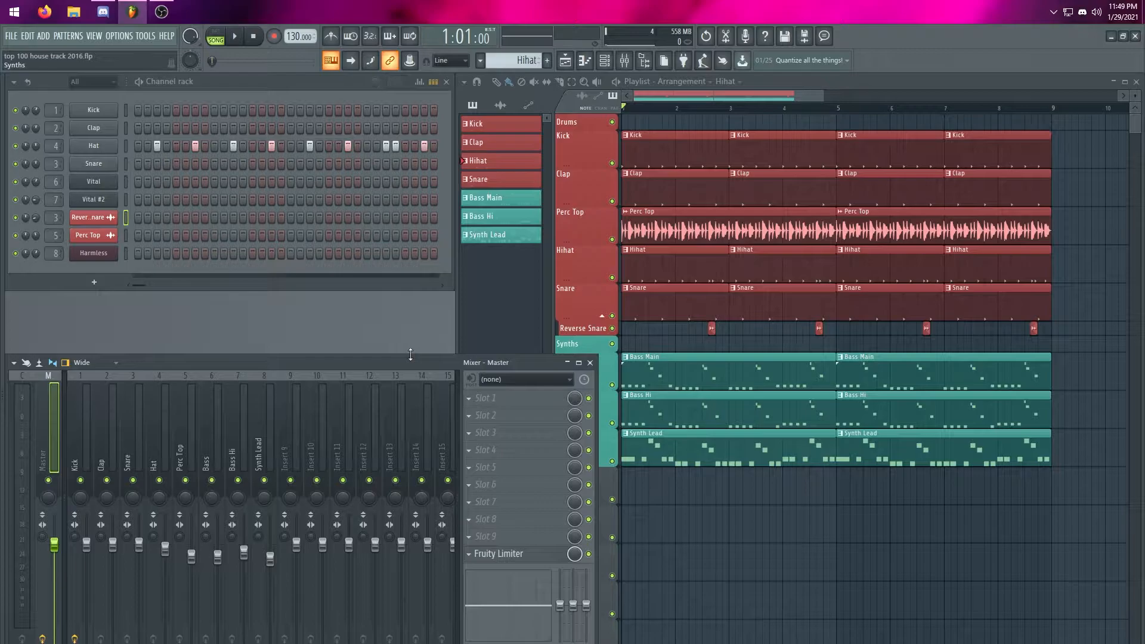
Play the arrangement from the start to hear the track, and stop playback
left_click(681, 109)
left_click_drag(682, 108, 538, 114)
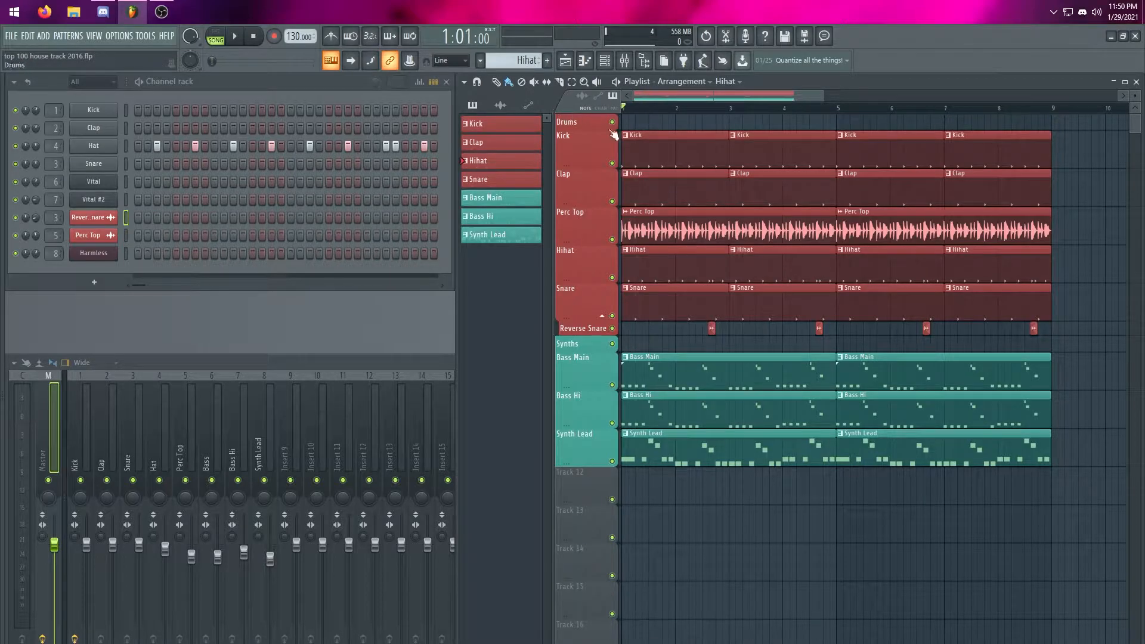
key("space")
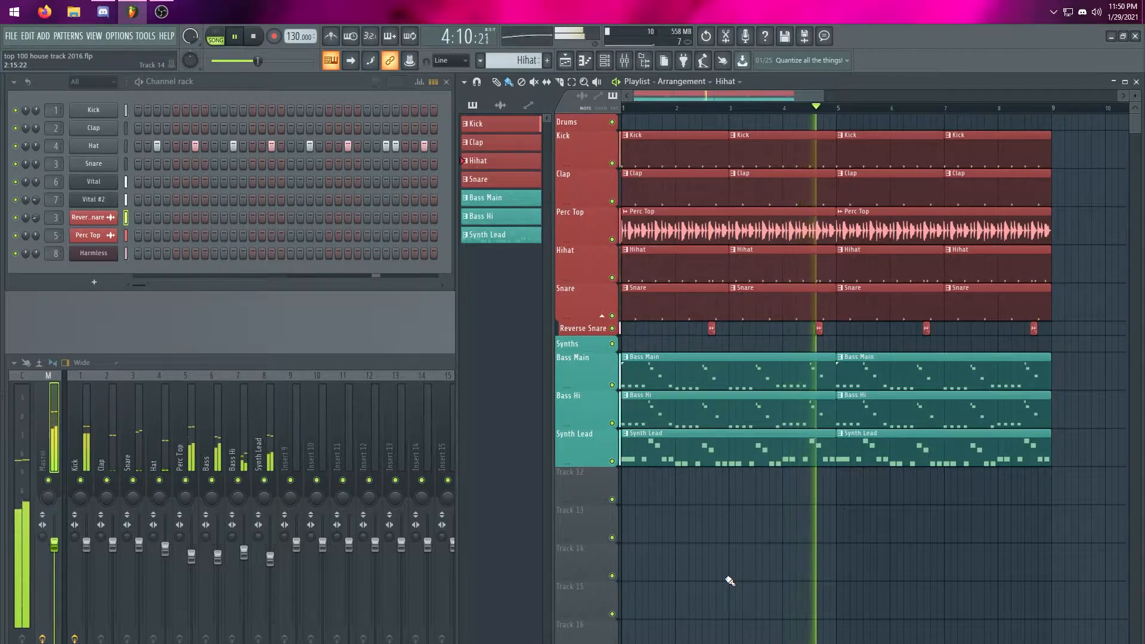
key("space")
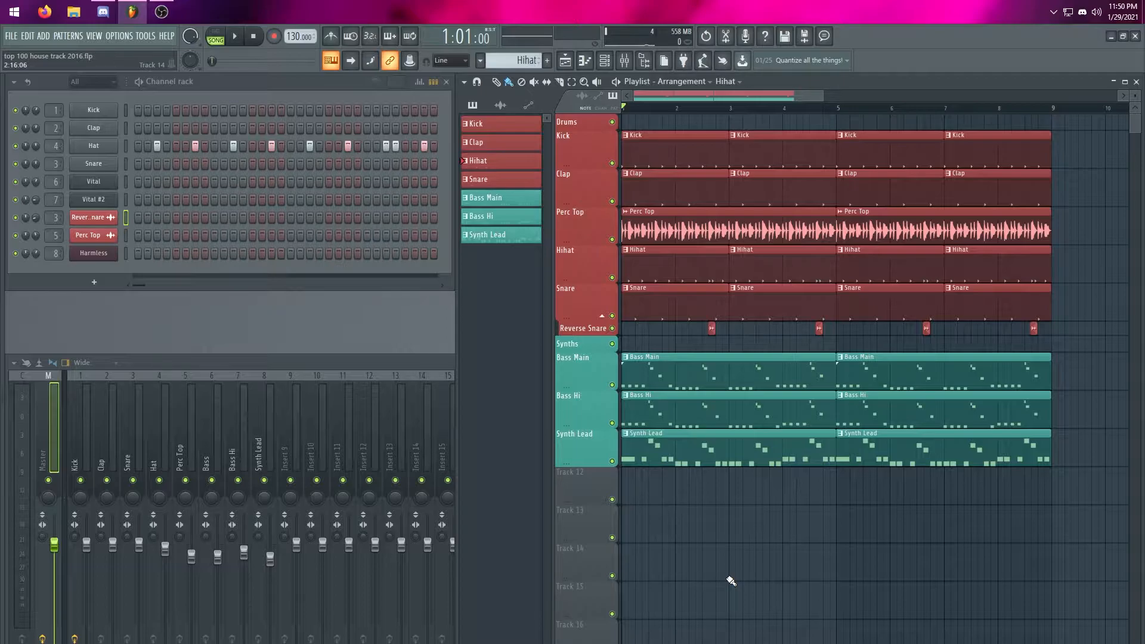
Bring up the mixer, widen it to show inserts up to 21, and place it directly below the channel rack
mouse_move(823, 95)
left_mouse_down()
mouse_move(806, 95)
mouse_move(833, 95)
left_mouse_up()
key("F9")
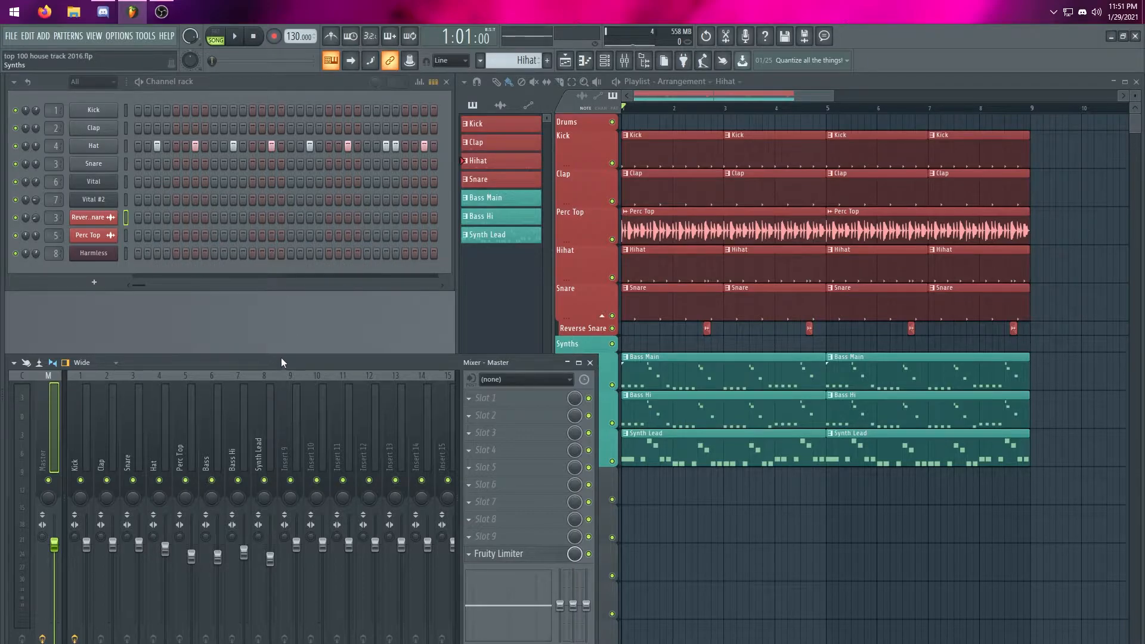
left_click_drag(280, 360, 294, 348)
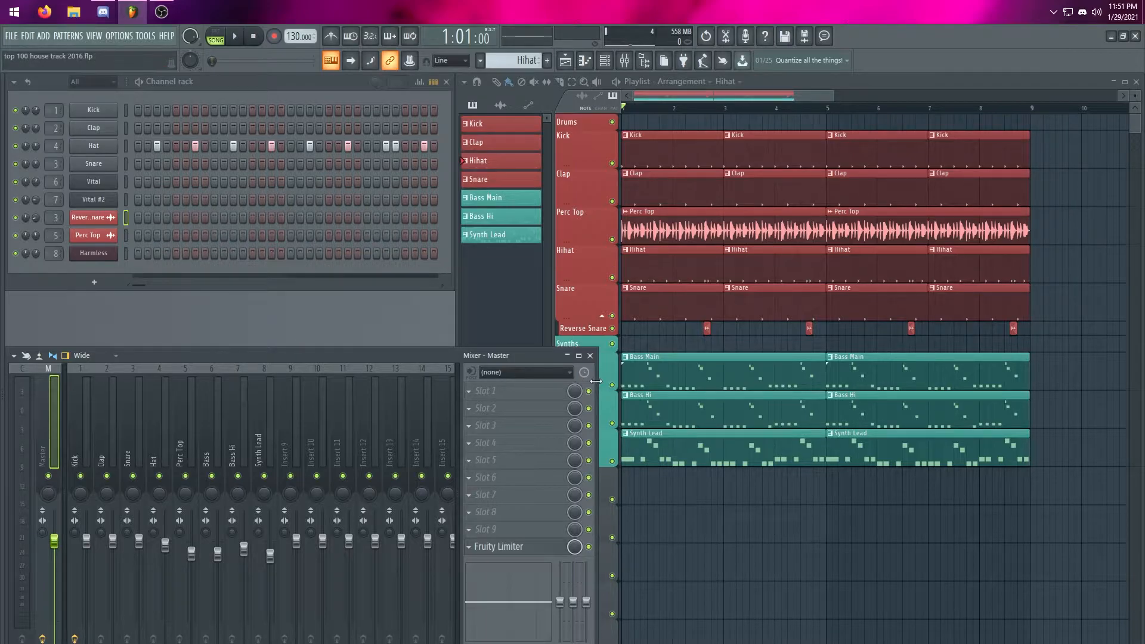
left_click_drag(595, 386, 760, 387)
left_click_drag(381, 352, 560, 315)
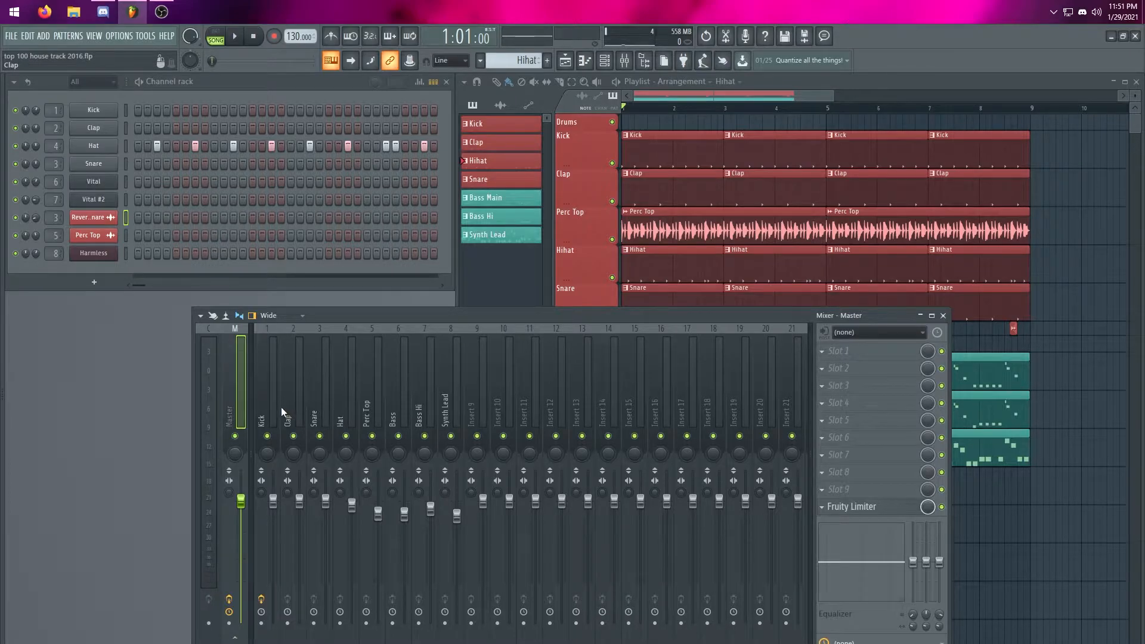
left_click_drag(347, 314, 346, 247)
left_click_drag(464, 248, 276, 352)
Look through the drum, bass and lead mixer tracks, including Hat, Clap and Synth Lead
left_click_drag(83, 434, 165, 423)
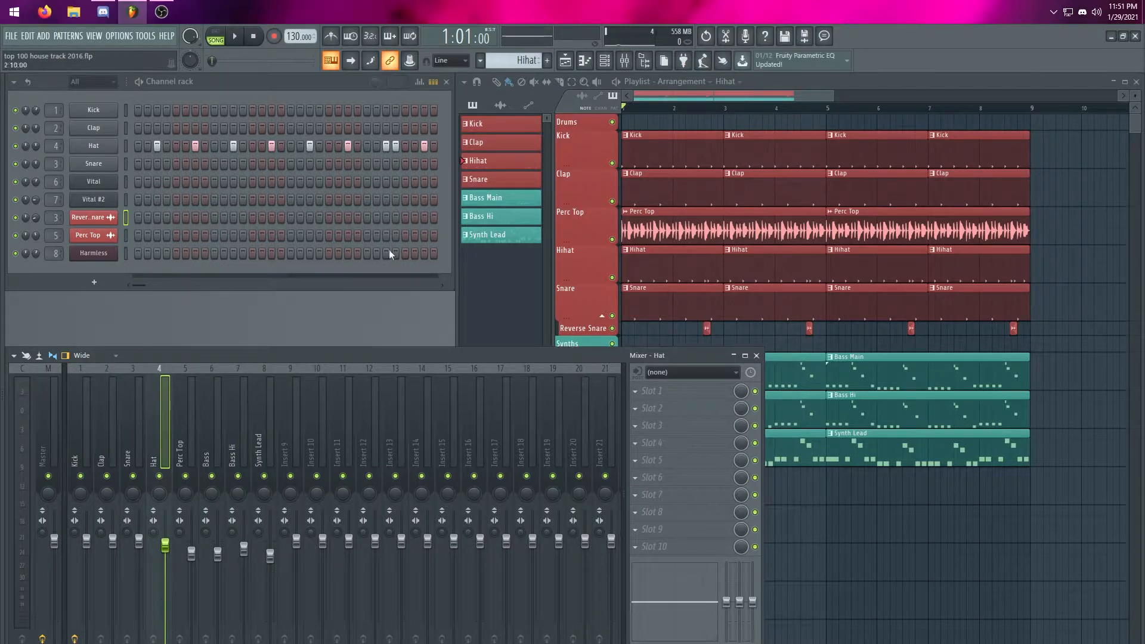
left_click(249, 442)
left_click_drag(249, 442, 105, 430)
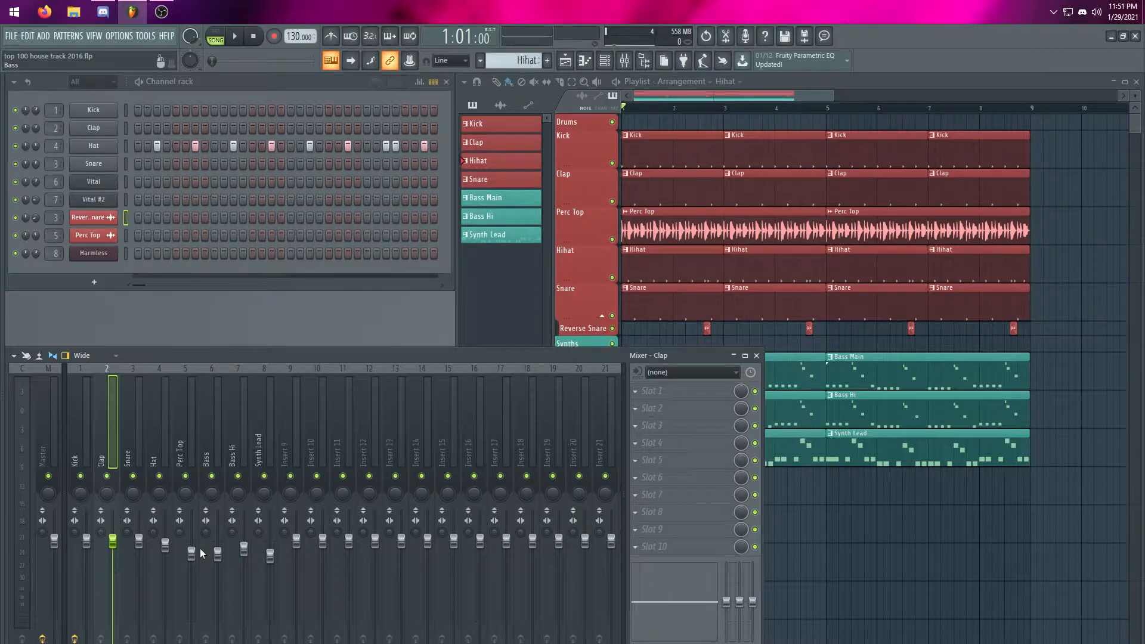
left_click(267, 441)
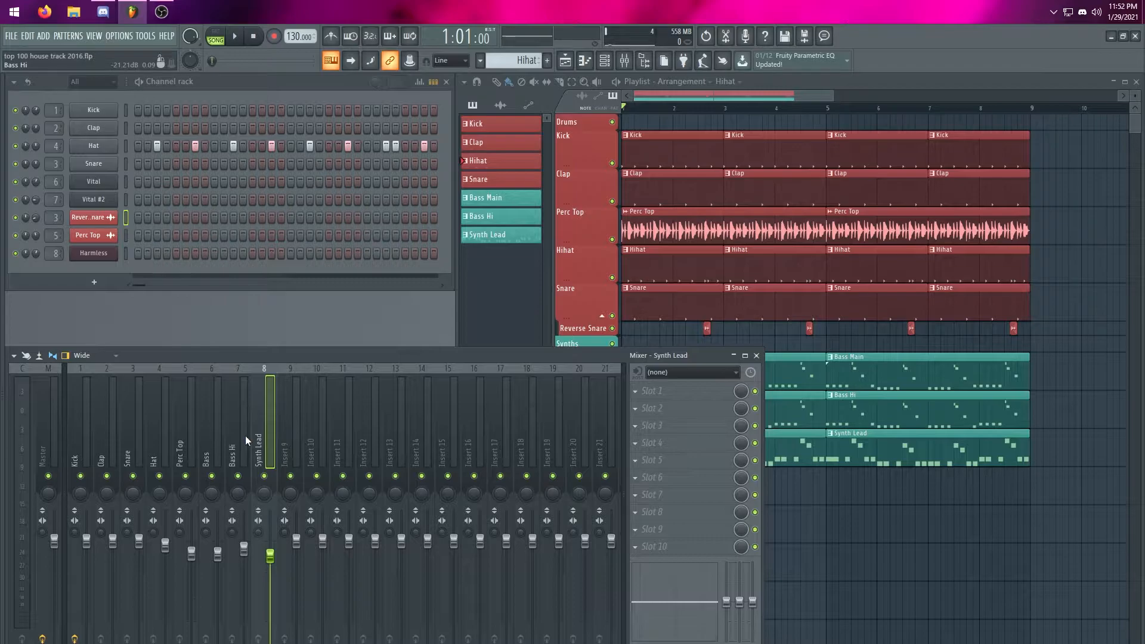
Inspect the Fruity parametric EQ 2 on the Kick mixer track and close it again
key("Left")
key("Left")
key("Left")
key("Left")
key("Left")
key("Left")
key("Left")
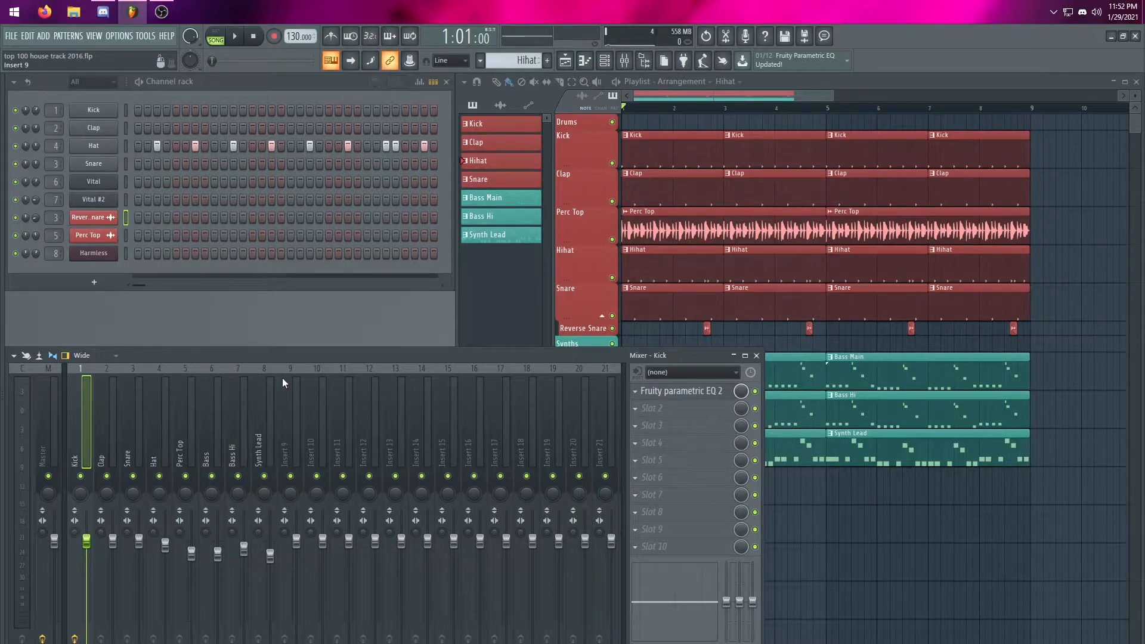
left_click(659, 391)
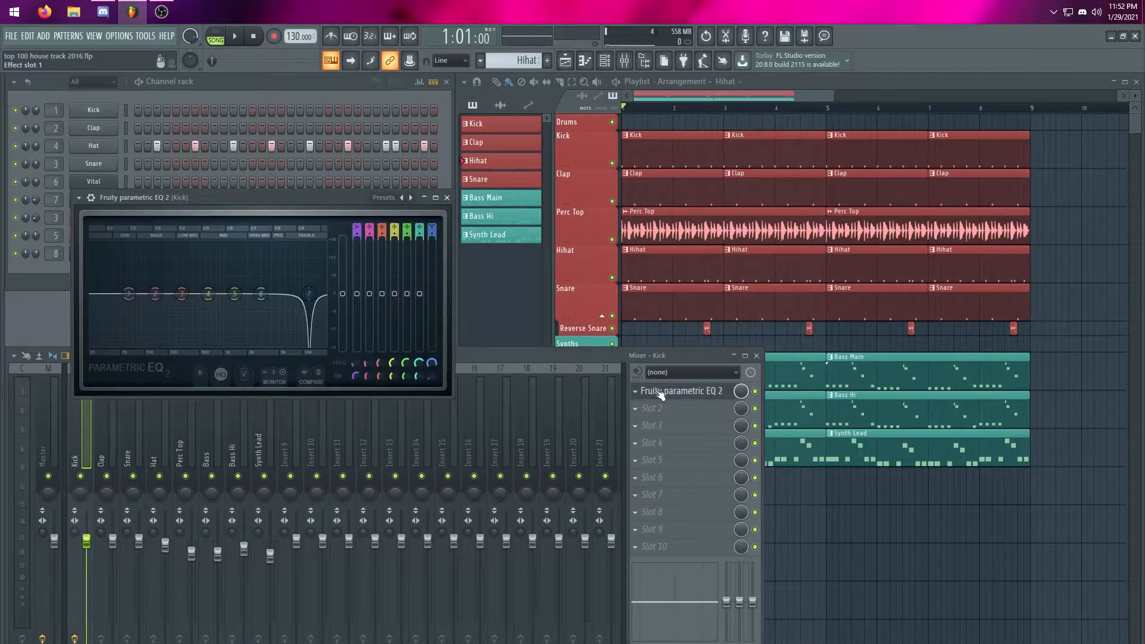
left_click(661, 393)
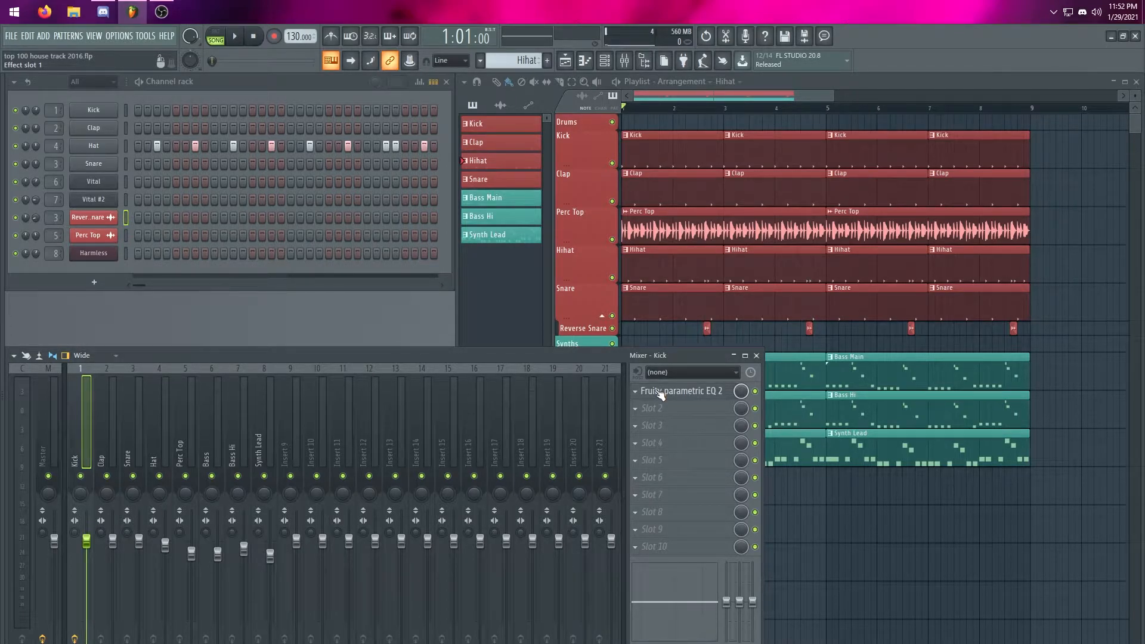
Delete the Fruity Limiter from the Master mixer track
key("Left")
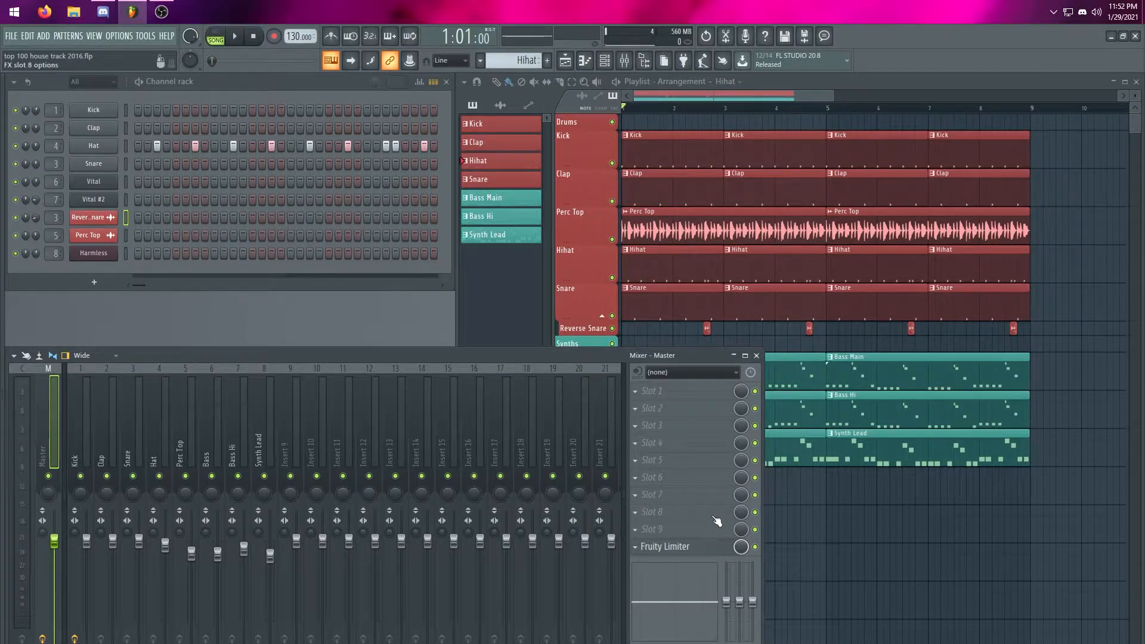
left_click(664, 547)
left_click(665, 545)
left_click(662, 548)
left_click(674, 548)
right_click(644, 547)
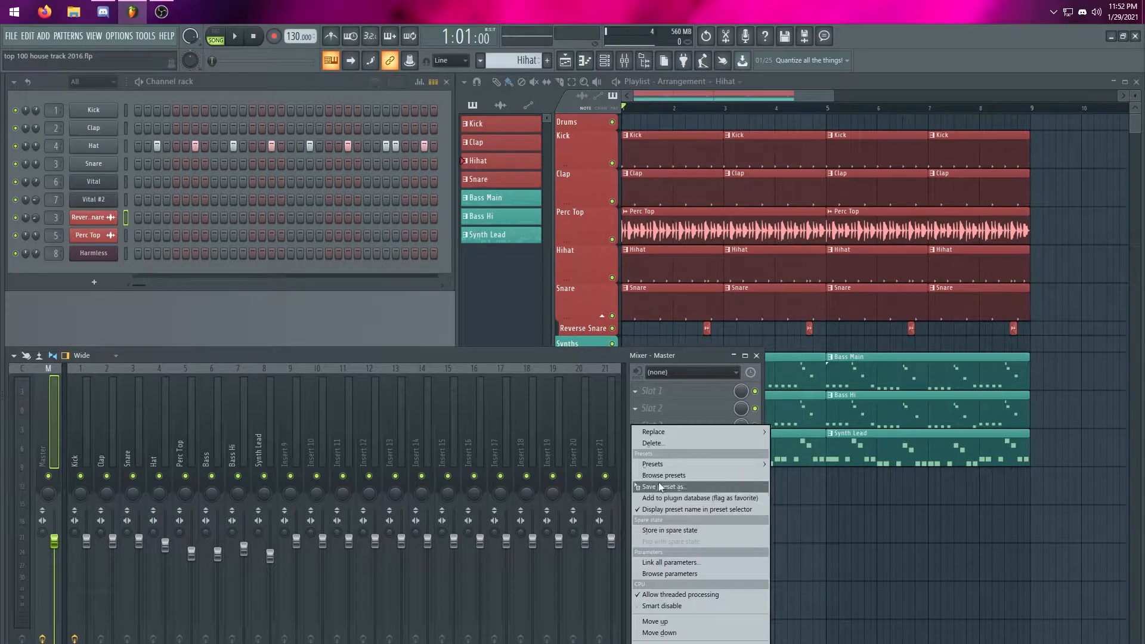
left_click(668, 442)
left_click(626, 413)
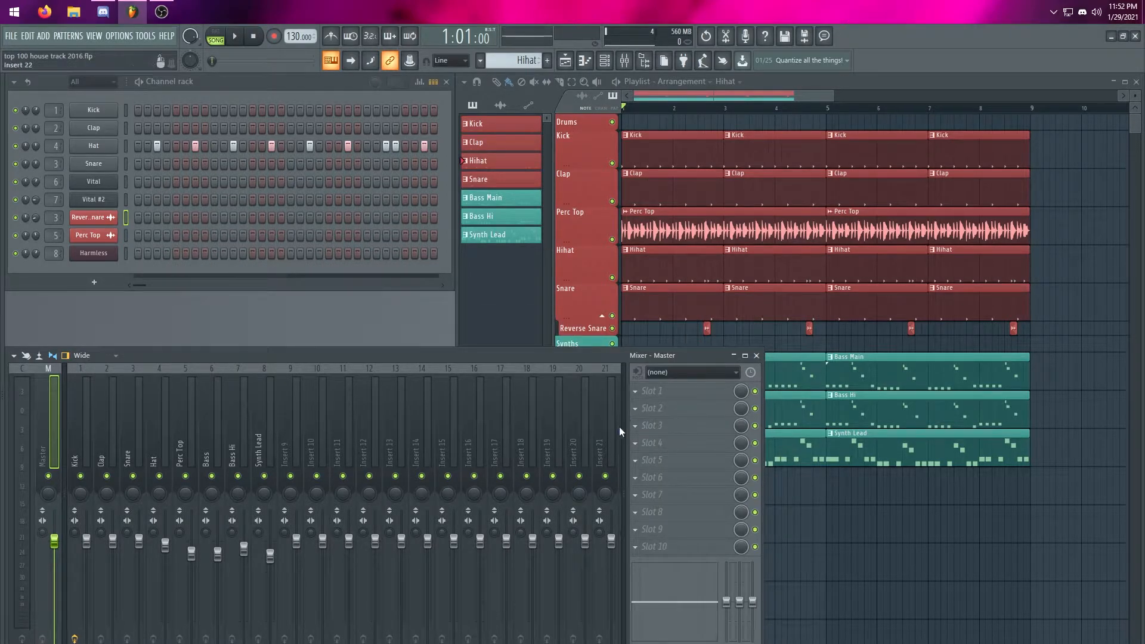
Examine the Kick, Master, Hat and Current mixer tracks
left_click(87, 415)
left_click(55, 417)
left_click(23, 454)
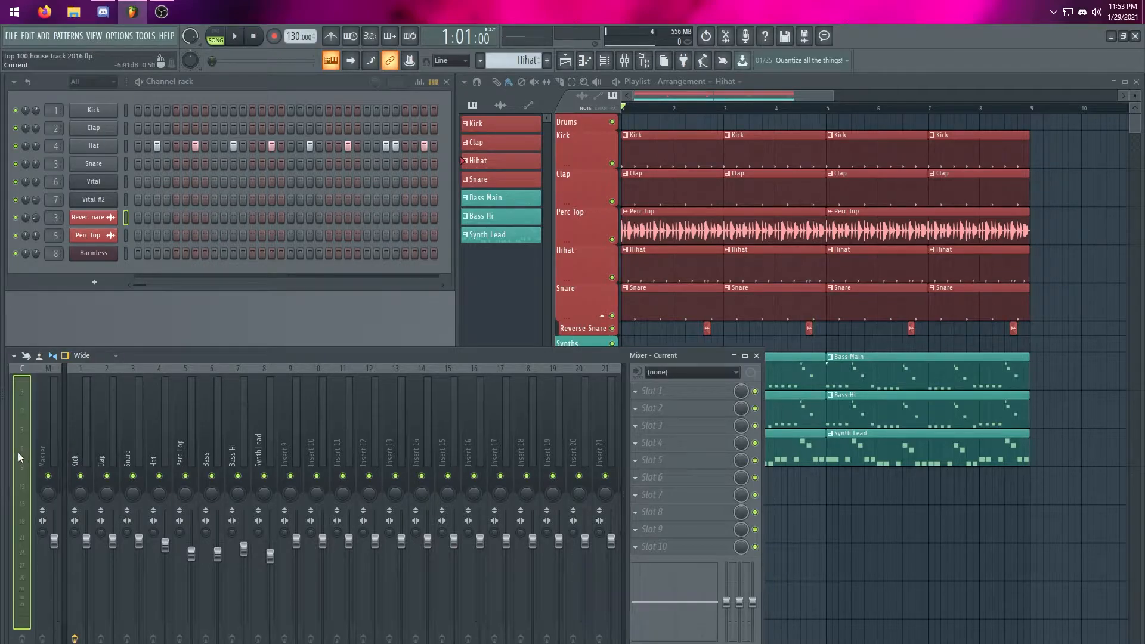
key("alt+F8")
key("alt+F8")
key("alt+F8")
key("alt+F8")
left_click(85, 442)
left_click(160, 436)
left_click(29, 448)
Play the arrangement while checking the levels of individual mixer tracks, and stop playback on the Kick track
key("space")
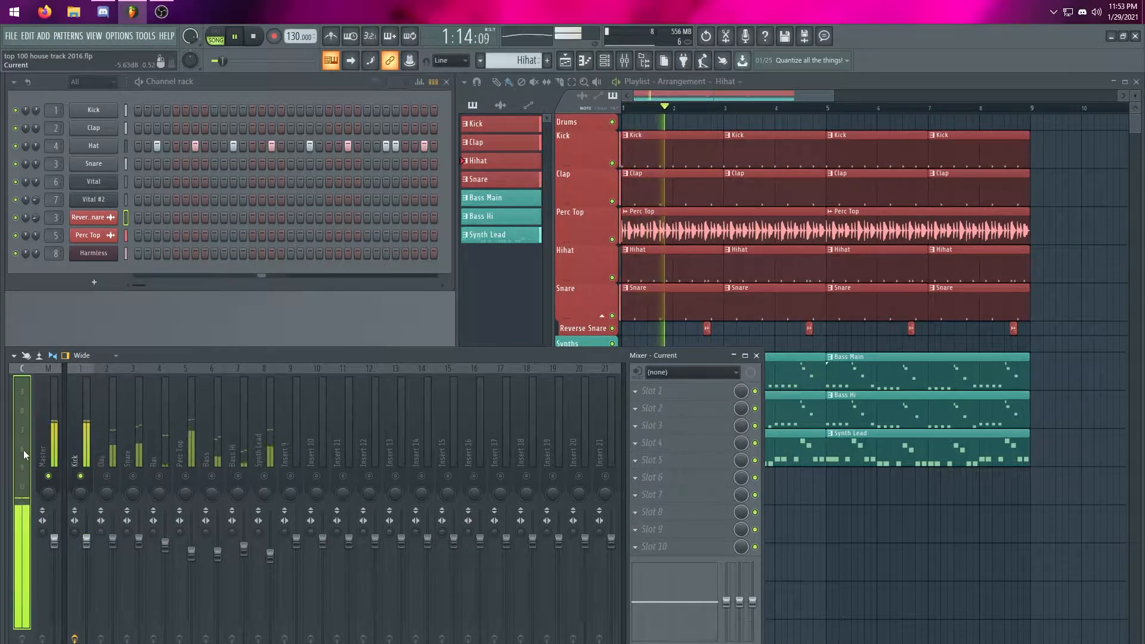
left_click(143, 435)
left_click(238, 434)
left_click(218, 429)
left_click(188, 426)
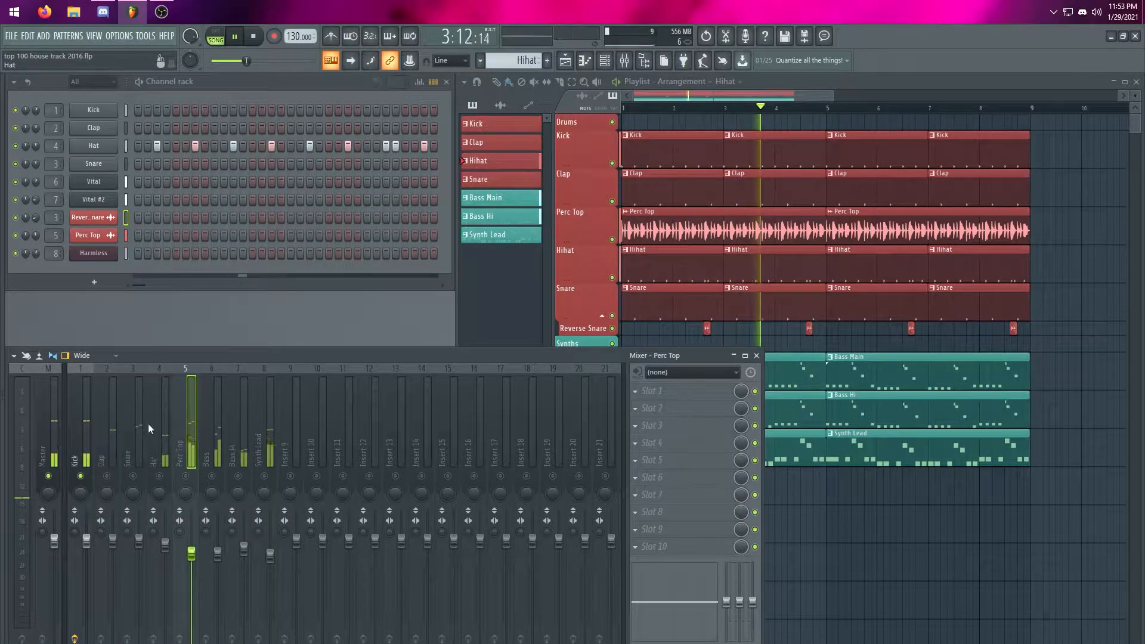
left_click(79, 424)
key("space")
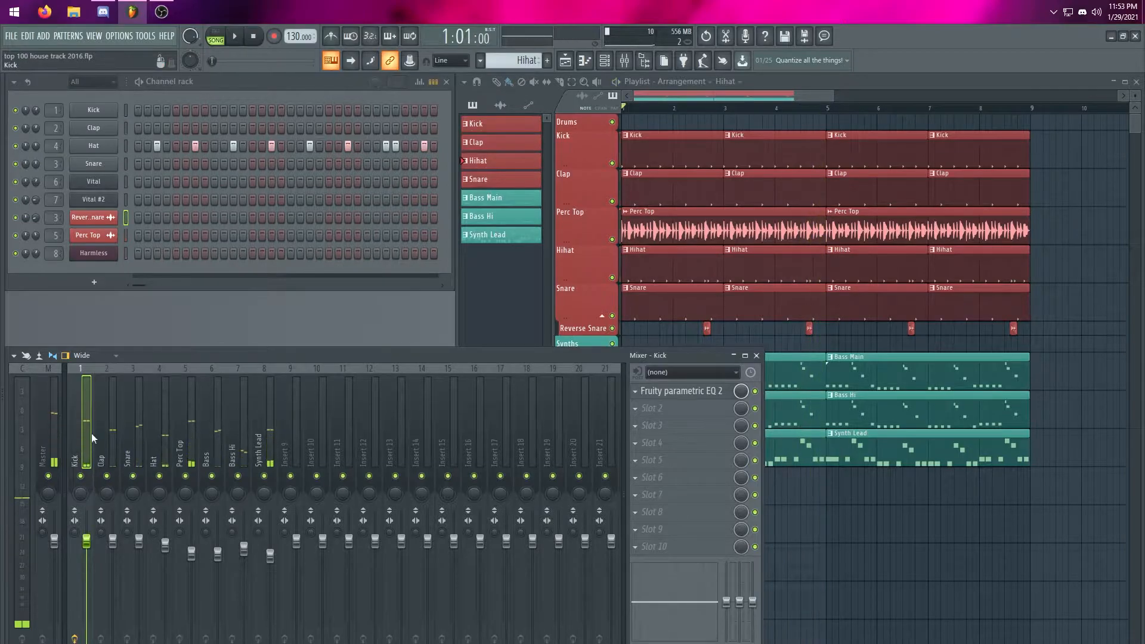
left_click(89, 355)
left_click(90, 369)
left_click(90, 355)
left_click(91, 381)
left_click(89, 355)
left_click(95, 409)
left_click(210, 88)
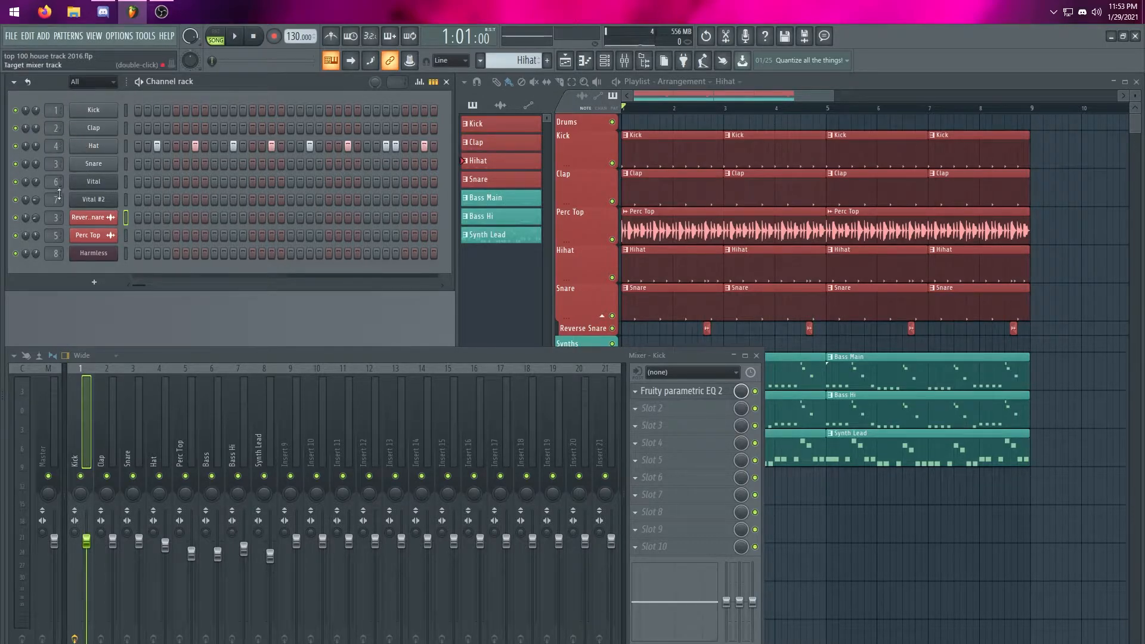
Compare the channels' mixer routing in the channel rack with the named tracks in the mixer
left_click(109, 417)
left_click(181, 415)
left_click(240, 417)
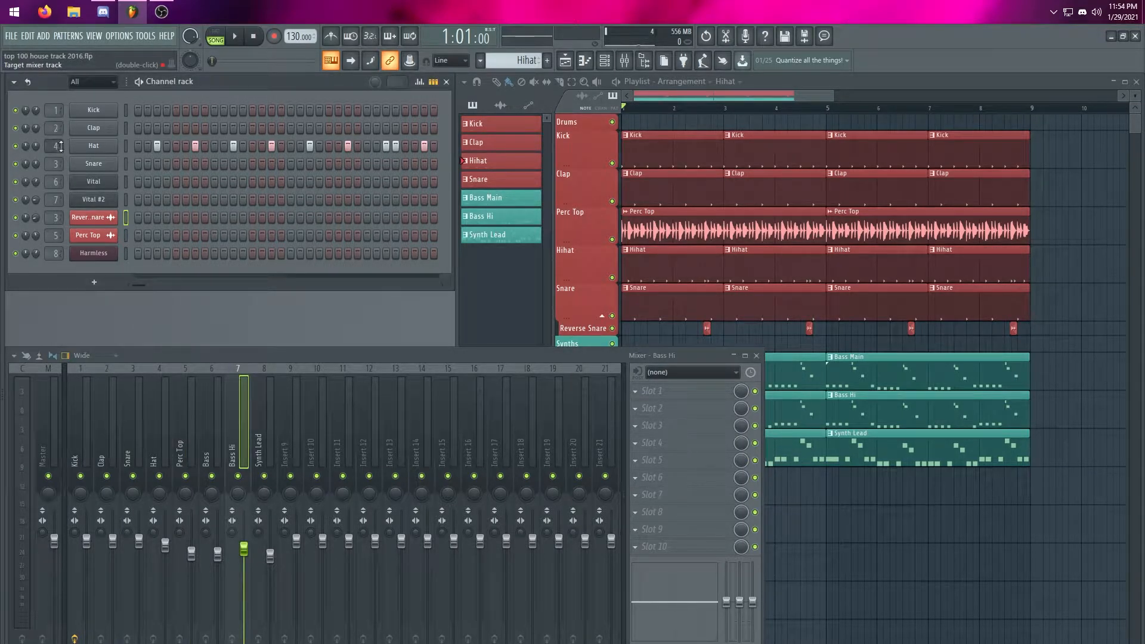
left_click(126, 108)
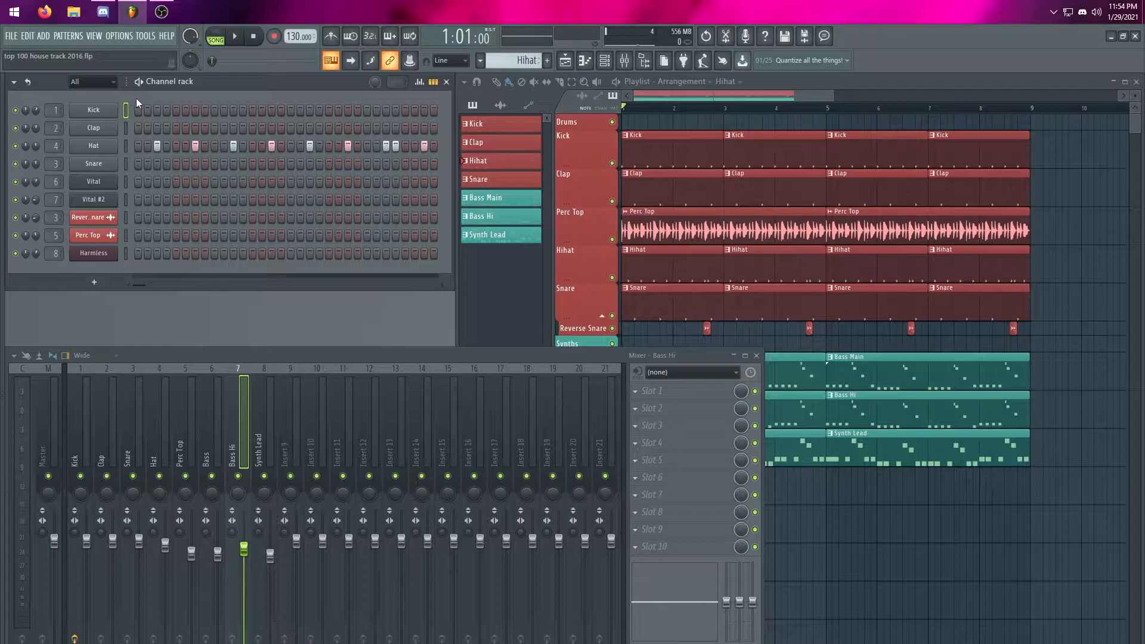
left_click(188, 402)
left_click(258, 421)
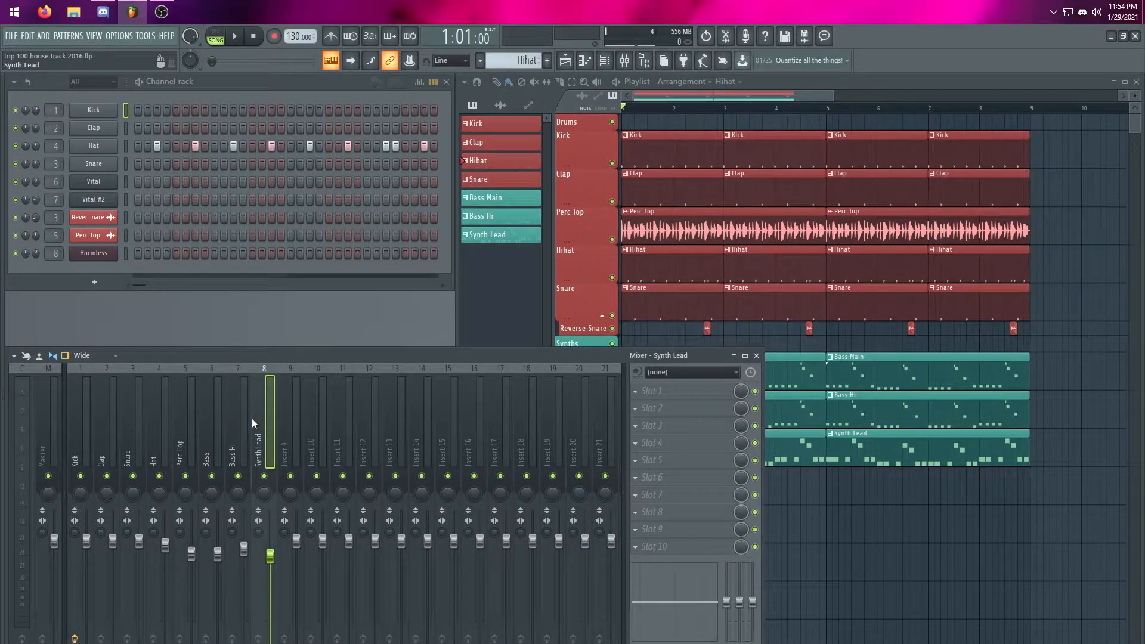
left_click(164, 408)
left_click(285, 409)
mouse_move(833, 95)
left_mouse_down()
mouse_move(1001, 96)
mouse_move(779, 95)
mouse_move(844, 95)
left_mouse_up()
right_click(237, 459)
left_click(298, 379)
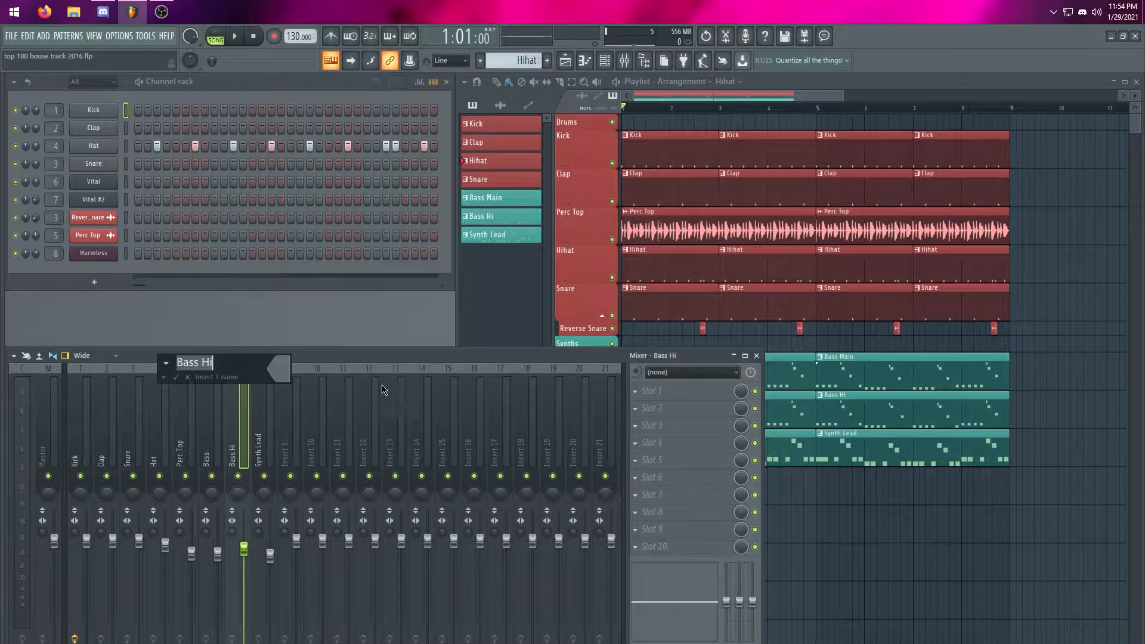
left_click(284, 370)
left_click(284, 369)
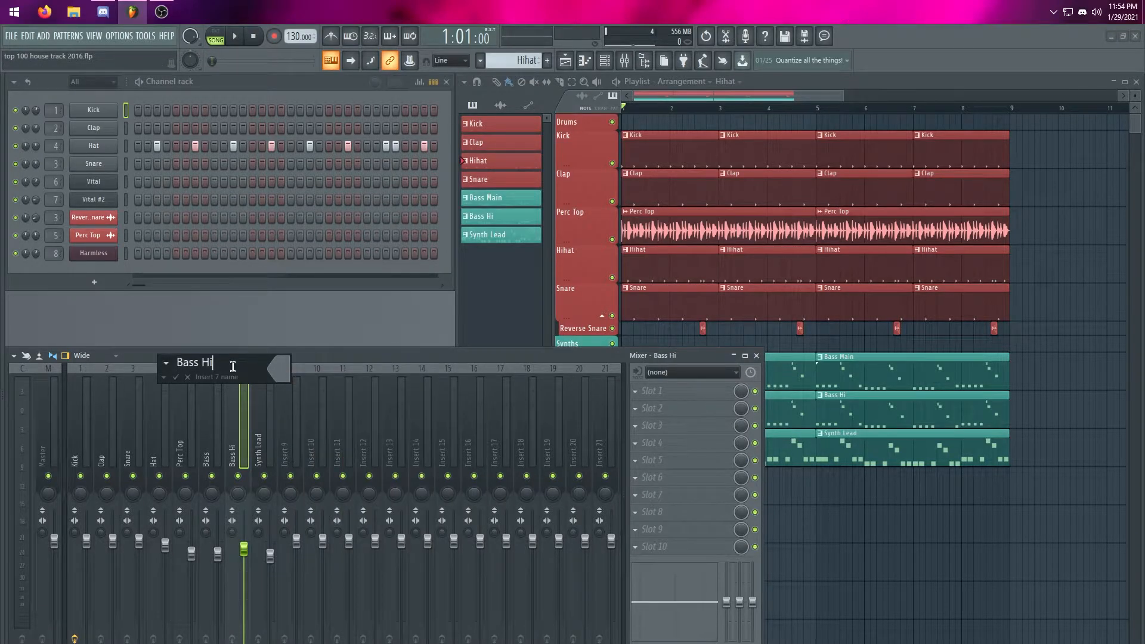
left_click(174, 377)
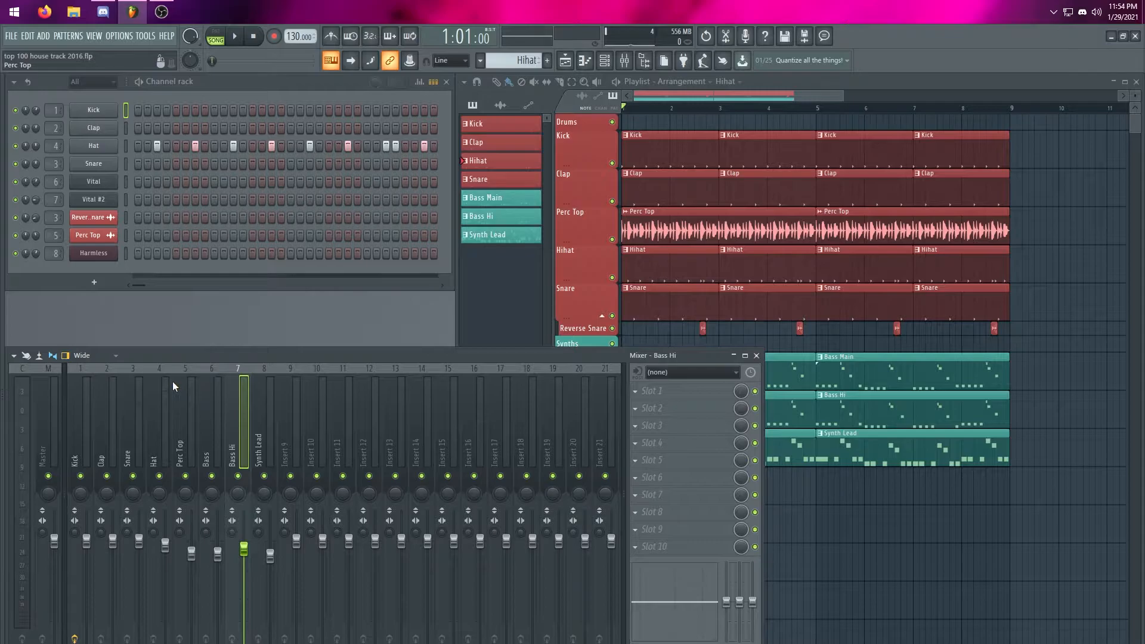
Look at the Synth Lead and Insert 9 tracks, and go through the Kick, Clap, Snare and Hat mixer tracks
left_click(262, 413)
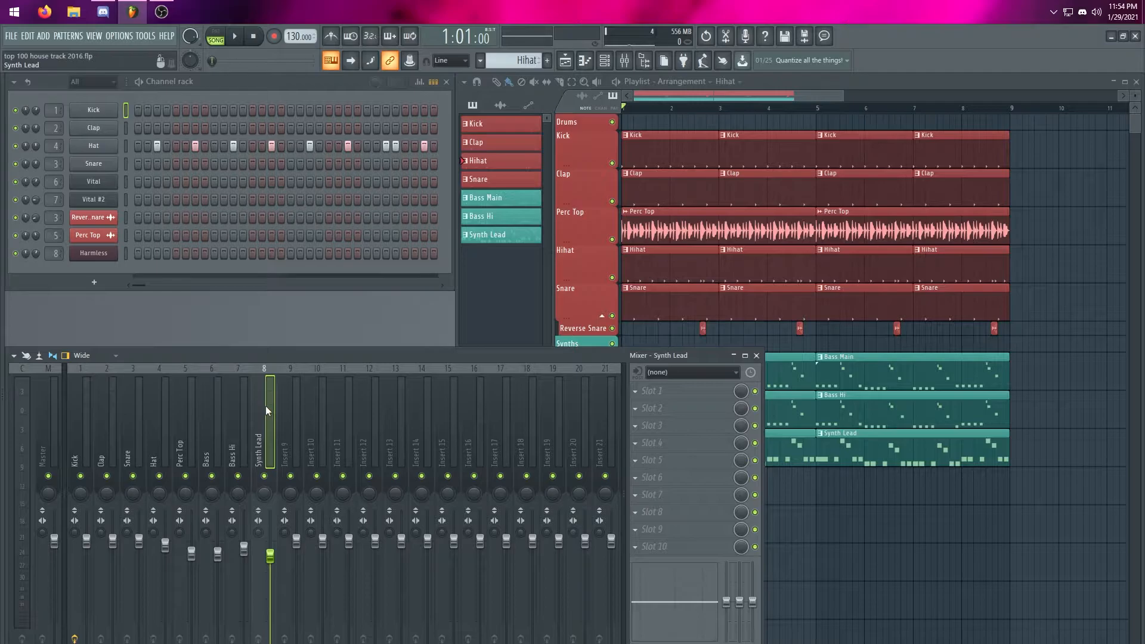
left_click(296, 421)
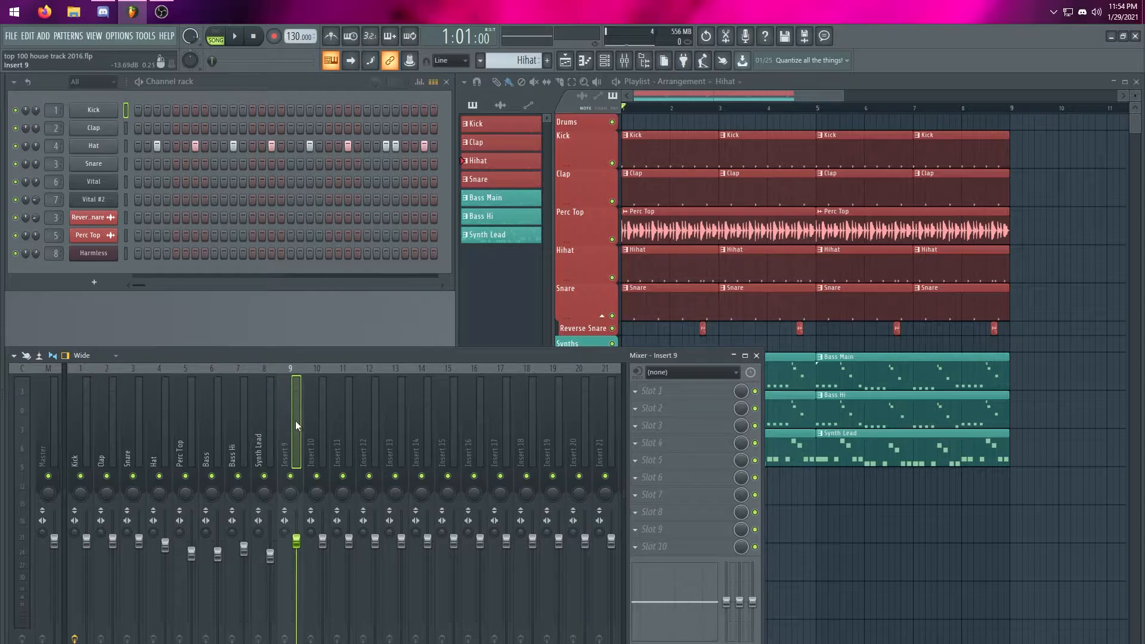
left_click(82, 447)
left_click(105, 444)
left_click(130, 439)
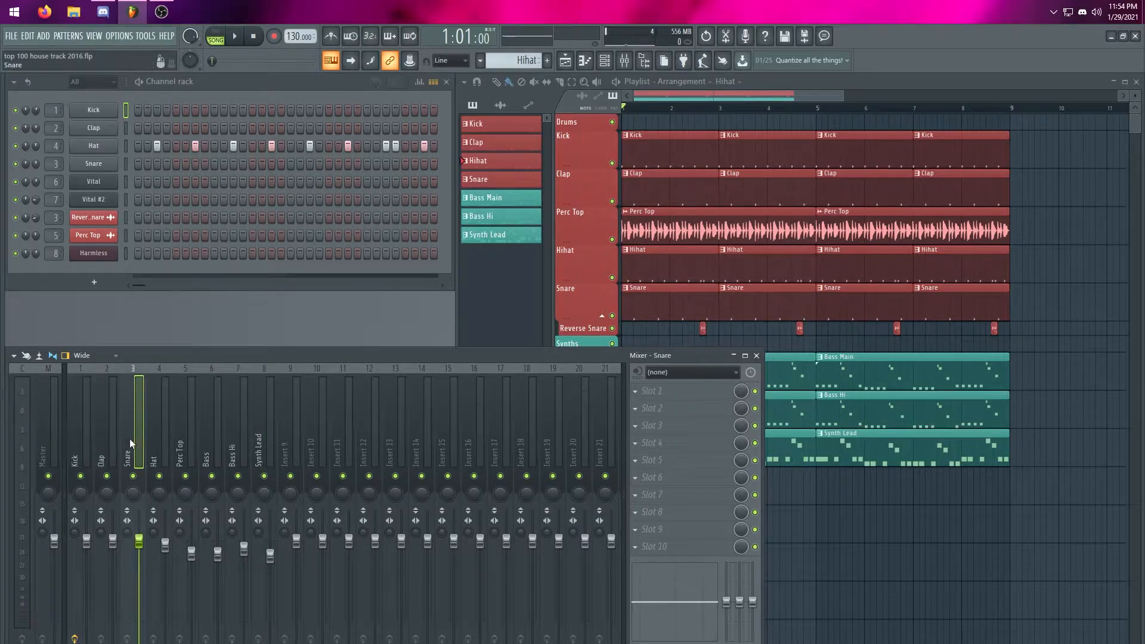
left_click(155, 441)
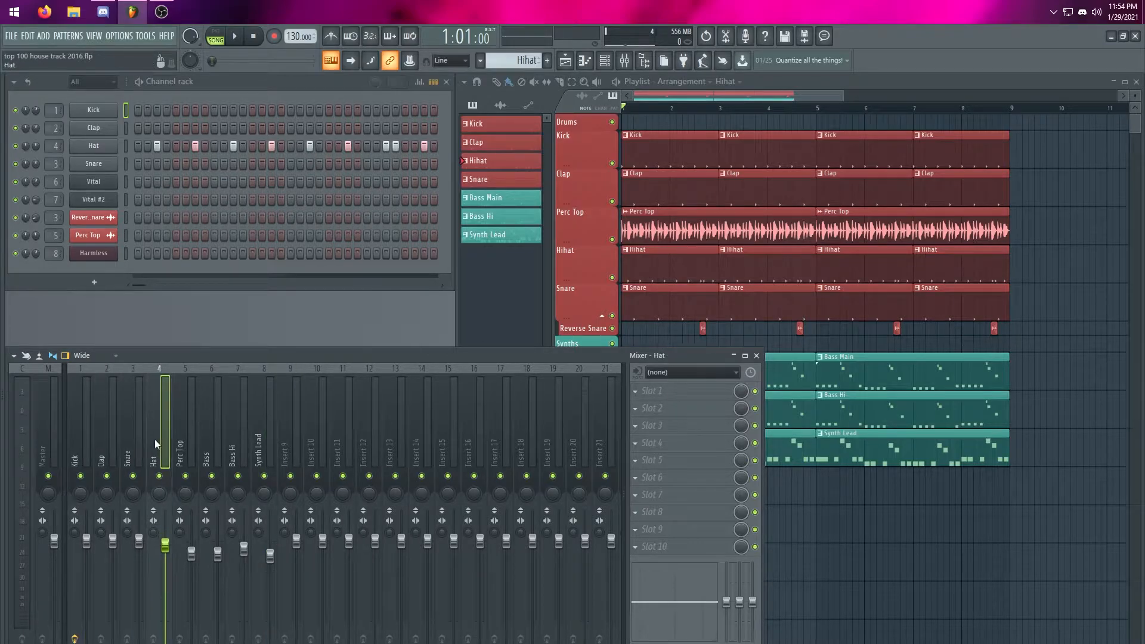
Rename the Insert 9 mixer track as Drums
left_click(299, 409)
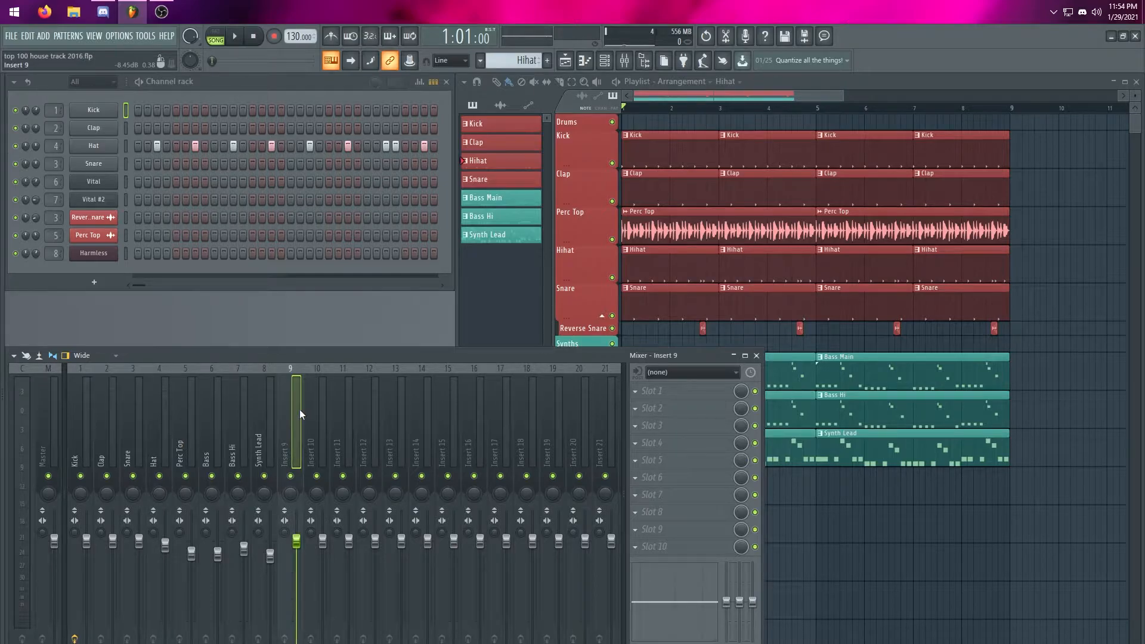
right_click(300, 409)
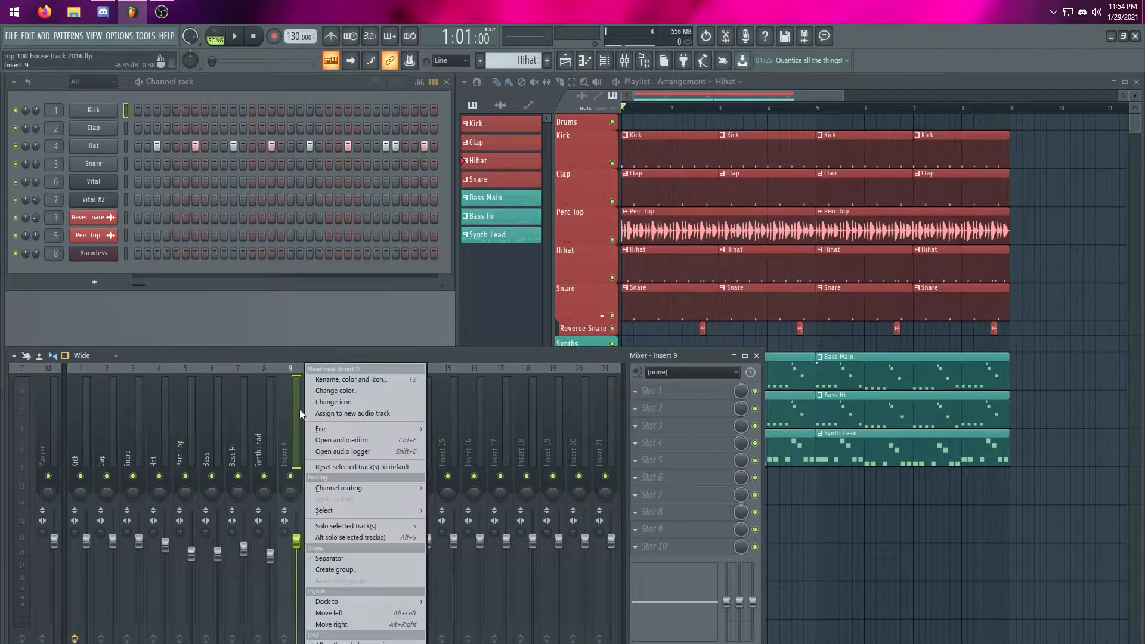
left_click(322, 380)
type("Drums")
key("Return")
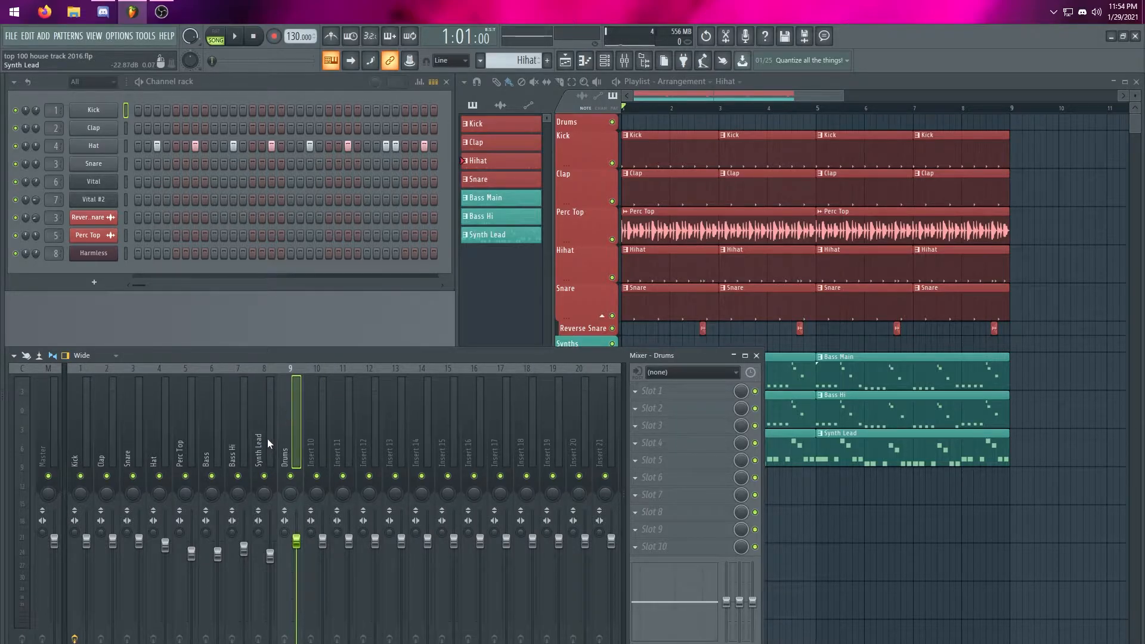
Move the Drums mixer track to insert 1, directly before the Kick track
key("alt+Left")
key("alt+Left")
key("alt+Left")
key("alt+Left")
key("alt+Left")
key("alt+Left")
key("alt+Left")
key("alt+Left")
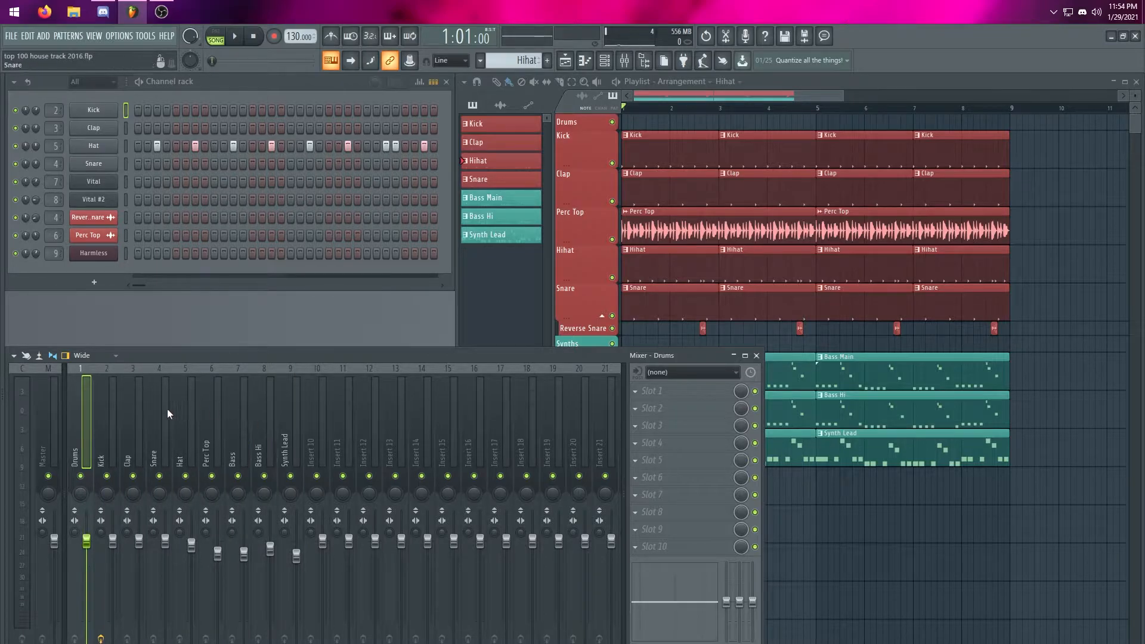
Look at the Kick, Perc Top and Drums mixer tracks to compare the drum inserts with their group track
left_click(112, 417)
double_click(205, 423)
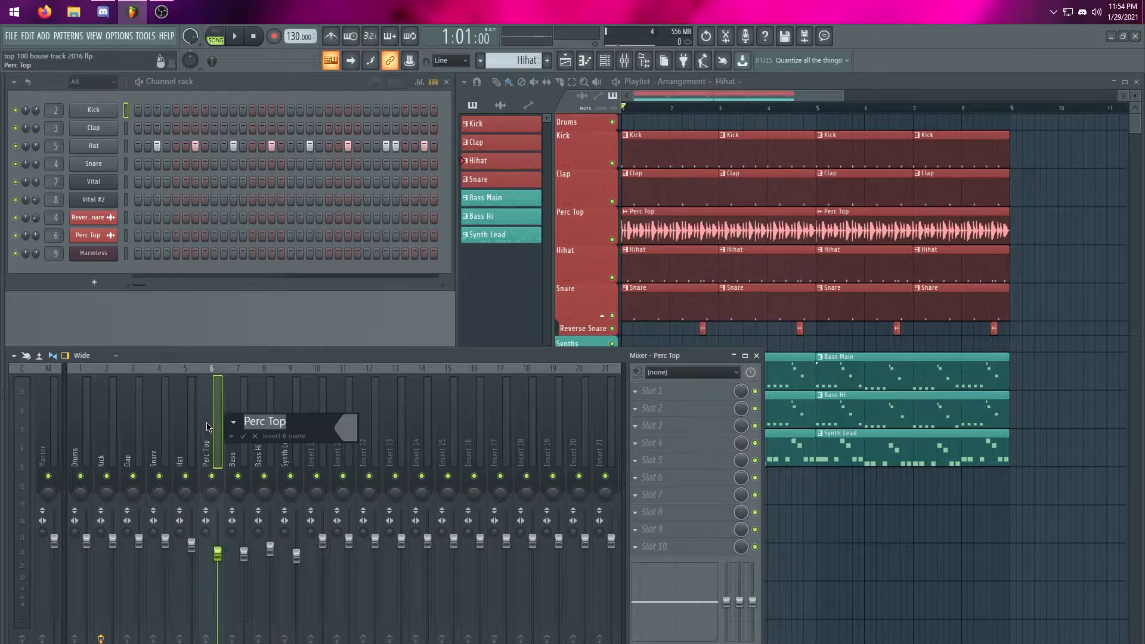
key("Escape")
left_click(112, 431)
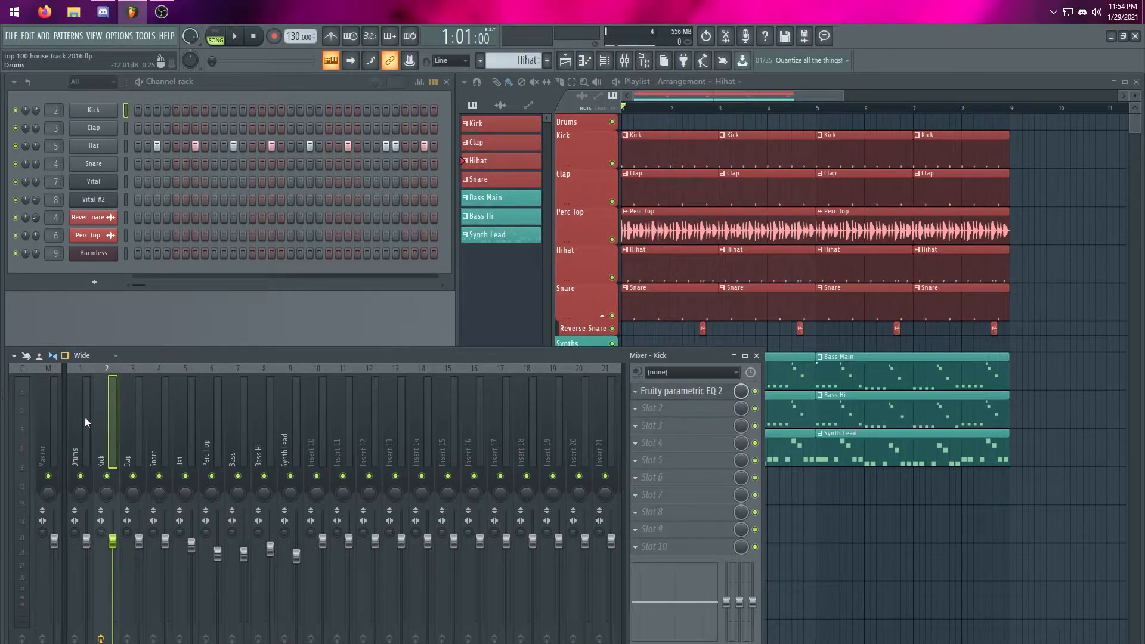
left_click(88, 421)
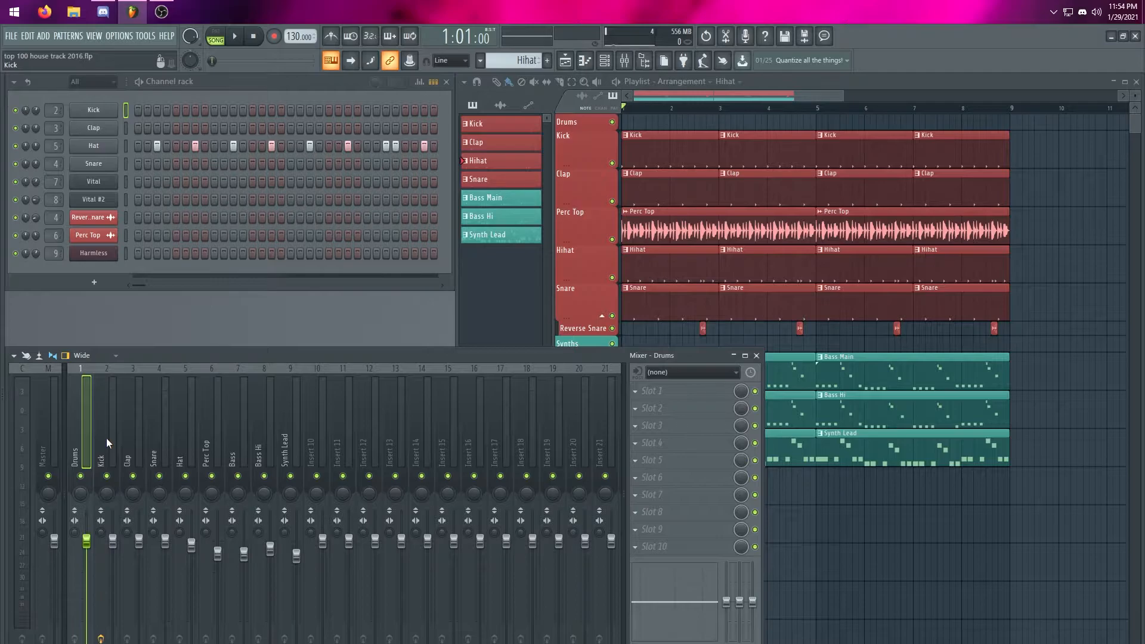
Disconnect the Kick, Clap, Snare, Hat and Perc Top mixer tracks from the Master track
left_click(105, 431)
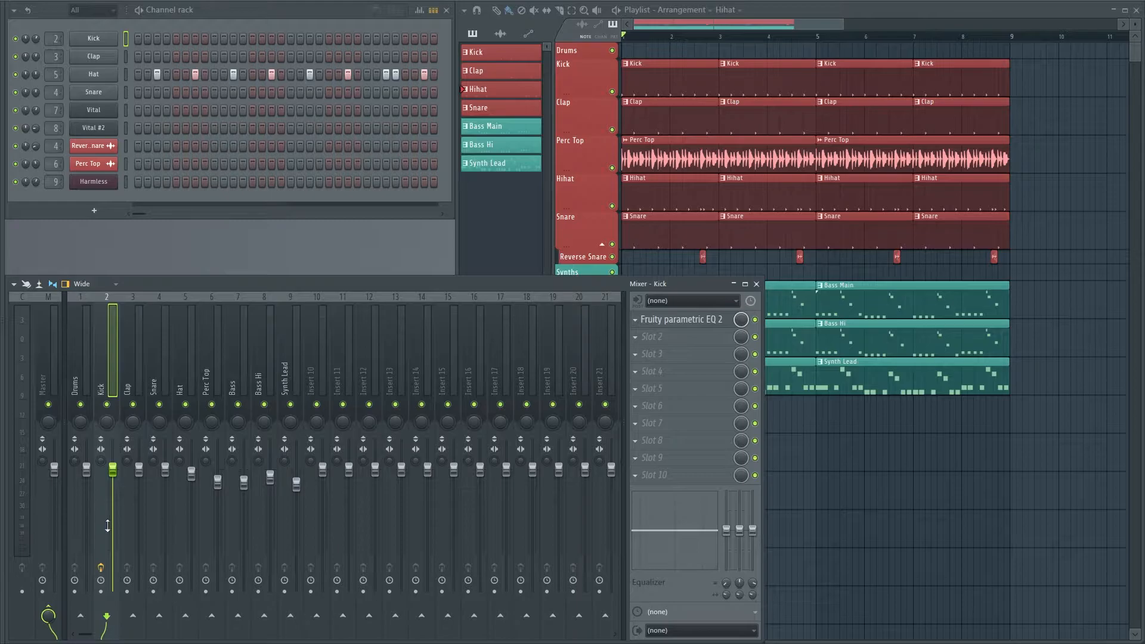
left_click(49, 614)
left_click(138, 391)
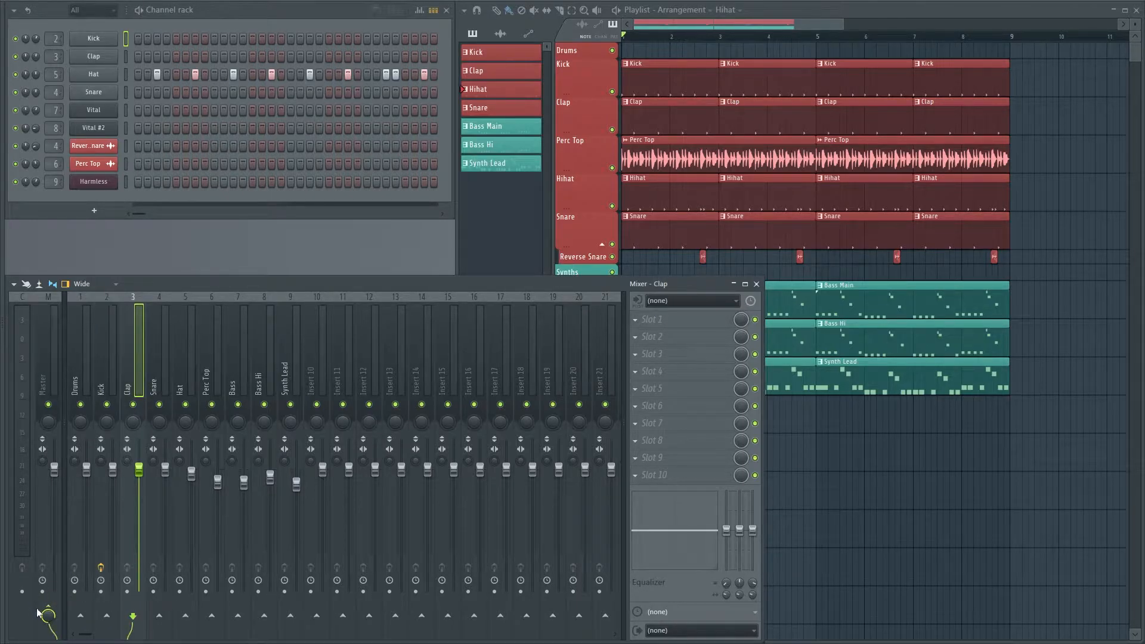
left_click(162, 380)
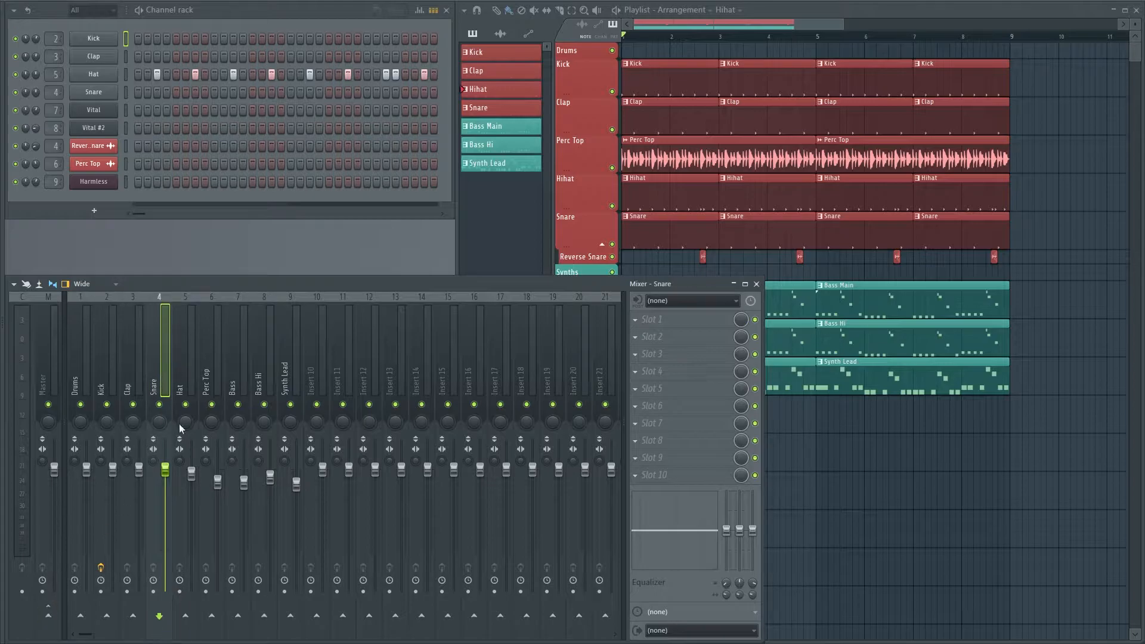
left_click(185, 386)
left_click(202, 387)
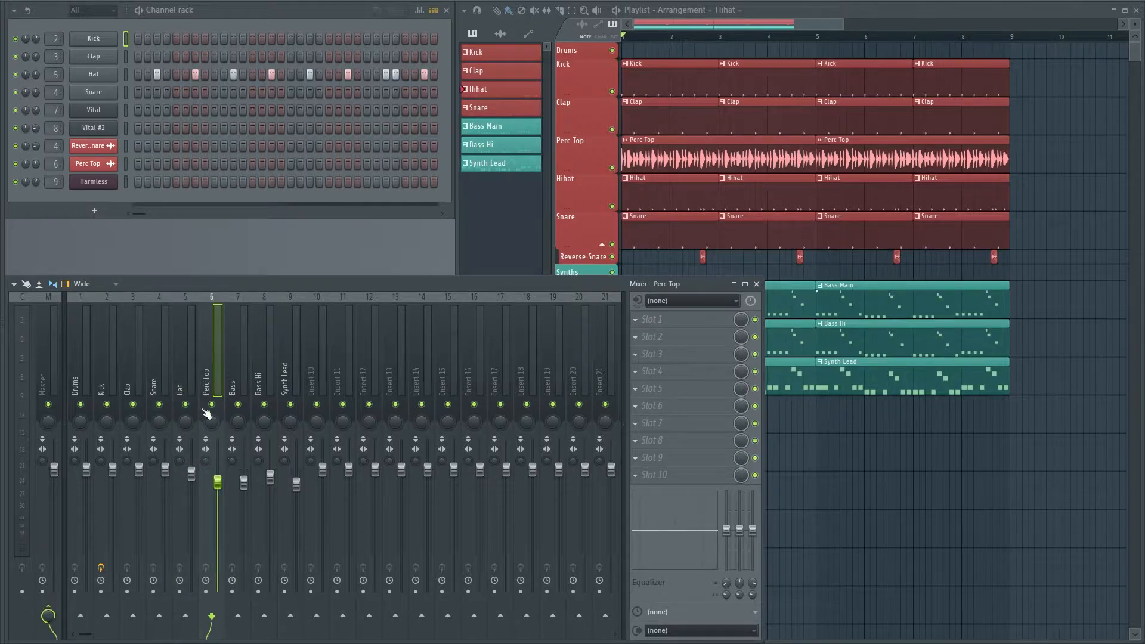
Play the song from the start to check the mixer meters, and look at the Master track
left_click(639, 44)
key("space")
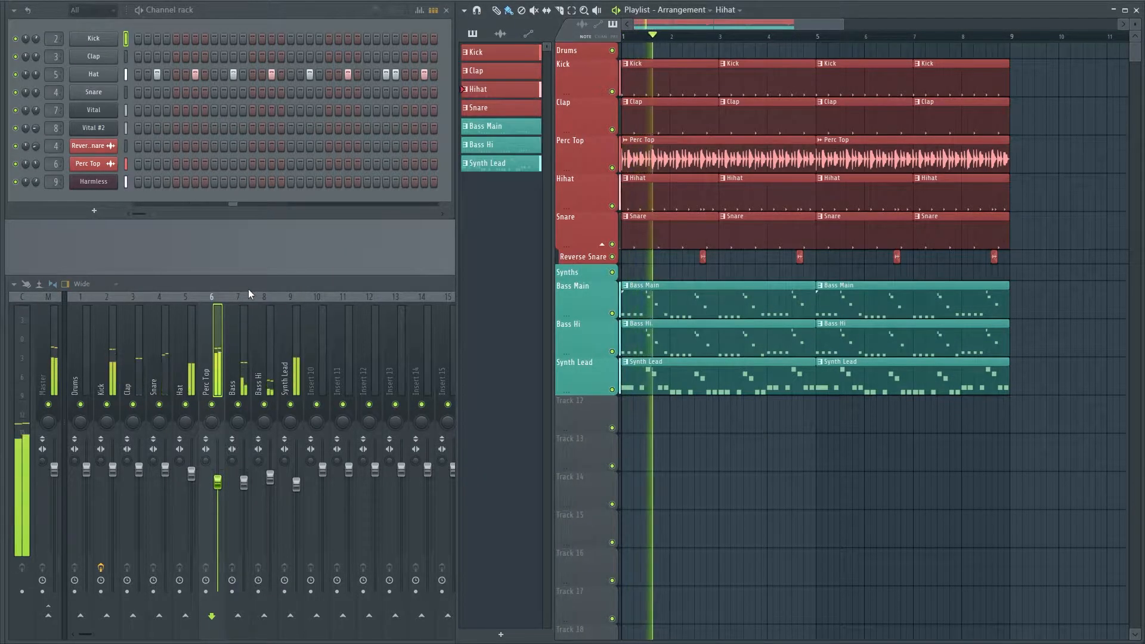
key("space")
left_click(53, 375)
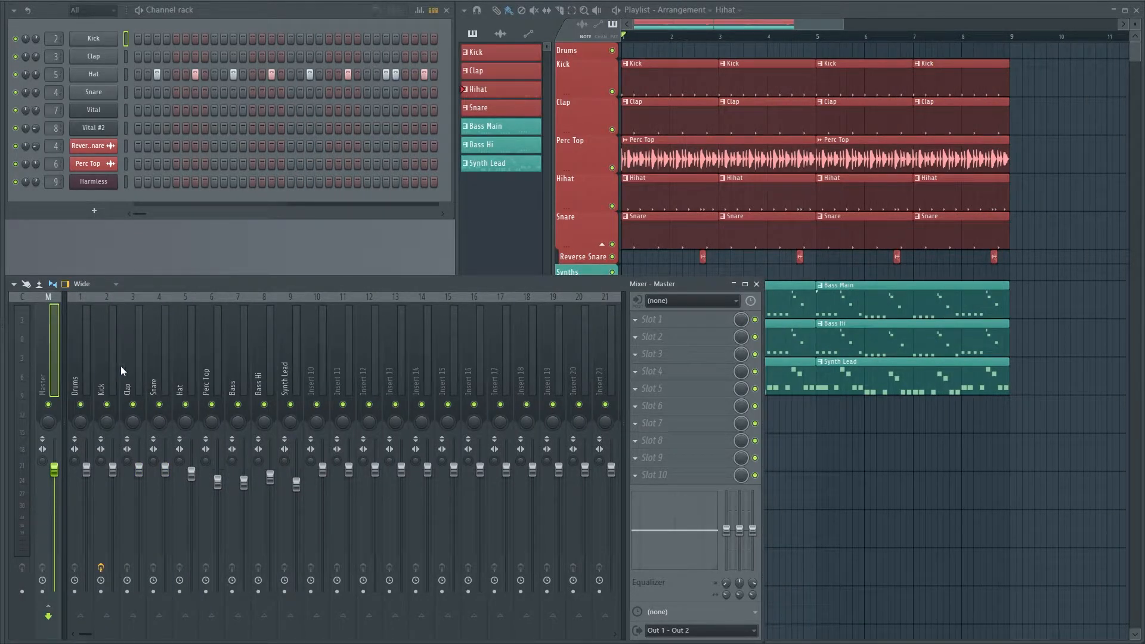
Route the Kick, Clap, Snare, Hat and Perc Top mixer tracks to the Drums track
left_click(112, 373)
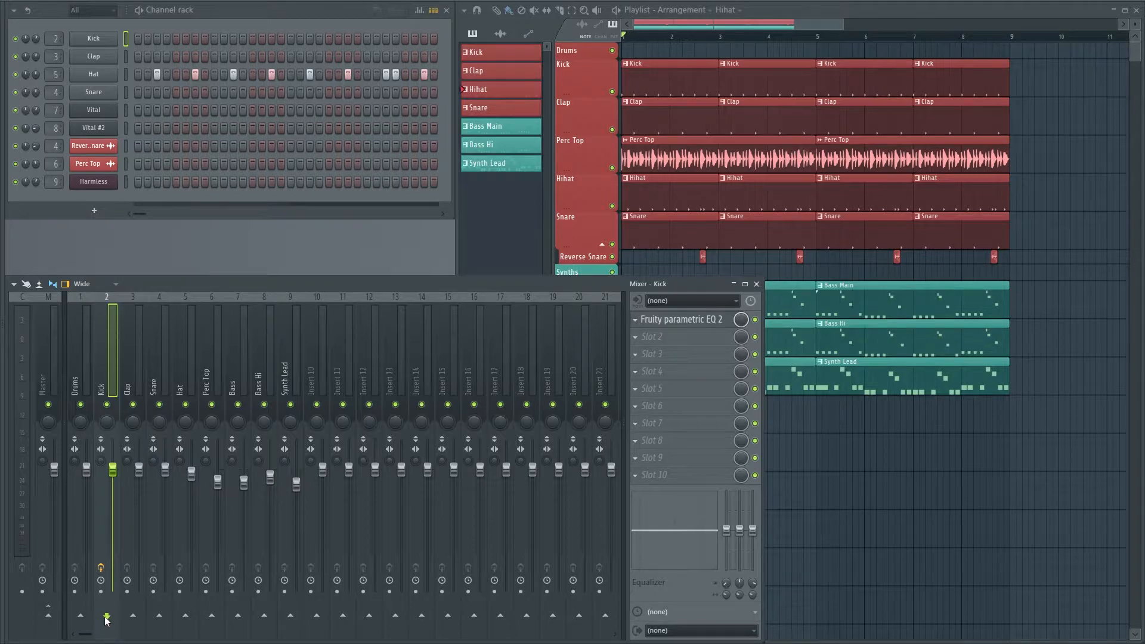
left_click(81, 616)
left_click(138, 378)
left_click(80, 616)
left_click(161, 384)
left_click(81, 617)
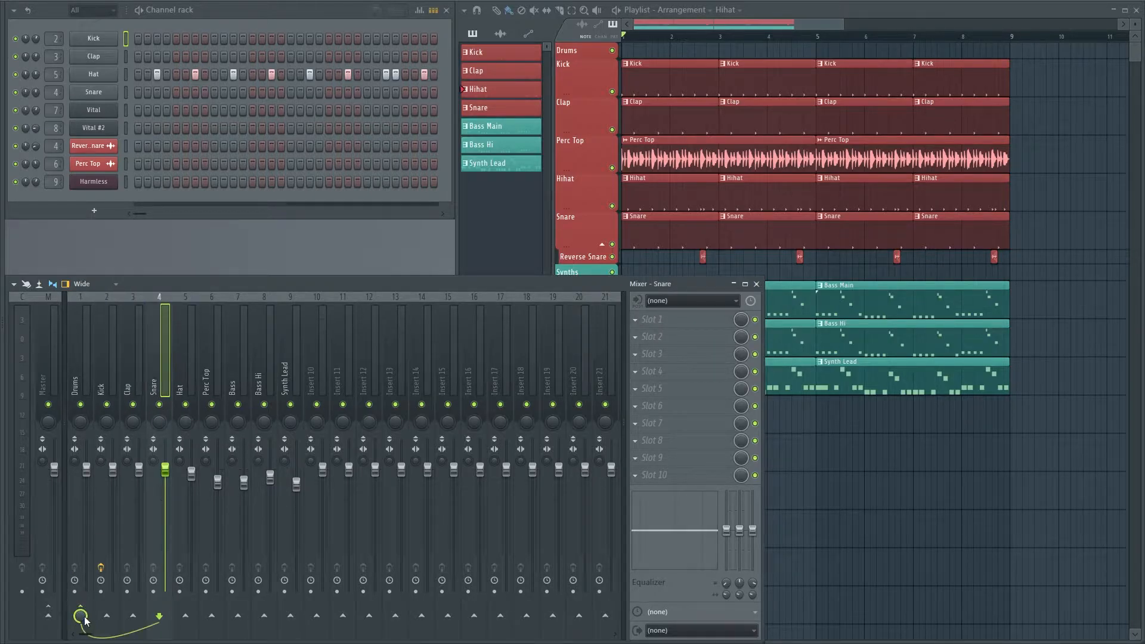
left_click(193, 376)
left_click(81, 617)
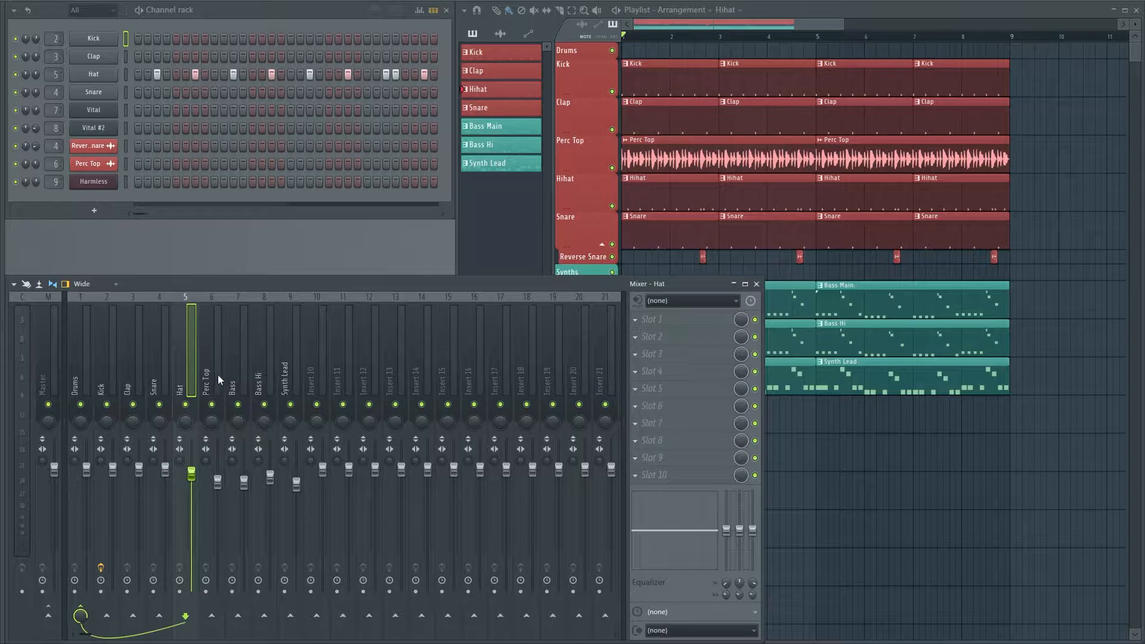
left_click(218, 382)
left_click(80, 617)
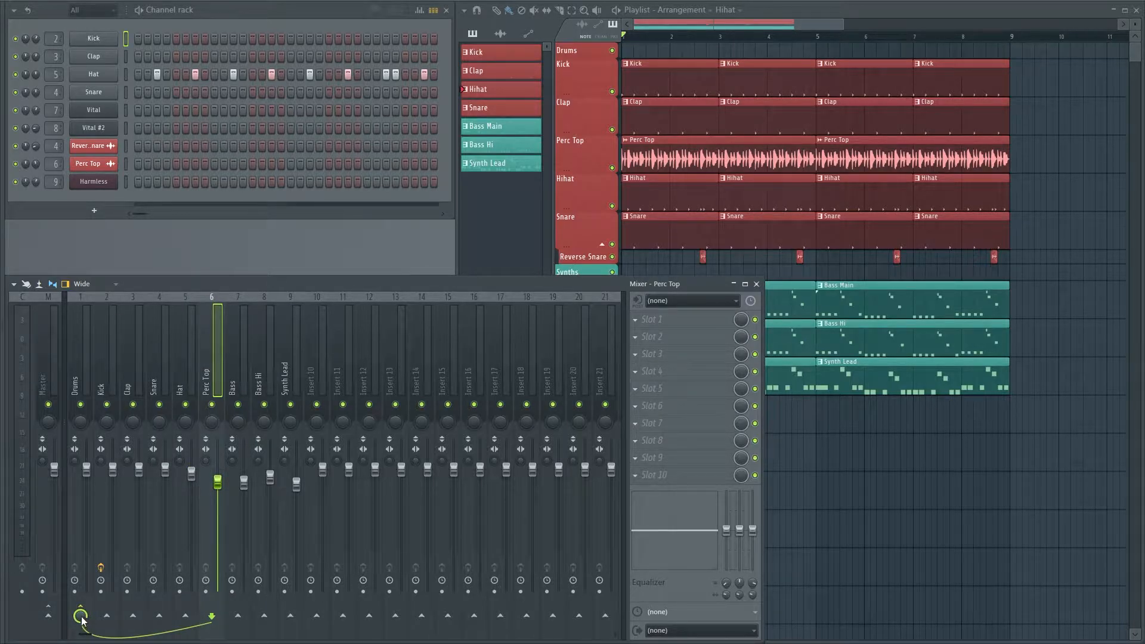
Check the routing of the Hat, Snare, Clap, Kick and Drums mixer tracks one after another
left_click(188, 349)
left_click(162, 349)
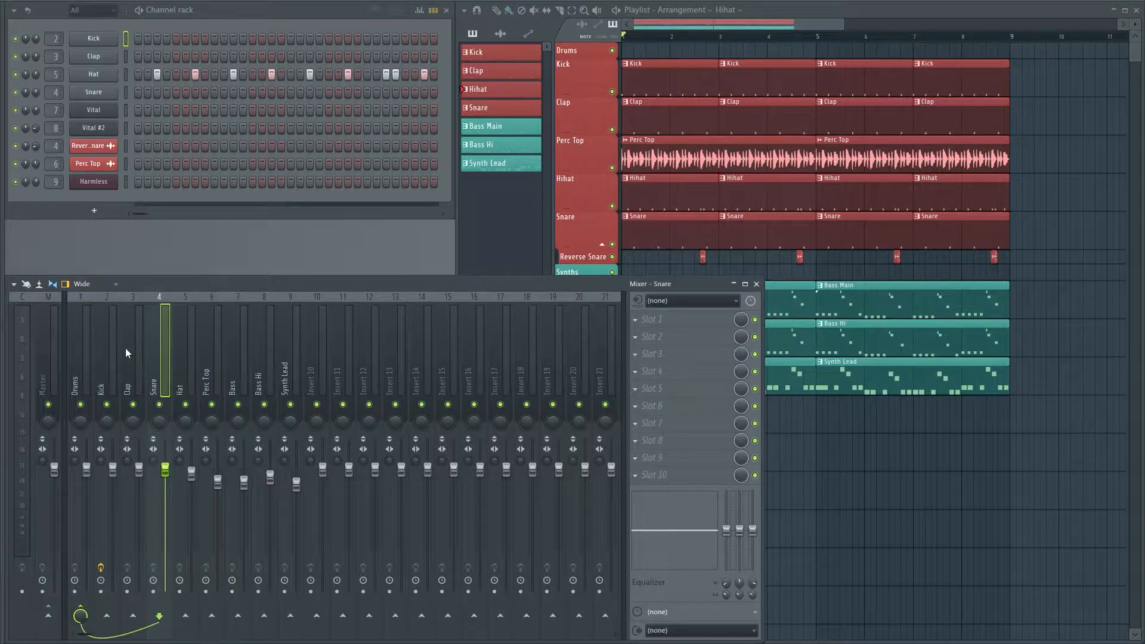
left_click(137, 348)
left_click(106, 345)
left_click(83, 346)
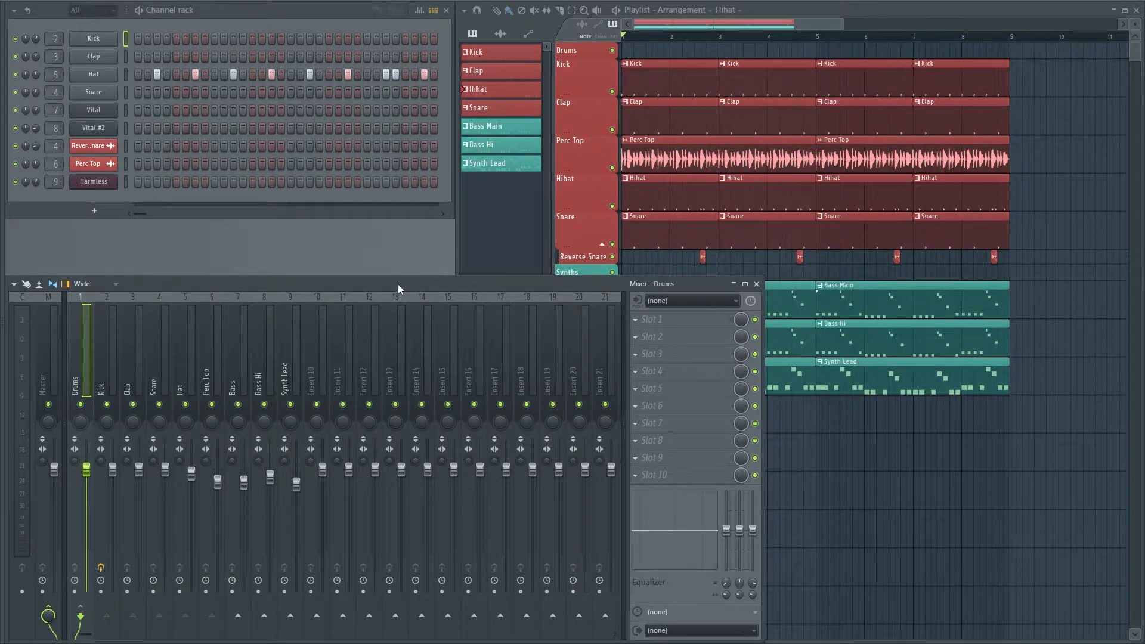
Play the song to check the Drums track's meter and try out its volume fader
key("space")
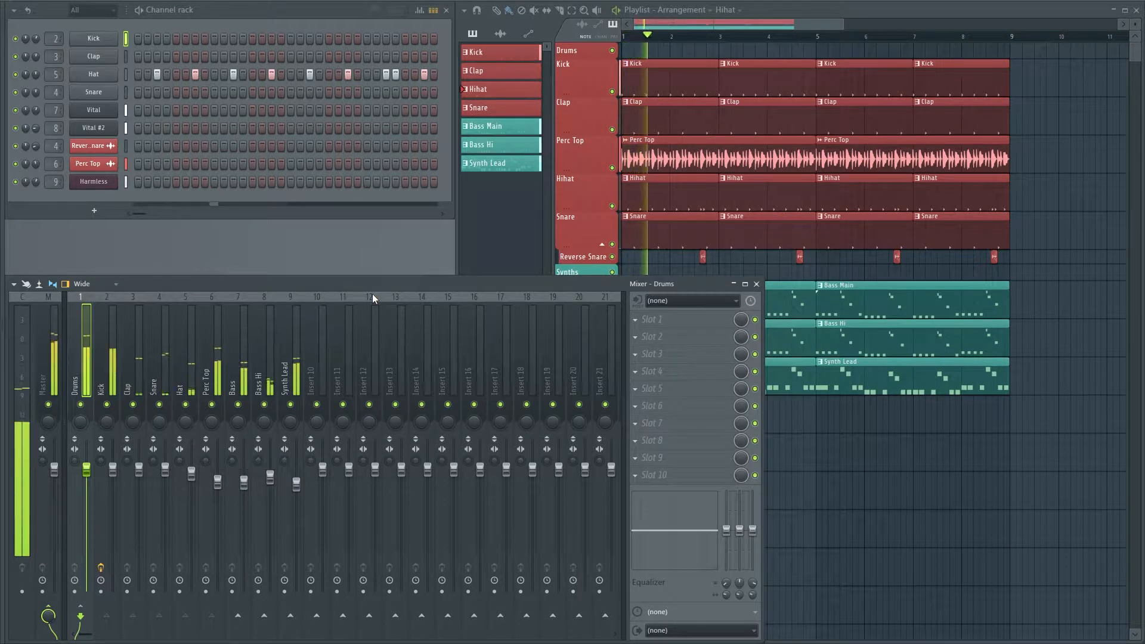
key("space")
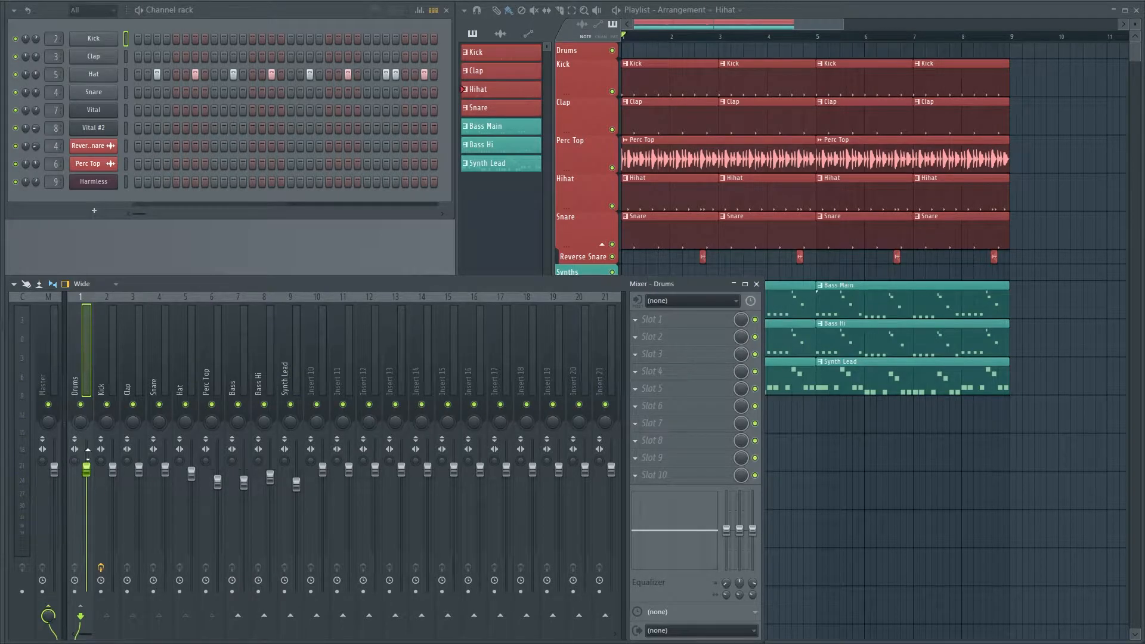
key("space")
mouse_move(87, 473)
left_mouse_down()
mouse_move(87, 571)
mouse_move(87, 469)
left_mouse_up()
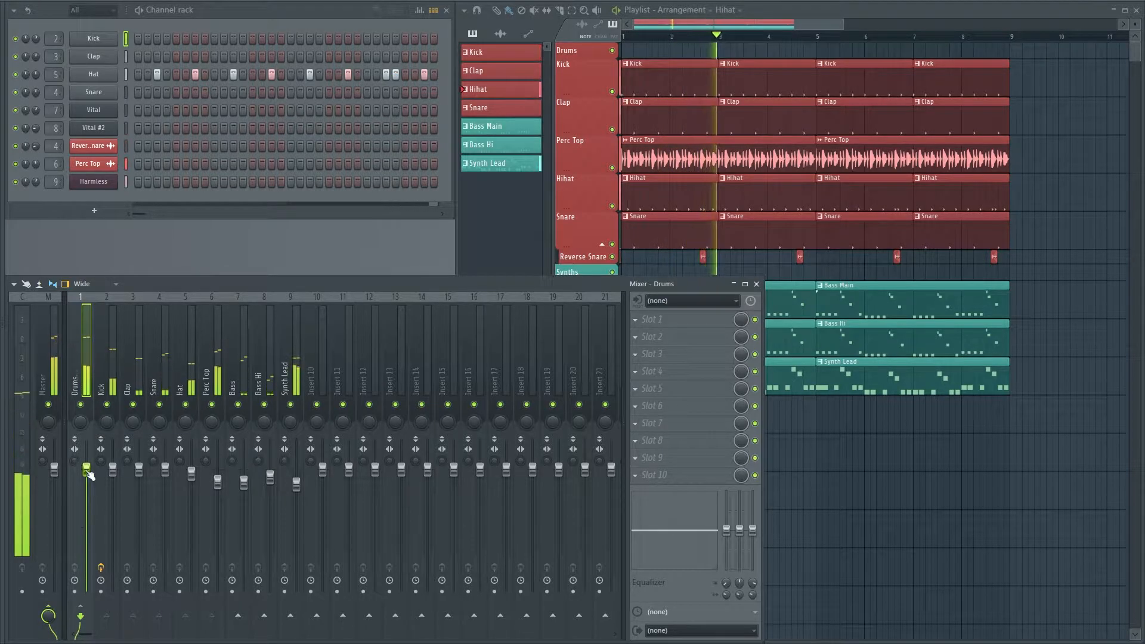
key("space")
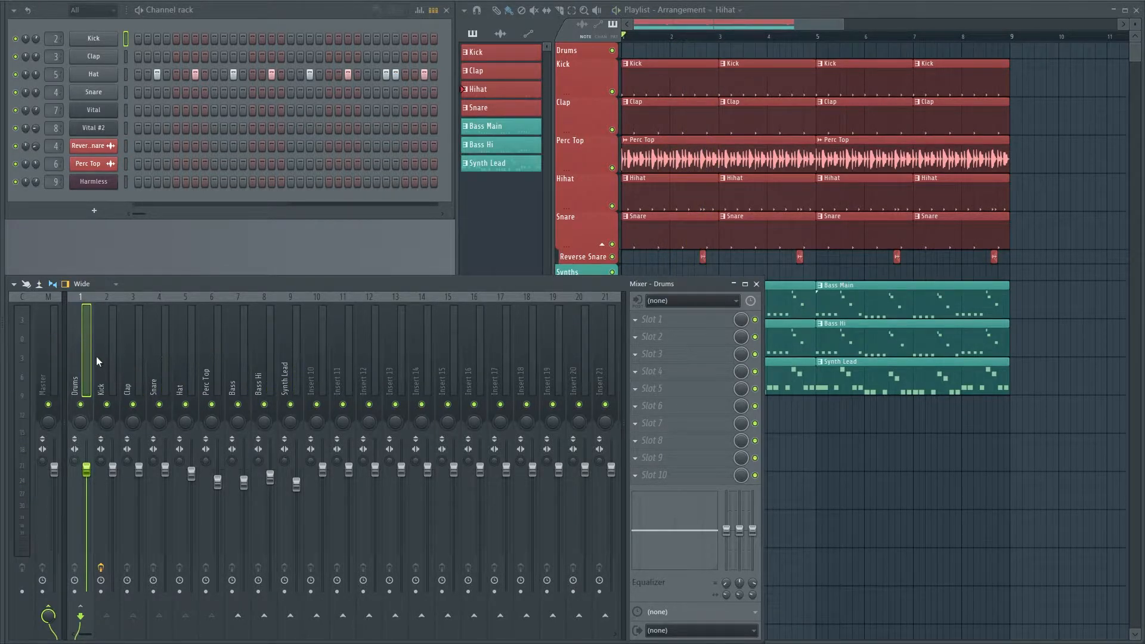
Add a separator in the mixer directly before the Bass track, between the drum and synth tracks
right_click(91, 352)
left_click(87, 346)
left_click(240, 377)
scroll(241, 363, "up", 1)
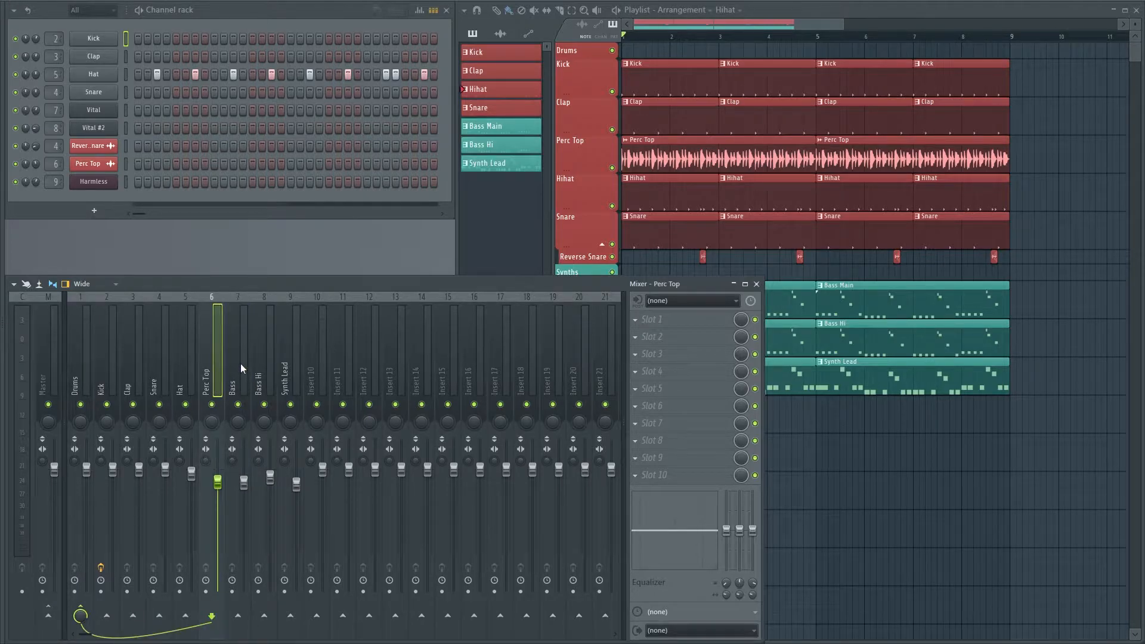
right_click(241, 363)
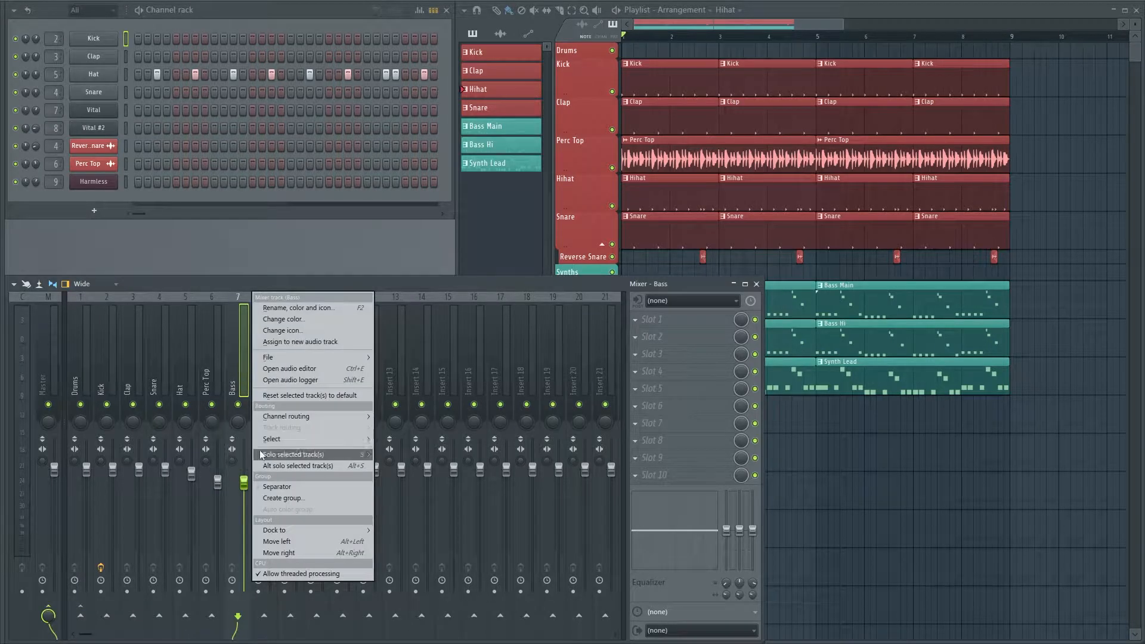
left_click(280, 497)
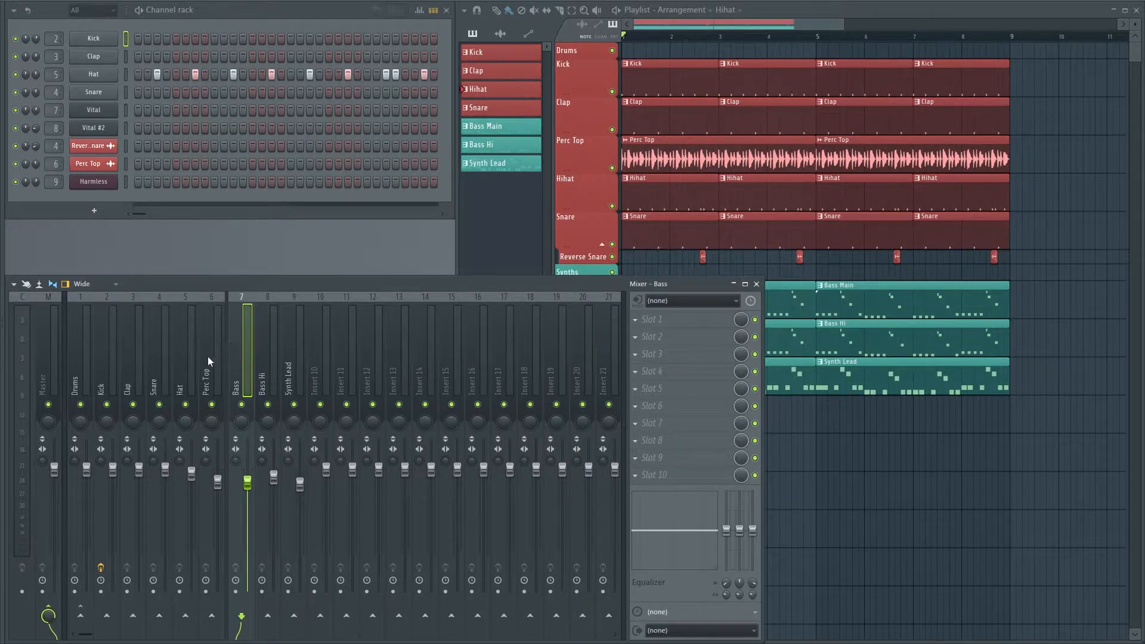
Look through the drum tracks from Kick to Perc Top and the Bass, Bass Hi and Synth Lead tracks
middle_click(139, 351)
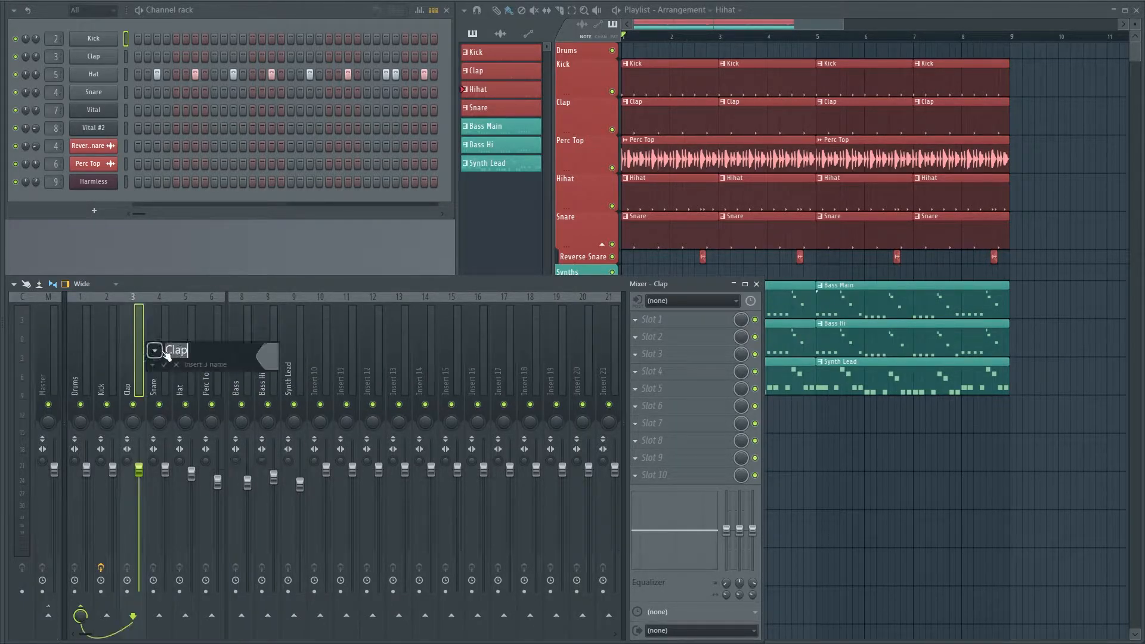
left_click(176, 365)
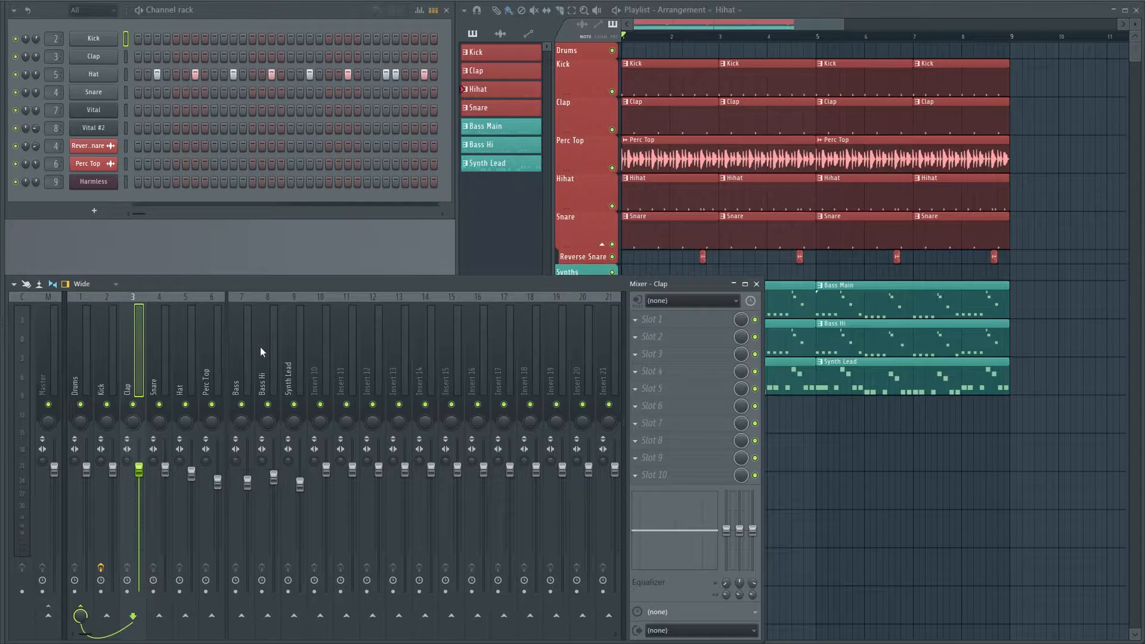
scroll(226, 365, "down", 6)
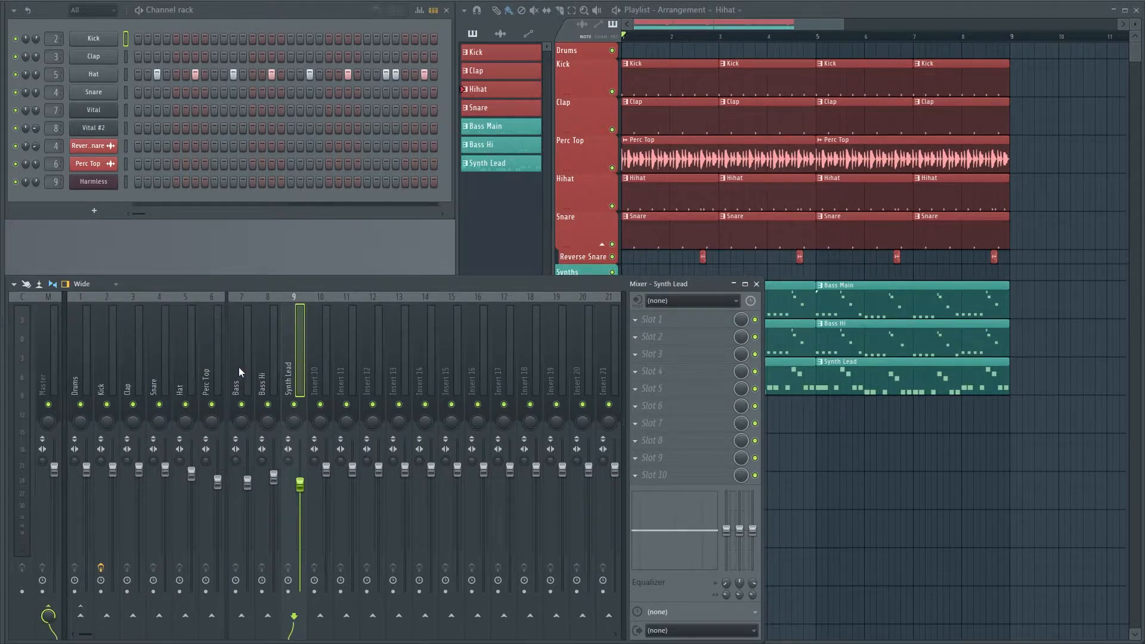
left_click(101, 376)
left_click(136, 364)
left_click(160, 363)
left_click(179, 361)
left_click(203, 355)
left_click(243, 357)
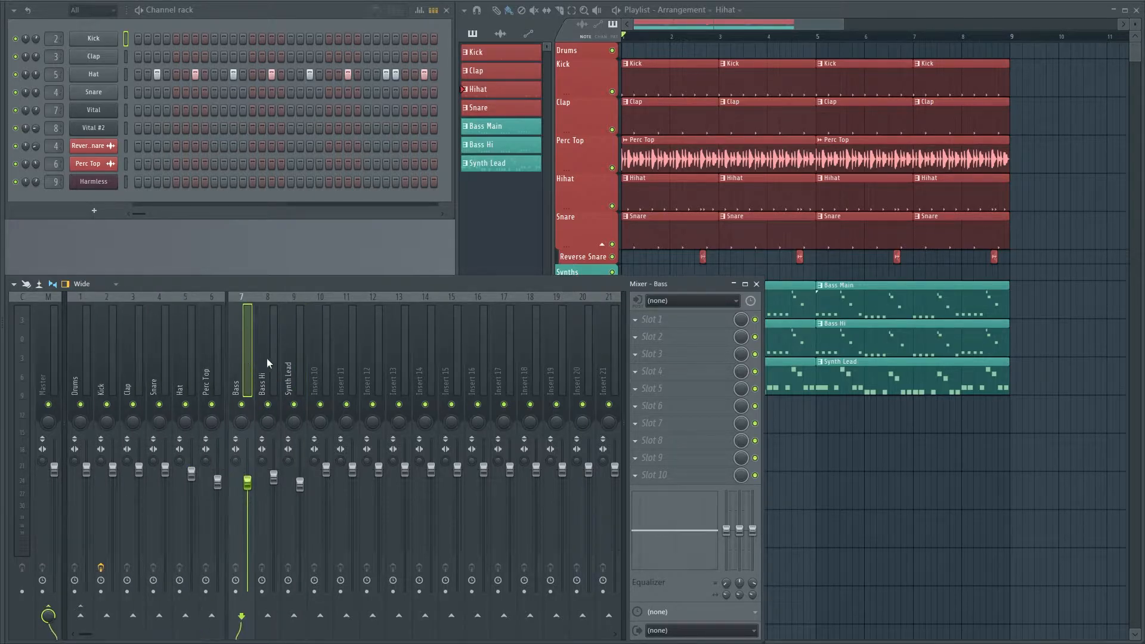
left_click(267, 357)
left_click(294, 358)
left_click(272, 359)
left_click(237, 367)
Pull the faders of all tracks from Kick to Synth Lead fully down, keeping the Drums fader at its default level
left_click(86, 367)
left_click_drag(87, 470, 113, 590)
left_click_drag(139, 469, 165, 591)
left_click(191, 473)
left_click_drag(192, 474, 217, 591)
left_click_drag(247, 482, 274, 590)
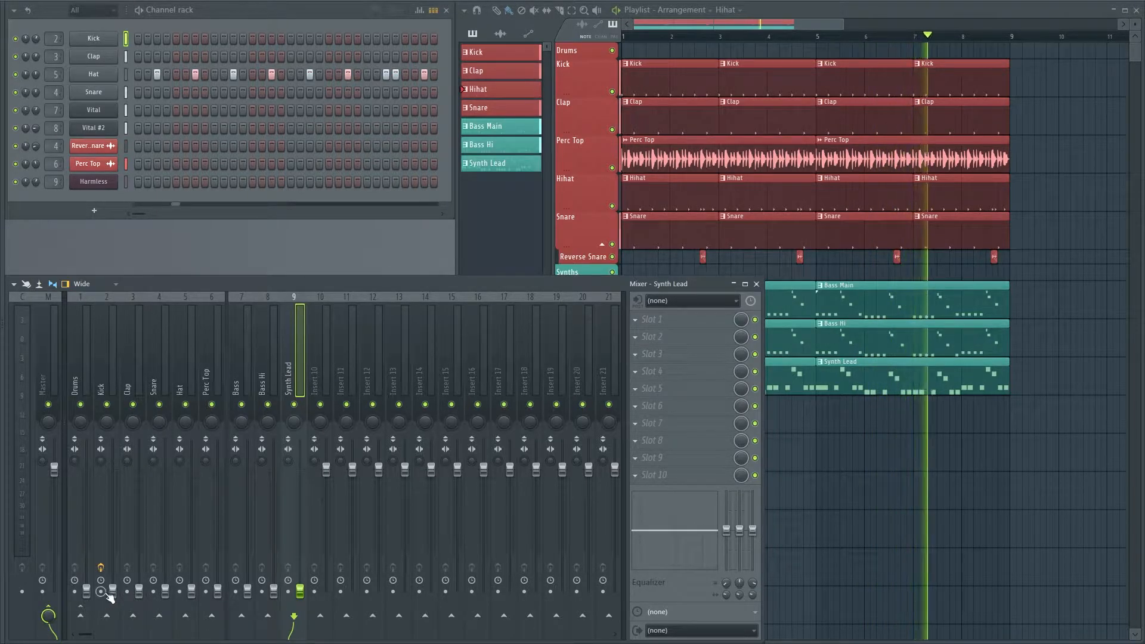
left_click(88, 597)
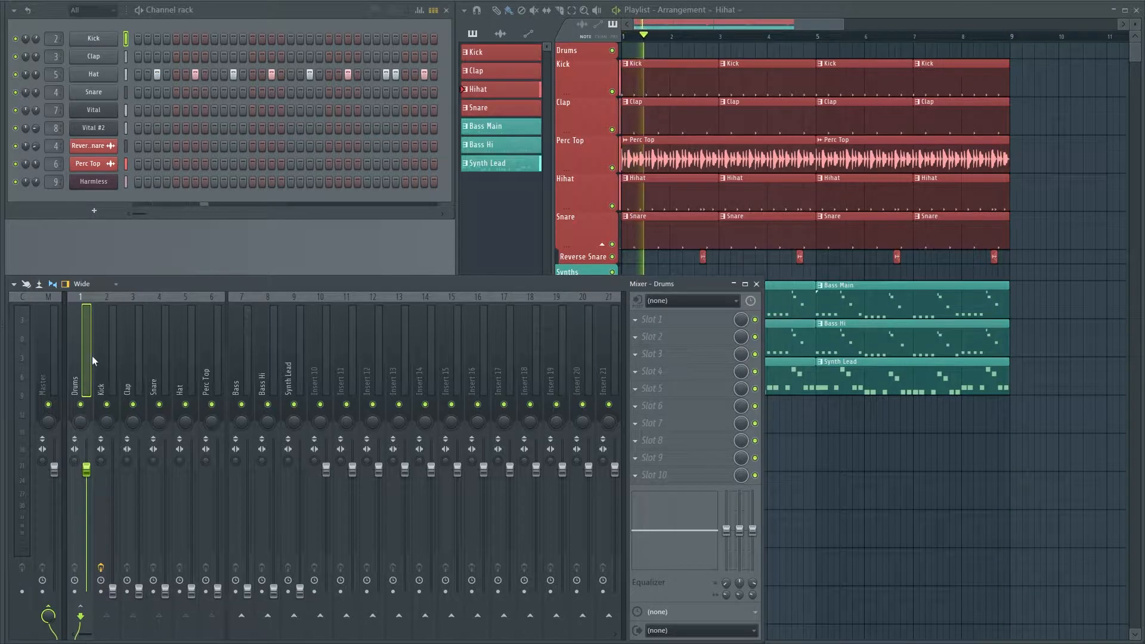
Raise the Kick and Snare faders to about the same level during playback, with the Clap fader slightly lower
left_click(113, 592)
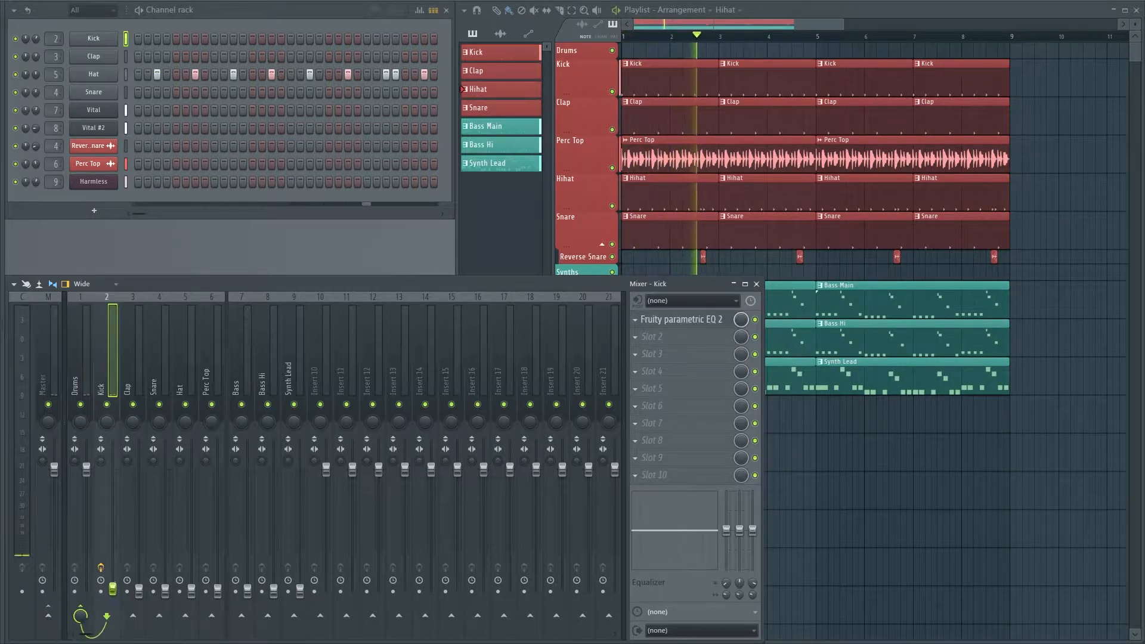
left_click_drag(112, 546, 112, 494)
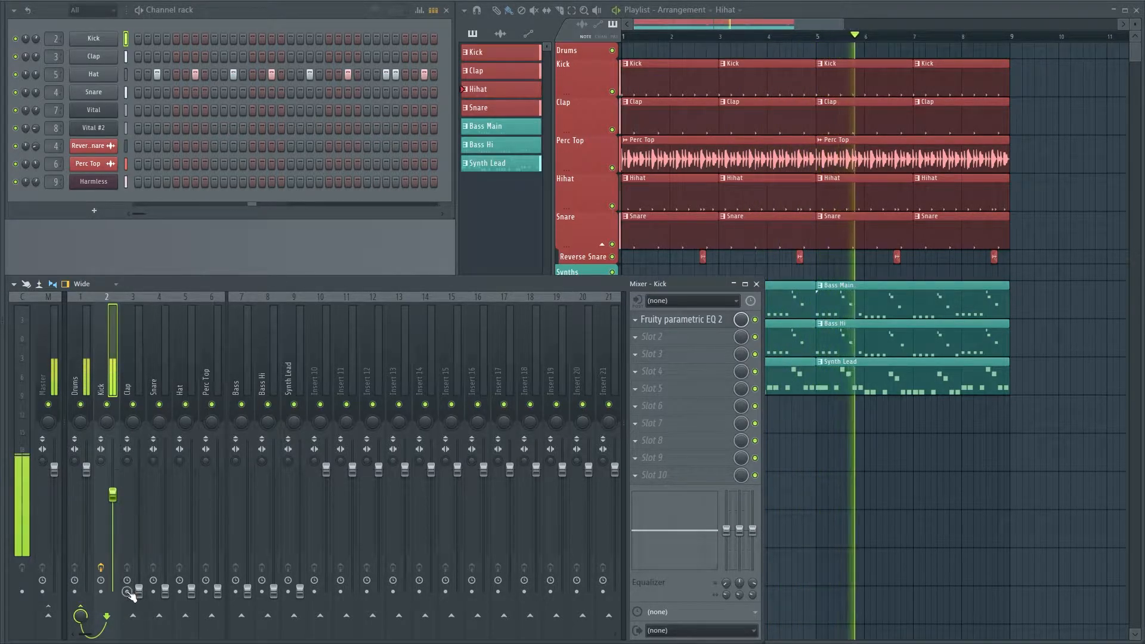
left_click_drag(138, 590, 138, 498)
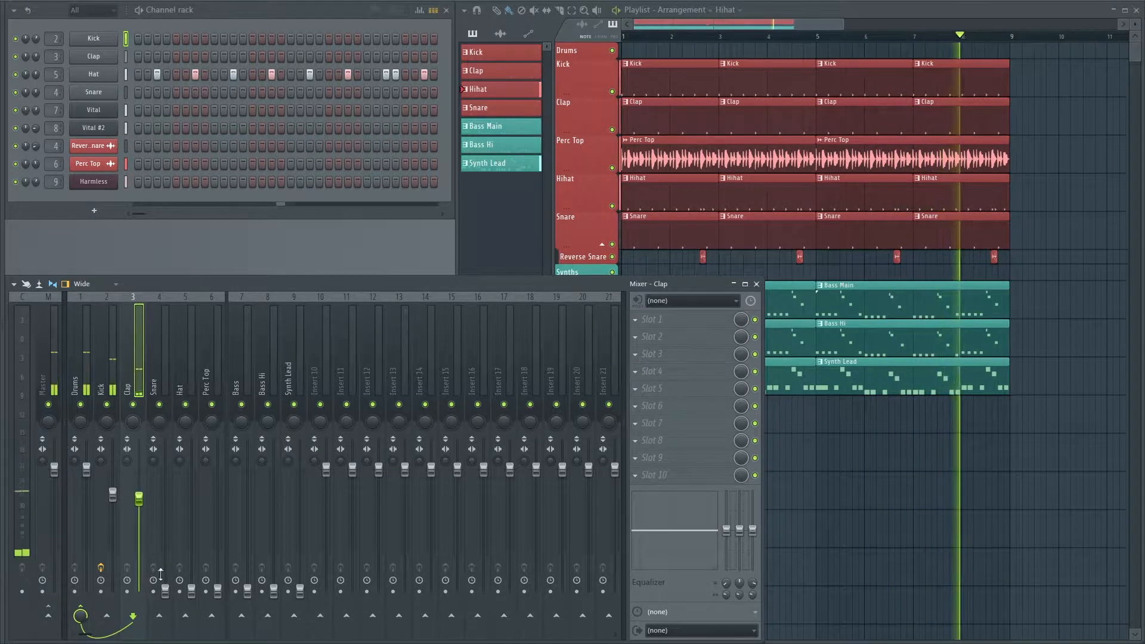
left_click_drag(170, 594, 166, 498)
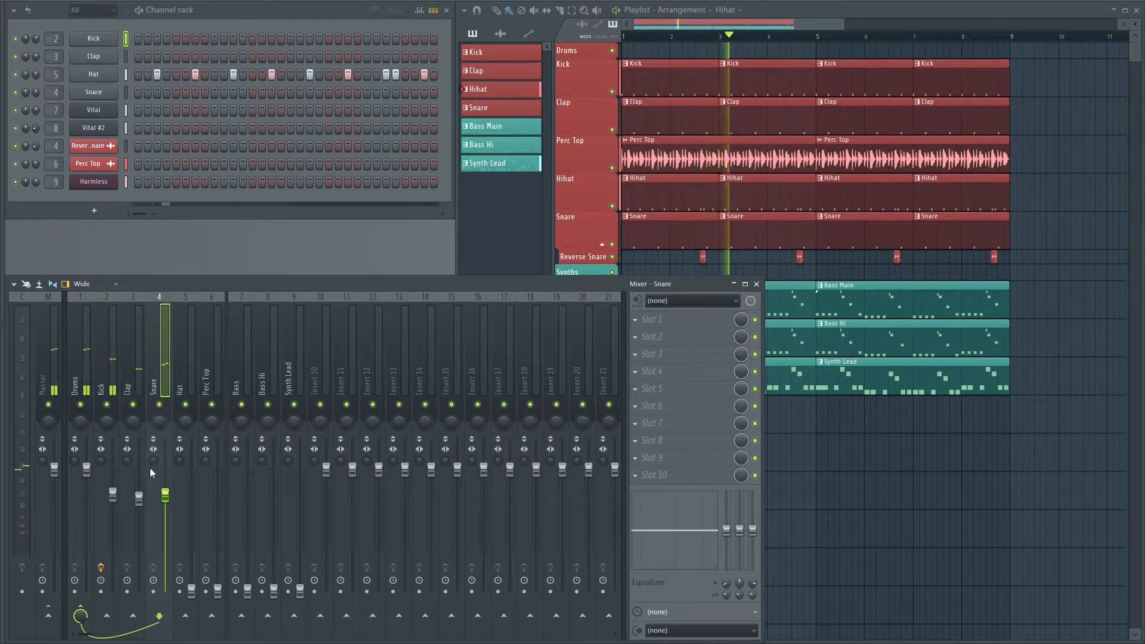
left_click_drag(140, 498, 139, 509)
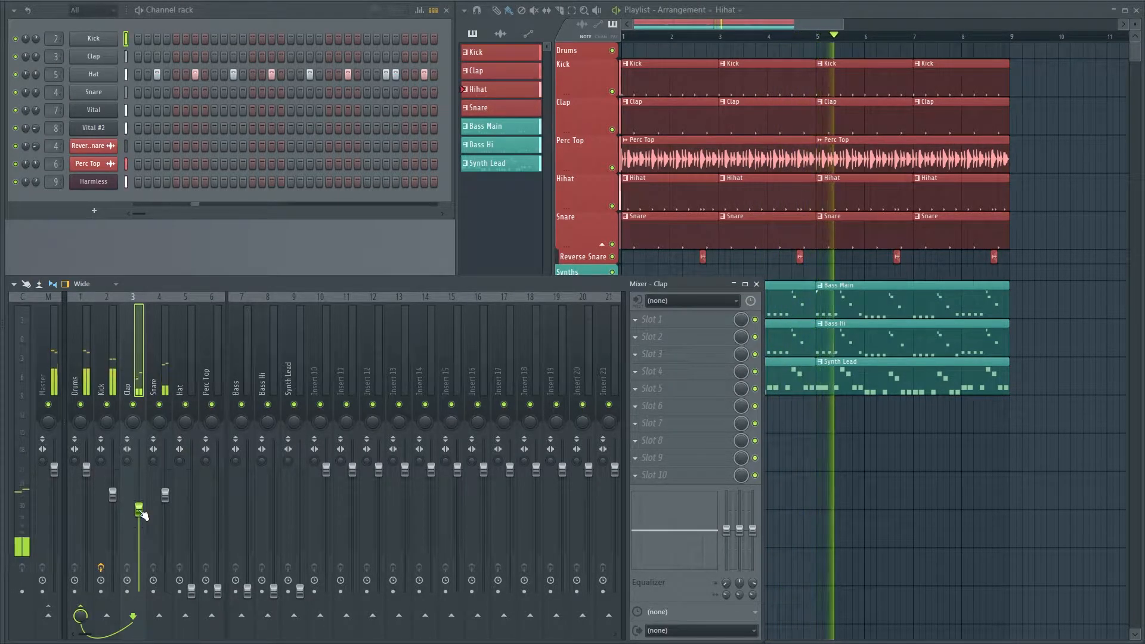
Raise the Hat and Perc Top faders during playback, keeping Perc Top lowest, and nudge the Kick, Clap and Snare faders slightly up
left_click_drag(192, 591, 185, 521)
left_click_drag(218, 590, 217, 552)
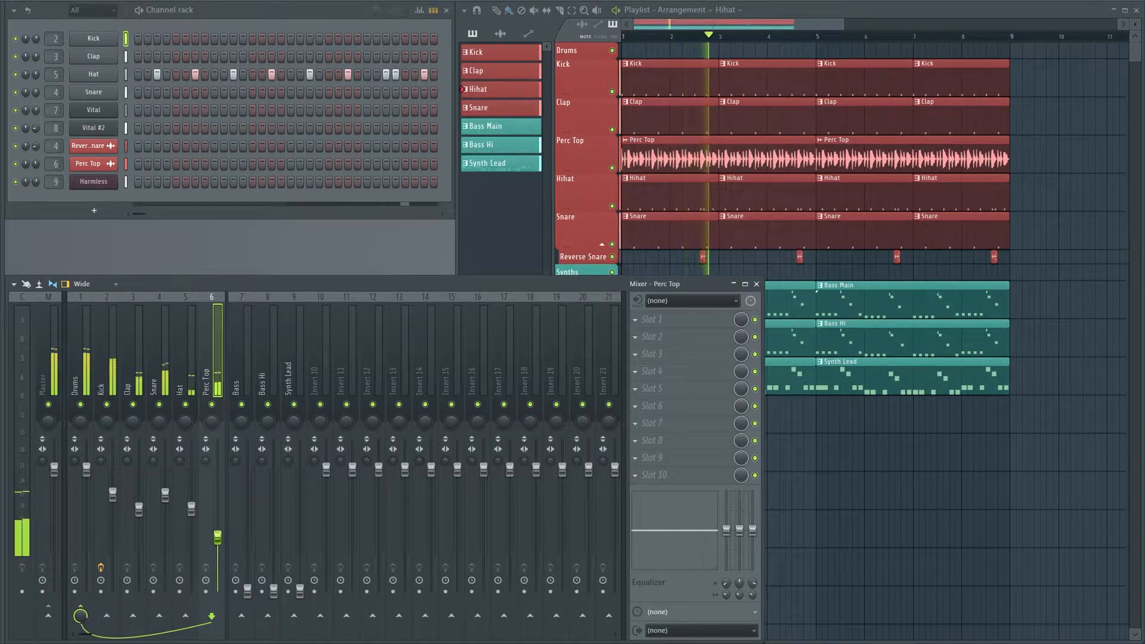
left_click(192, 507)
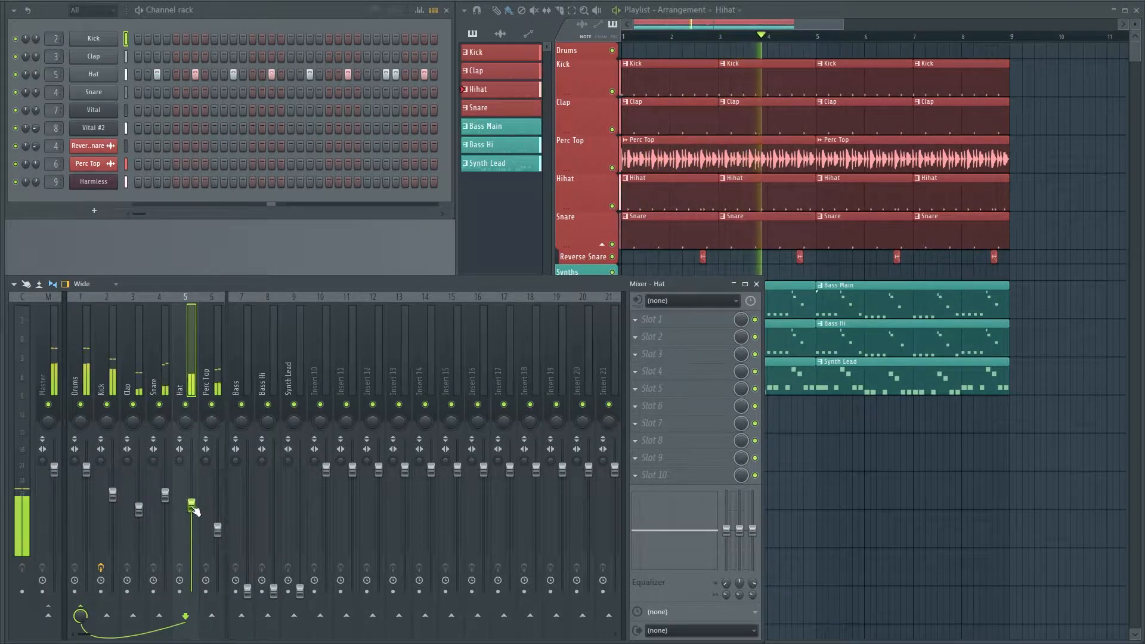
left_click_drag(113, 495, 218, 535)
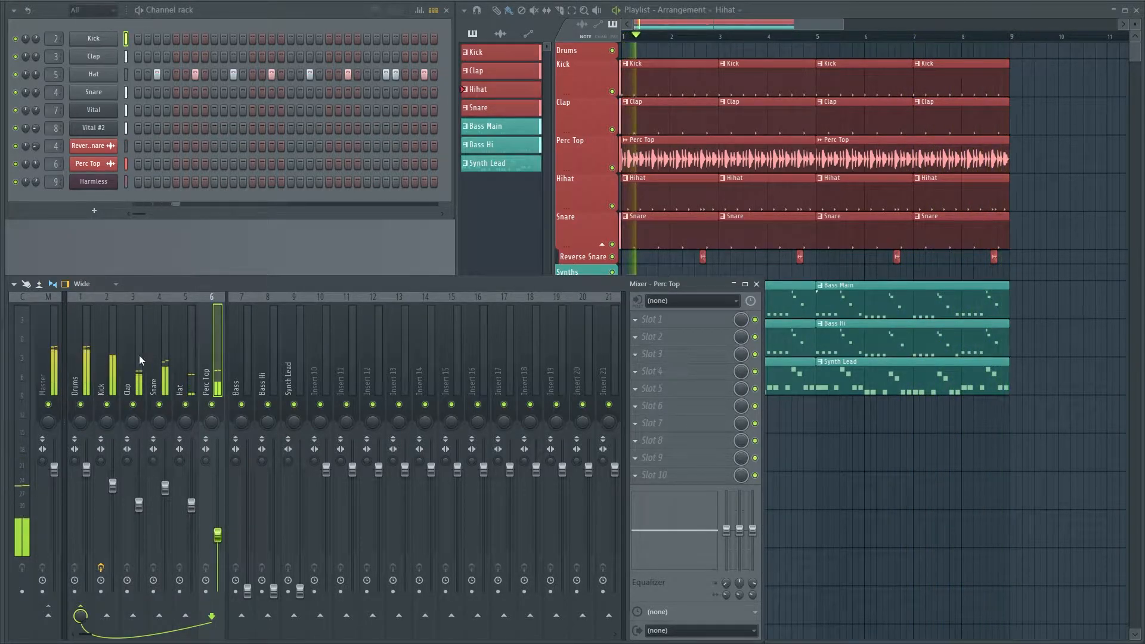
Compare the Kick level with the Perc Top level on the track meters during playback
left_click(113, 367)
double_click(214, 380)
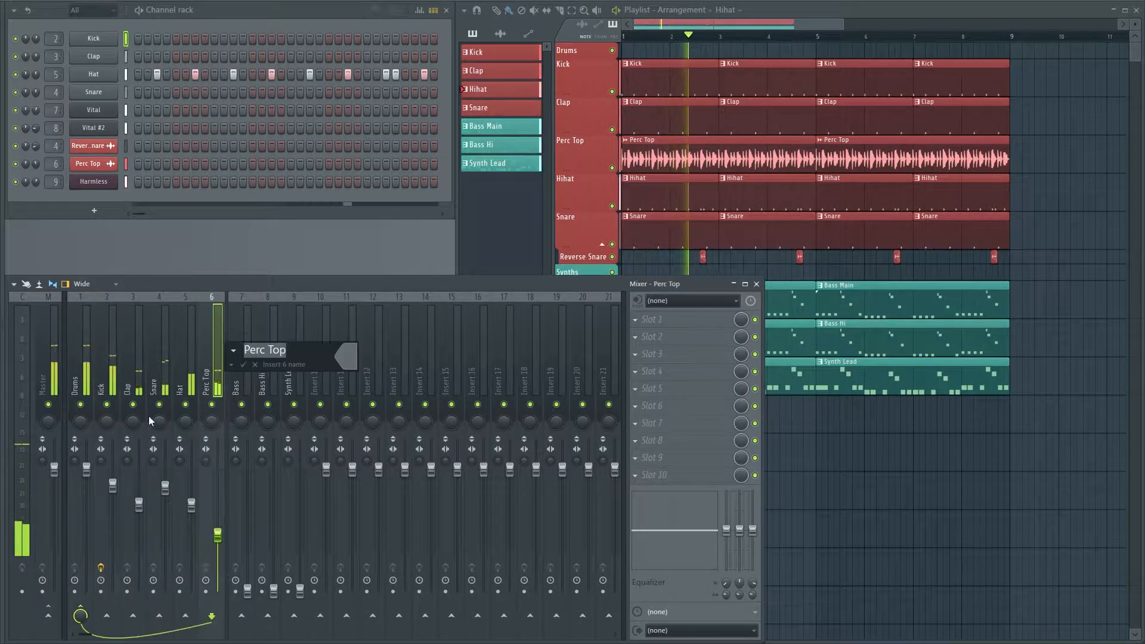
left_click(116, 364)
left_click(114, 365)
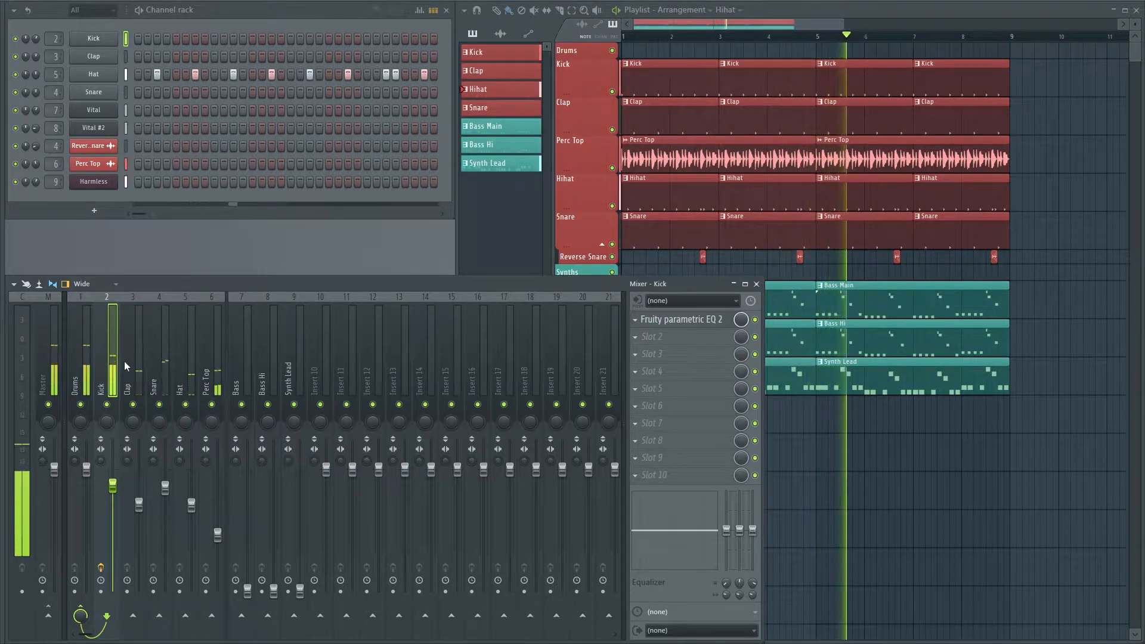
Raise the Bass fader slightly below the Kick's, Bass Hi to about the Kick's height, and Synth Lead lower than both
left_click_drag(247, 593, 247, 500)
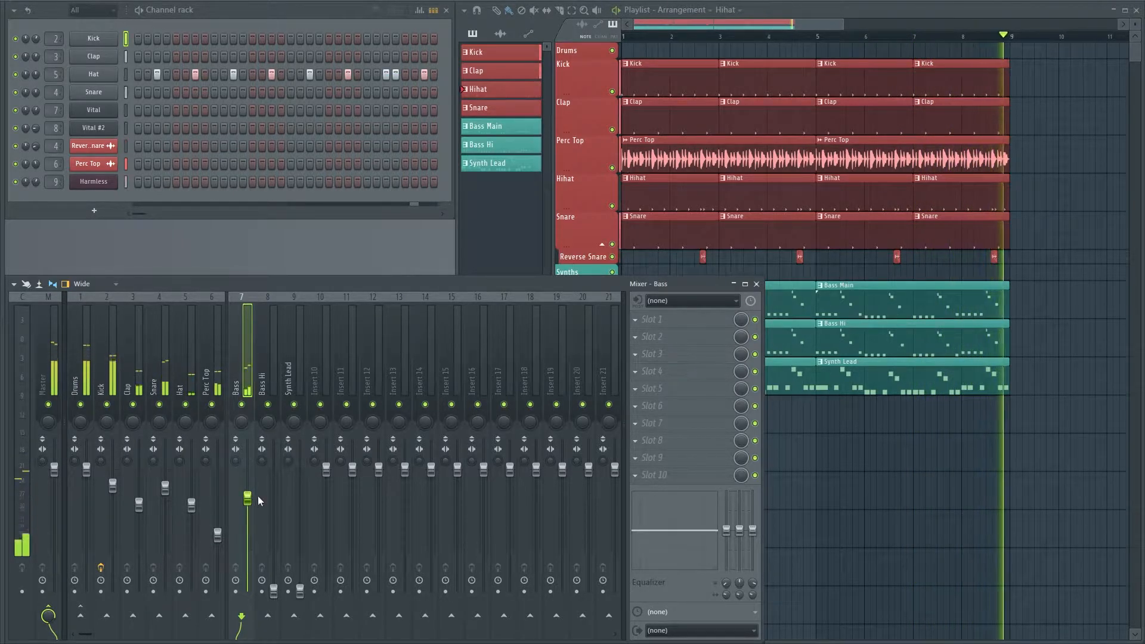
left_click_drag(247, 498, 248, 493)
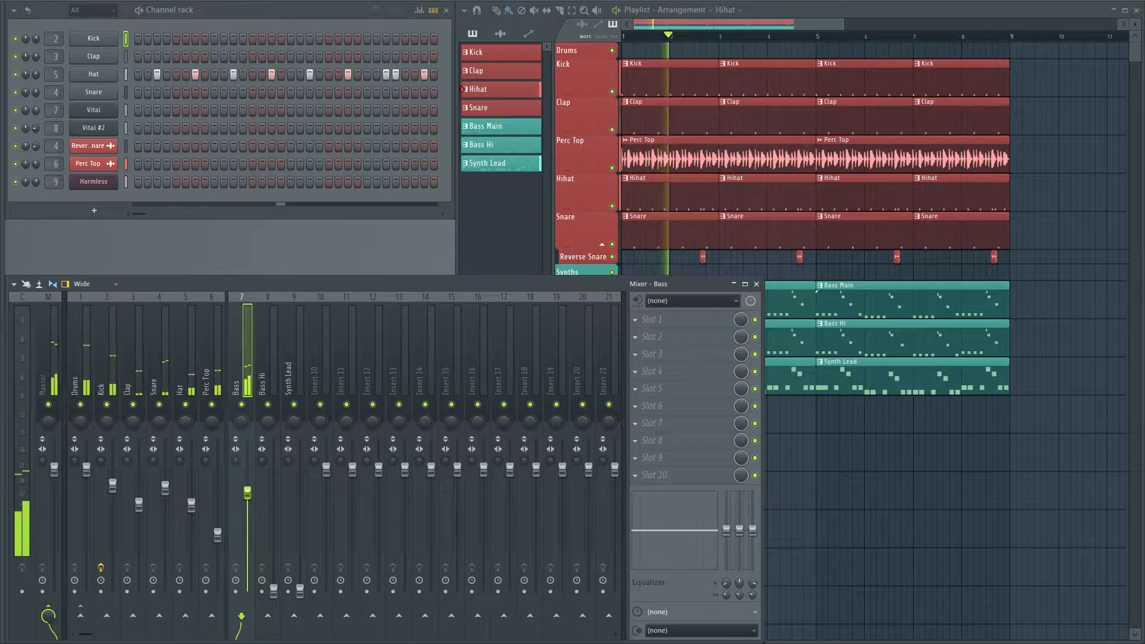
left_click_drag(274, 591, 274, 485)
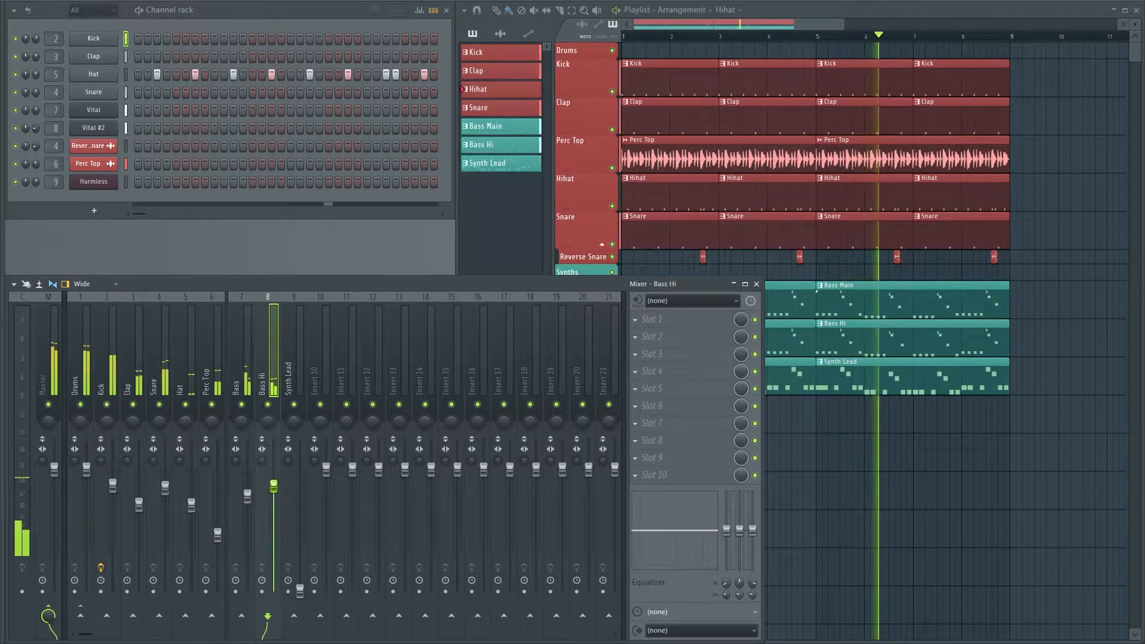
left_click_drag(301, 590, 303, 528)
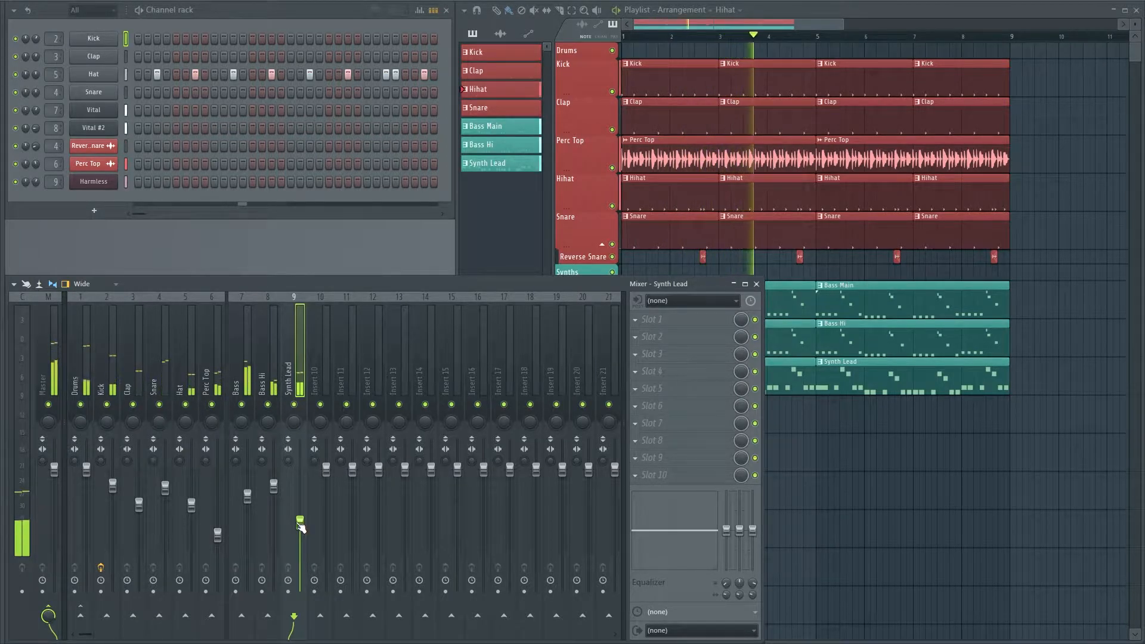
Replay the arrangement with the mixer's Current track selected to check the overall level of the mix
key("space")
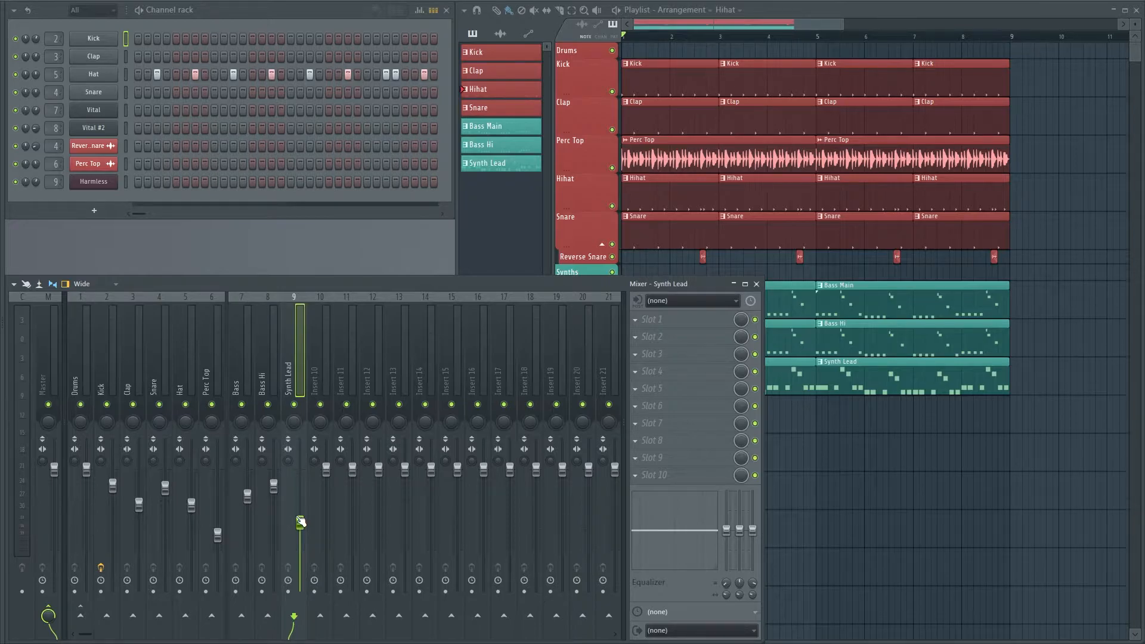
left_click(23, 395)
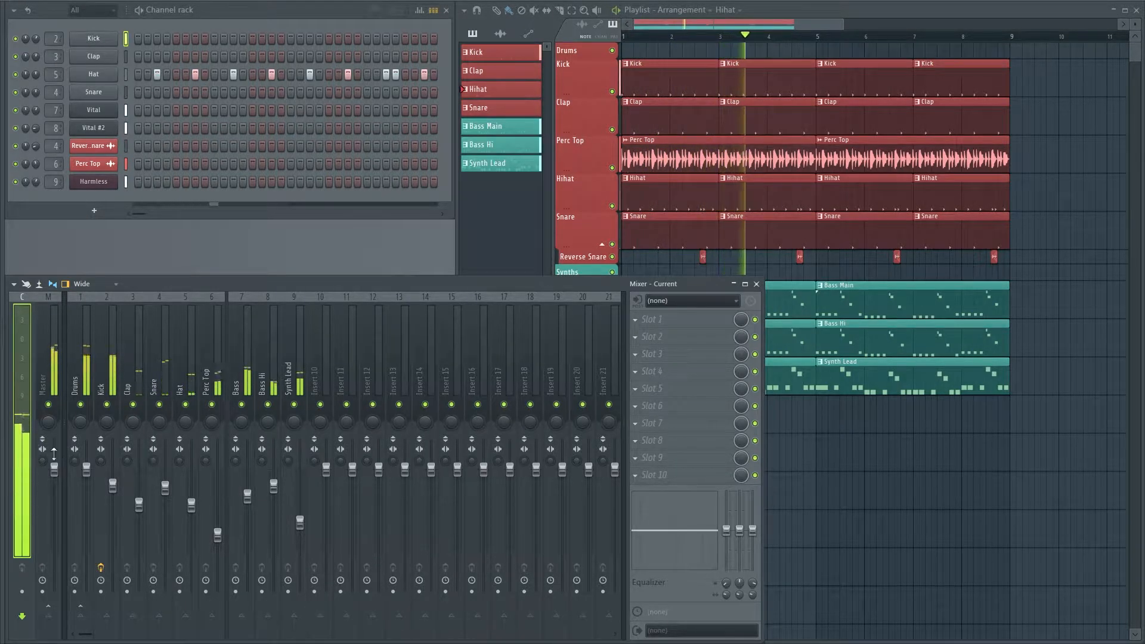
key("space")
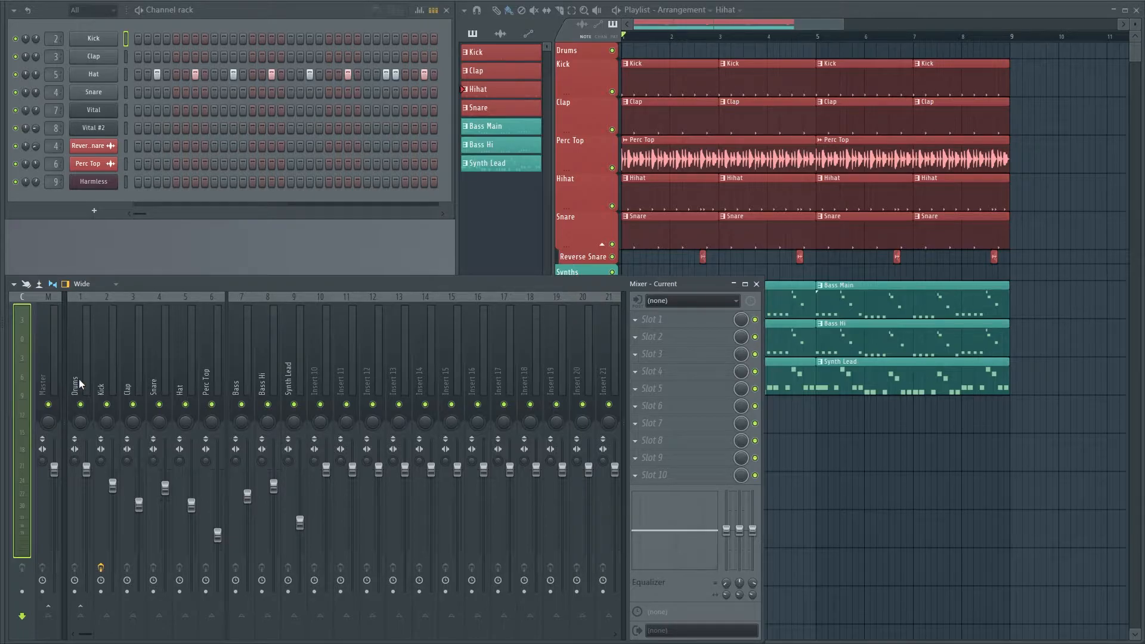
Solo the Bass track and load Fruity Parametric EQ 2 into its first effect slot
left_click(240, 356)
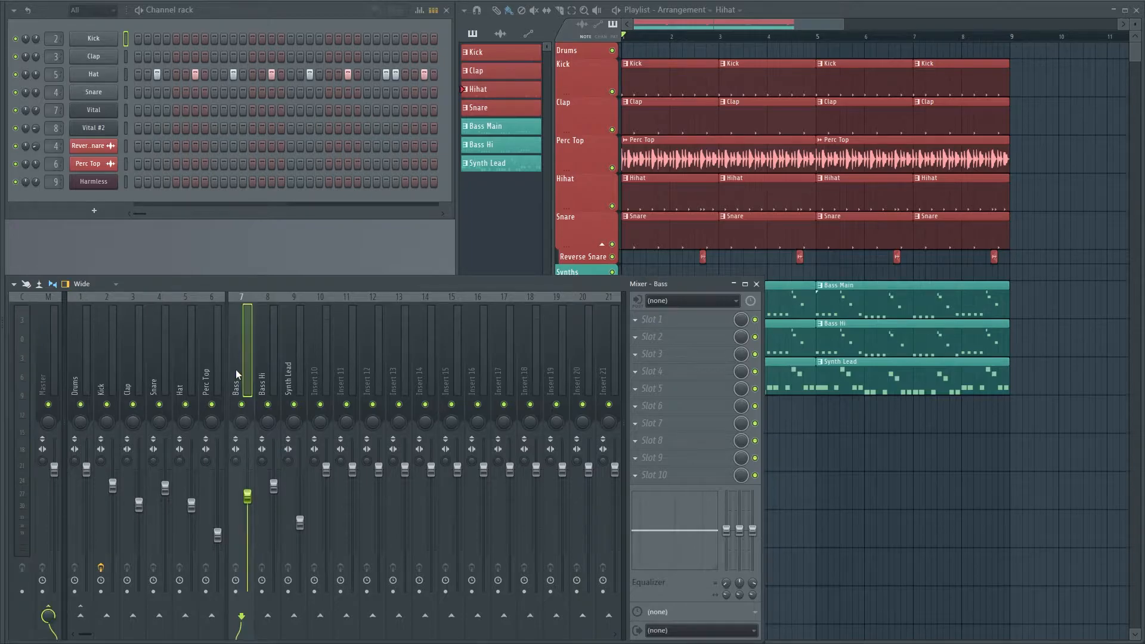
right_click(241, 405)
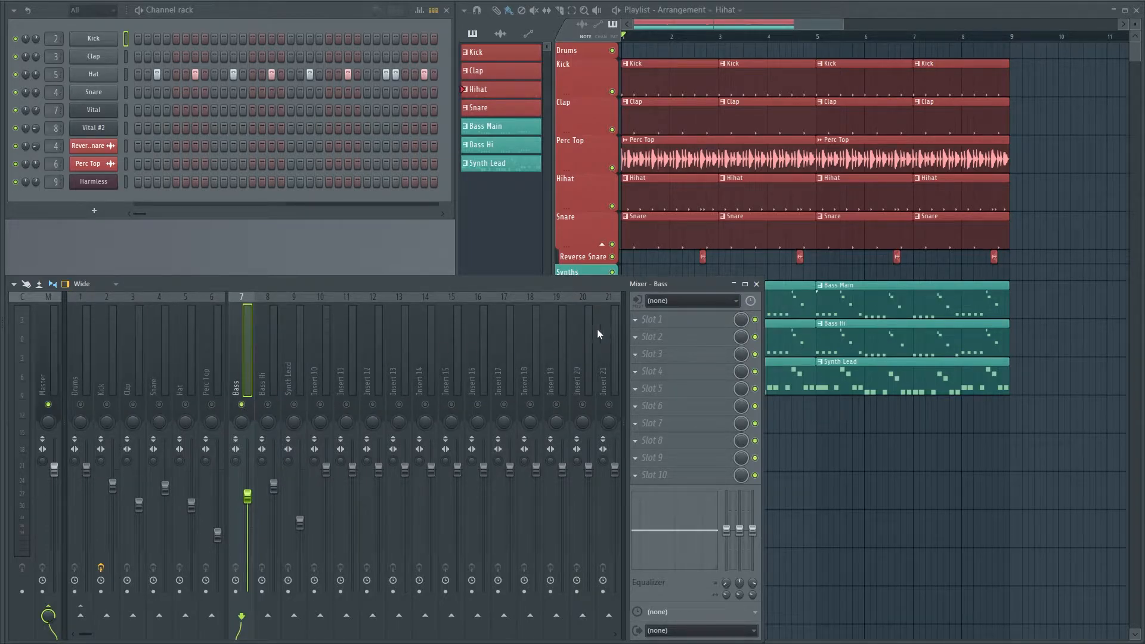
left_click(651, 320)
left_click(679, 318)
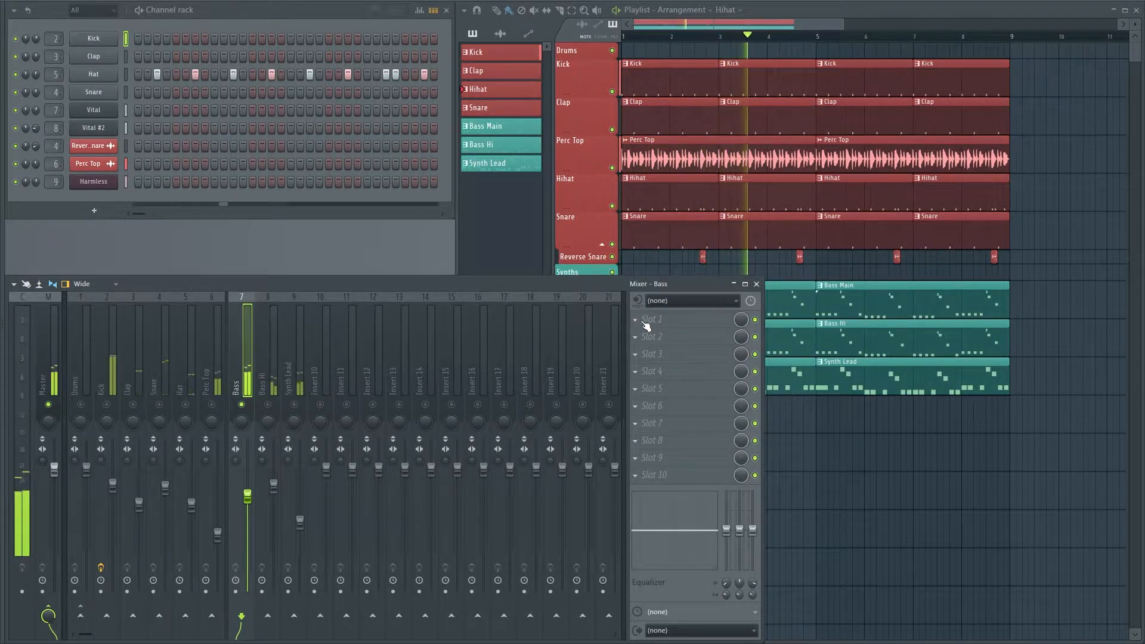
left_click(647, 322)
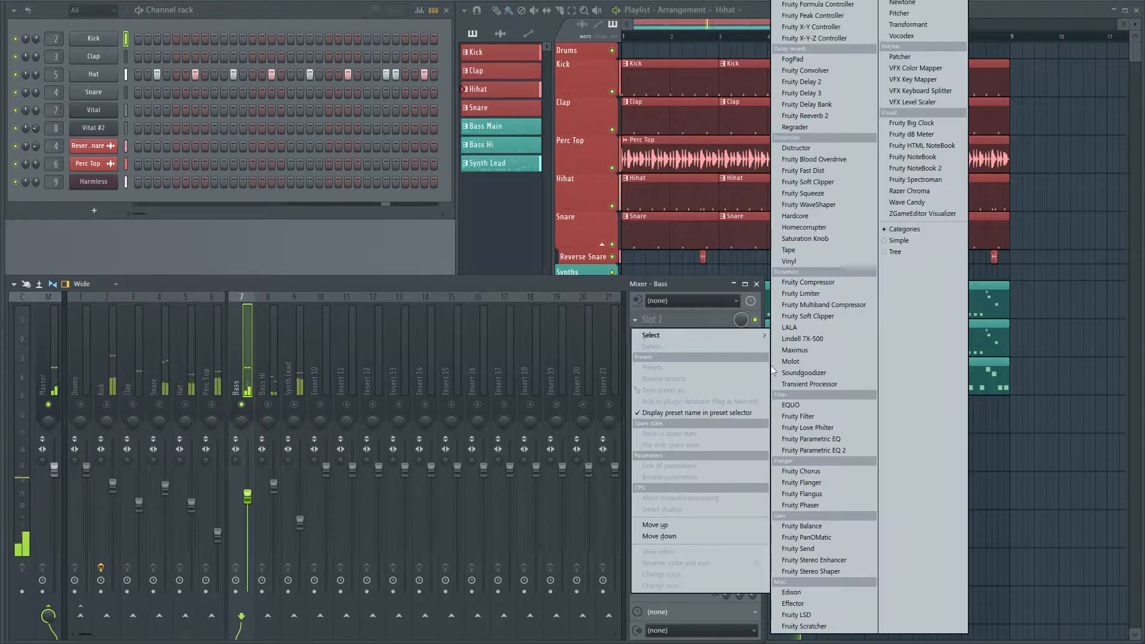
left_click(837, 452)
Enlarge the Bass track's EQ window and examine the bass spectrum during playback
left_click_drag(212, 73, 366, 102)
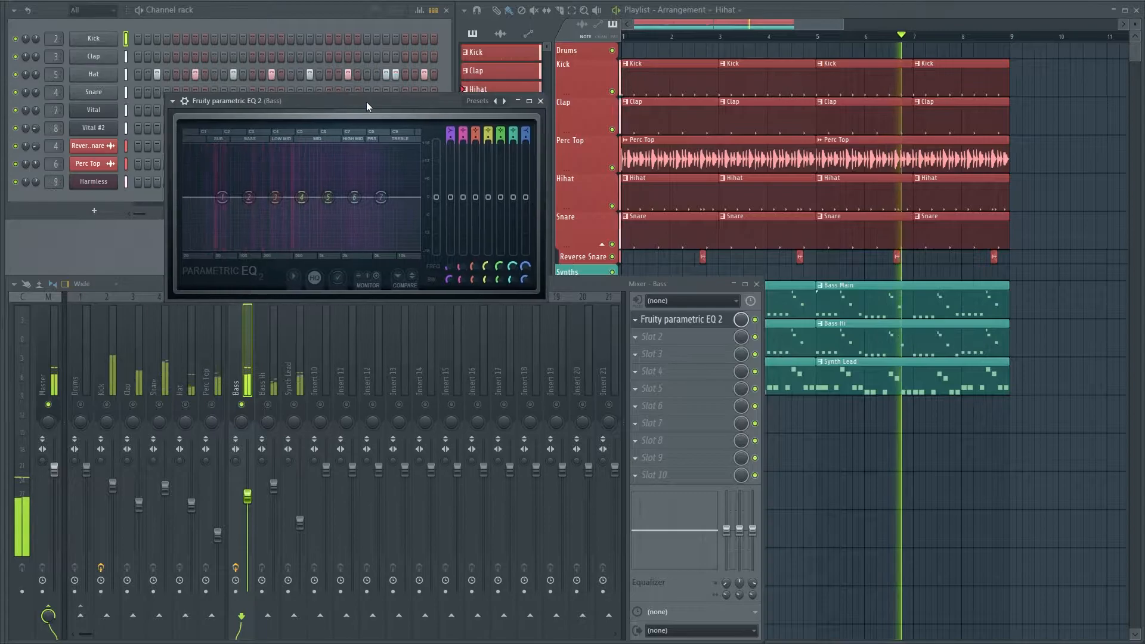
left_click_drag(540, 294, 789, 444)
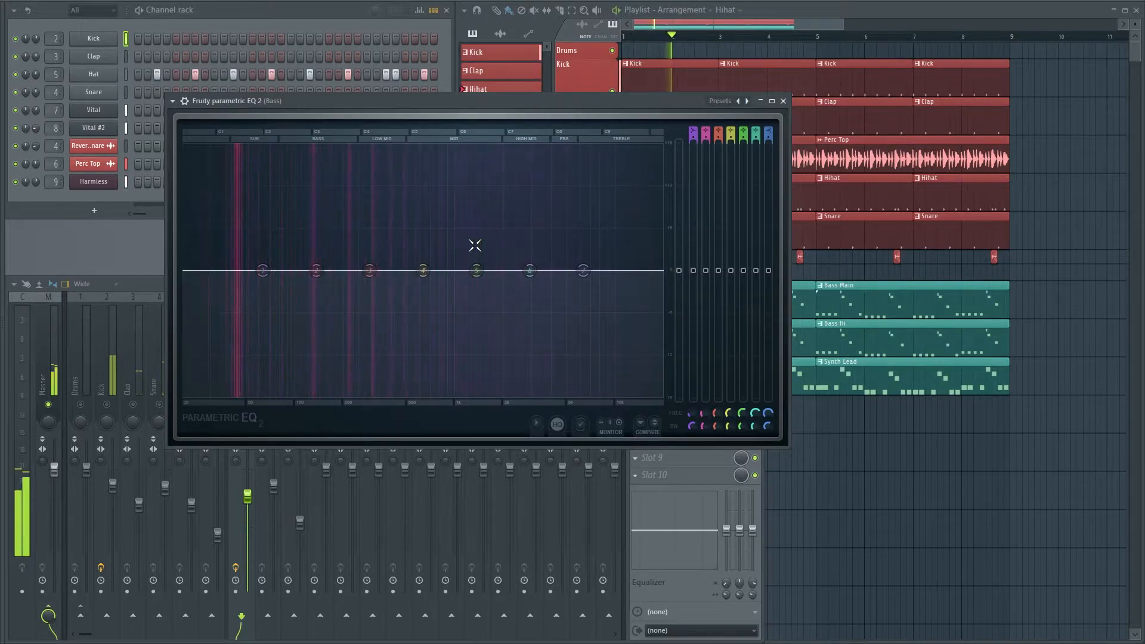
left_click_drag(417, 102, 376, 109)
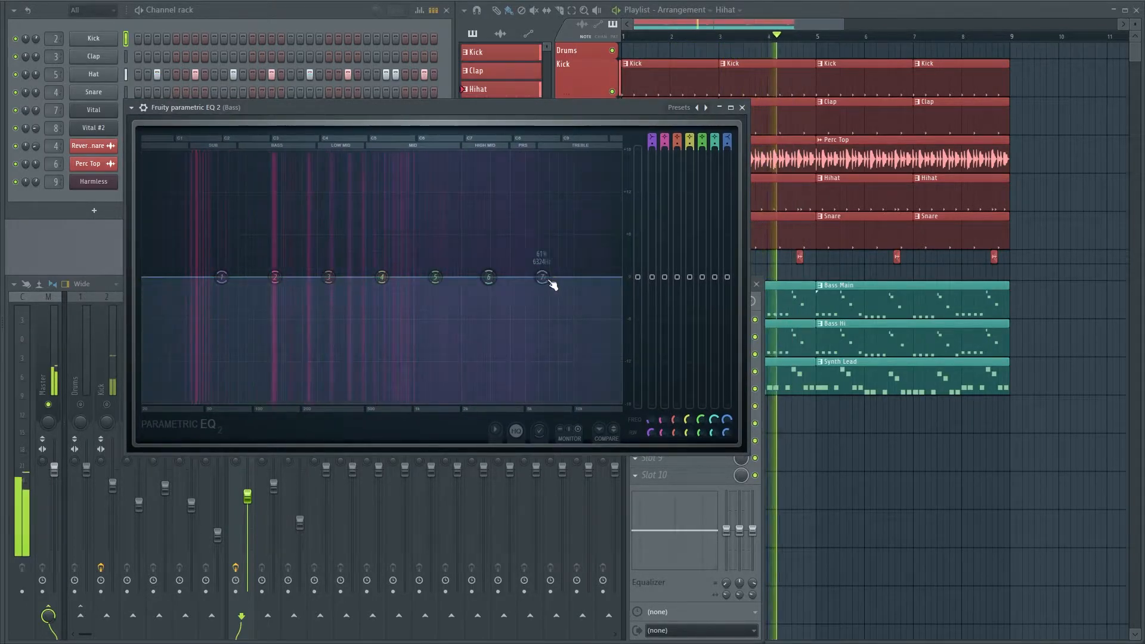
mouse_move(488, 277)
left_mouse_down()
mouse_move(477, 170)
mouse_move(478, 343)
mouse_move(358, 320)
mouse_move(316, 231)
mouse_move(322, 159)
mouse_move(201, 154)
mouse_move(223, 325)
mouse_move(324, 366)
mouse_move(473, 370)
mouse_move(428, 354)
mouse_move(385, 276)
mouse_move(506, 276)
mouse_move(485, 276)
left_mouse_up()
key("space")
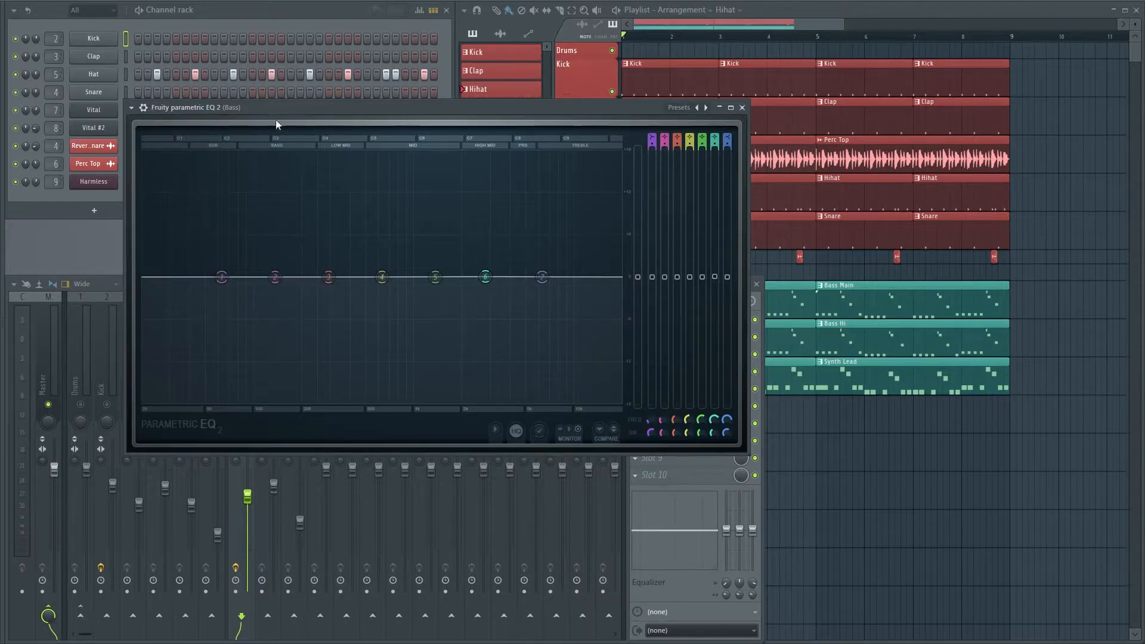
Try unmuting the Bass Hi track alongside the soloed Bass track, with the EQ window moved aside
left_click_drag(276, 106, 639, 103)
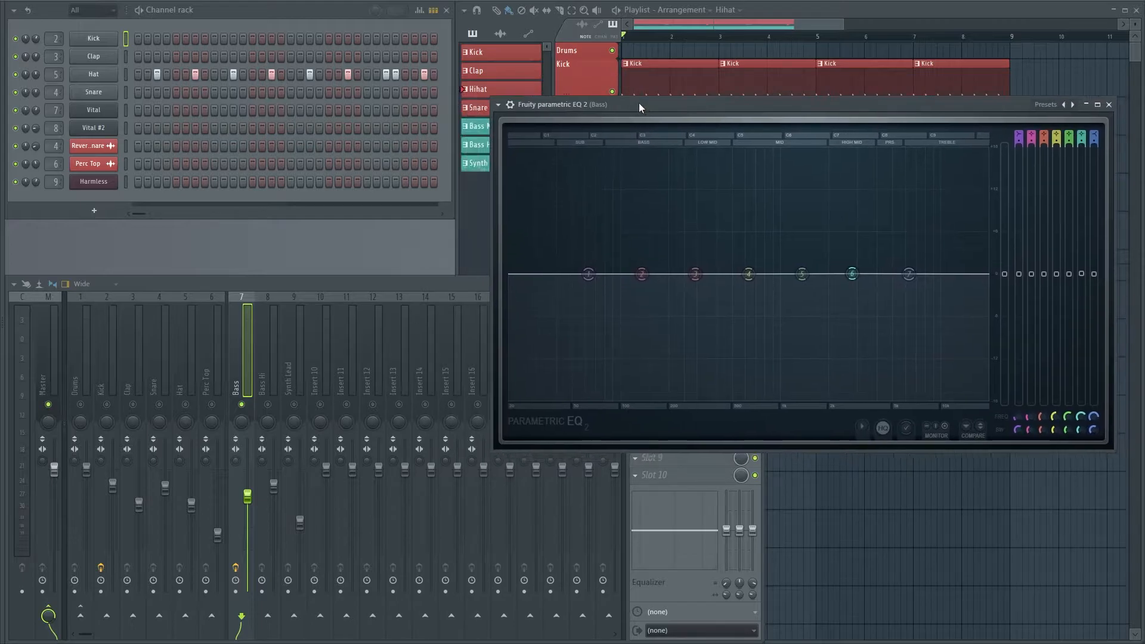
left_click(267, 410)
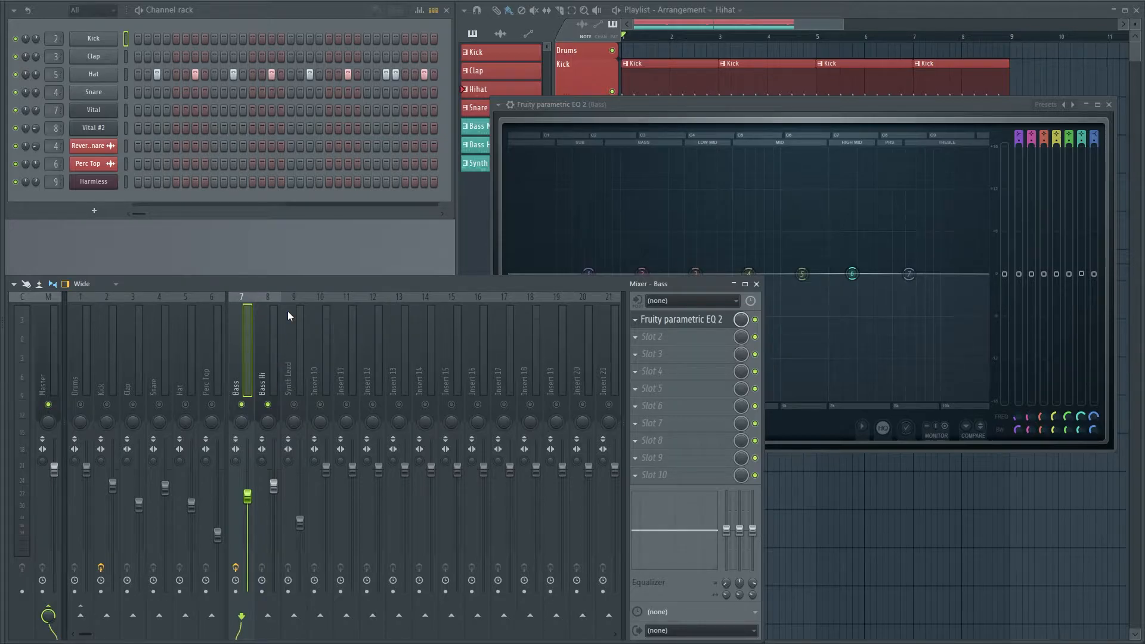
key("space")
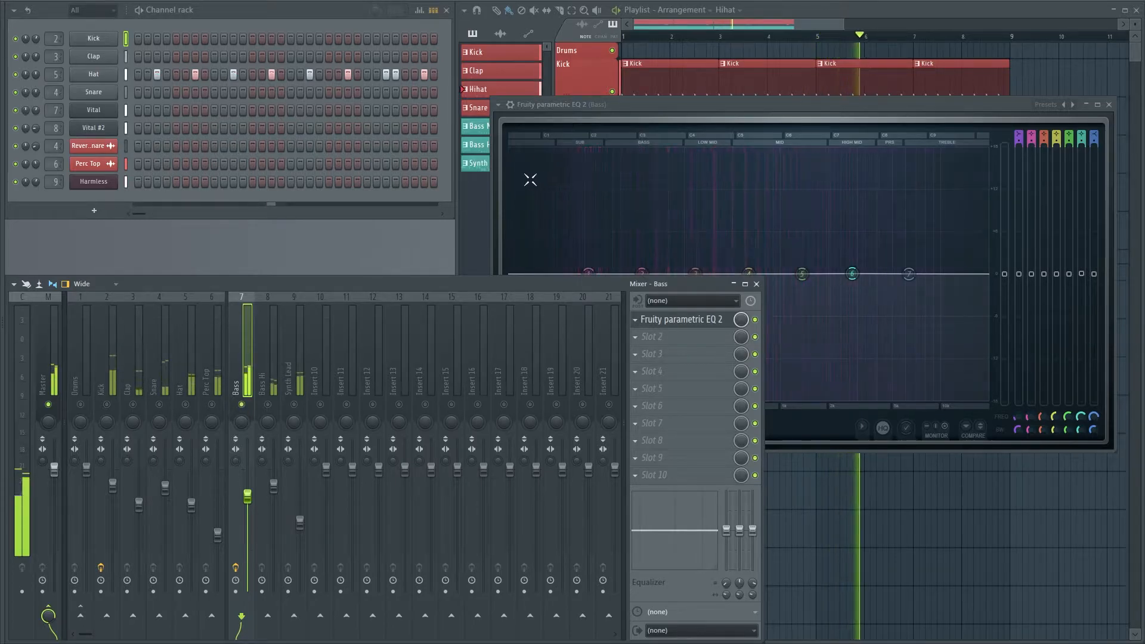
left_click_drag(694, 105, 321, 105)
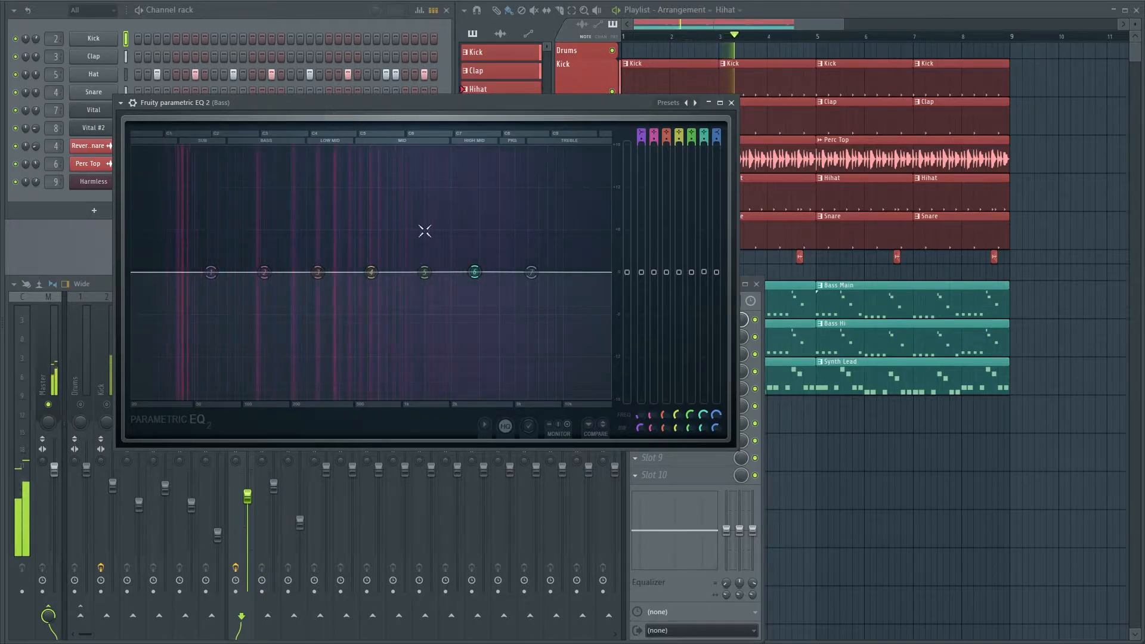
Cut the Bass track's highs by lowering EQ band 7, and change band 1 to a High pass filter
left_click_drag(531, 273, 474, 322)
left_click_drag(210, 272, 176, 311)
right_click(177, 312)
left_click(177, 311)
right_click(177, 312)
left_click(178, 312)
right_click(178, 312)
mouse_move(203, 345)
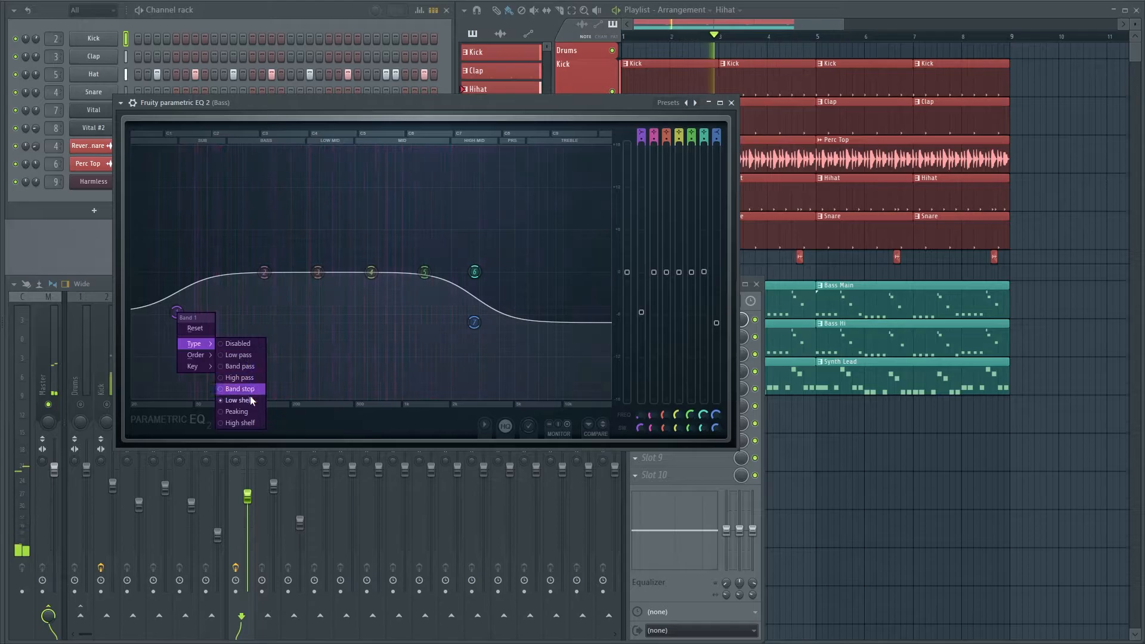
left_click(239, 377)
Return band 1 to the zero line, steepen its high-pass slope and move its cutoff below the bass's lowest frequencies
left_click_drag(177, 312, 176, 272)
right_click(176, 272)
left_click(230, 318)
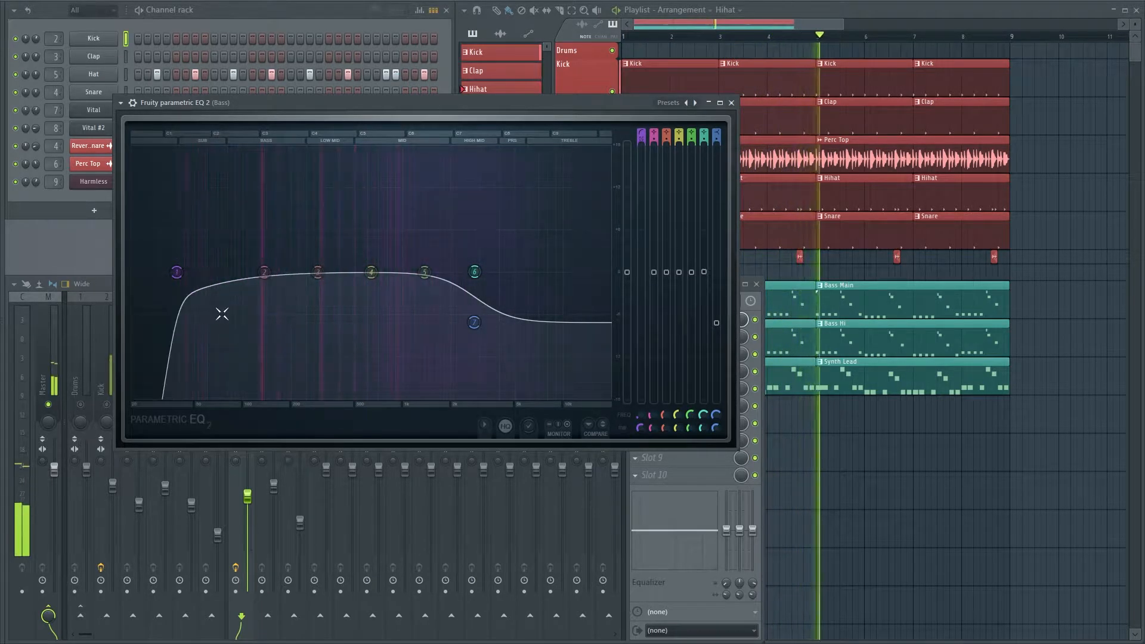
left_click_drag(176, 272, 146, 272)
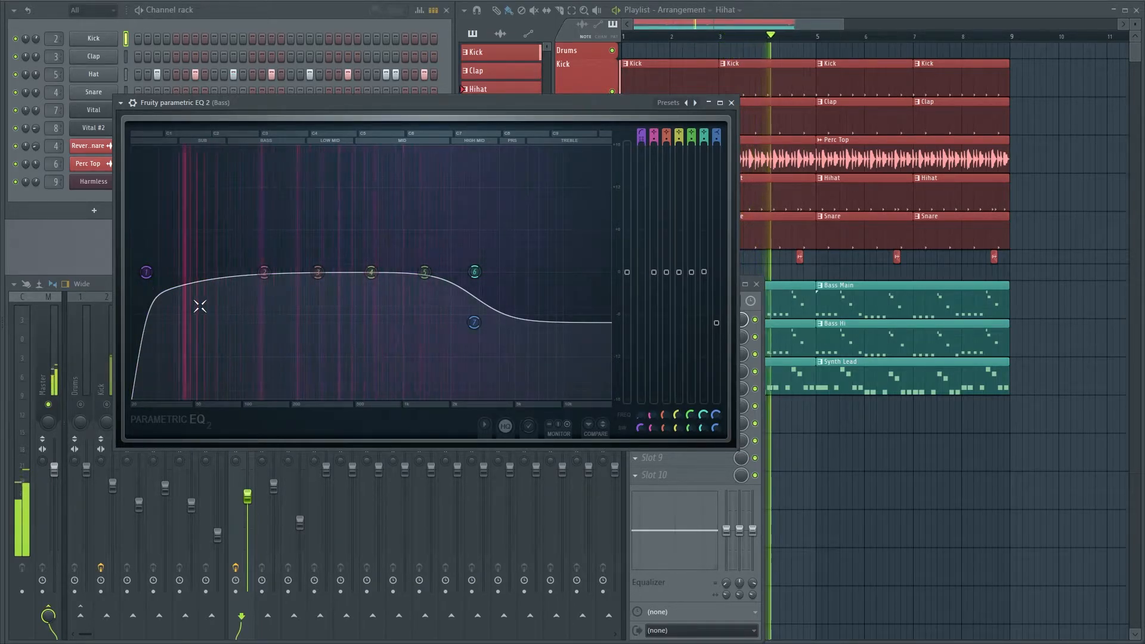
Shape the Bass EQ with a sub boost on band 2, a low-mid dip on band 4 and a mid lift on band 5
left_click_drag(264, 272, 190, 231)
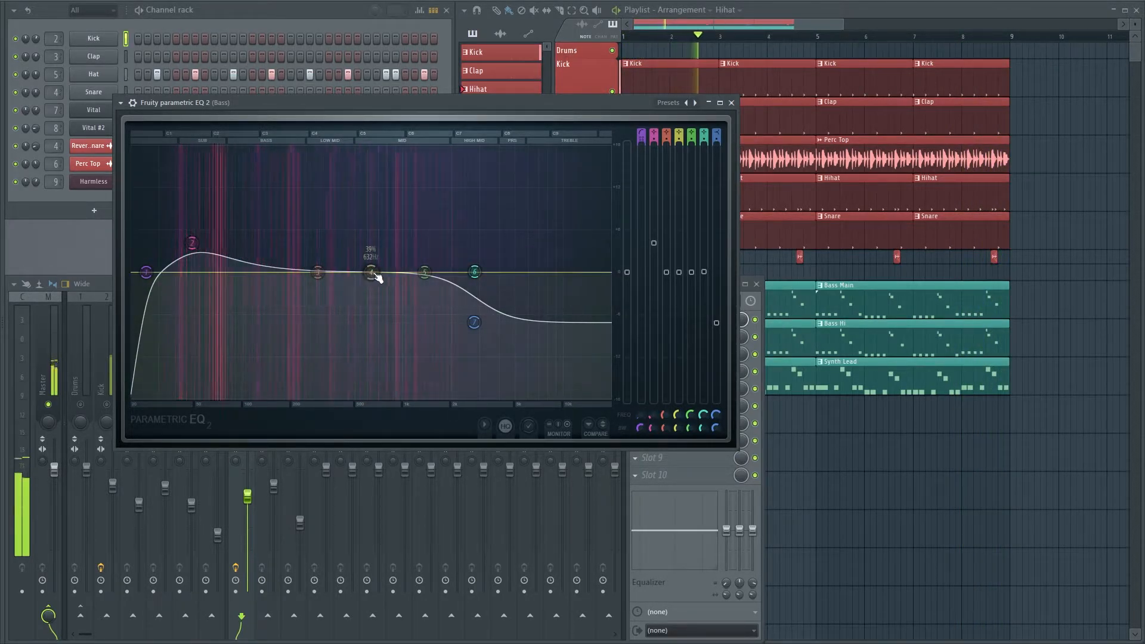
left_click_drag(346, 291, 343, 297)
mouse_move(427, 273)
left_mouse_down()
mouse_move(430, 252)
mouse_move(434, 260)
left_mouse_up()
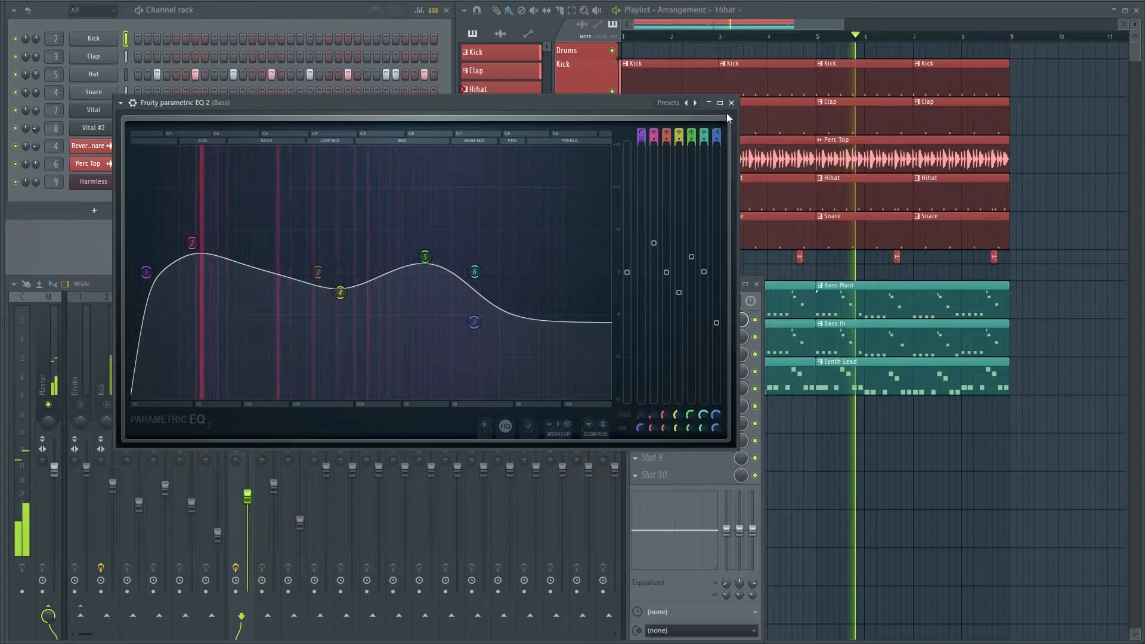
left_click(731, 103)
left_click(756, 321)
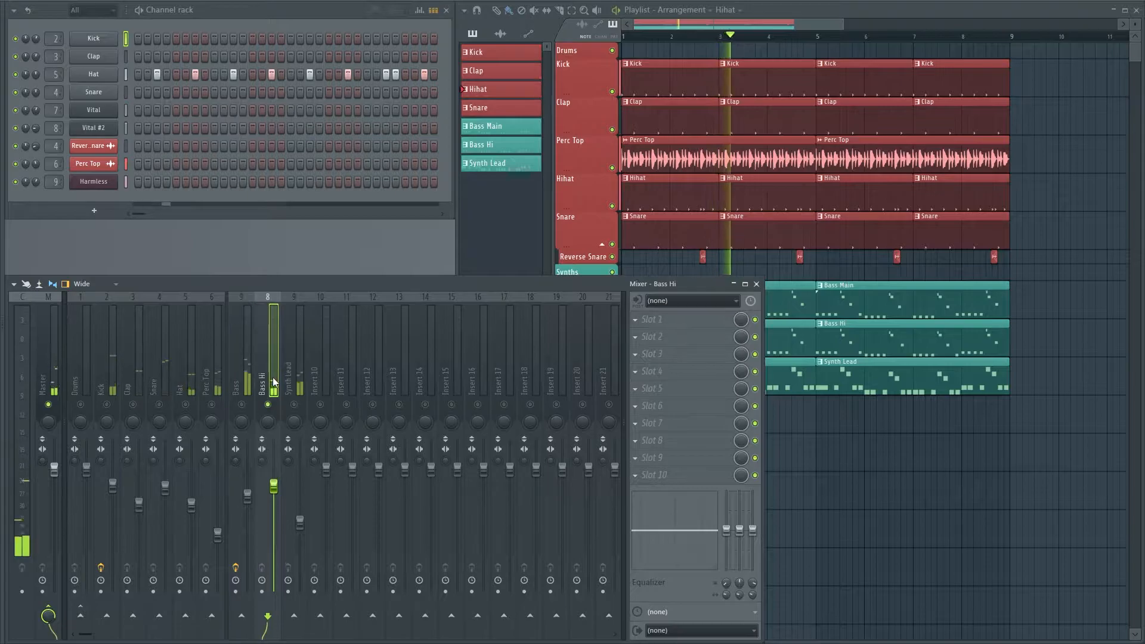
Load Fruity Parametric EQ 2 into the first effect slot of the soloed Bass Hi track and enlarge its window
left_click(647, 325)
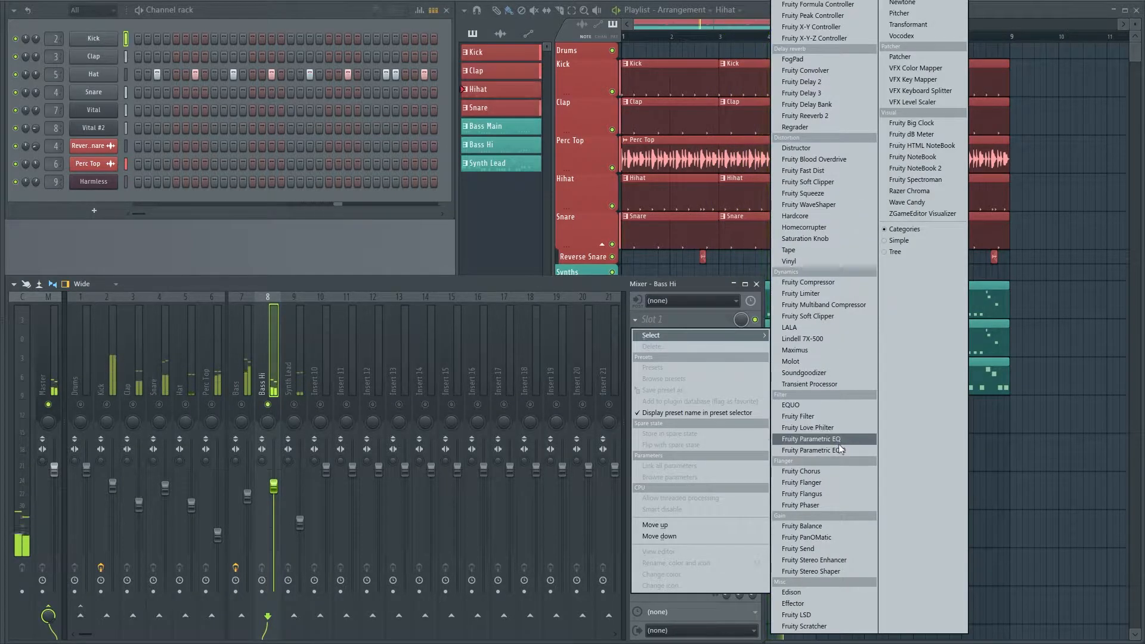
left_click(811, 450)
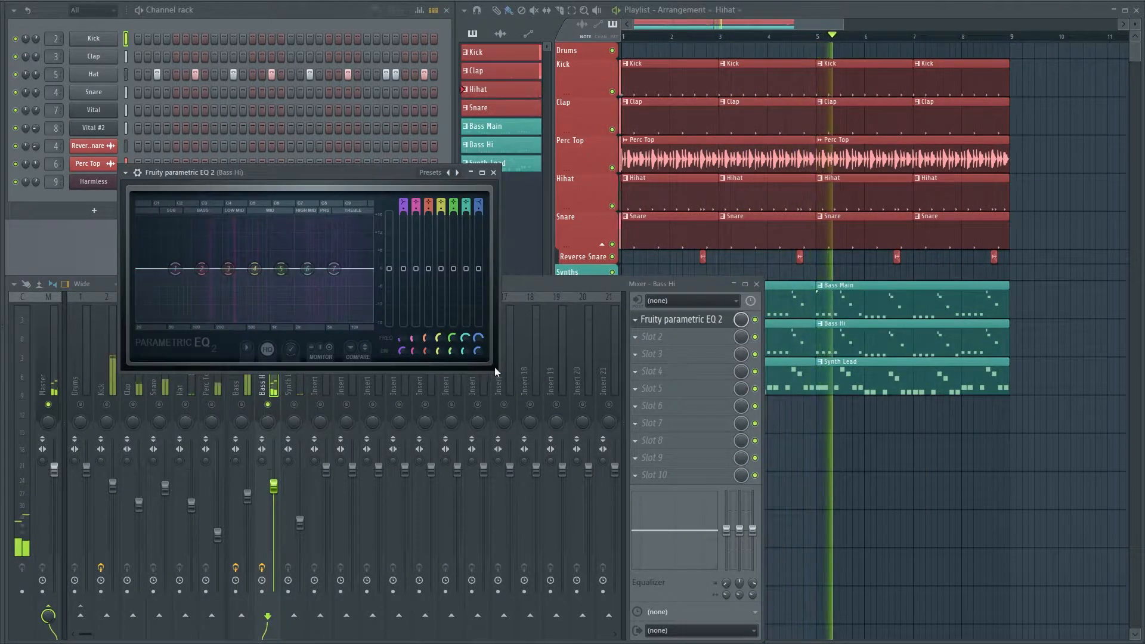
left_click_drag(498, 371, 857, 594)
left_click_drag(475, 187, 430, 2)
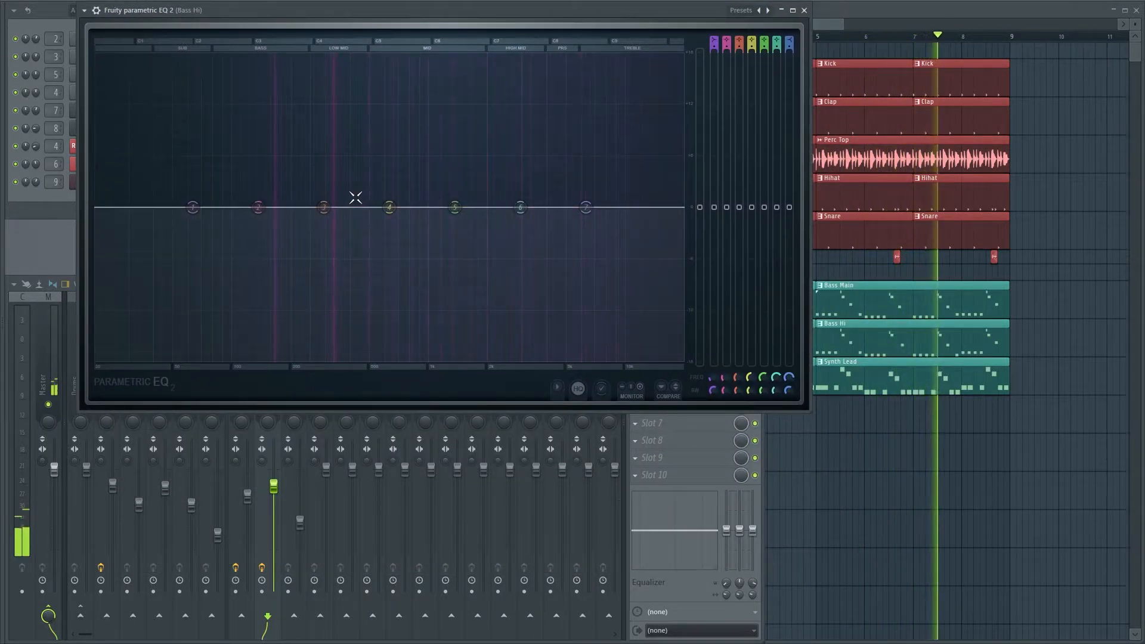
Change band 1 of the Bass Hi EQ to a steeper High pass and raise its cutoff to just below the track's lowest frequencies
right_click(192, 208)
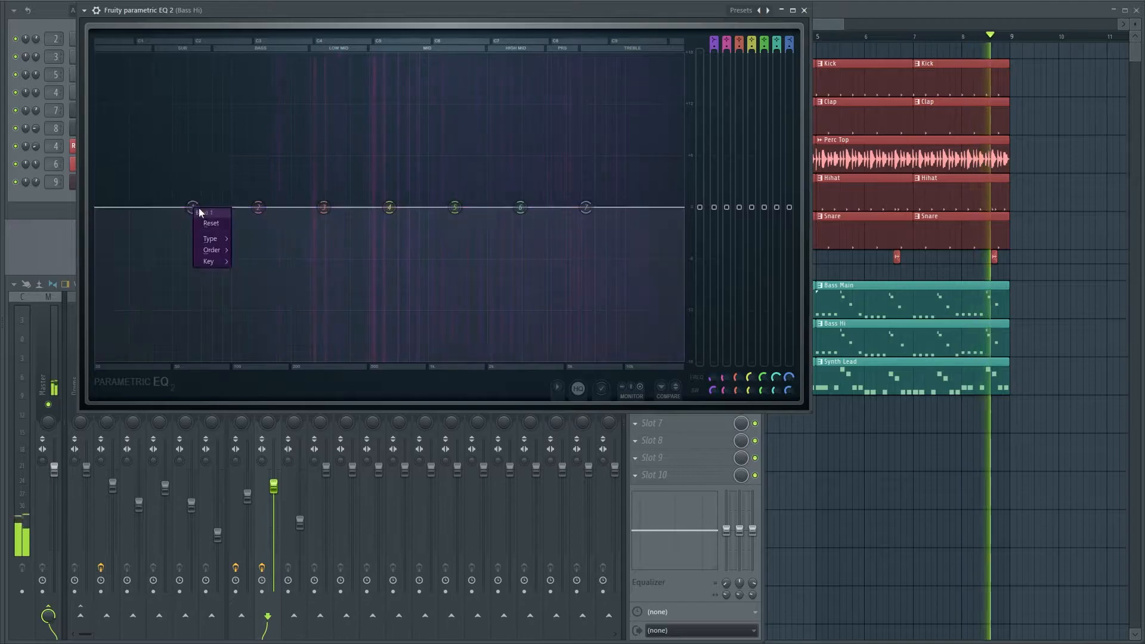
mouse_move(216, 254)
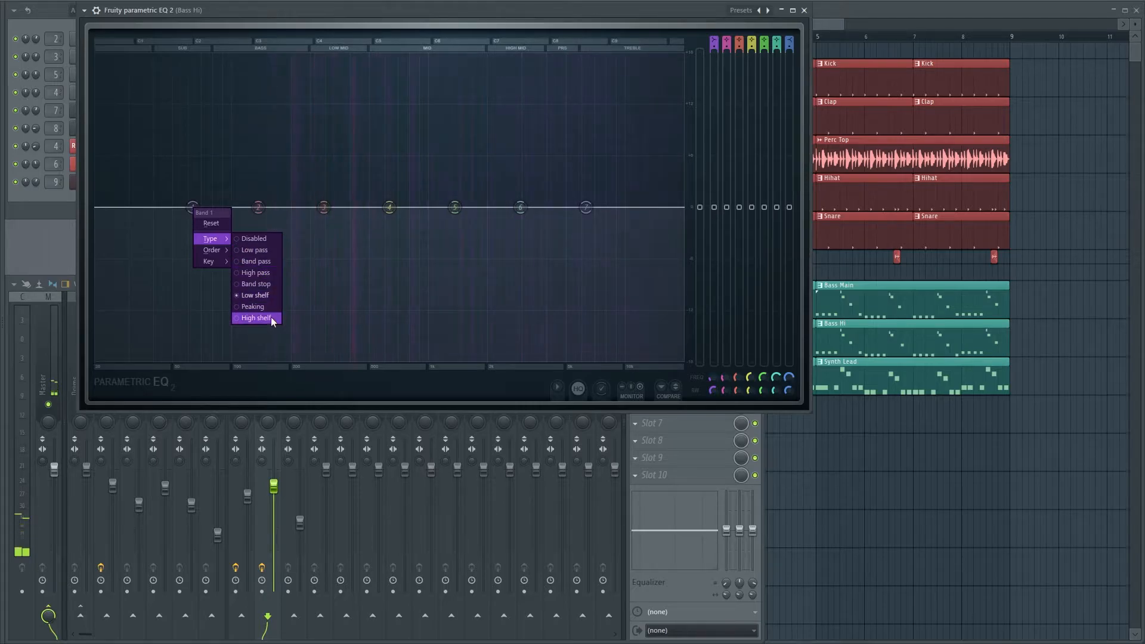
left_click(255, 273)
right_click(197, 214)
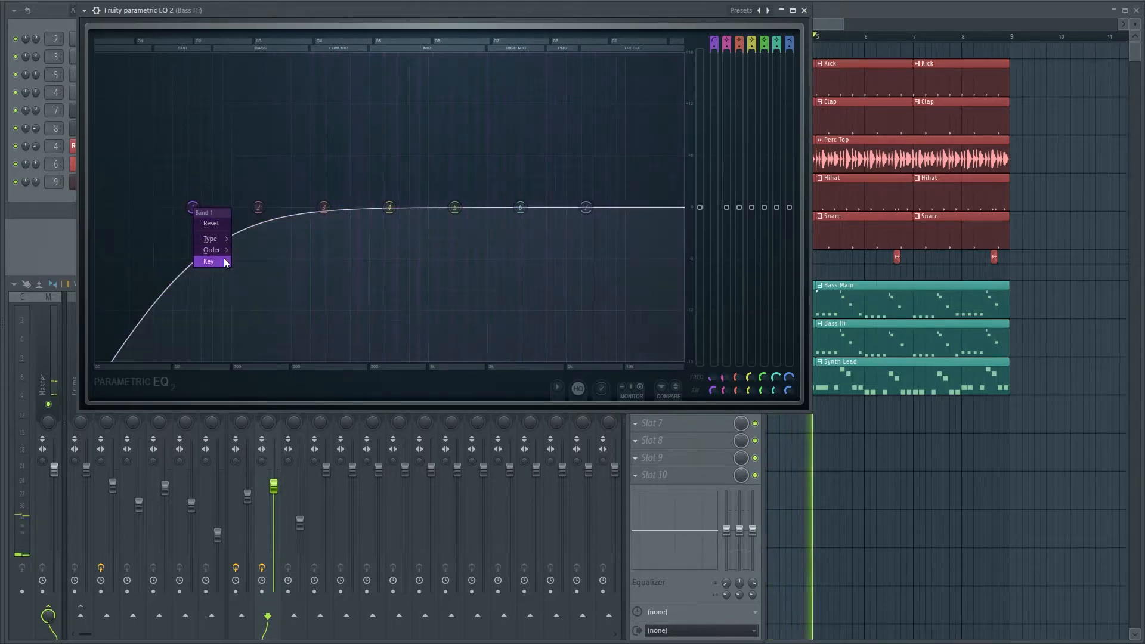
mouse_move(216, 250)
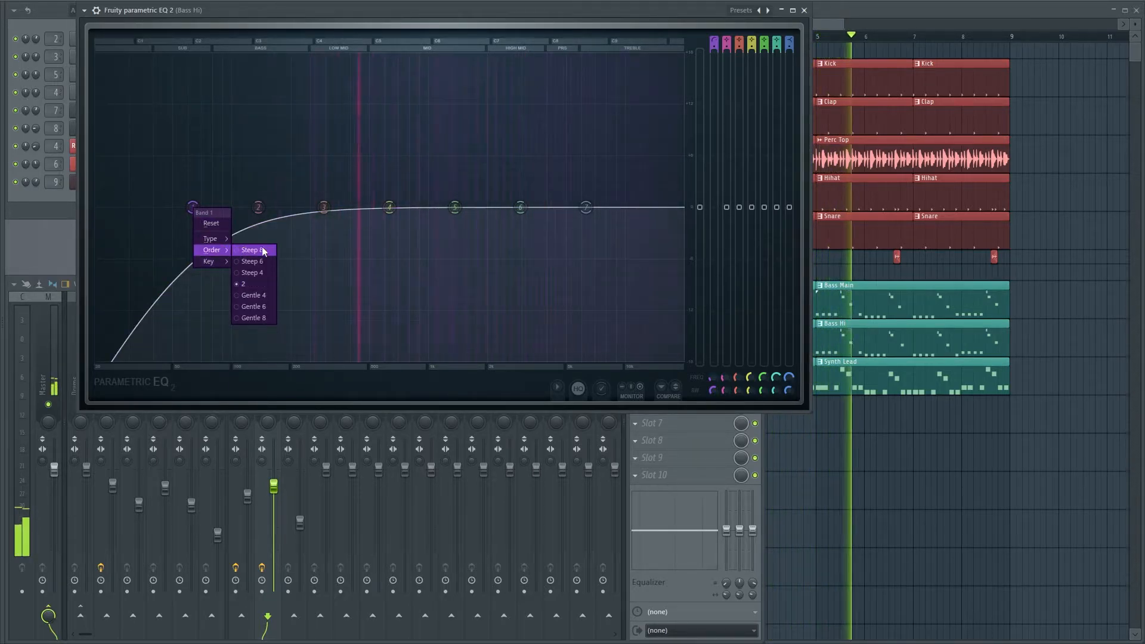
left_click(264, 294)
left_click_drag(192, 207, 233, 207)
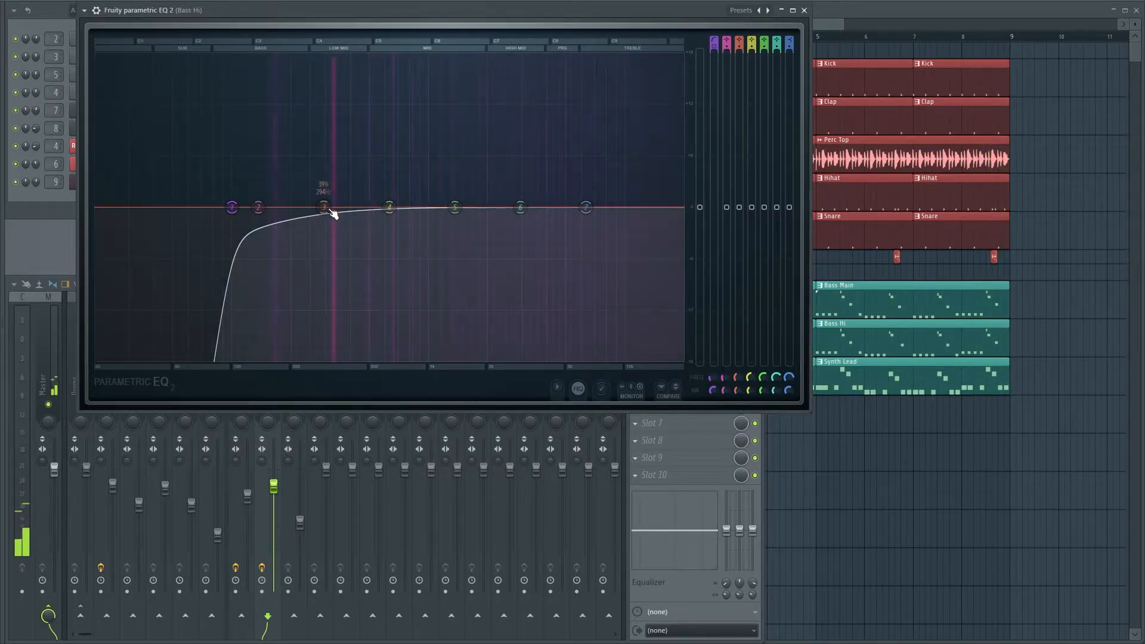
Shape the Bass Hi EQ with a low-mid boost on band 3, a high lift on band 7 and an upper-mid dip on band 6
left_click_drag(331, 211, 336, 127)
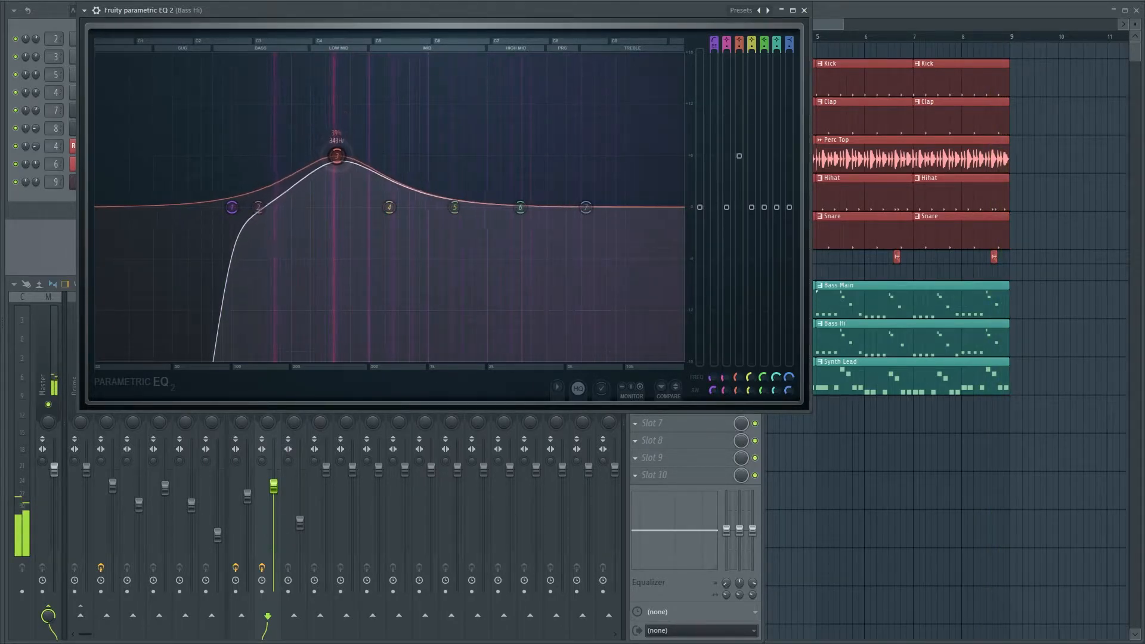
left_click_drag(586, 207, 601, 165)
left_click_drag(521, 207, 507, 231)
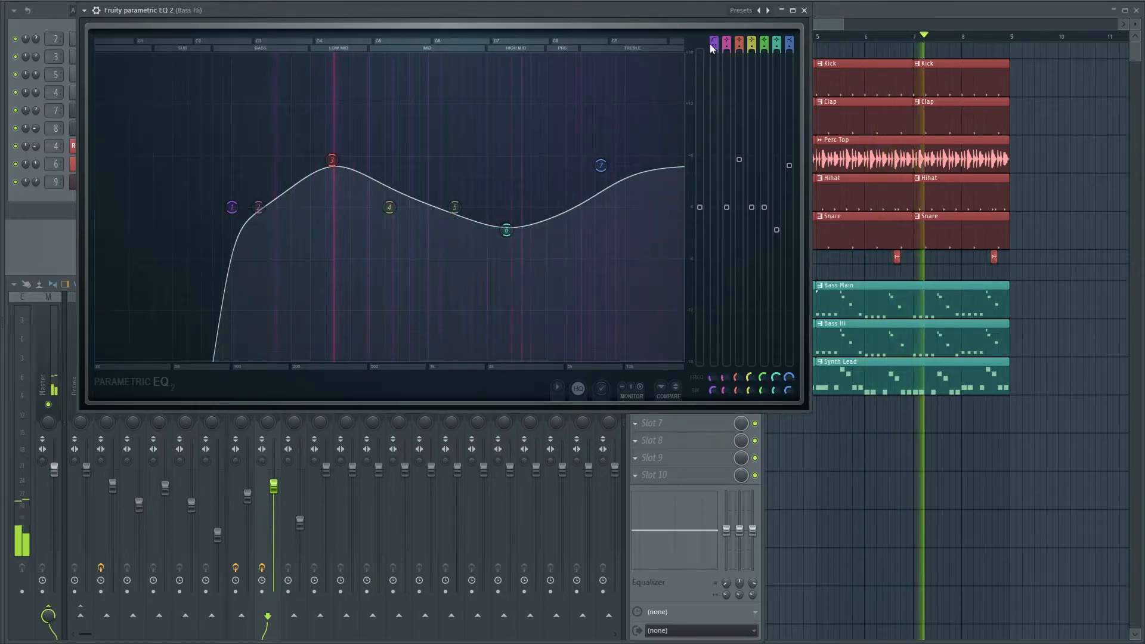
left_click(804, 10)
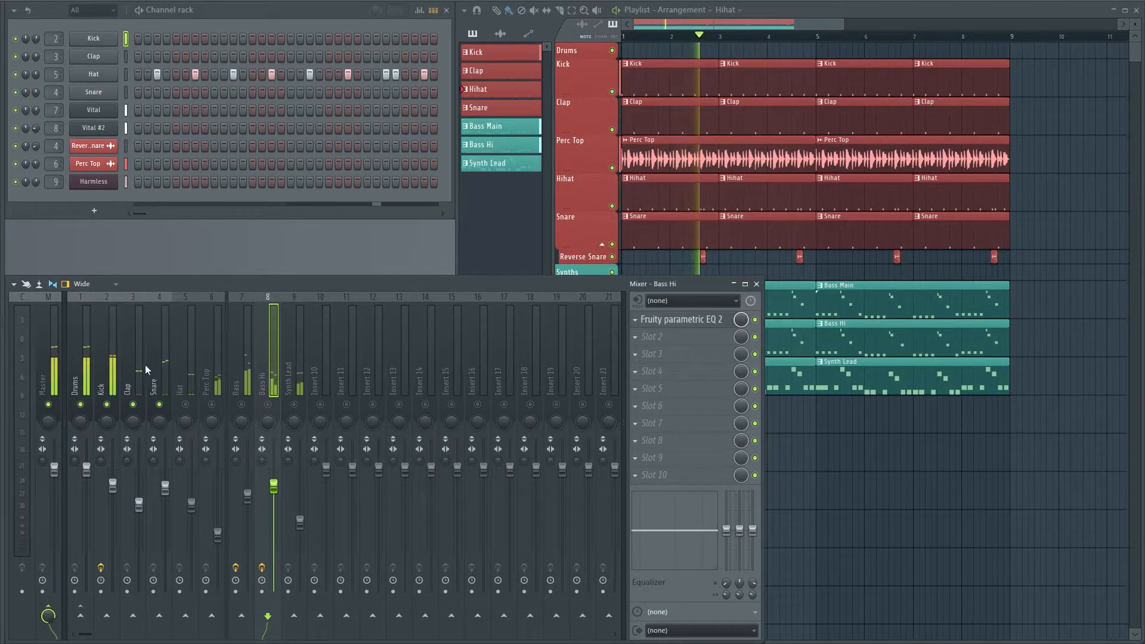
Open the Kick track's existing Fruity Parametric EQ 2 and enlarge its window
left_click(116, 355)
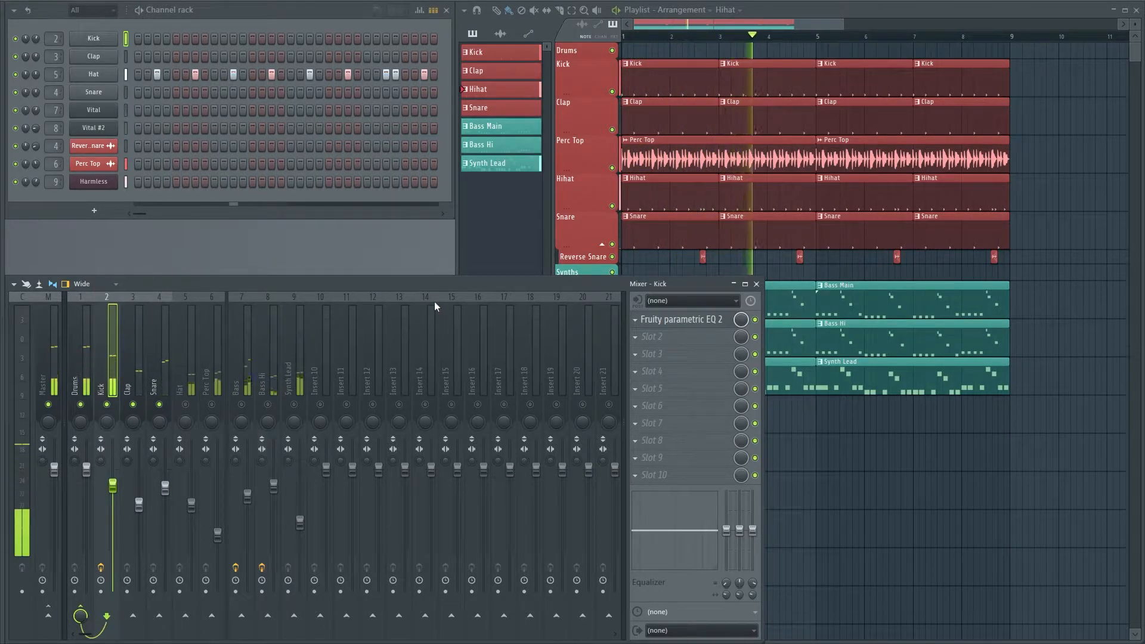
left_click(651, 320)
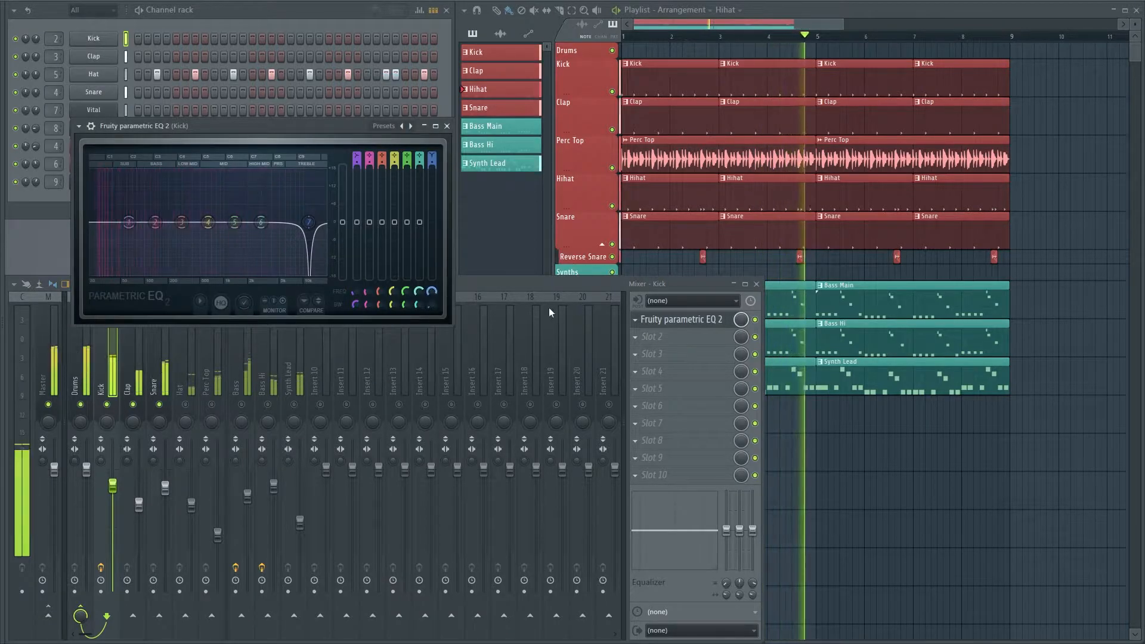
left_click_drag(211, 126, 366, 91)
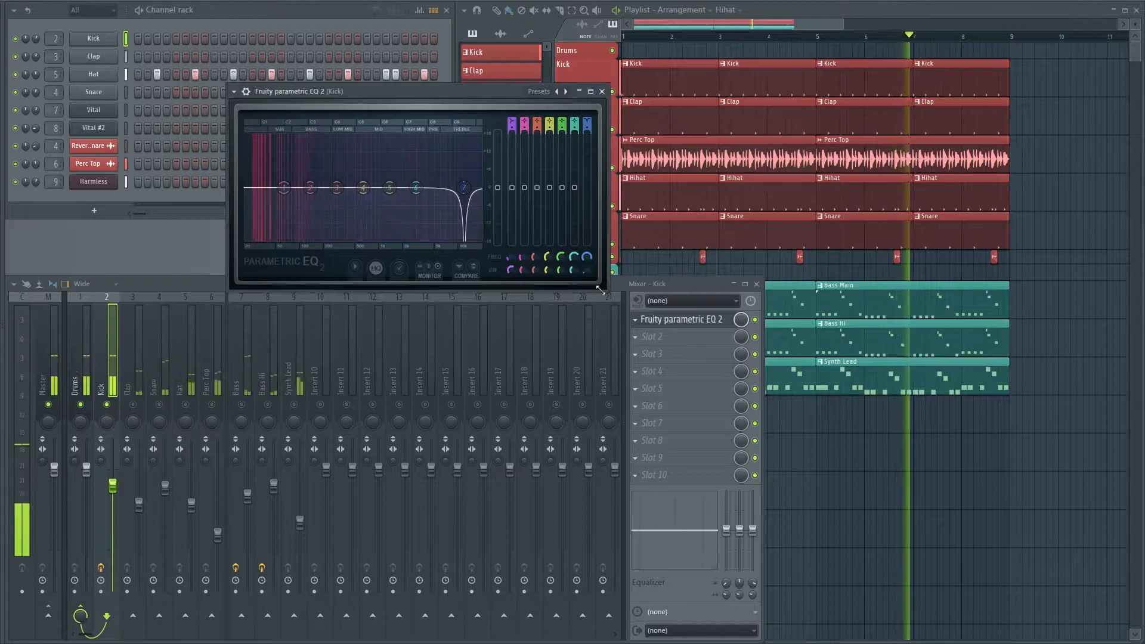
left_click_drag(608, 294, 861, 503)
Turn the Kick EQ's band 1 into a steep High pass below the kick's lowest frequencies, and dip the low mids with band 3
right_click(327, 295)
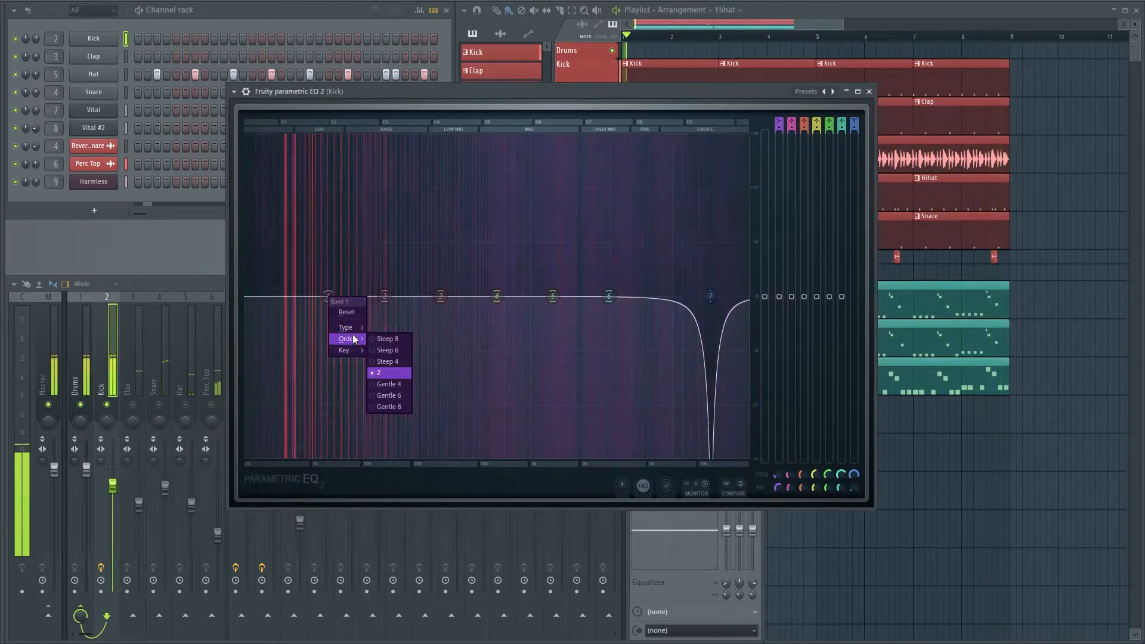
left_click(391, 361)
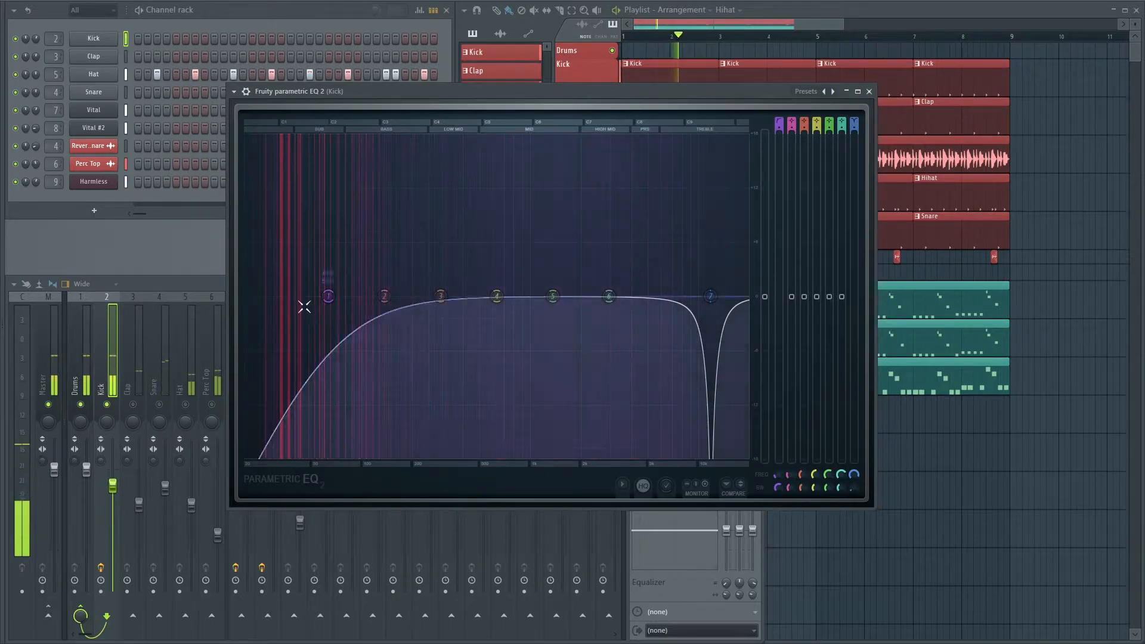
right_click(329, 297)
mouse_move(347, 339)
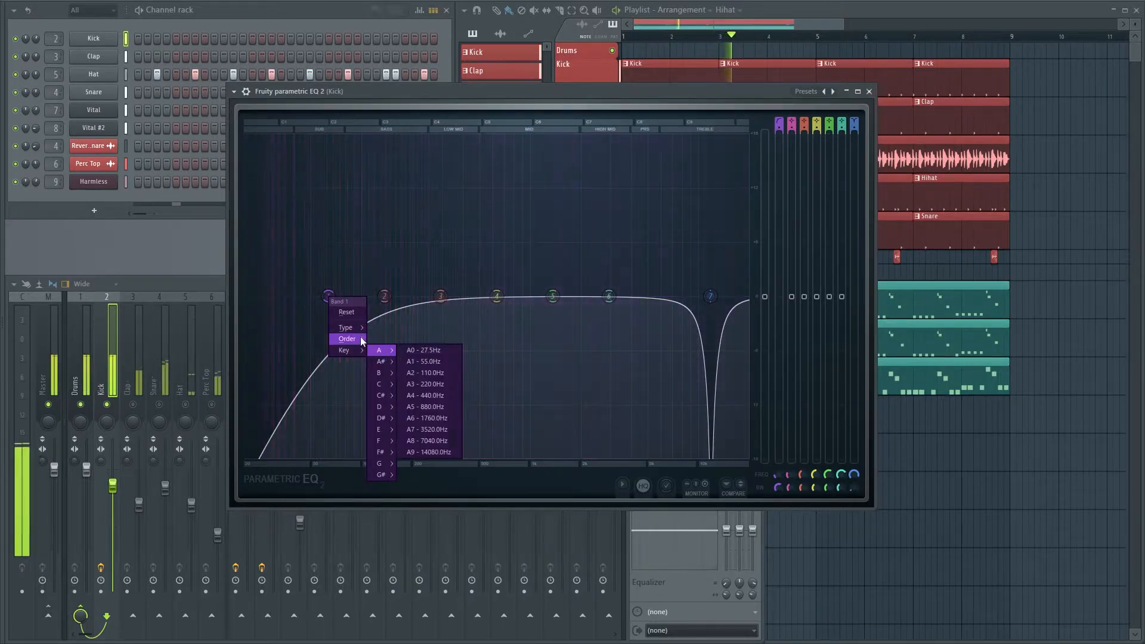
left_click(385, 339)
left_click_drag(328, 297, 259, 296)
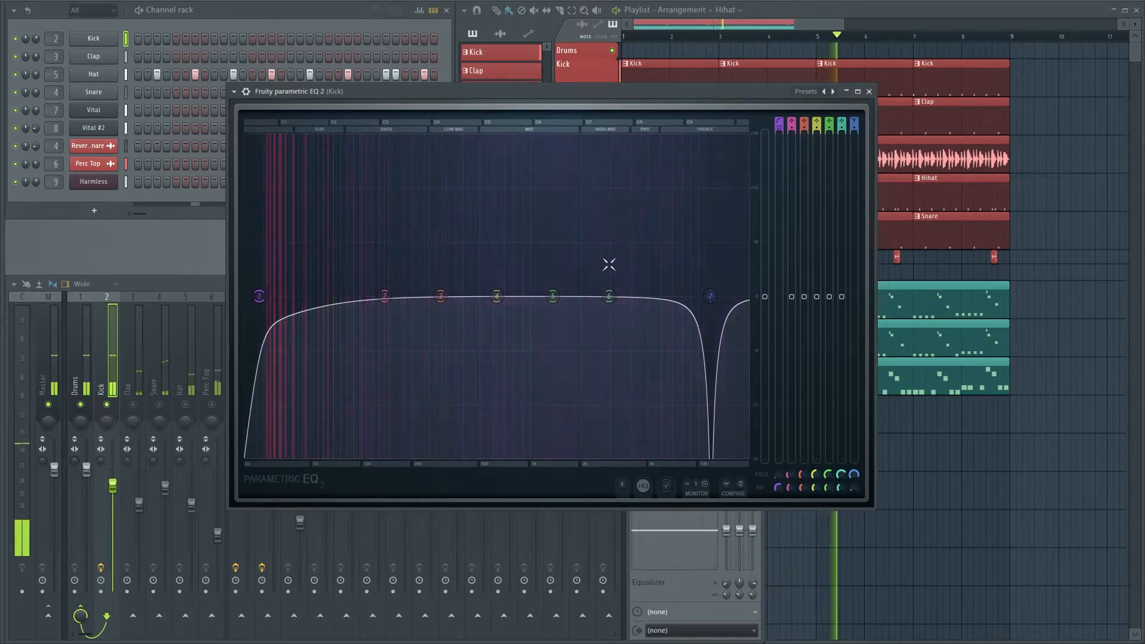
left_click_drag(440, 296, 479, 374)
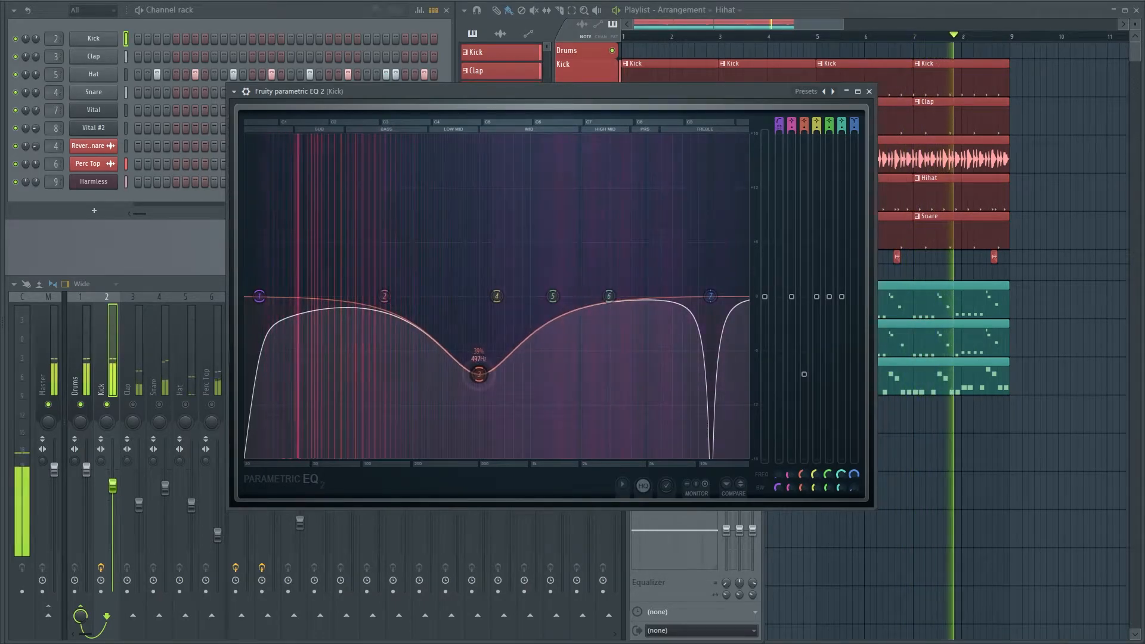
left_click(869, 91)
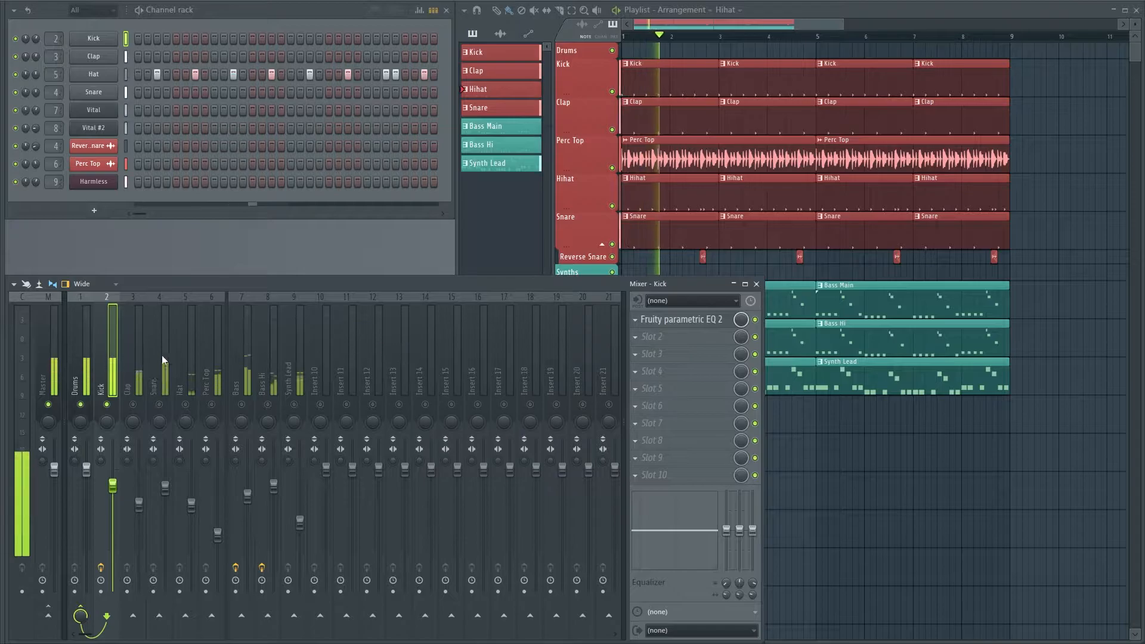
Load Fruity Parametric EQ 2 into the Clap track's first effect slot and lift the highs with band 7
left_click(141, 360)
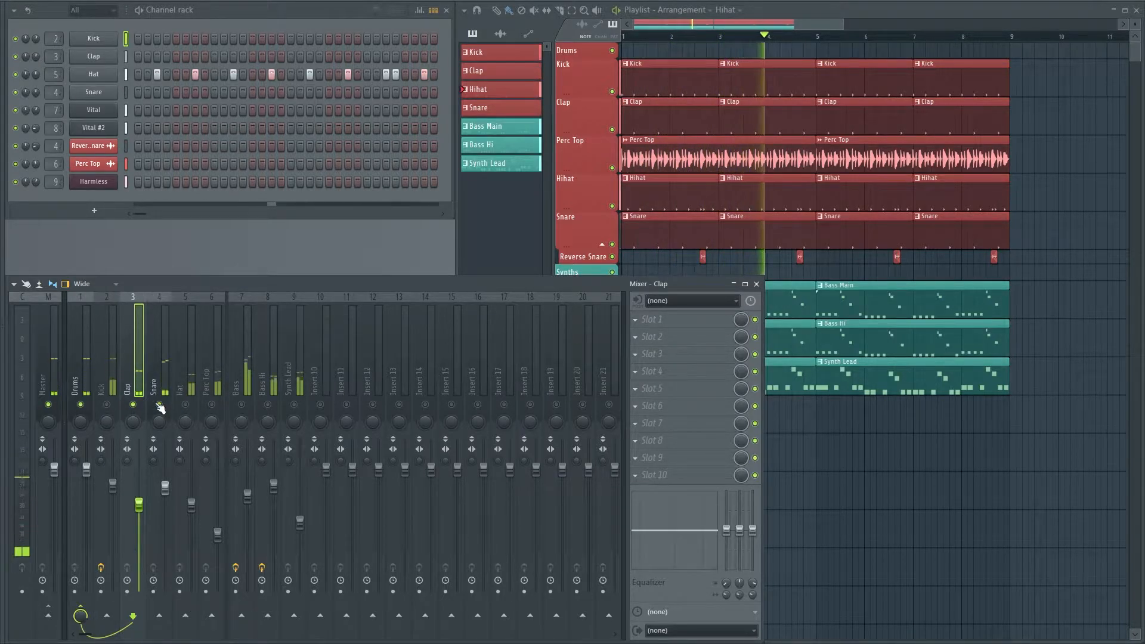
left_click(651, 320)
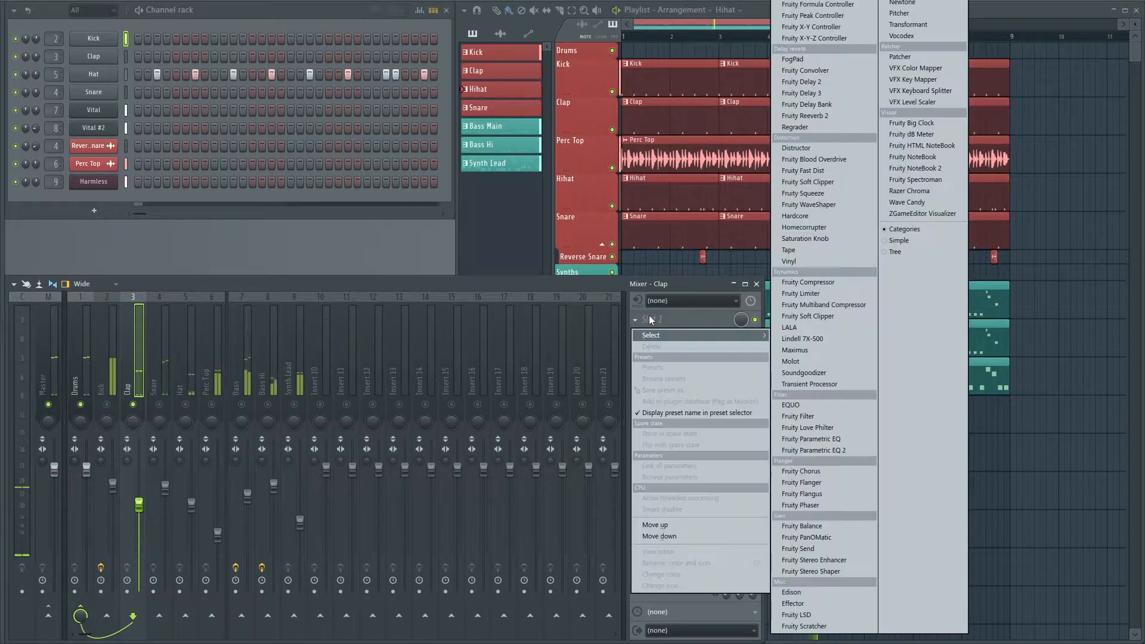
left_click(839, 450)
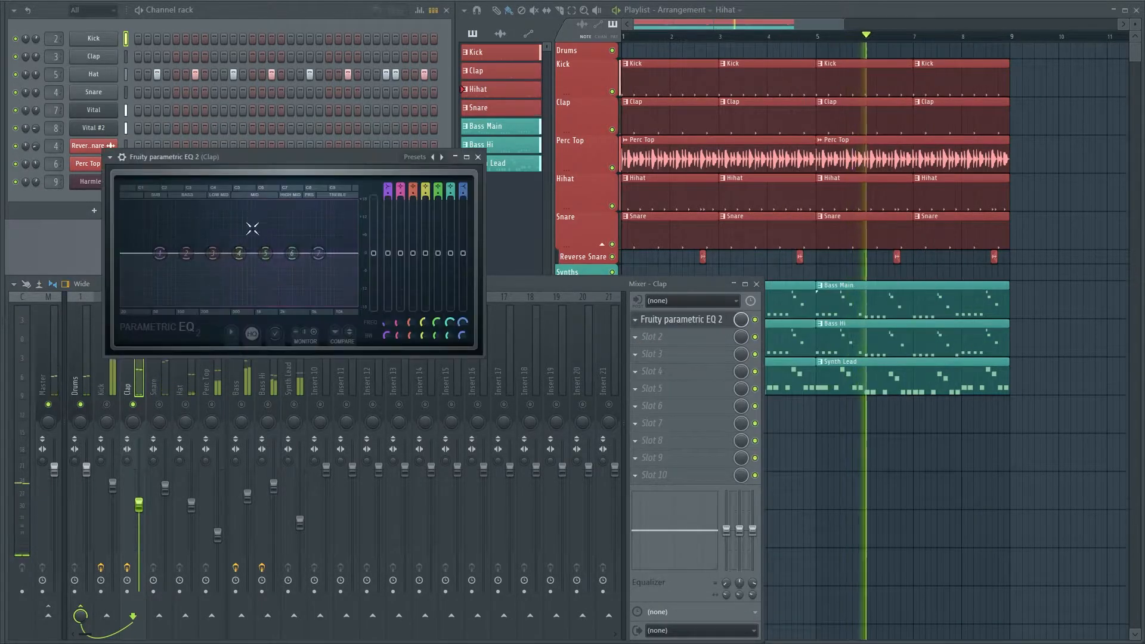
left_click_drag(318, 246, 320, 241)
Change band 1 of the Clap EQ to a steep High pass and raise its cutoff to remove the lows
right_click(159, 253)
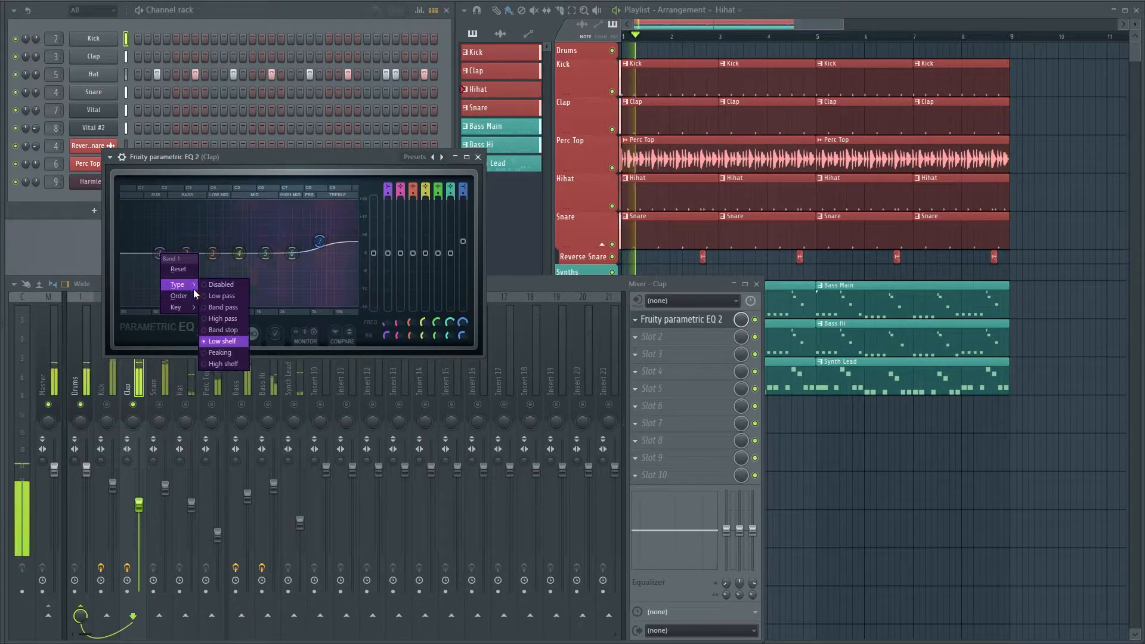
left_click(224, 325)
right_click(160, 254)
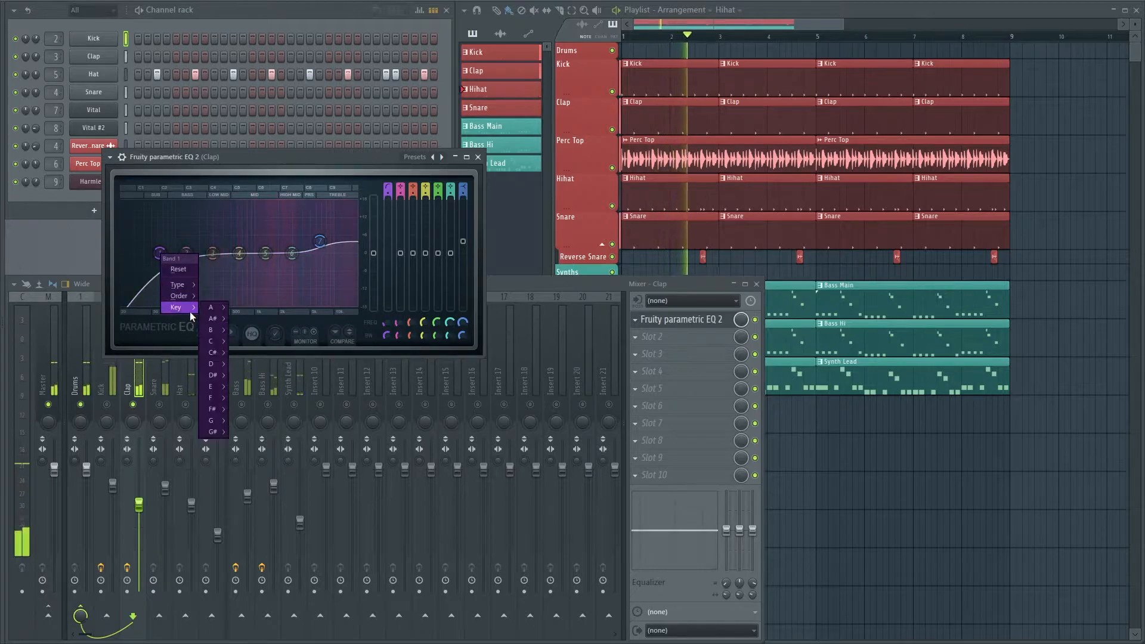
left_click(209, 297)
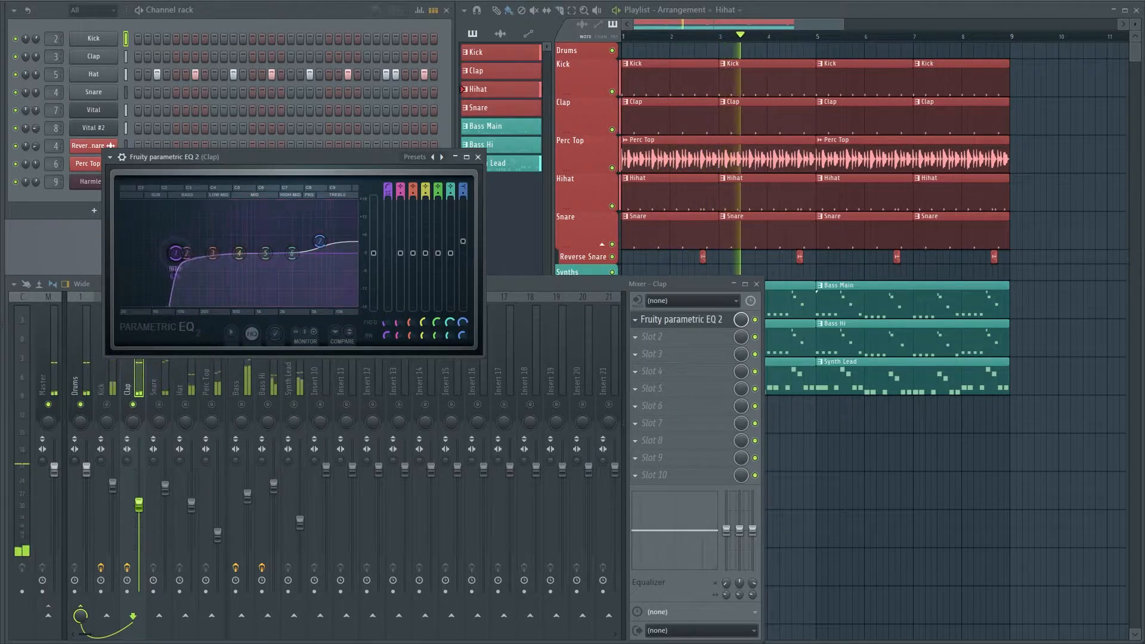
left_click_drag(185, 253, 197, 254)
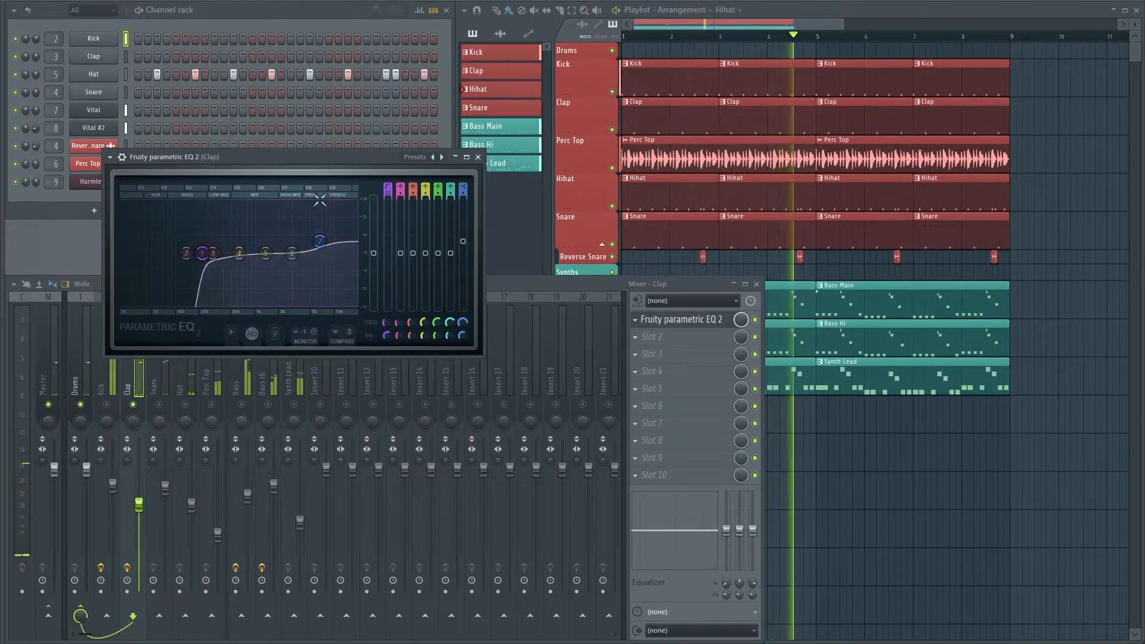
left_click(478, 158)
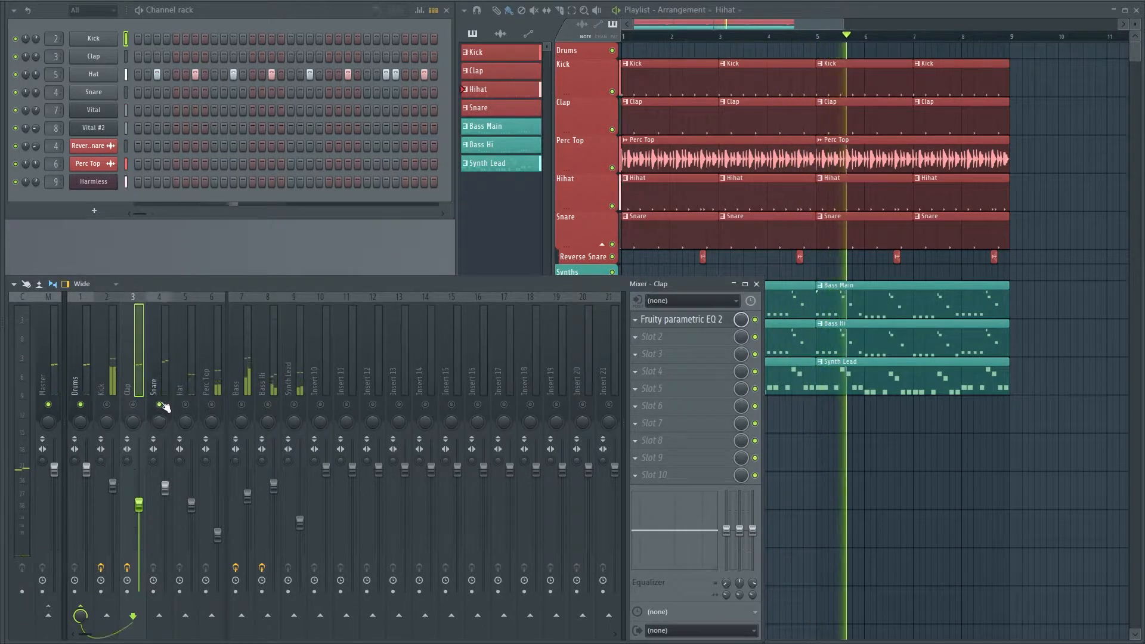
Load Fruity Parametric EQ 2 into the first effect slot of the Snare track
left_click(166, 364)
left_click(642, 322)
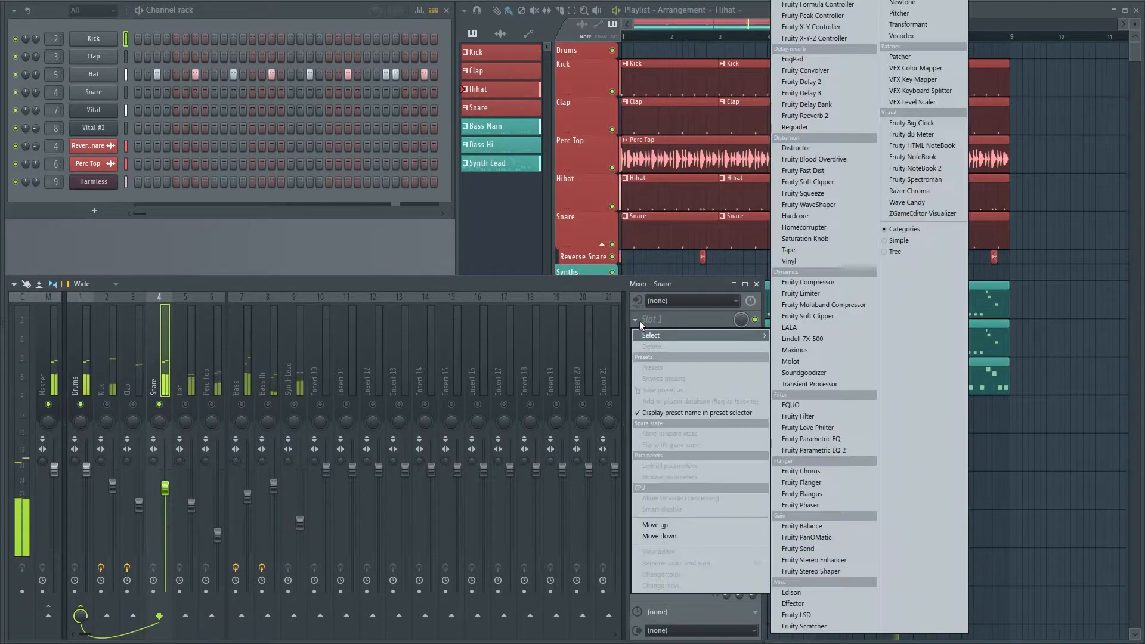
left_click(836, 451)
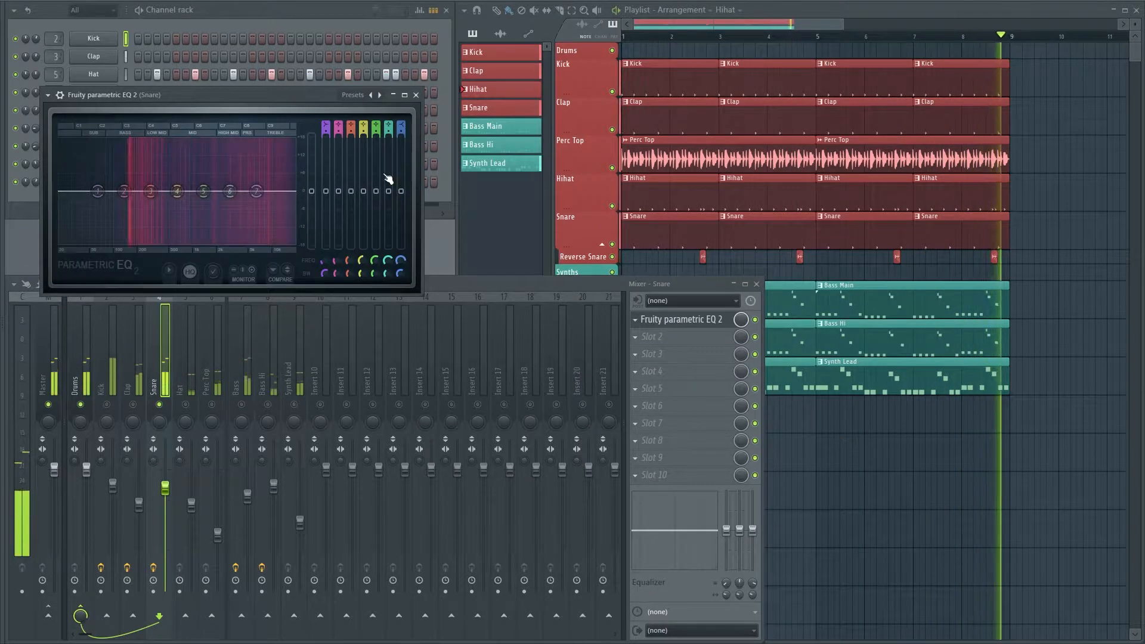
Set the Snare EQ's band 1 to a steep High pass with its cutoff at the snare's low end, and adjust the higher bands
right_click(97, 191)
mouse_move(133, 224)
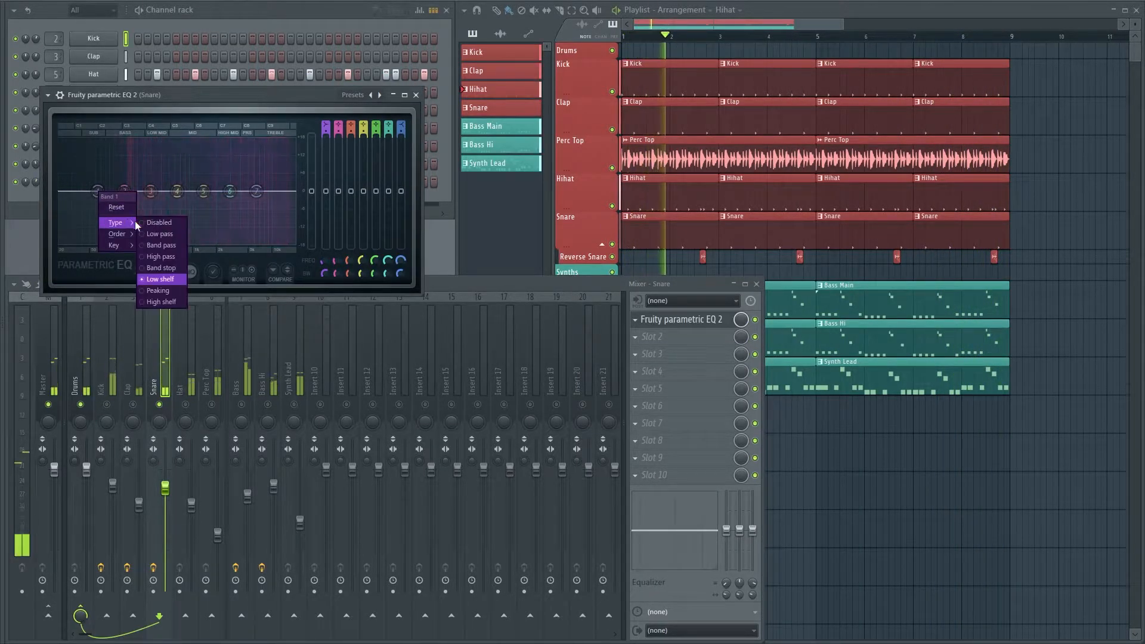
left_click(170, 258)
right_click(97, 191)
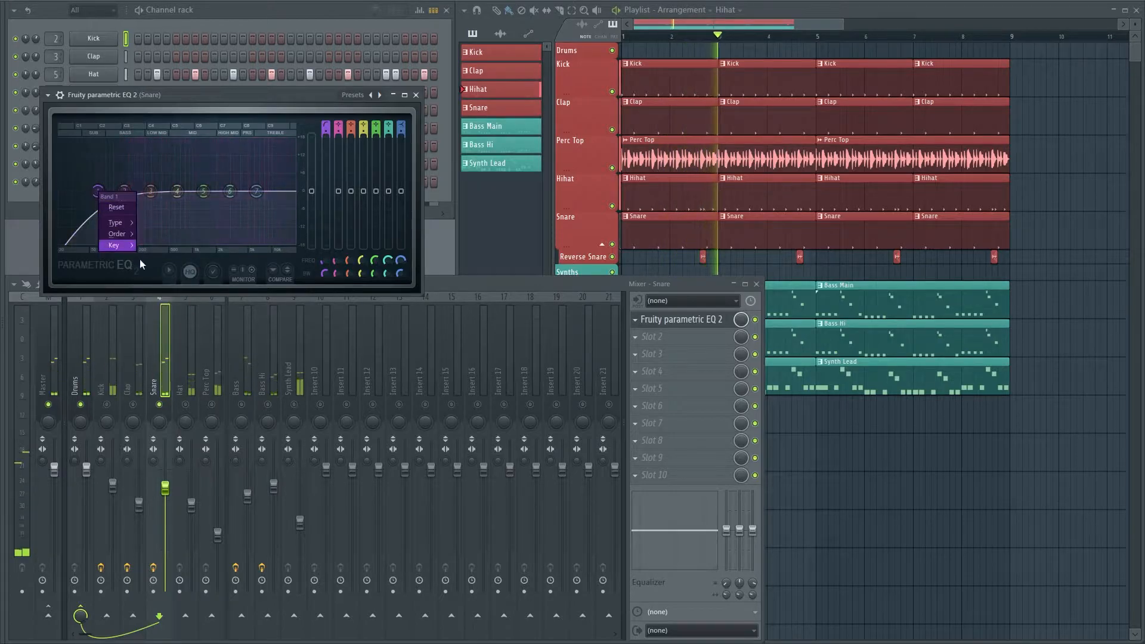
mouse_move(121, 232)
left_click(157, 235)
left_click_drag(97, 191, 124, 191)
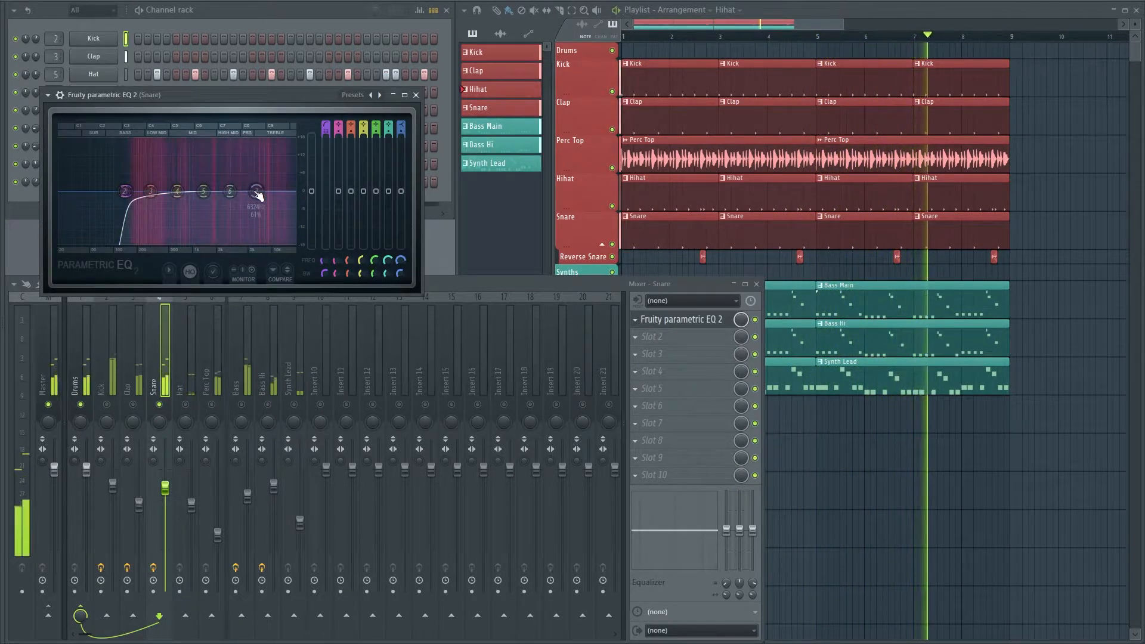
left_click_drag(258, 196, 180, 180)
left_click(415, 95)
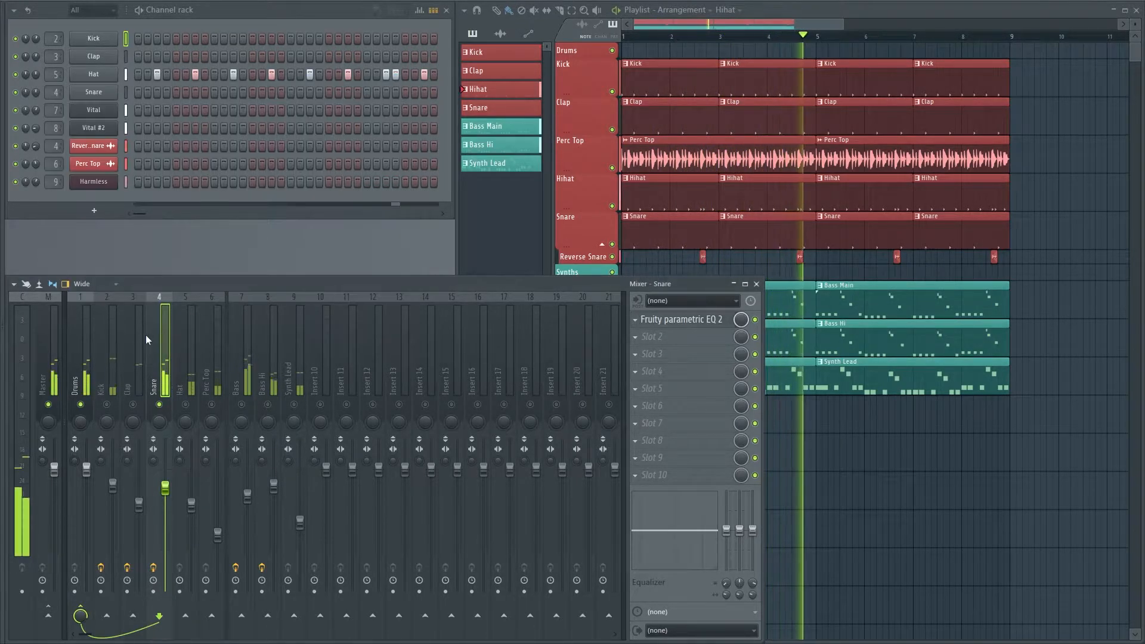
Play the Kick on its own and reset the Kick channel's panning to the center
left_click(110, 359)
left_click(138, 360)
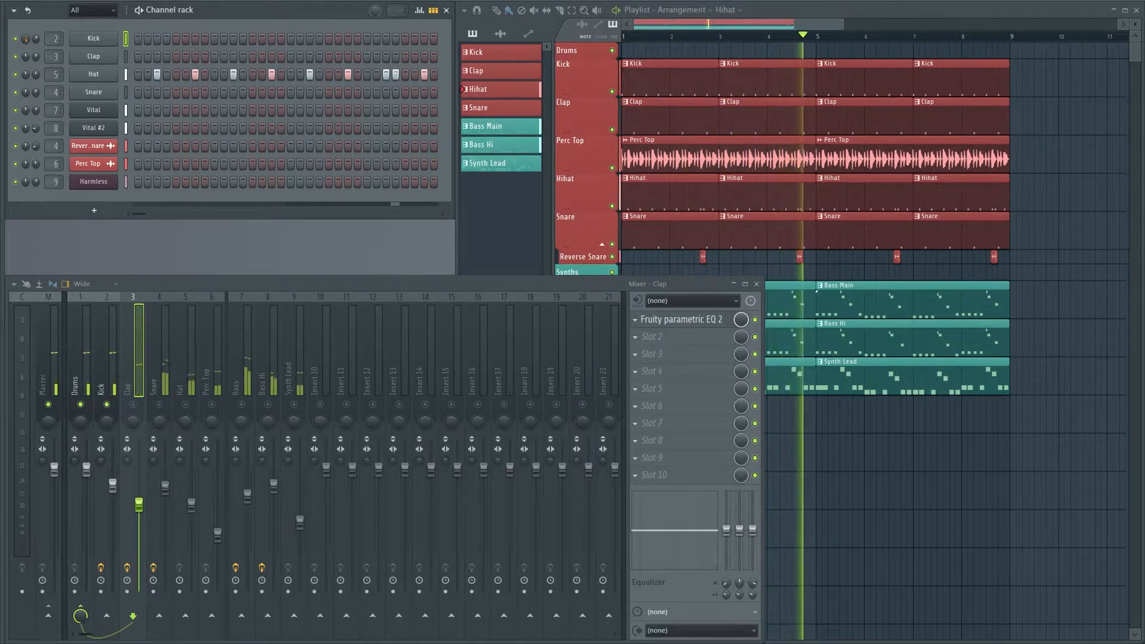
right_click(26, 38)
left_click(30, 45)
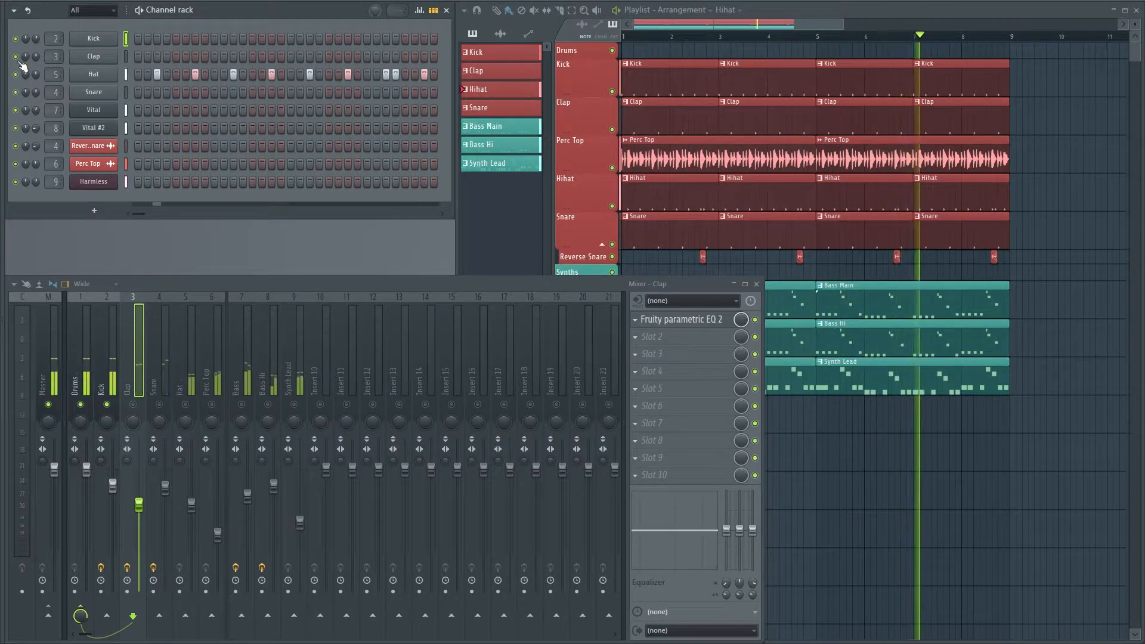
Silence the Kick mixer track and play only the Clap and Snare tracks together
left_click(107, 405)
left_click(133, 405)
left_click(160, 405)
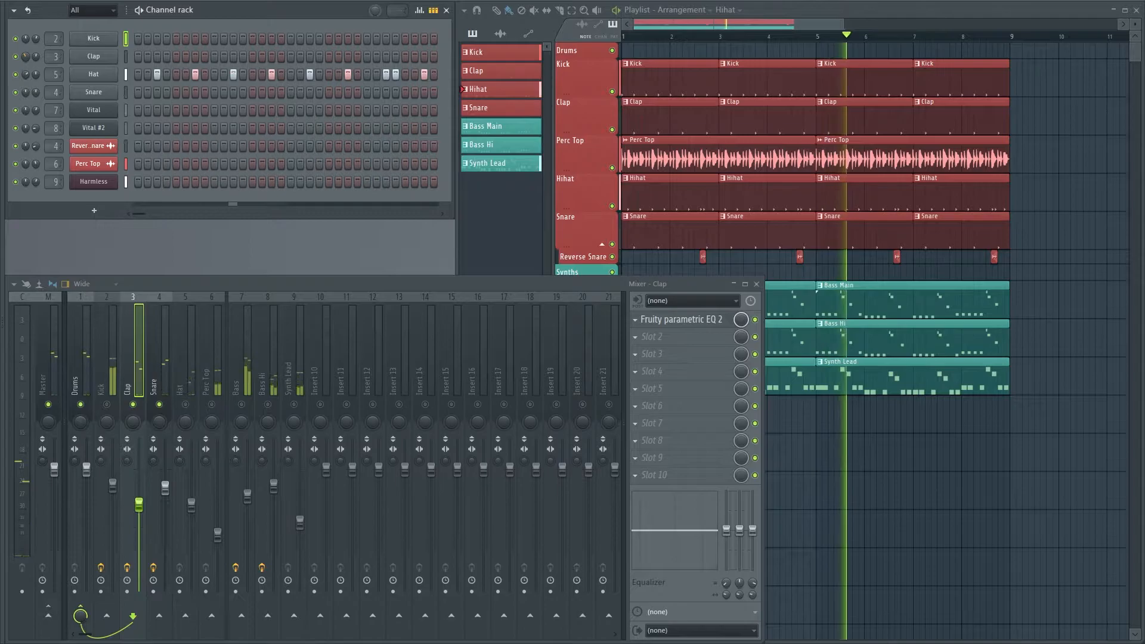
Reset the Hat channel's panning to the center and pan the Snare channel off center
right_click(26, 79)
left_click(26, 90)
left_click_drag(26, 92, 25, 62)
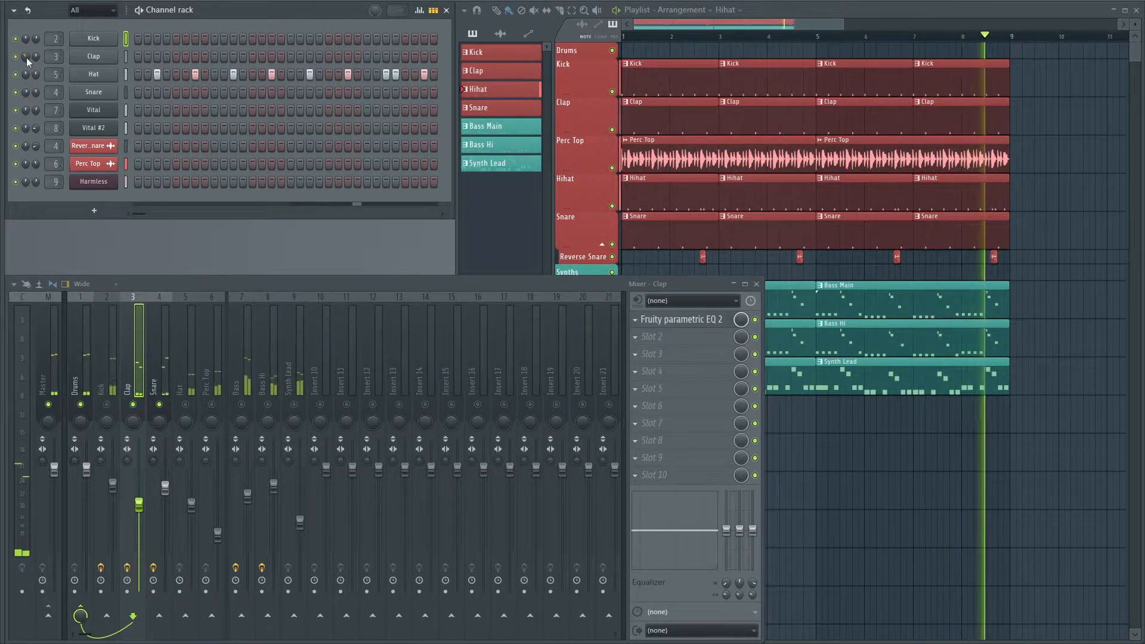
Bring the Kick, Hat and Perc Top mixer tracks back into playback and pan the Hat channel off center
key("space")
left_click(107, 405)
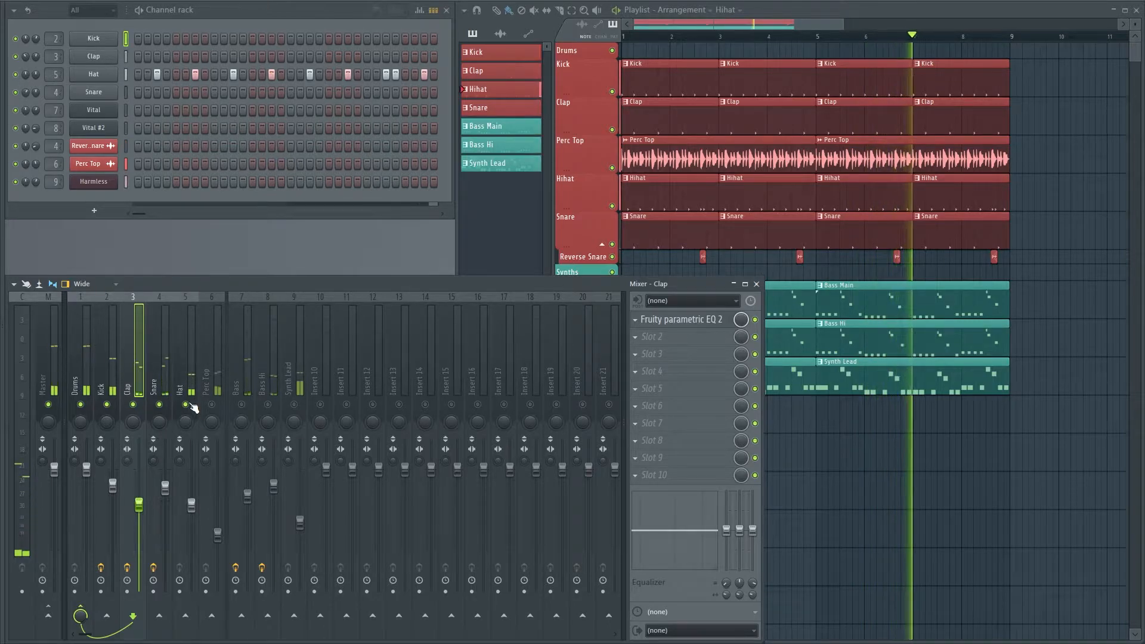
left_click_drag(26, 74, 27, 107)
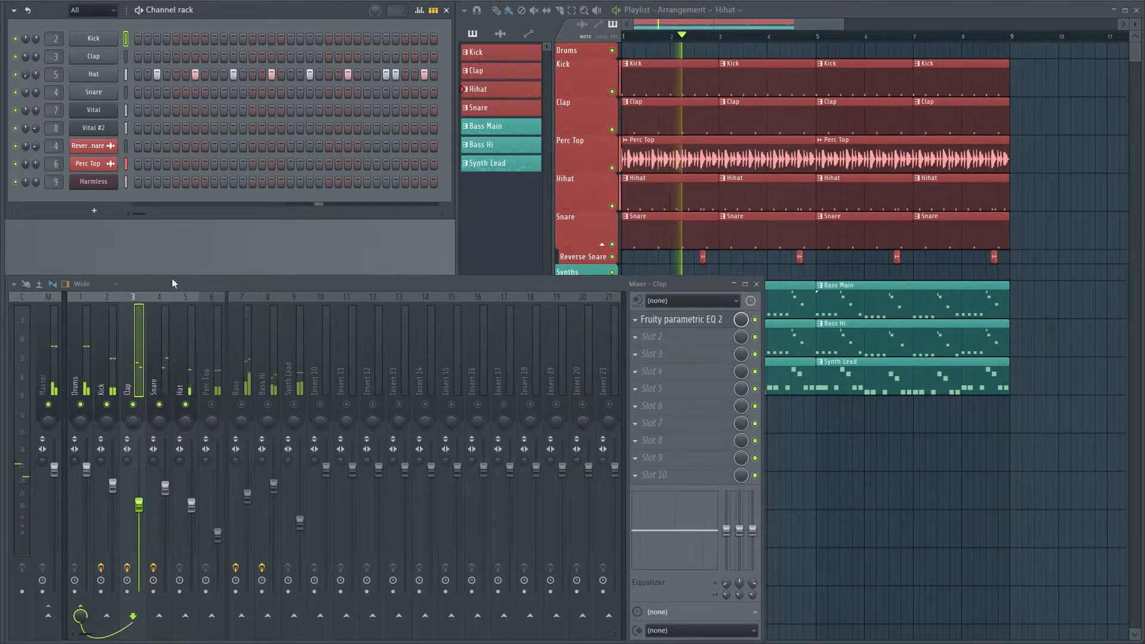
left_click(212, 404)
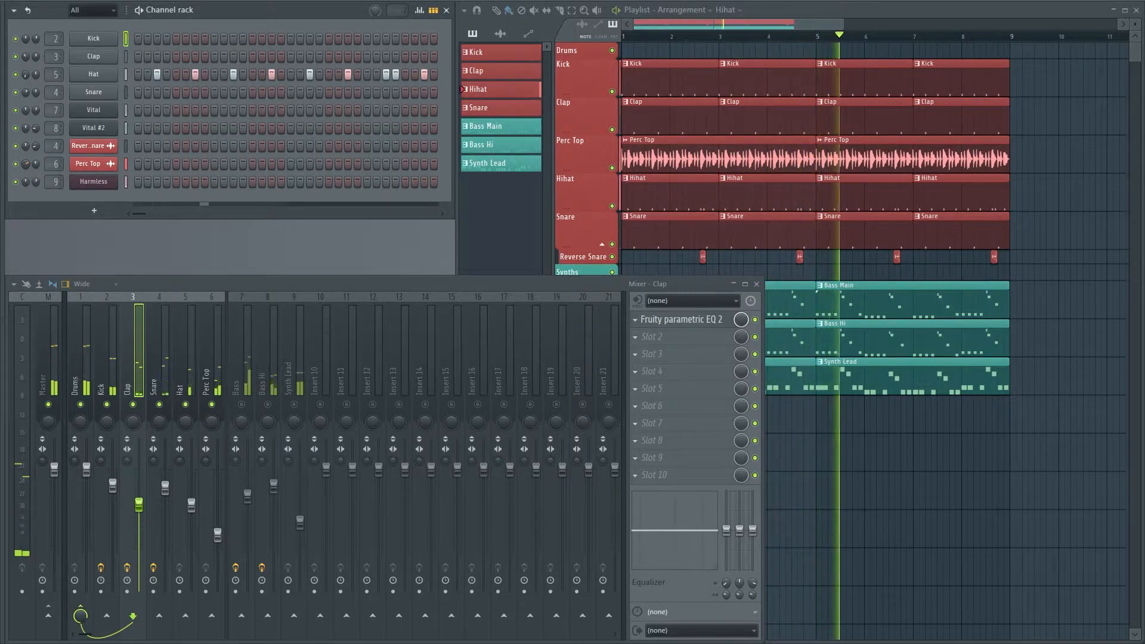
key("alt+F8")
key("alt+F8")
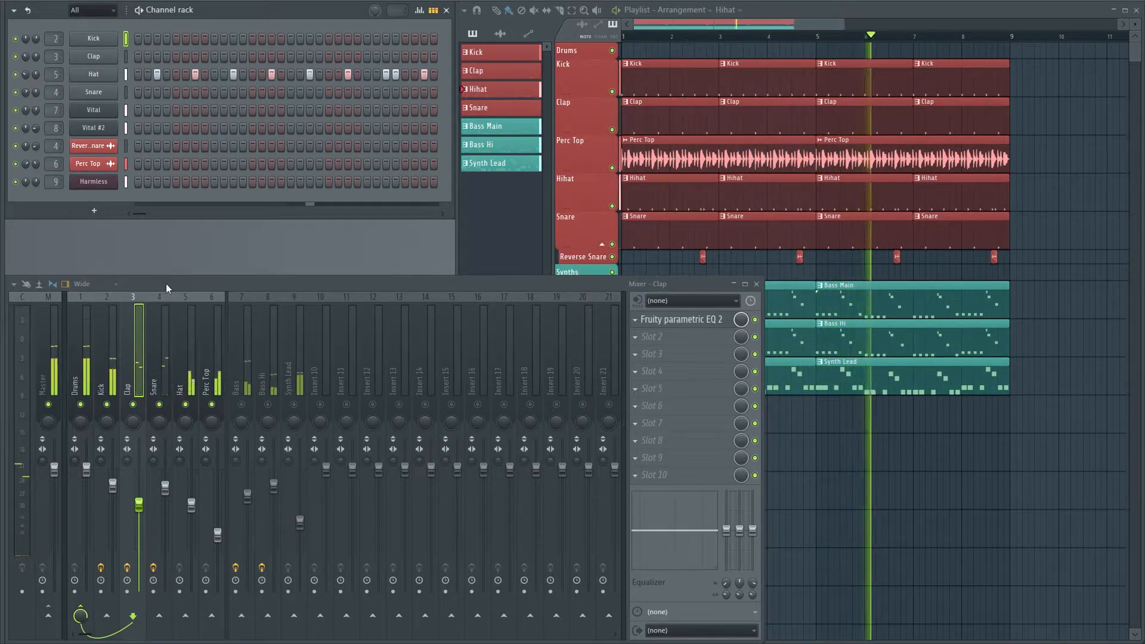
key("space")
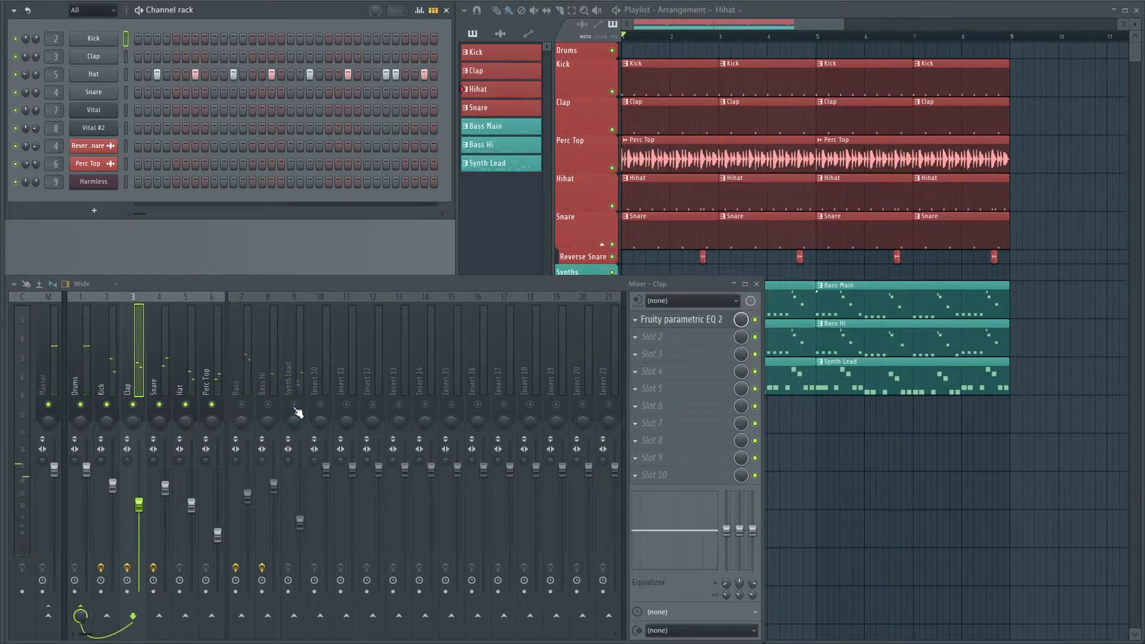
Solo the Synth Lead mixer track and load Fruity Parametric EQ 2 in its first effect slot
left_click(297, 408)
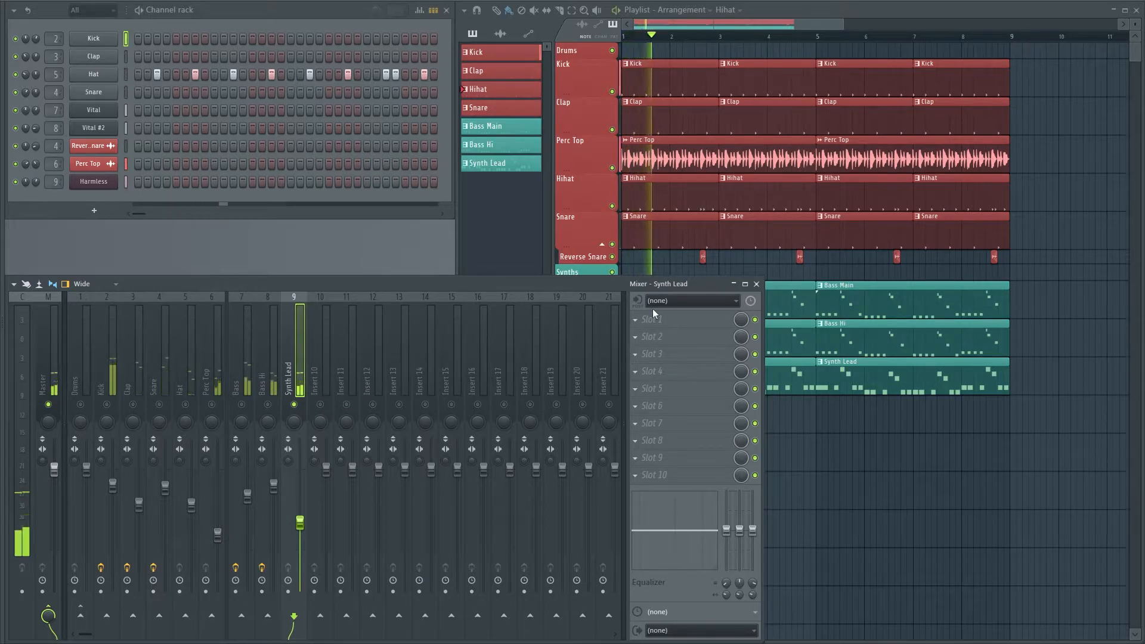
left_click(671, 338)
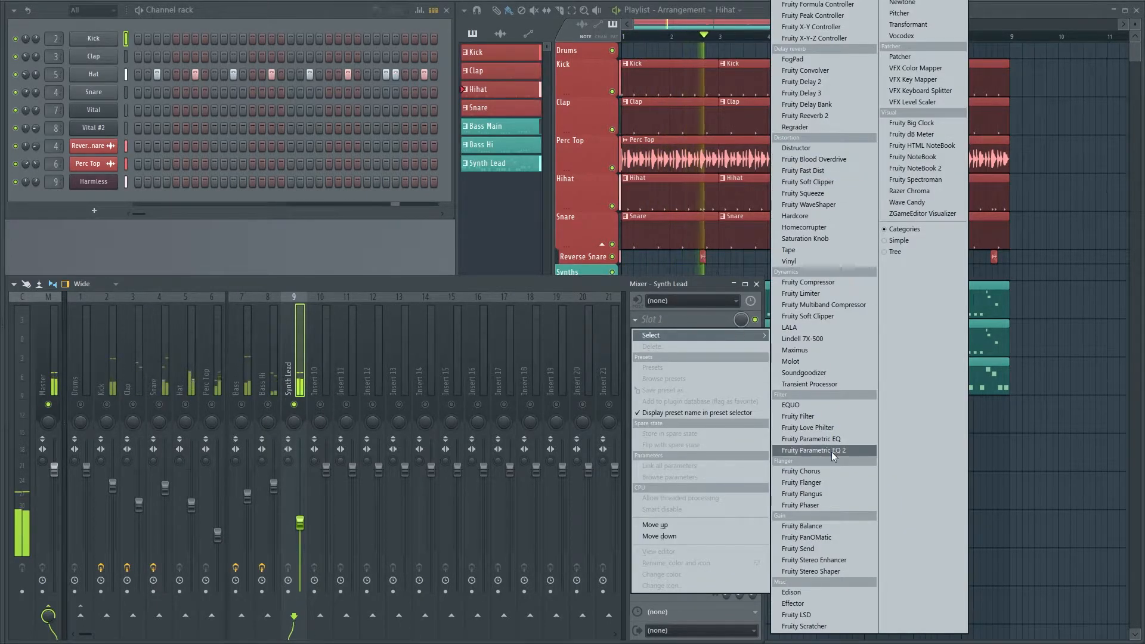
left_click(813, 451)
Set the Synth Lead EQ's band 1 to a Steep 8 High pass below the lead, boost the upper mids with band 6 and lower band 7
right_click(98, 192)
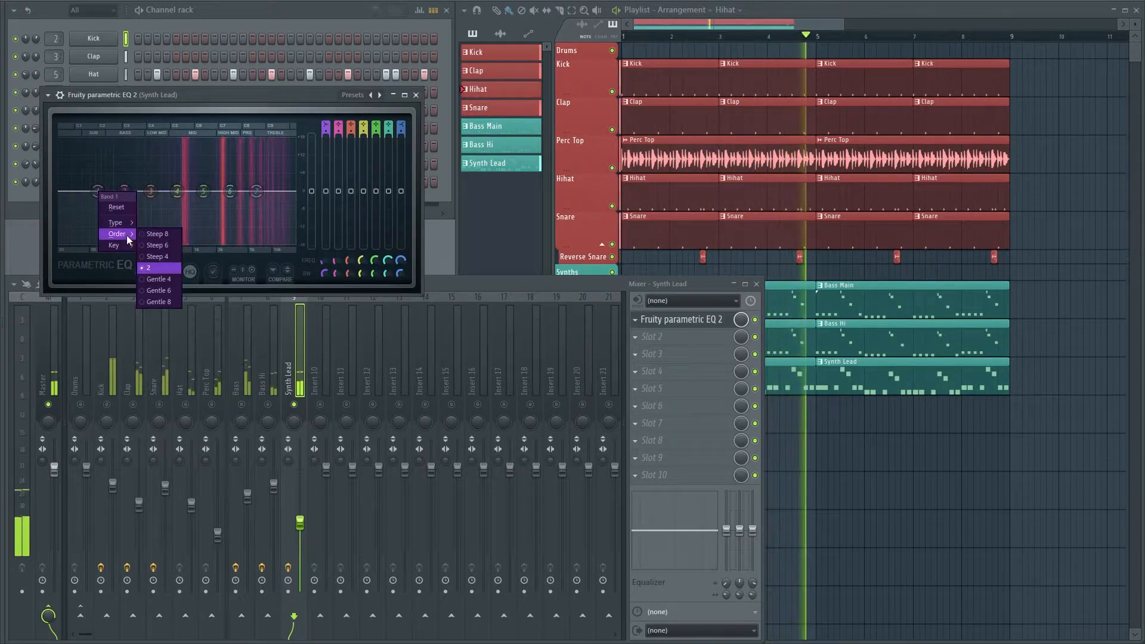
mouse_move(123, 222)
left_click(166, 256)
right_click(98, 192)
left_click(156, 233)
left_click_drag(98, 191, 166, 192)
left_click_drag(257, 192, 219, 177)
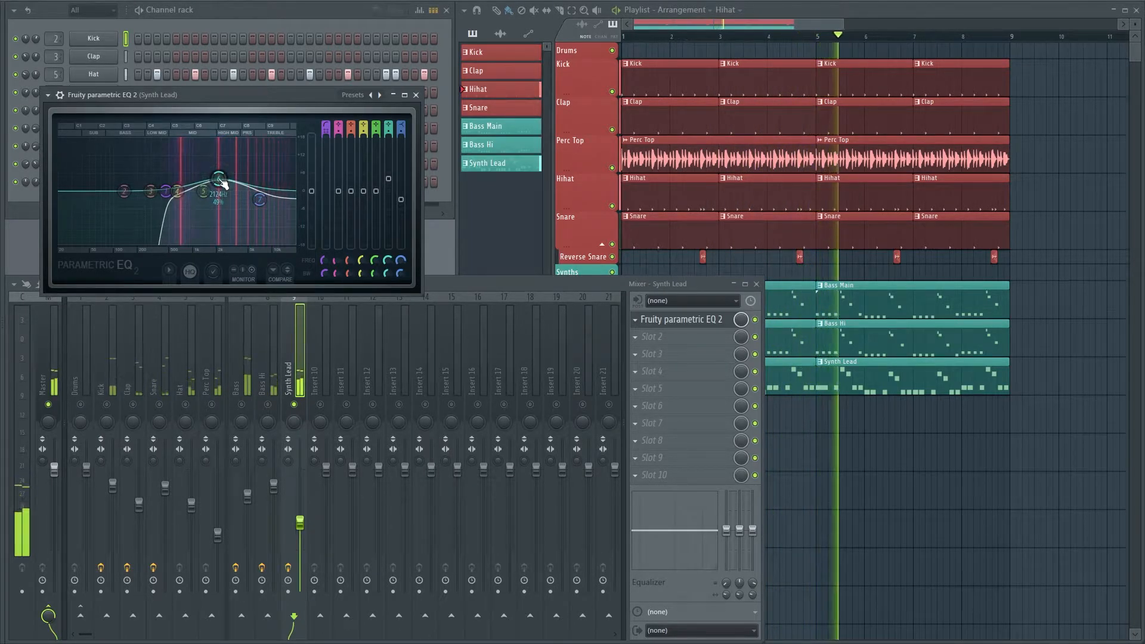
left_click(417, 94)
End the Synth Lead solo so all mixer tracks are active, and play the full mix
left_click(295, 404)
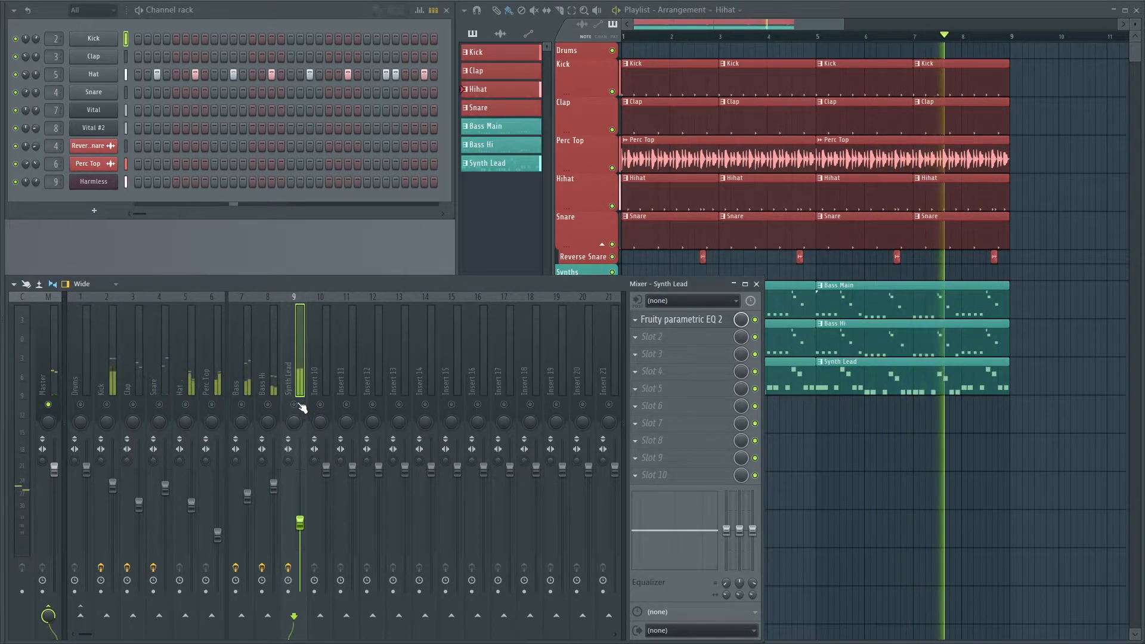
left_click(294, 404)
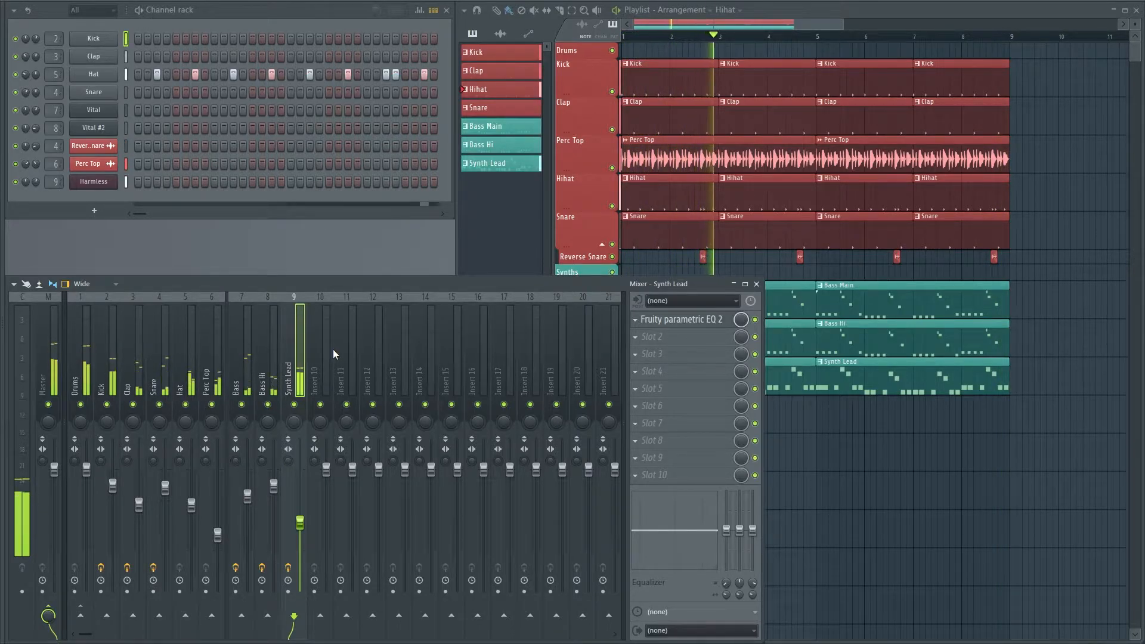
key("space")
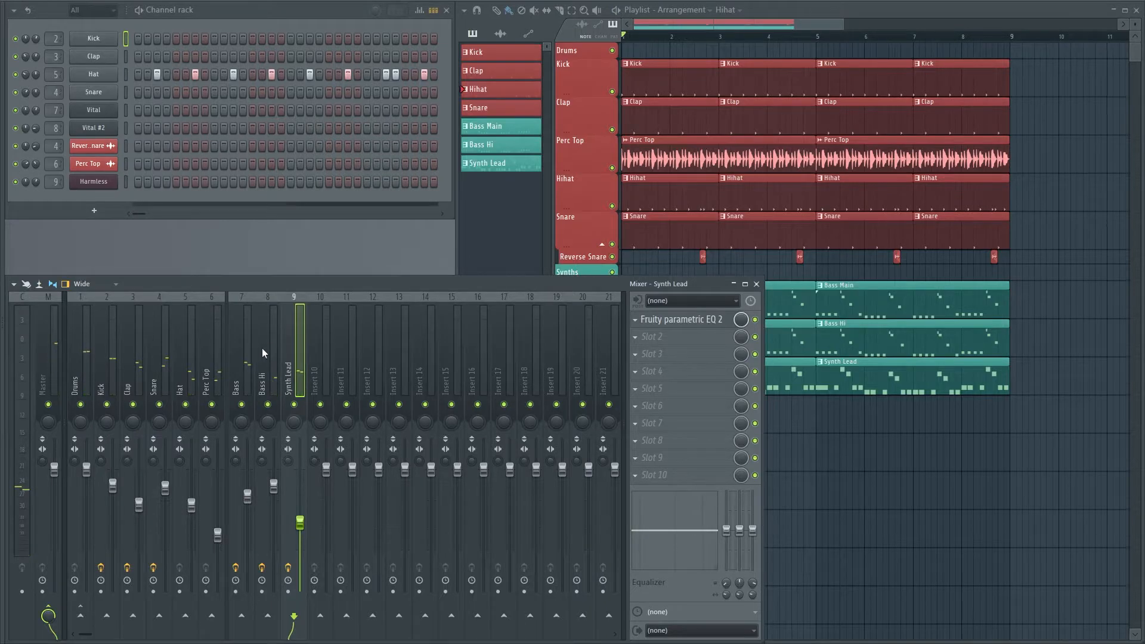
Select the Drums bus in the mixer and listen to the full arrangement with every track active
left_click(148, 344)
left_click(108, 339)
left_click(74, 337)
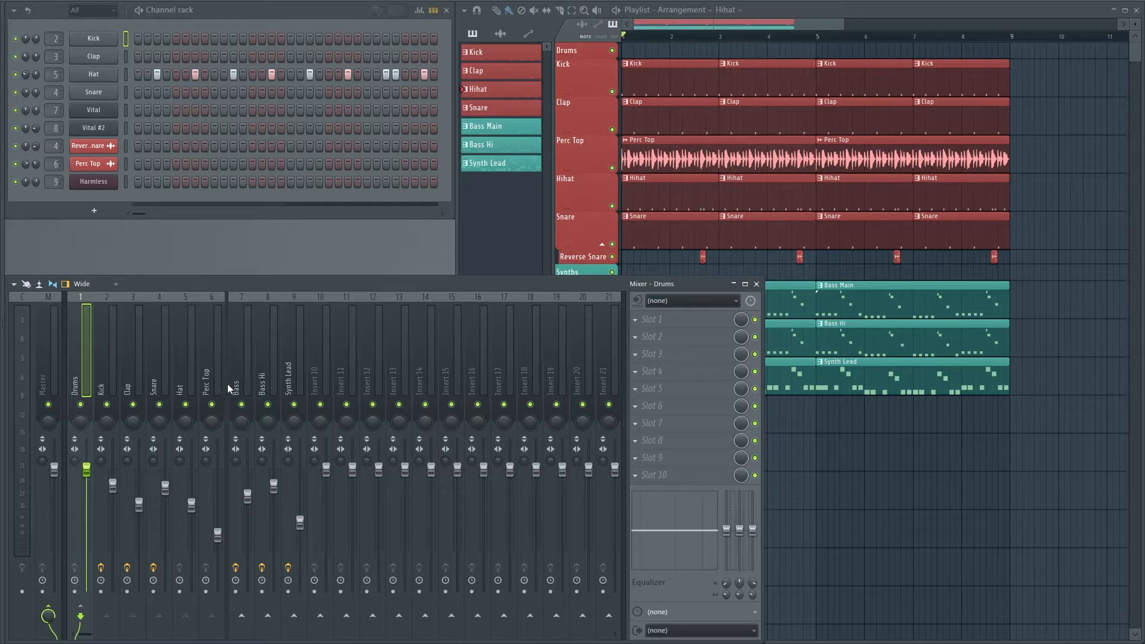
left_click(545, 46)
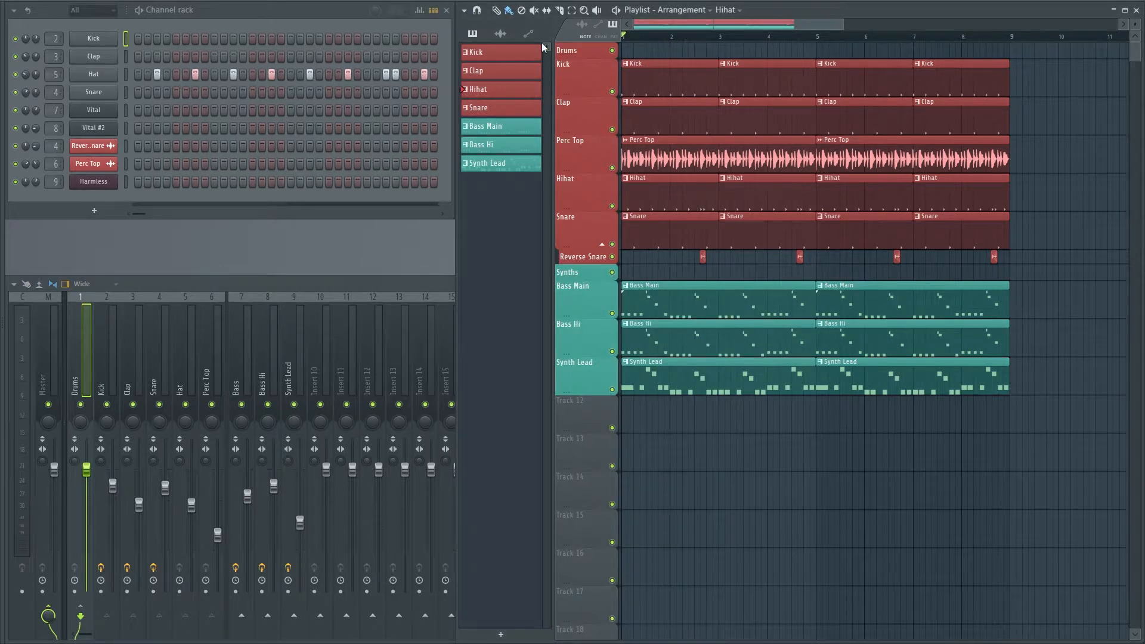
key("space")
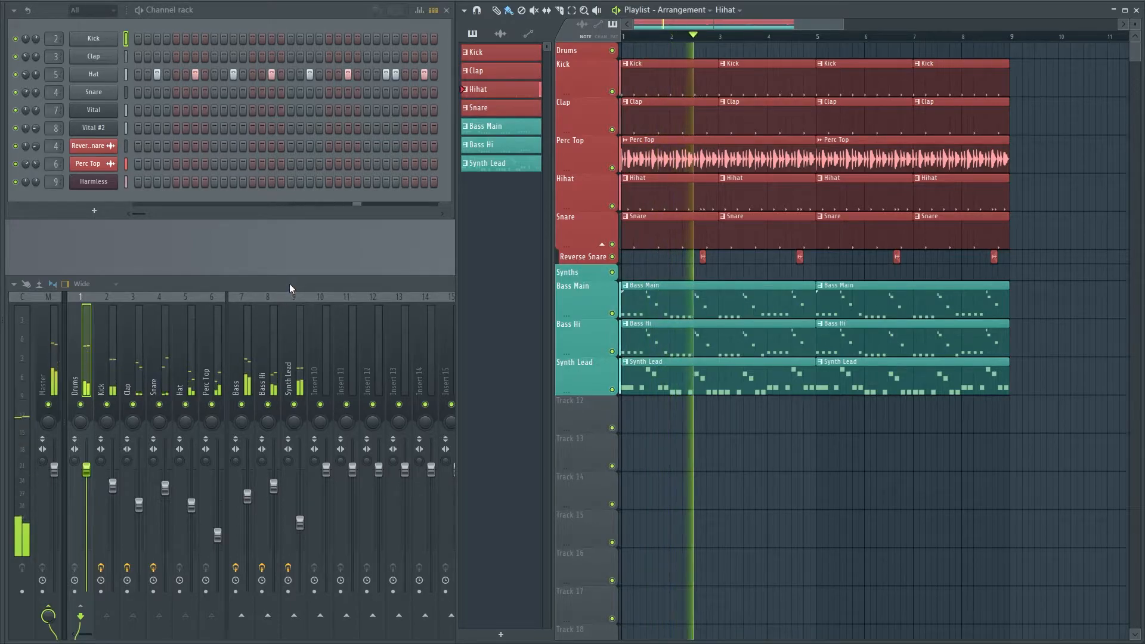
key("space")
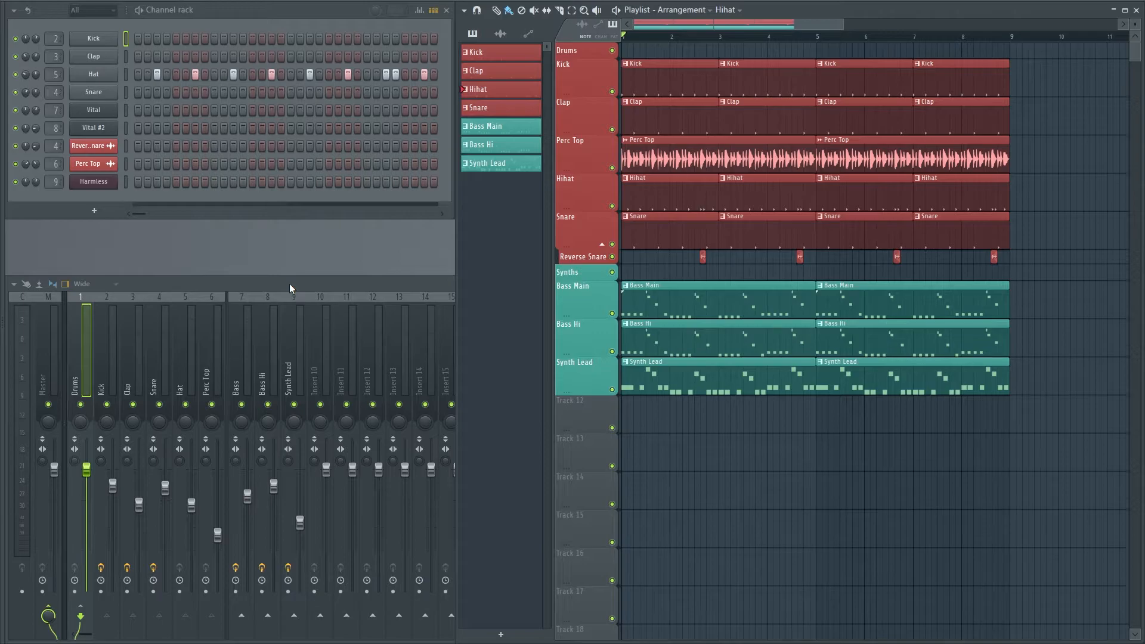
Mute the Bass, Bass Hi and Synth Lead tracks and load Fruity Parametric EQ 2 on the Drums bus during playback
left_click(290, 284)
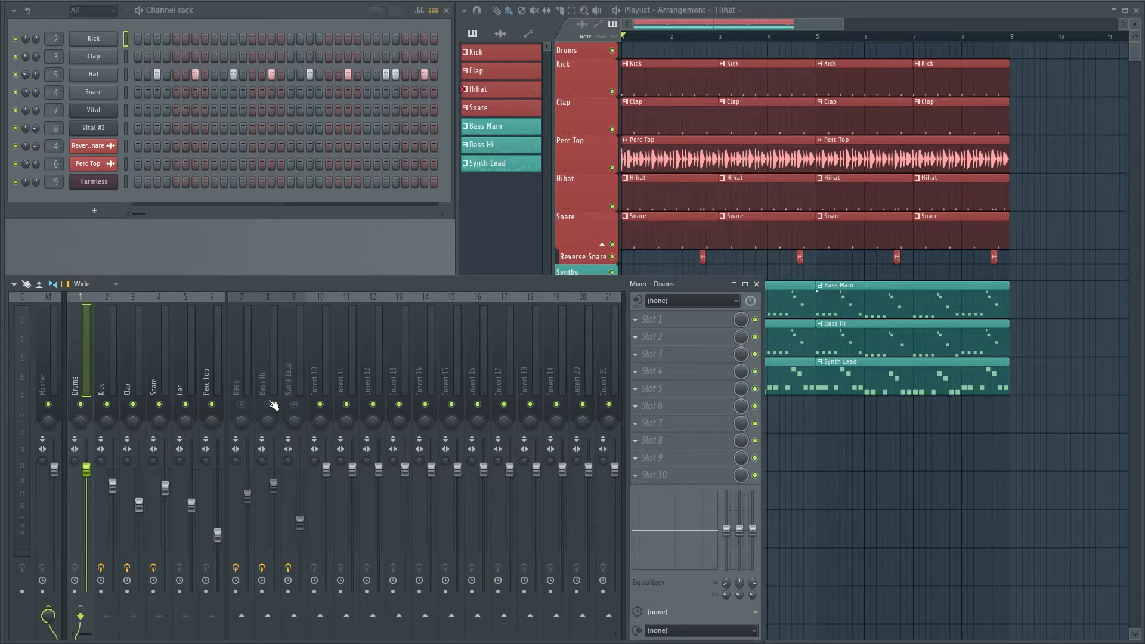
key("space")
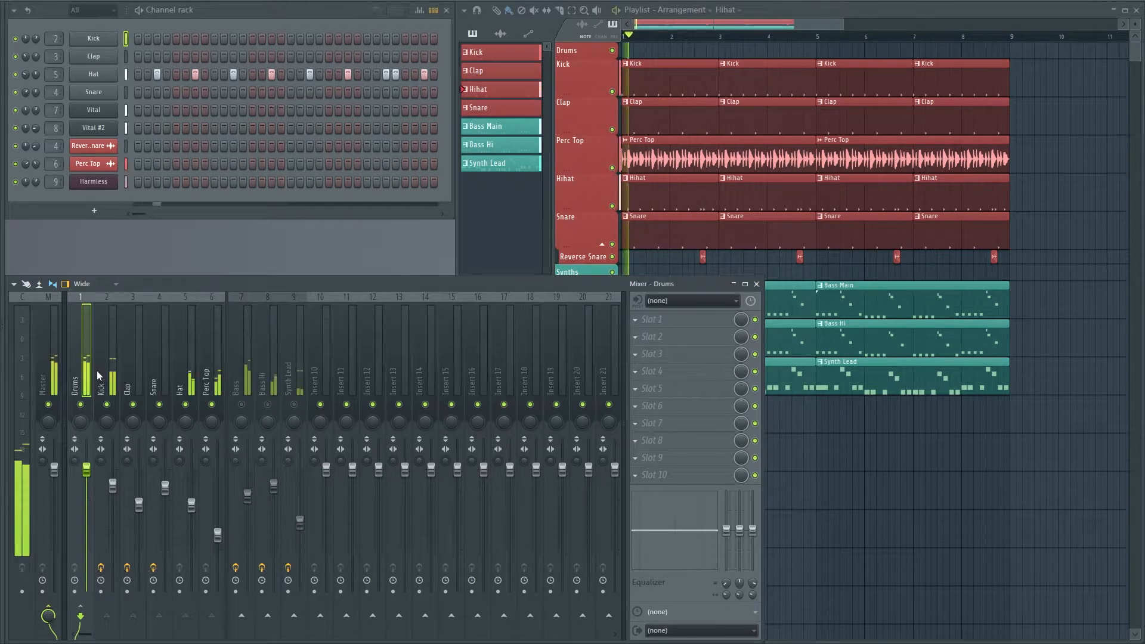
left_click(638, 319)
left_click(834, 447)
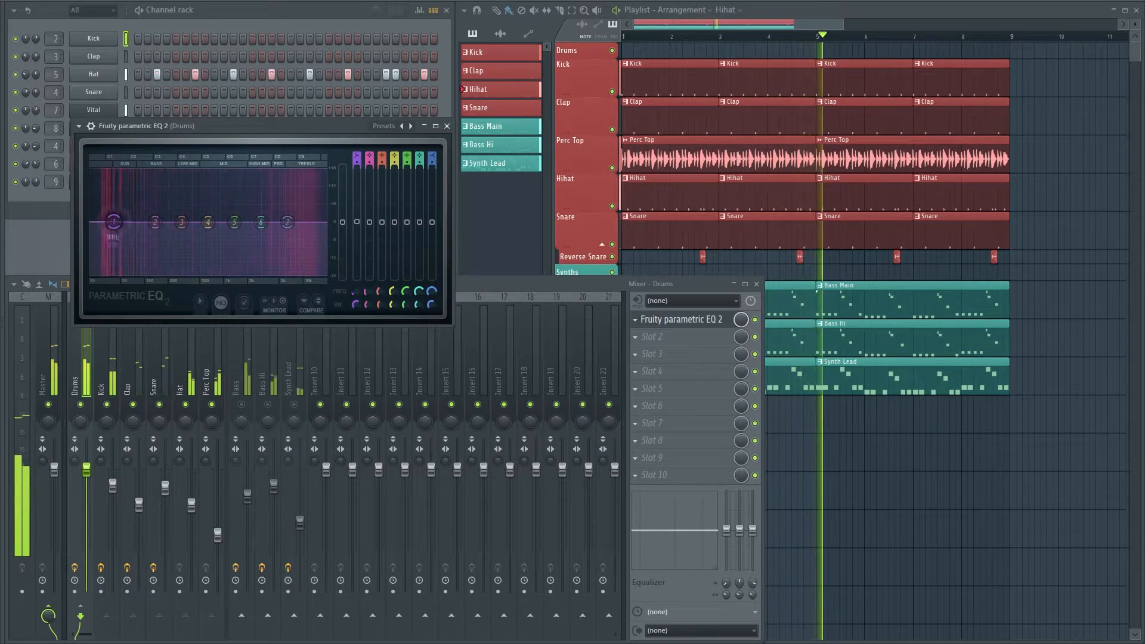
Set the Drums EQ's band 1 to a steep High pass and move its cutoff down to the lowest frequencies
right_click(116, 222)
mouse_move(137, 252)
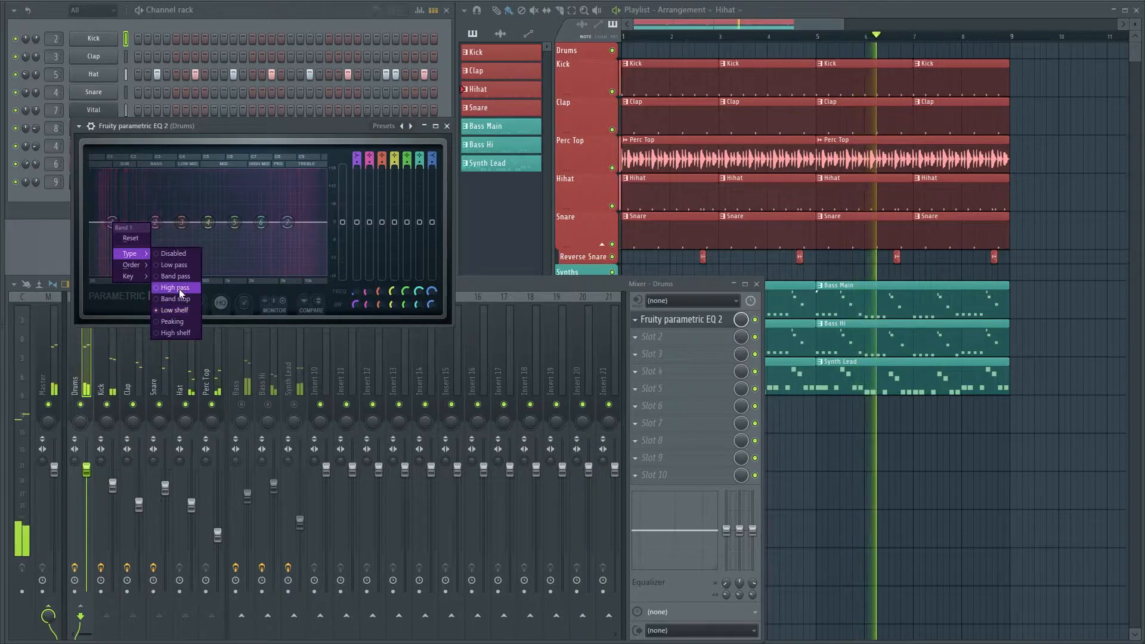
left_click(179, 287)
right_click(112, 223)
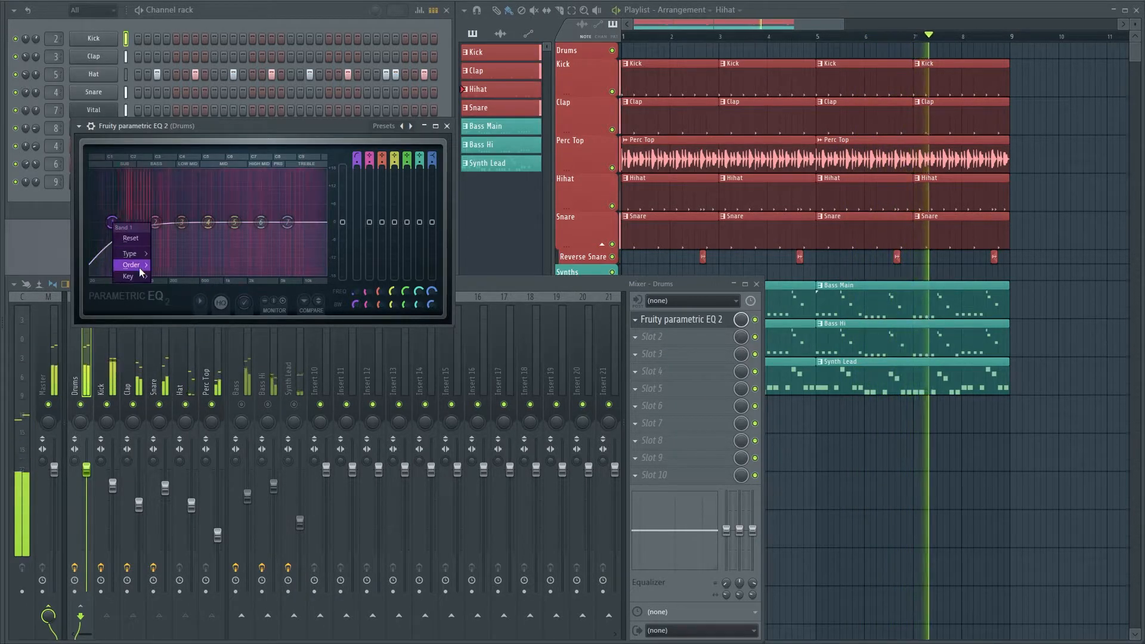
left_click(170, 267)
left_click_drag(112, 223, 96, 222)
Enlarge the Drums EQ and lower band 7 slightly, boost band 4 around 55 Hz and cut the mids with band 3
left_click_drag(449, 322, 641, 491)
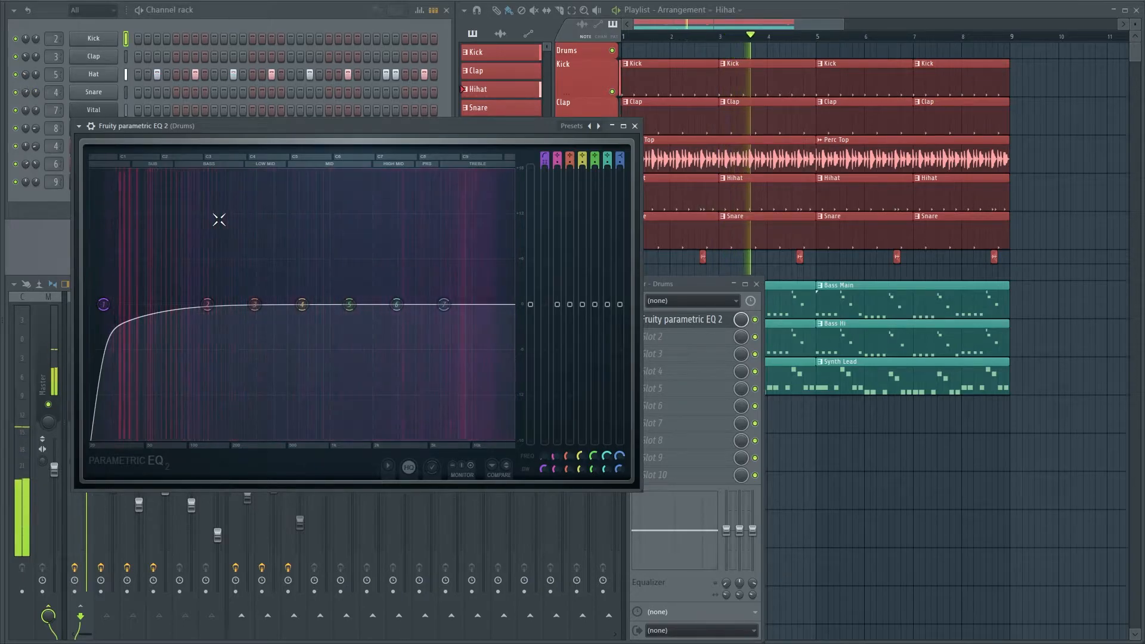
left_click_drag(214, 131, 475, 107)
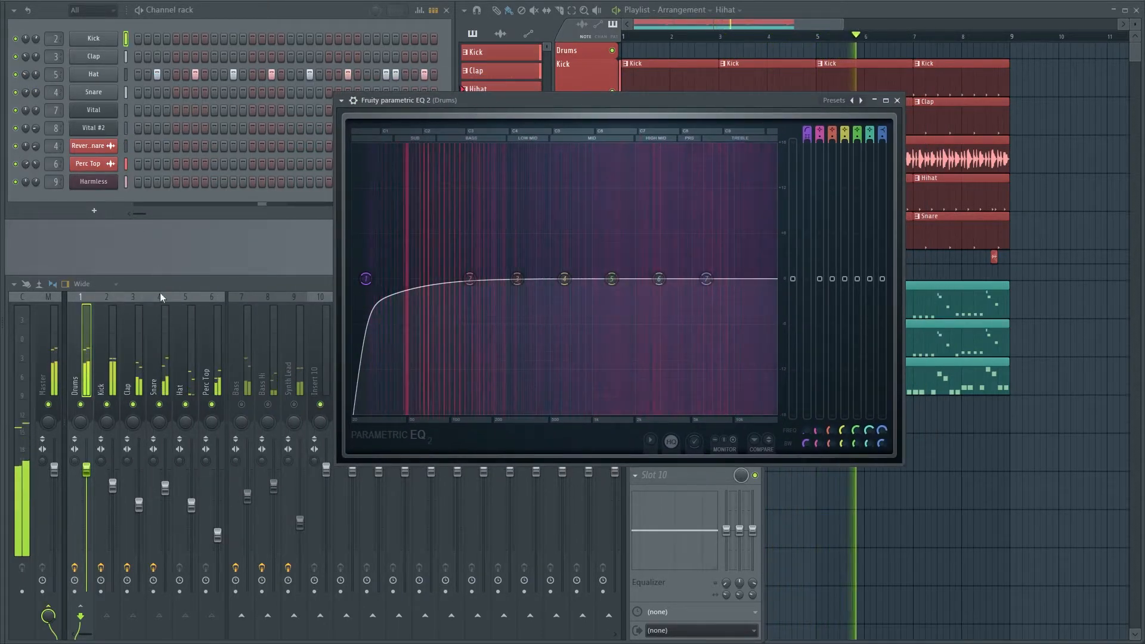
left_click(26, 78)
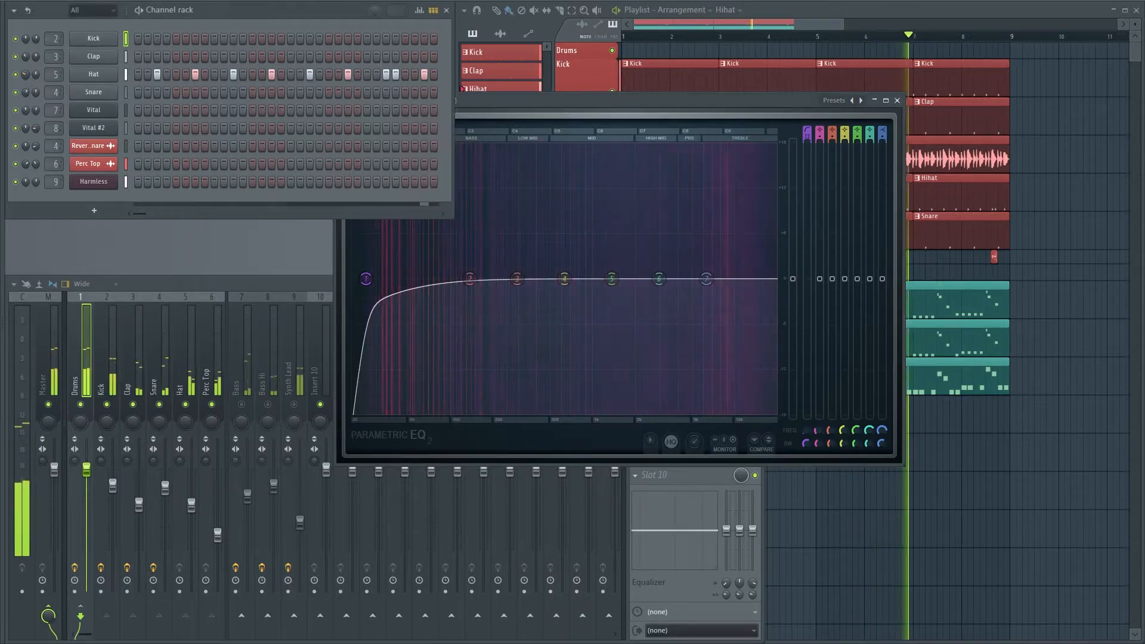
mouse_move(706, 279)
left_mouse_down()
mouse_move(662, 262)
mouse_move(704, 261)
mouse_move(687, 236)
mouse_move(697, 286)
left_mouse_up()
left_click_drag(539, 256, 415, 251)
left_click_drag(517, 280, 558, 305)
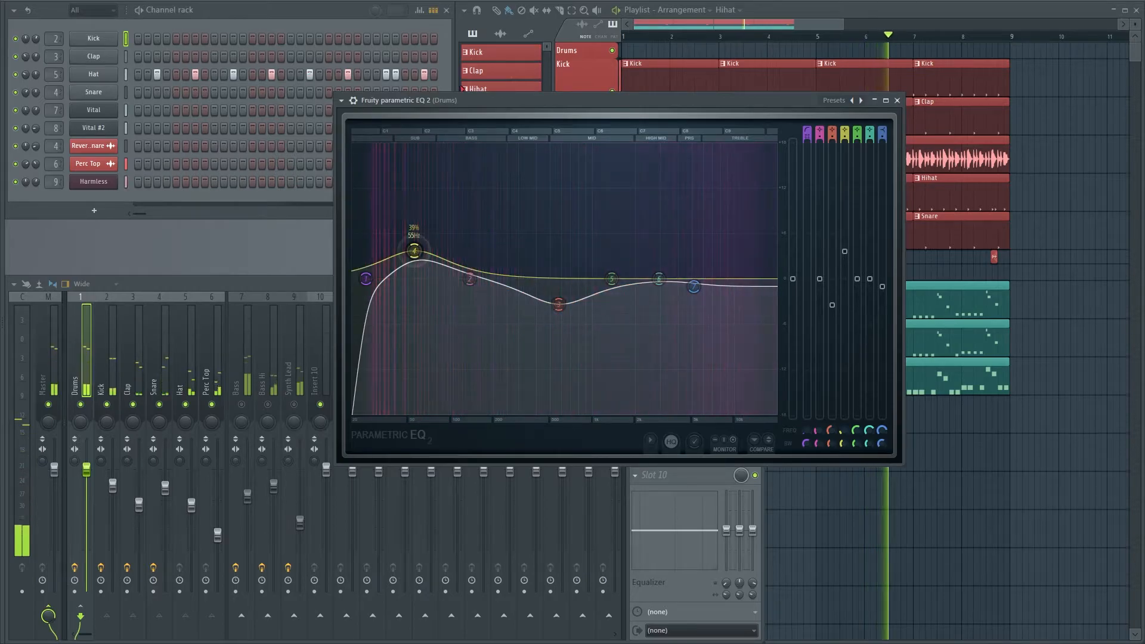
Reduce the Drums EQ's band 4 boost and band 3 cut slightly, close the EQ and stop playback
left_click_drag(413, 250, 413, 263)
mouse_move(558, 305)
left_mouse_down()
mouse_move(577, 297)
mouse_move(563, 300)
left_mouse_up()
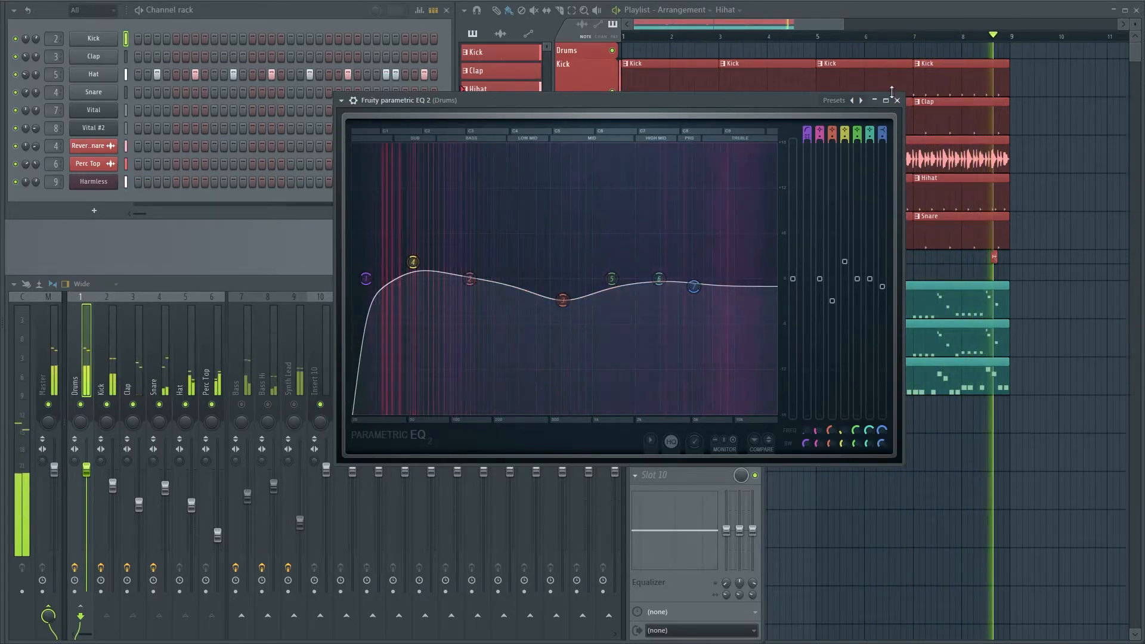
left_click(897, 100)
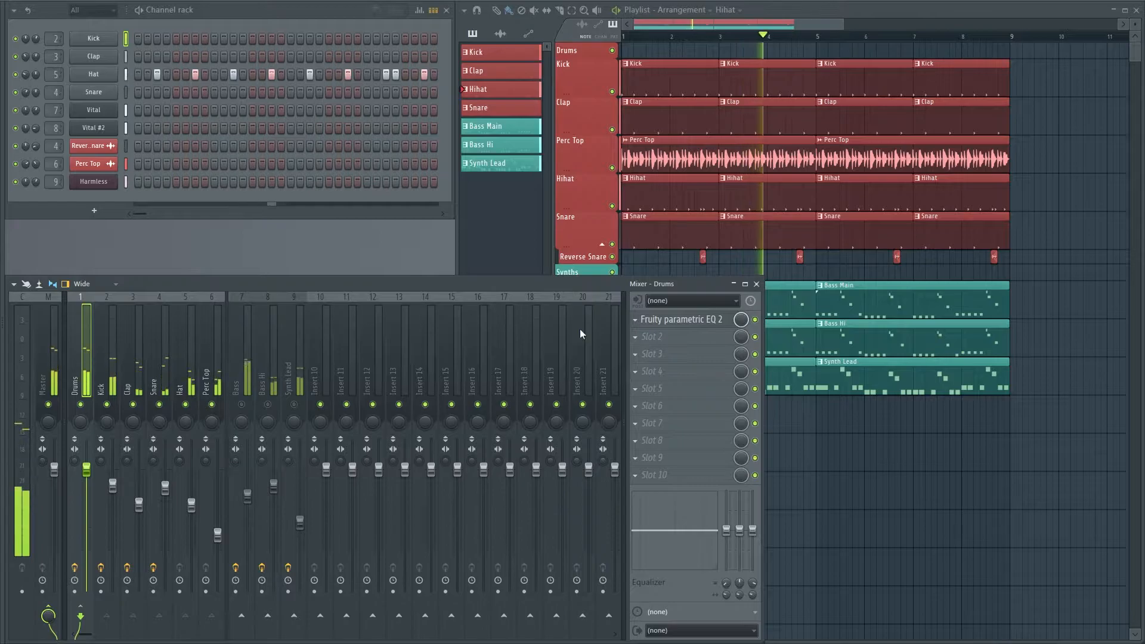
key("space")
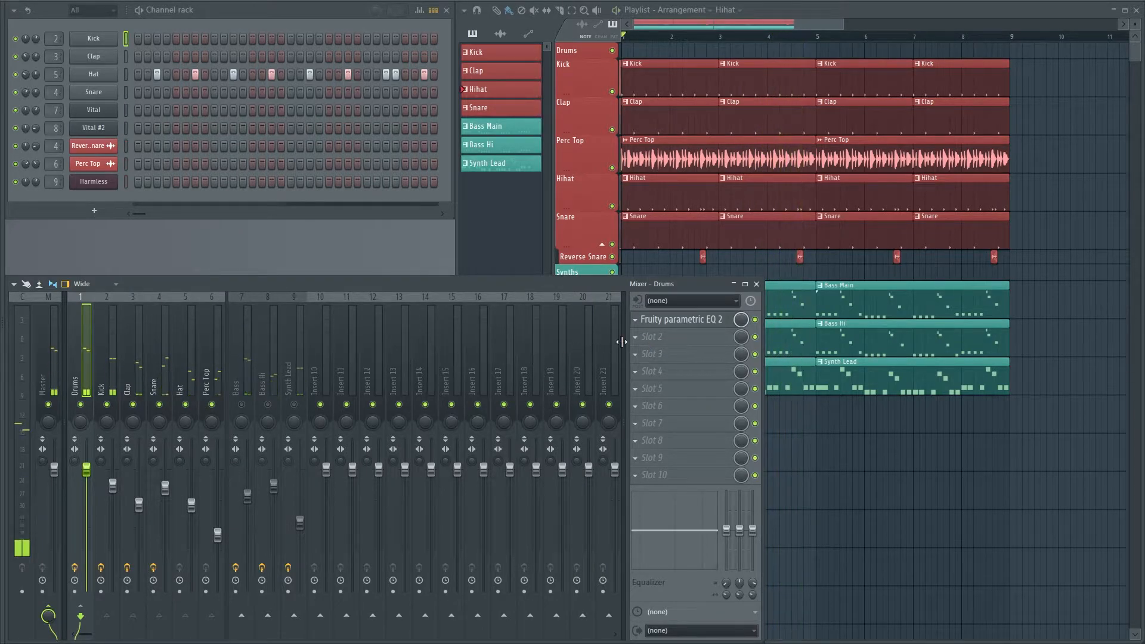
Load Fruity Limiter in the Drums bus's second effect slot and put it in COMP mode
left_click(636, 339)
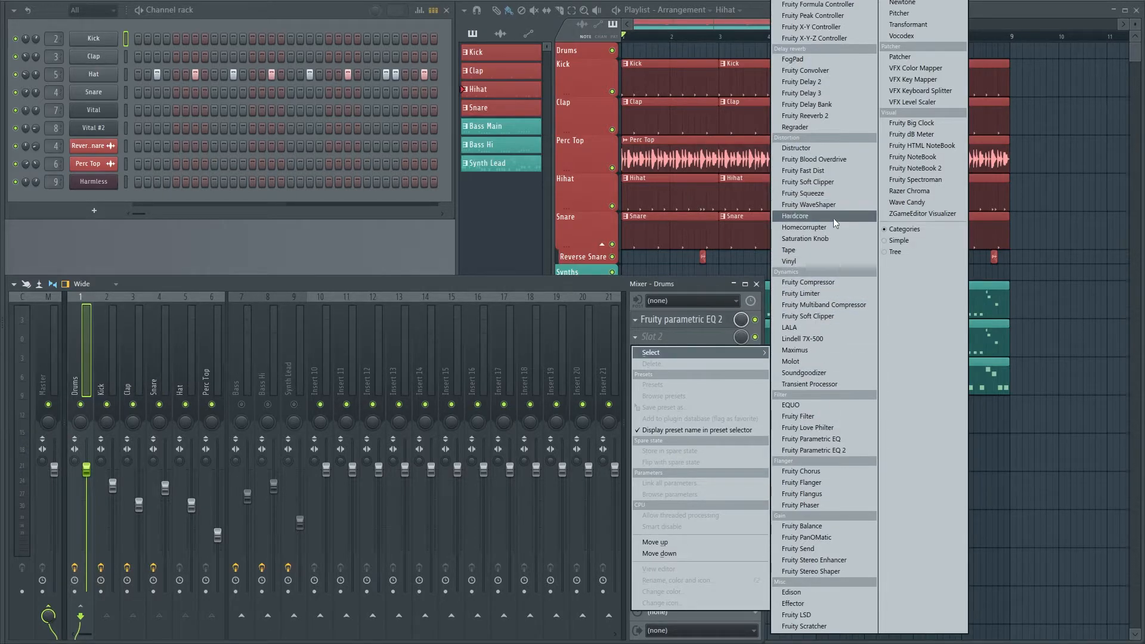
left_click(829, 291)
left_click_drag(311, 146, 405, 153)
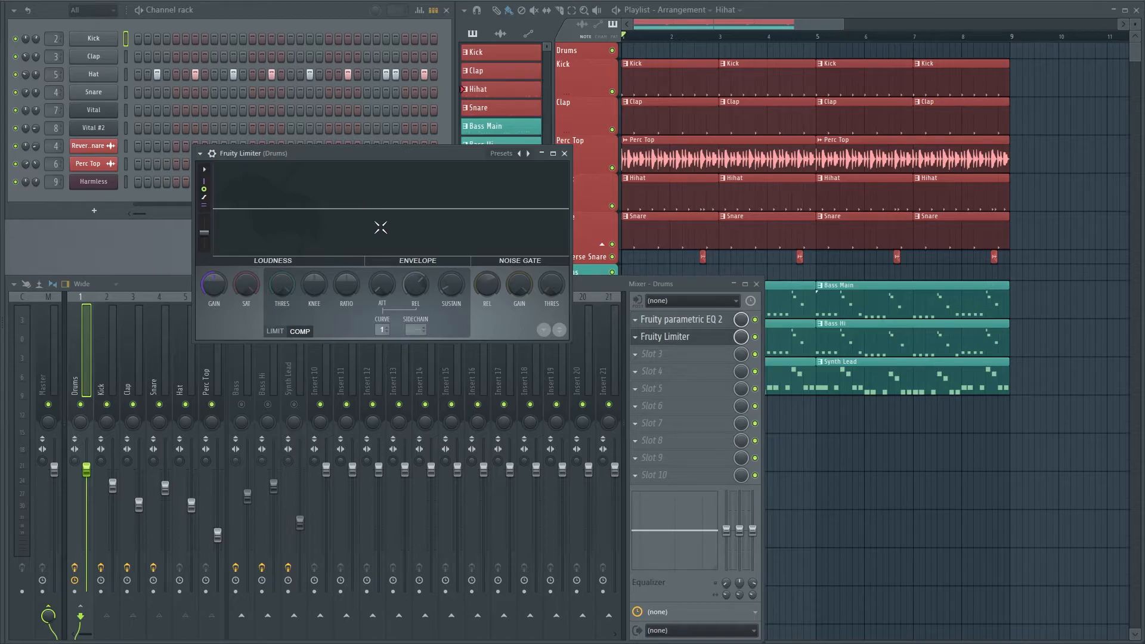
Play the drums through Fruity Limiter and lower the compressor's threshold to near the drum peaks
key("space")
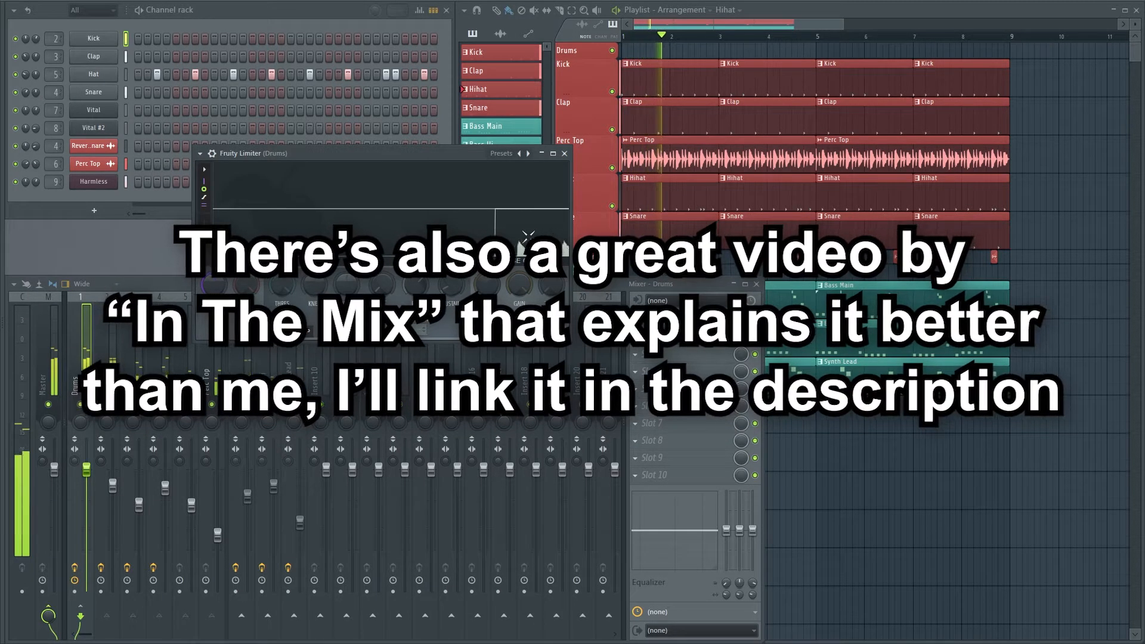
left_click_drag(387, 152, 417, 111)
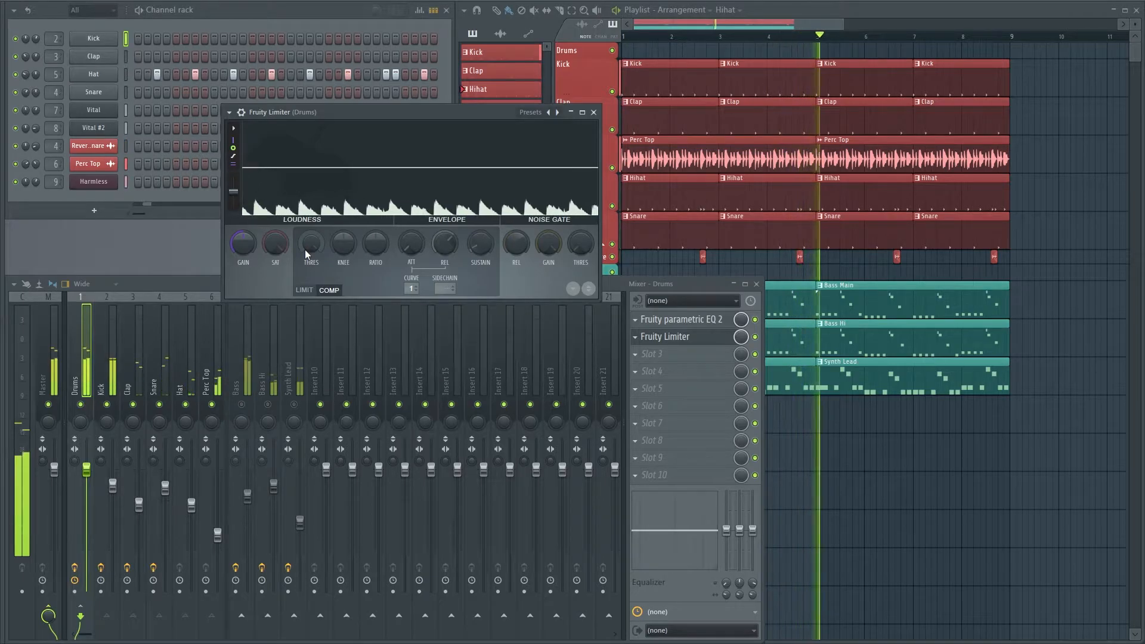
key("space")
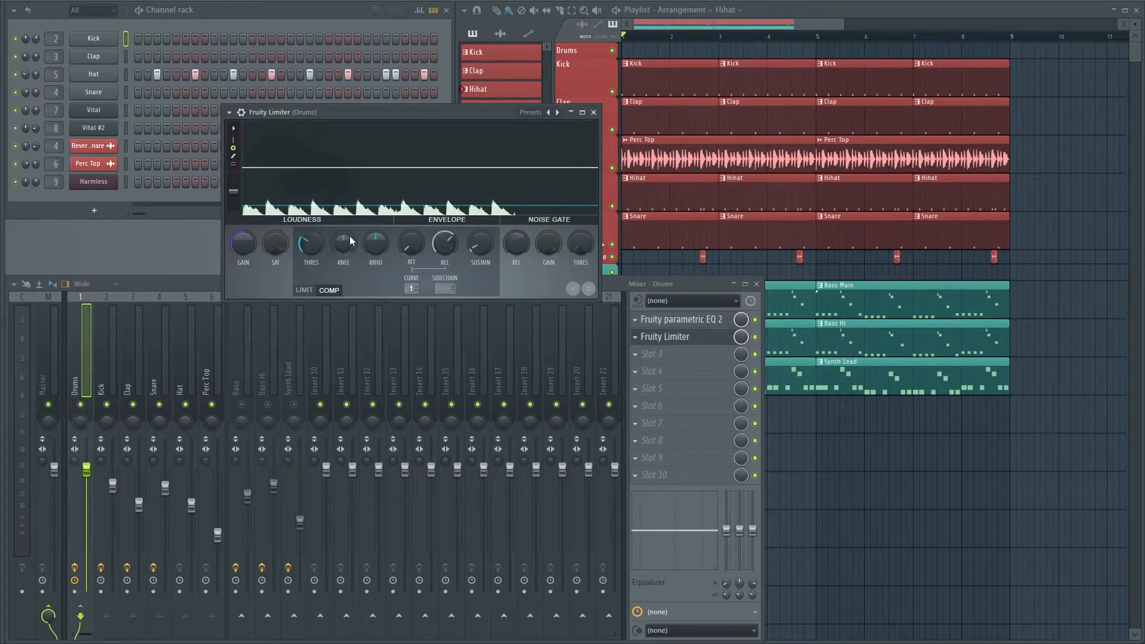
Raise the drum compressor's ratio, adjust its attack and shorten its release
left_click_drag(375, 243, 375, 226)
left_click_drag(412, 245, 413, 245)
left_click_drag(444, 243, 445, 253)
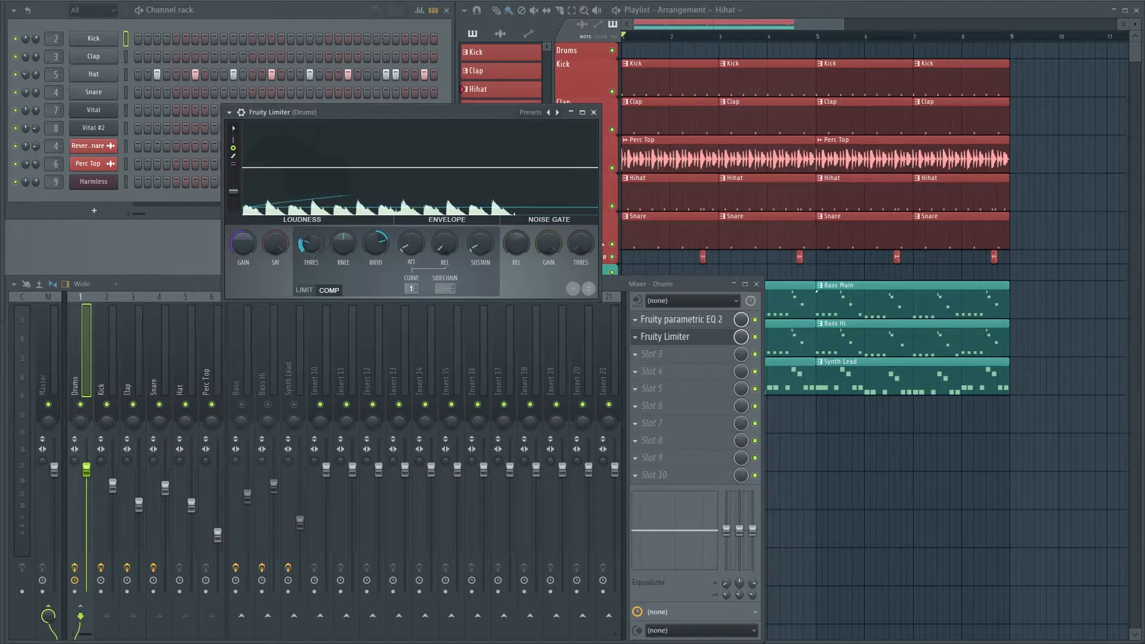
Enlarge the Drums Fruity Limiter window, compare a higher threshold before lowering it back into the drum signal, and soften the knee
left_click_drag(597, 301, 898, 500)
left_click_drag(401, 122, 310, 72)
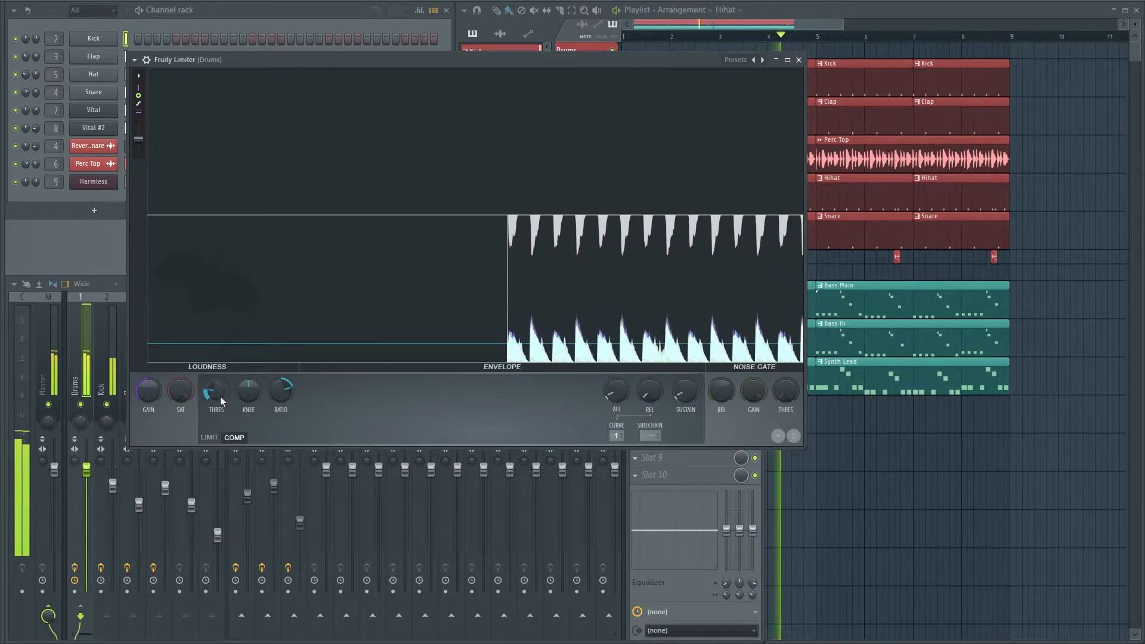
left_click_drag(216, 390, 215, 355)
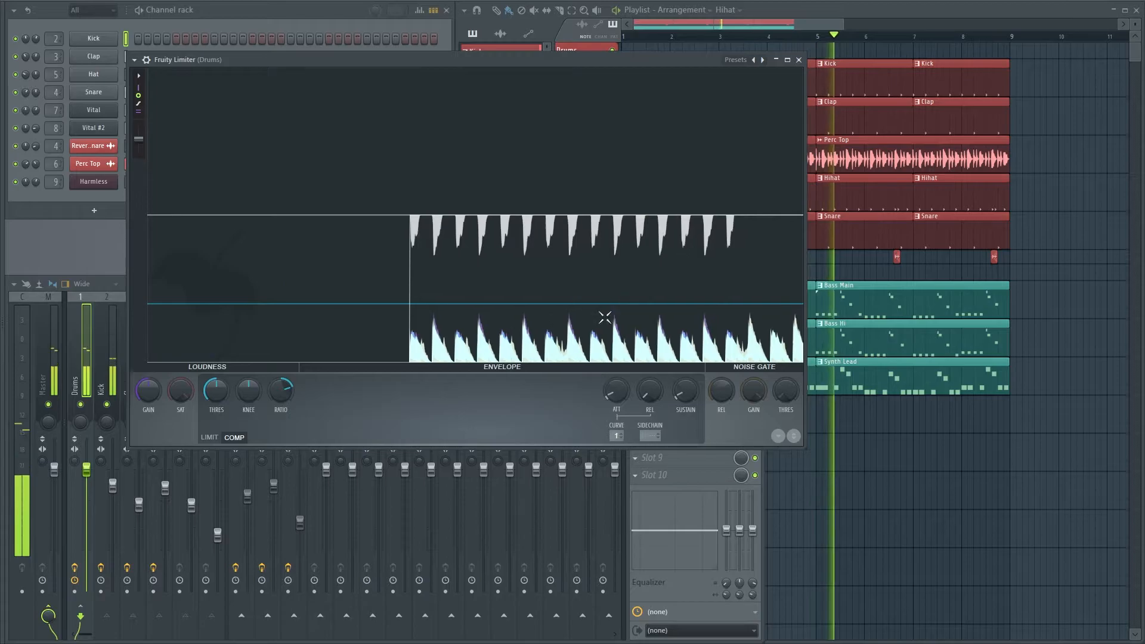
left_click_drag(214, 397, 213, 434)
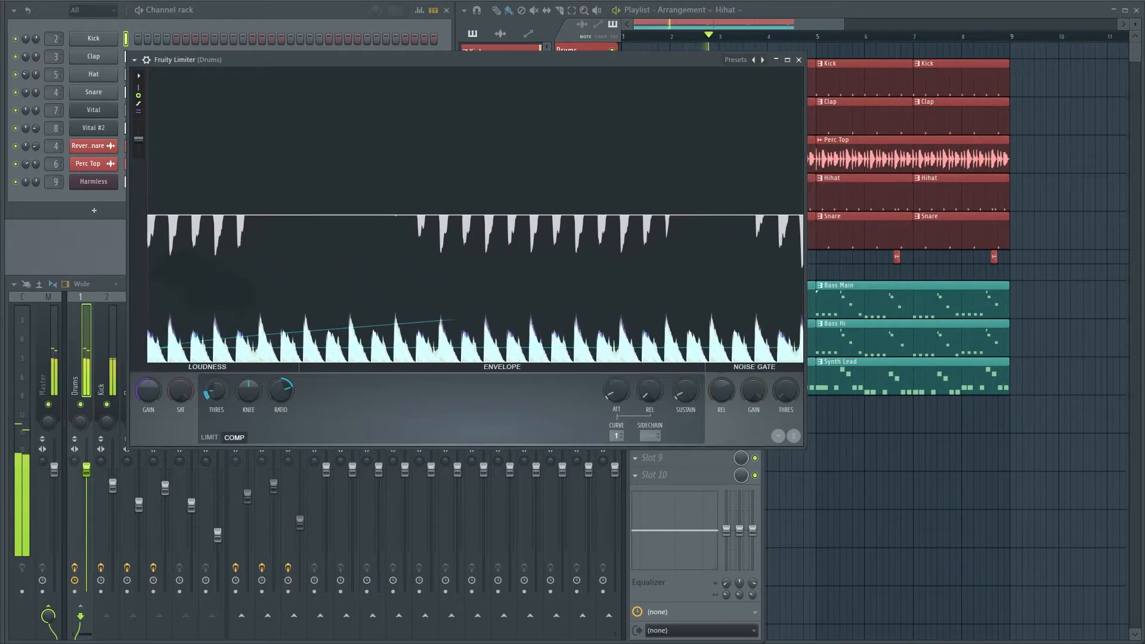
left_click_drag(288, 403, 253, 392)
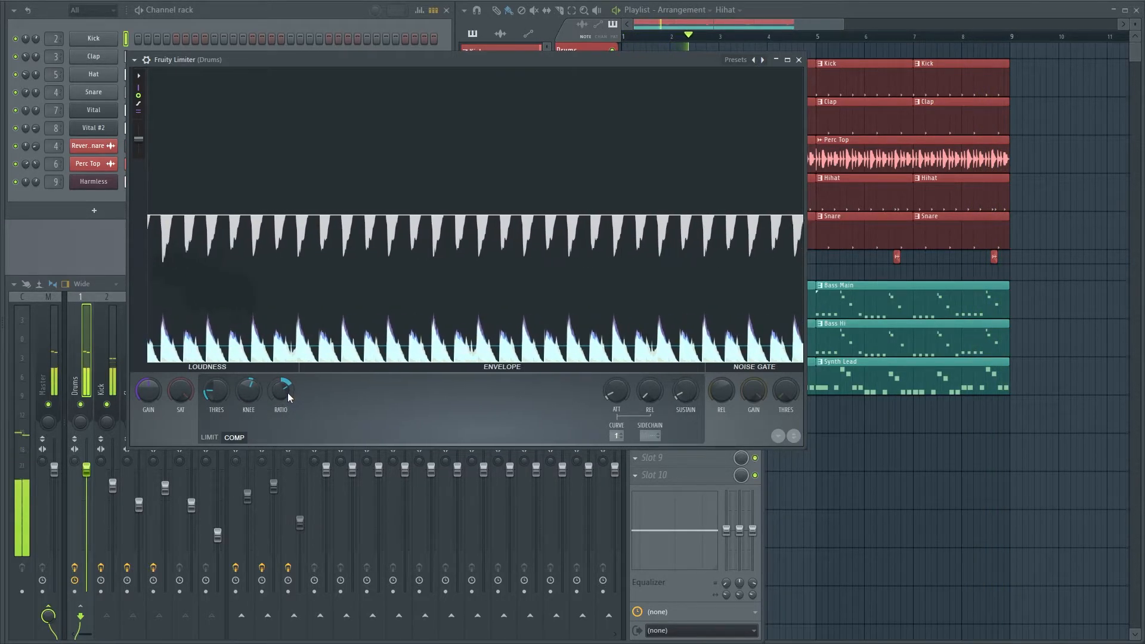
Compare long and short attacks on the drum compressor, settle on a moderately short attack, and lengthen the release slightly
left_click_drag(621, 395, 621, 352)
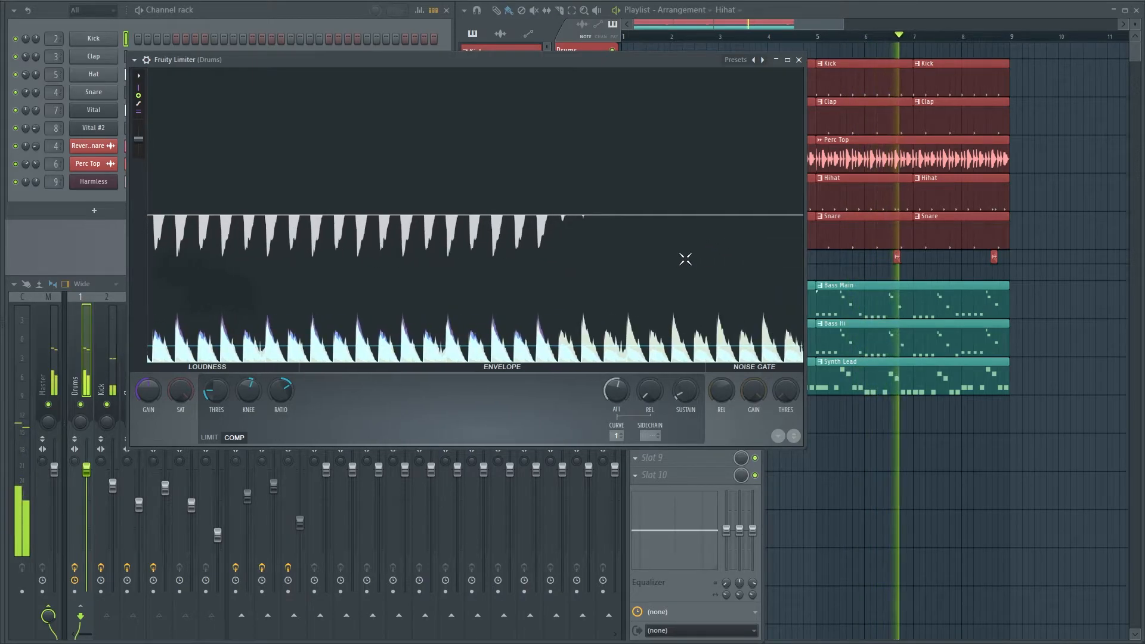
left_click_drag(624, 393, 624, 407)
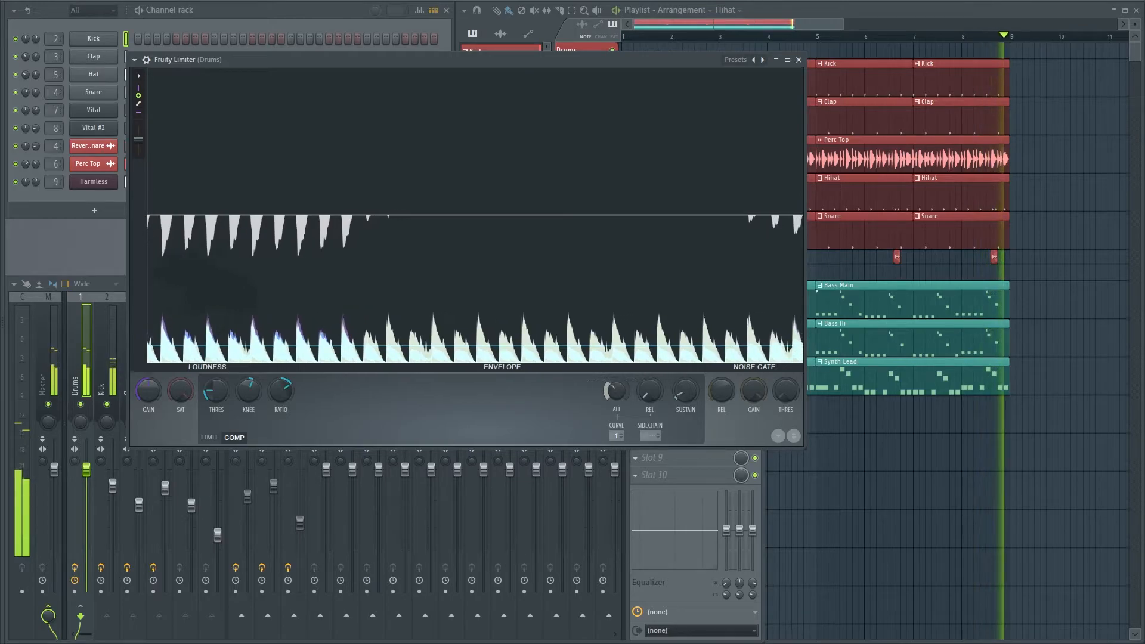
left_click_drag(617, 392, 617, 418)
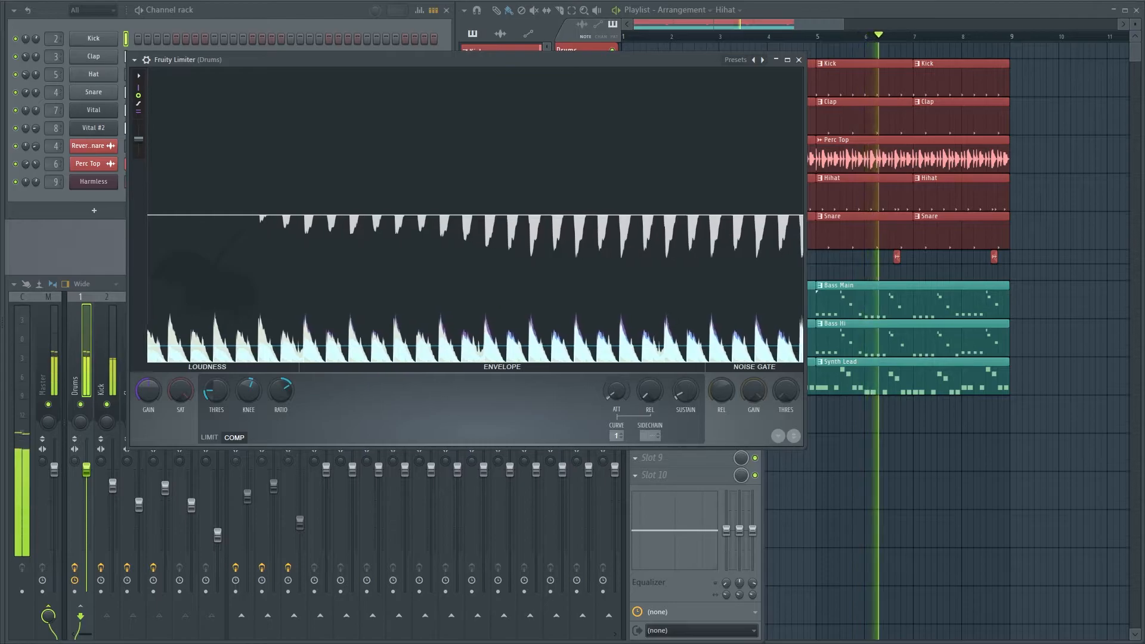
left_click_drag(614, 390, 614, 370)
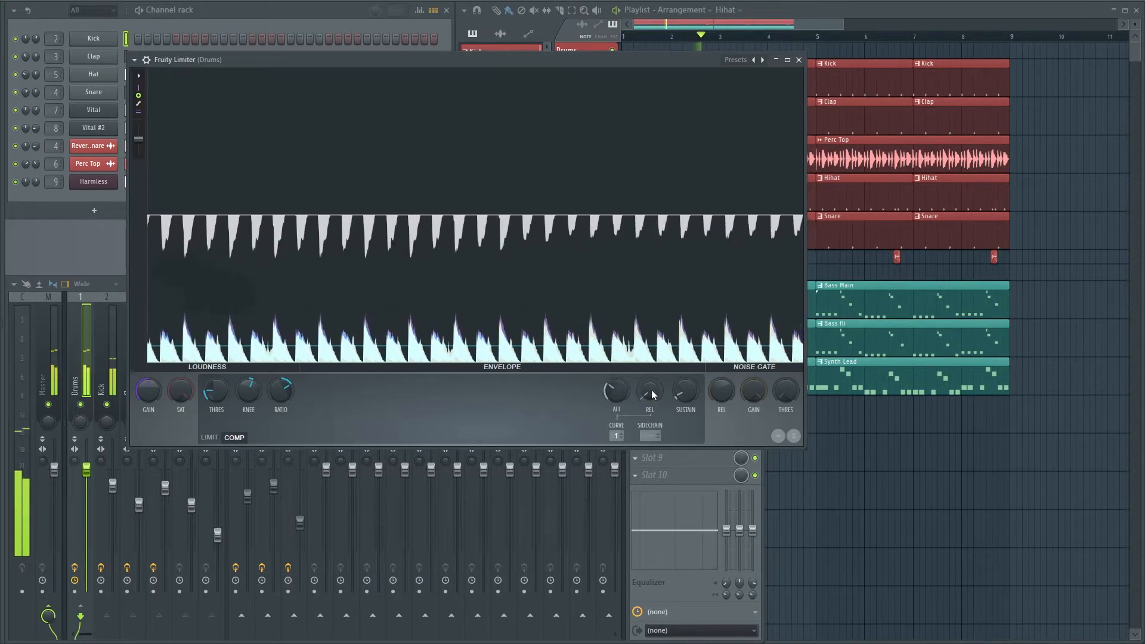
left_click_drag(650, 388, 650, 364)
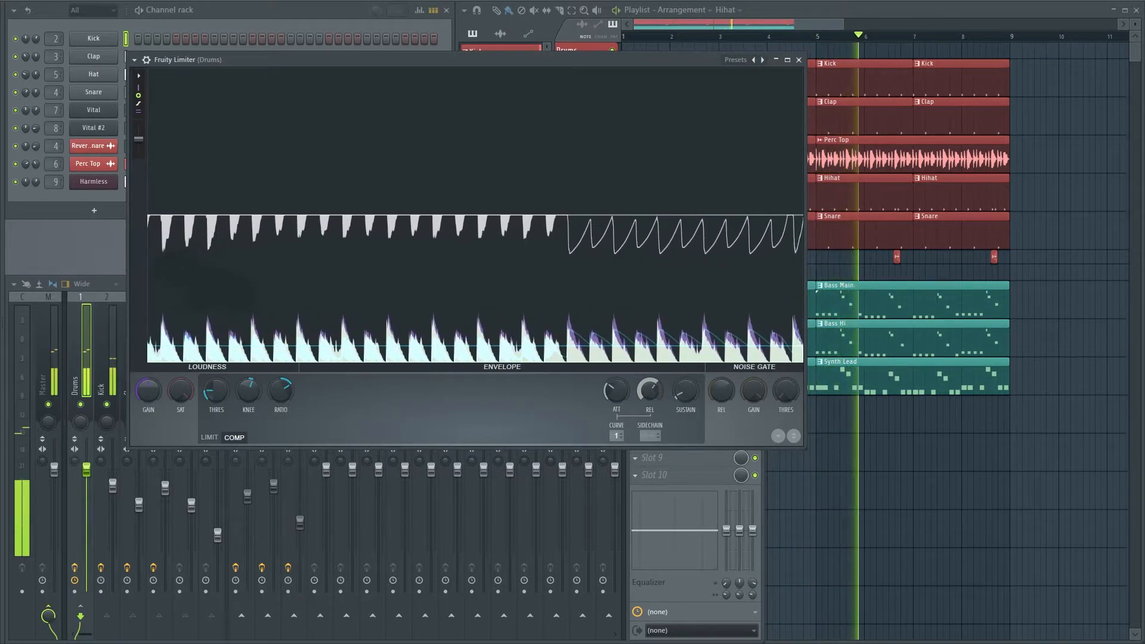
left_click_drag(653, 393, 650, 396)
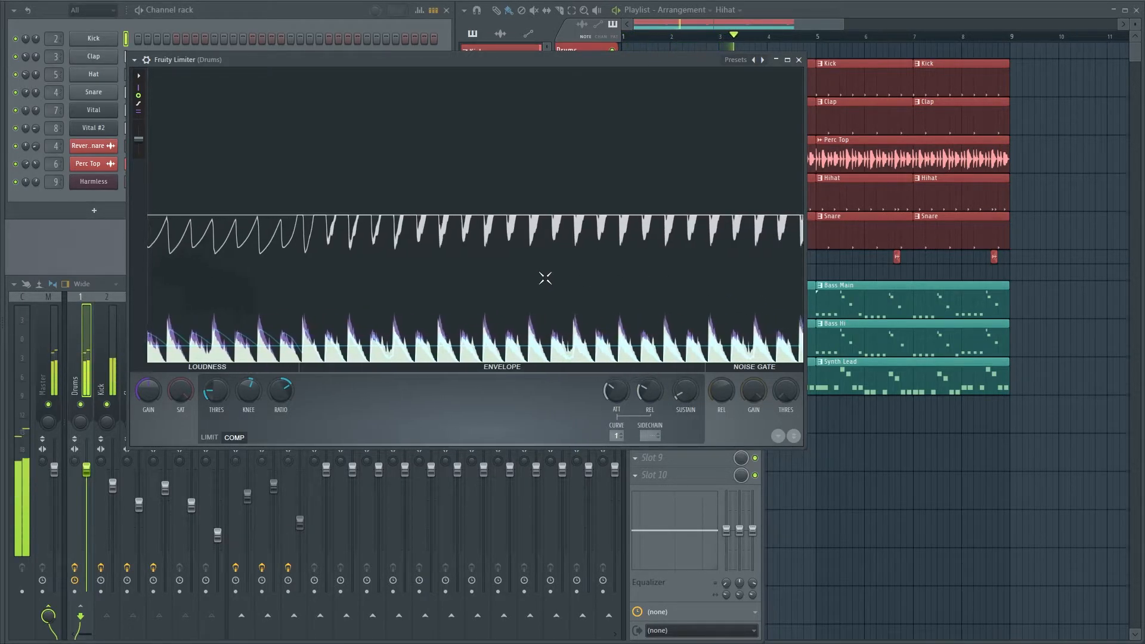
Close the drum compressor and solo the Bass mixer track
left_click(798, 61)
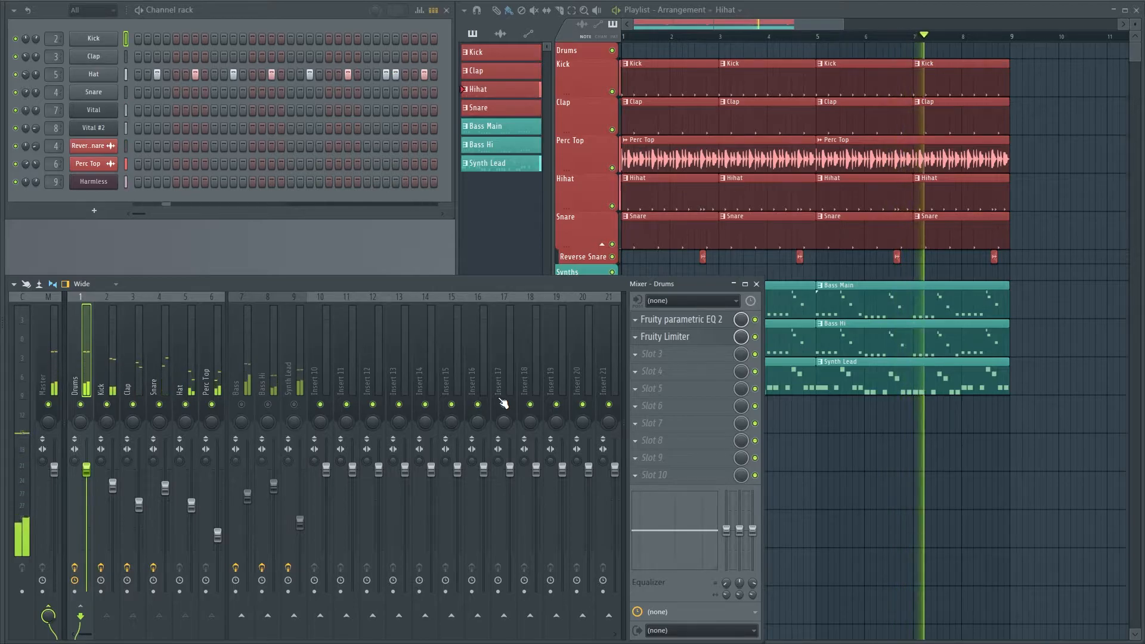
right_click(243, 405)
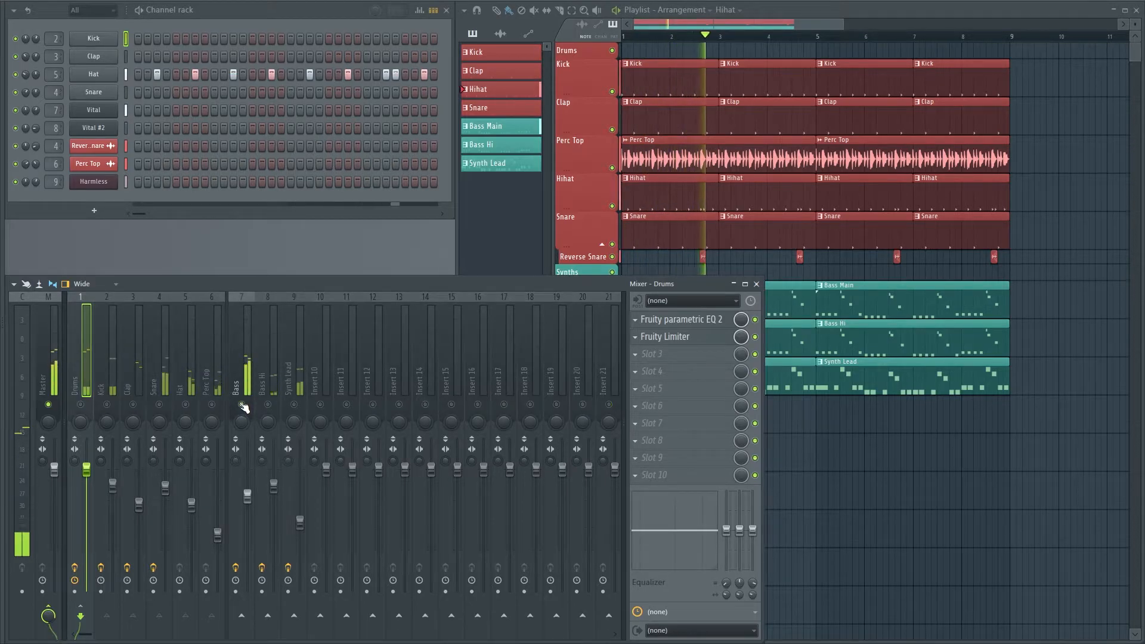
left_click(641, 356)
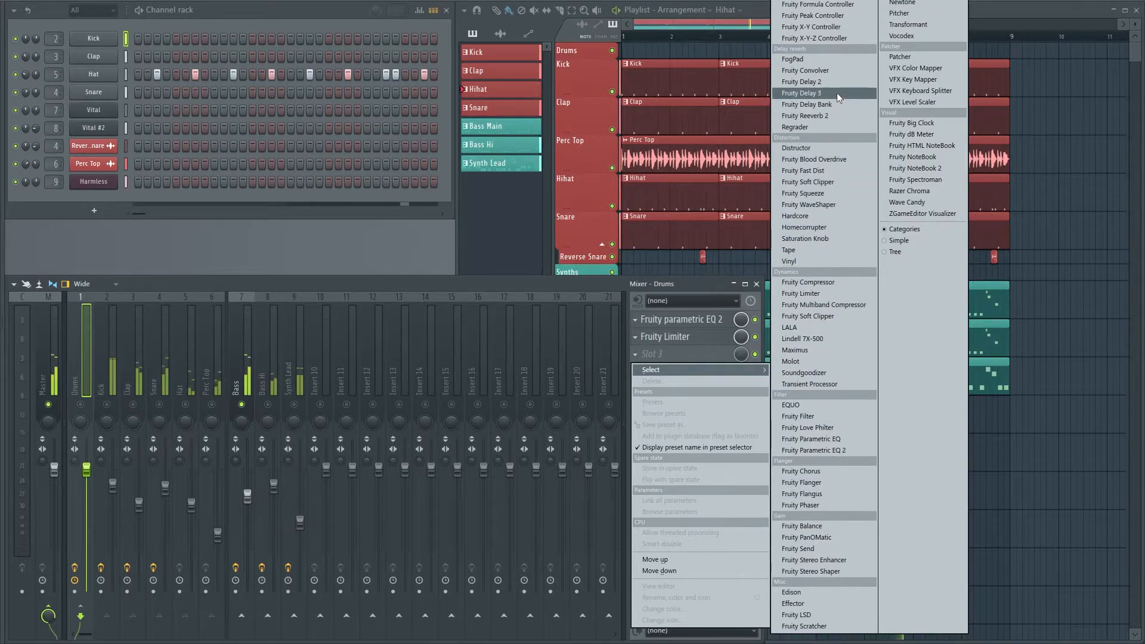
left_click(822, 293)
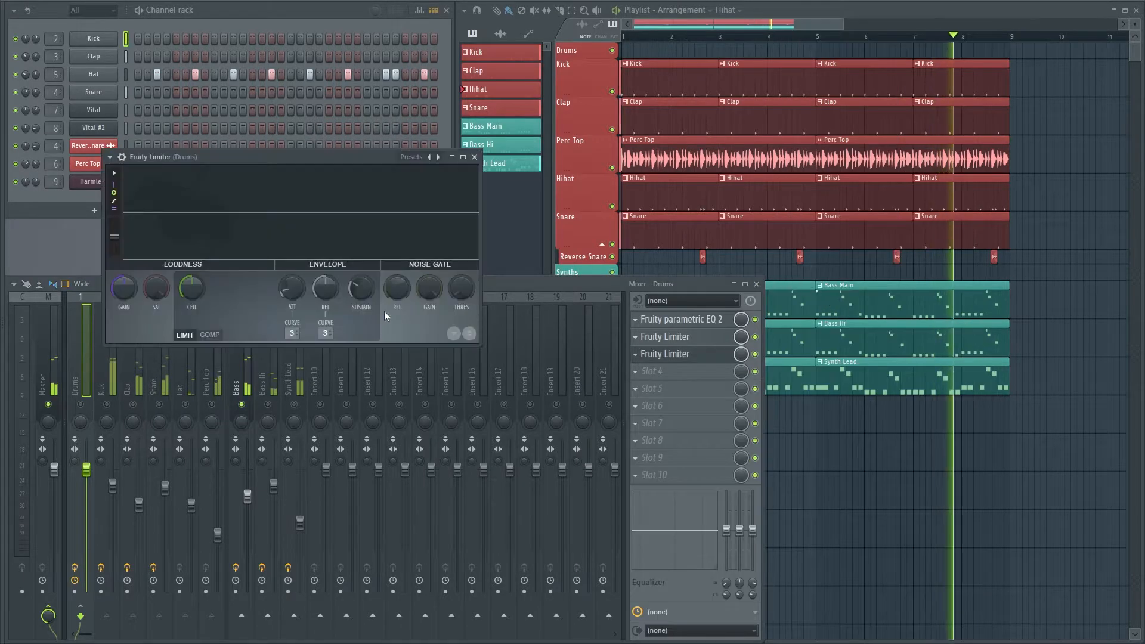
left_click(219, 335)
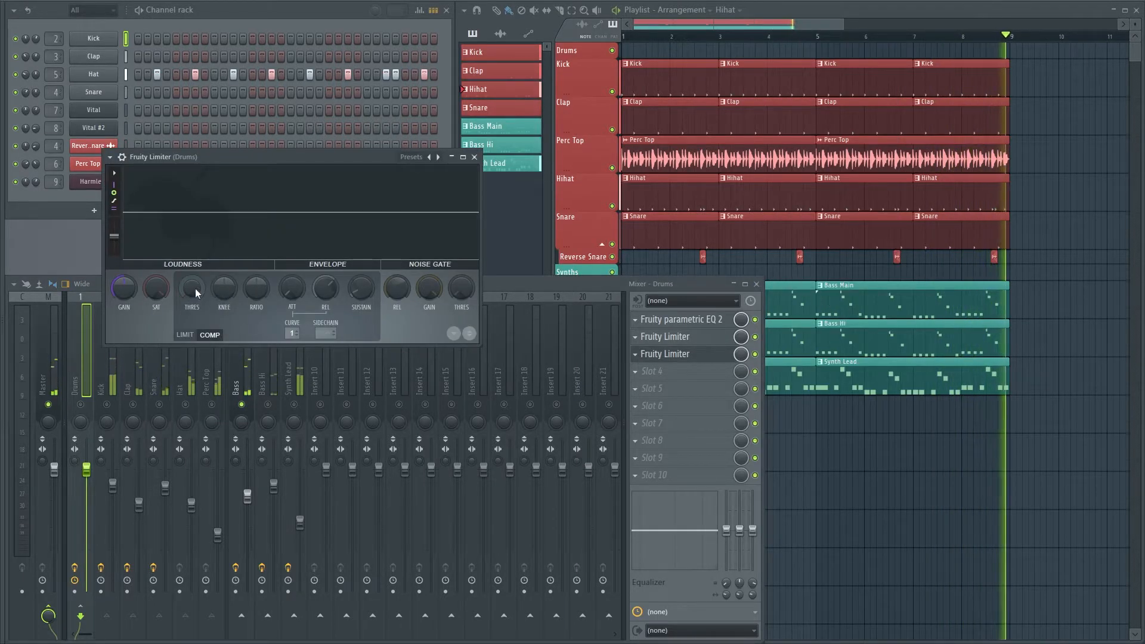
left_click_drag(196, 288, 195, 316)
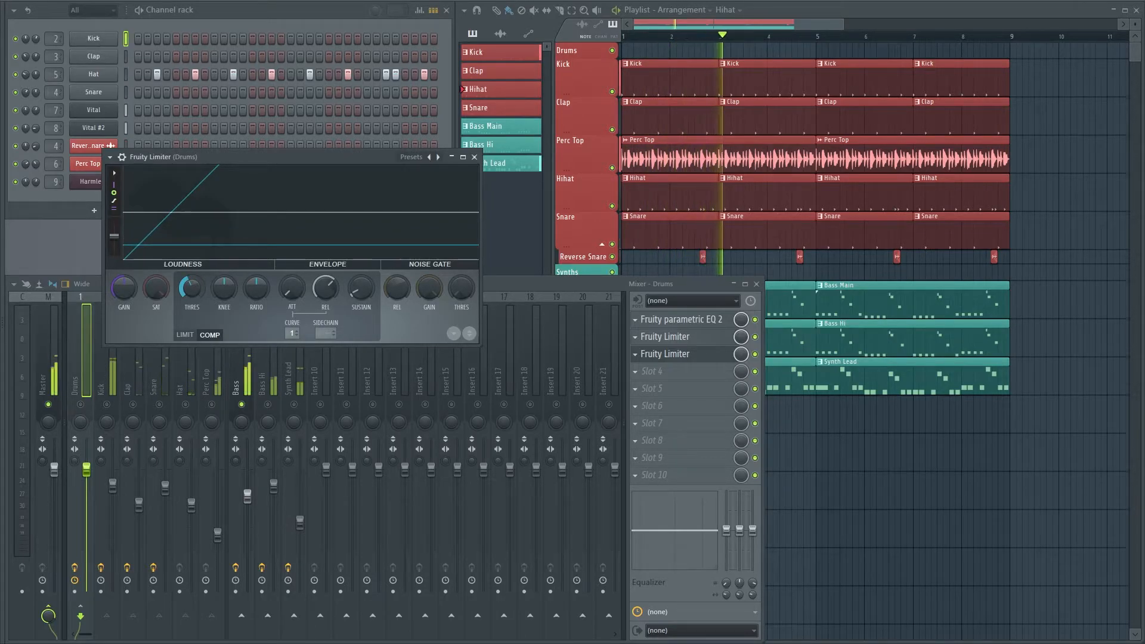
left_click(643, 356)
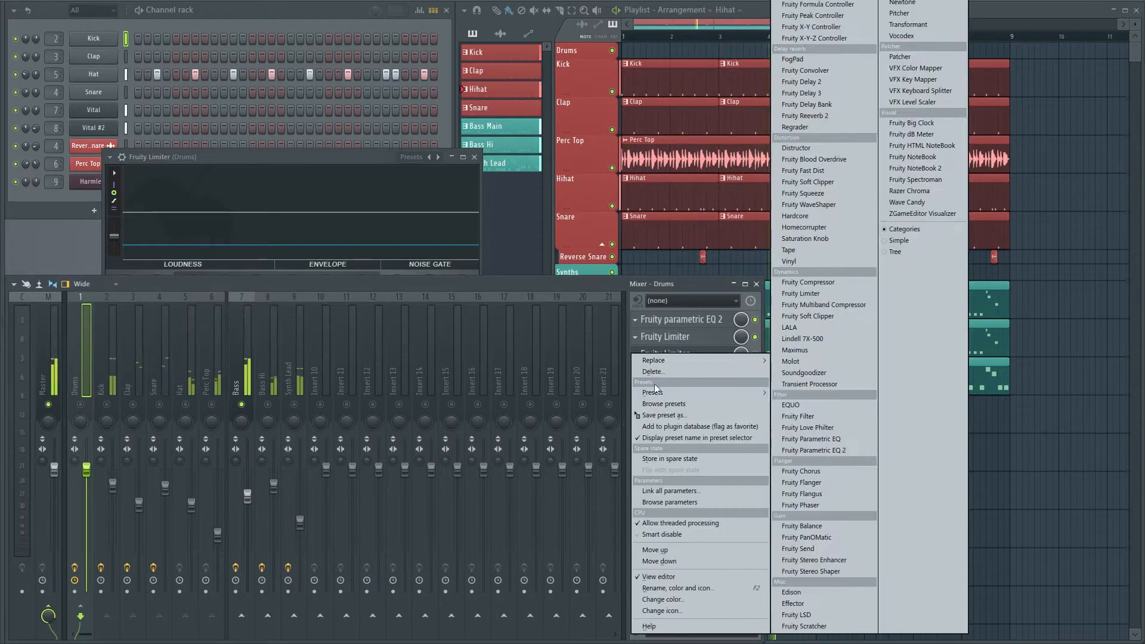
left_click(653, 371)
left_click(652, 340)
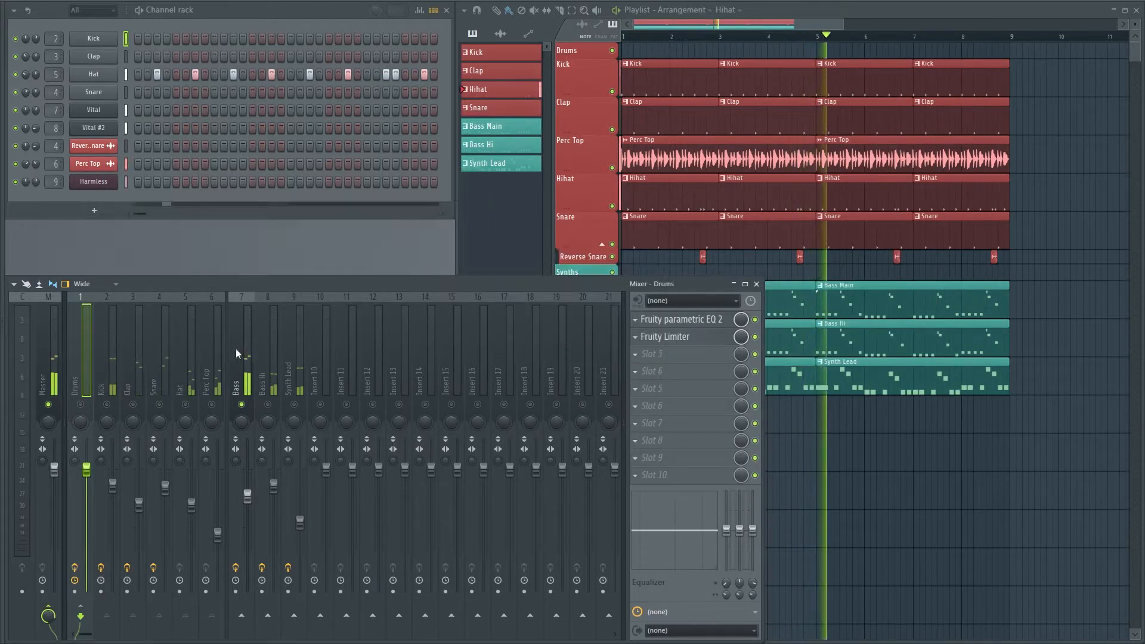
Load Fruity Limiter in the Bass track's second effect slot and put it in COMP mode
left_click(252, 345)
left_click(636, 337)
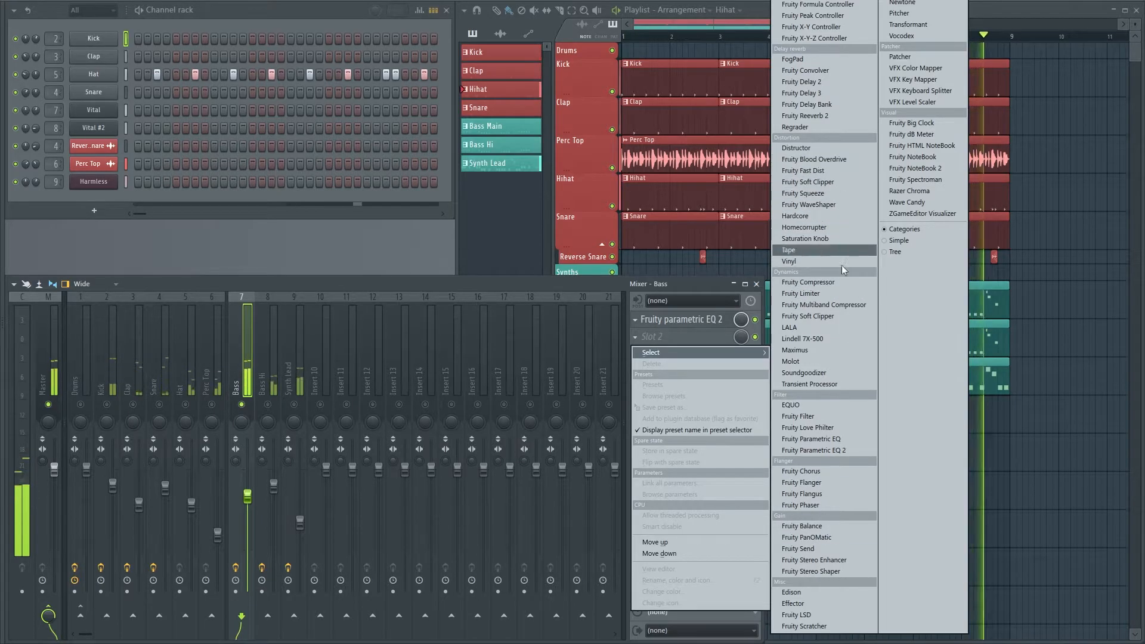
left_click(833, 293)
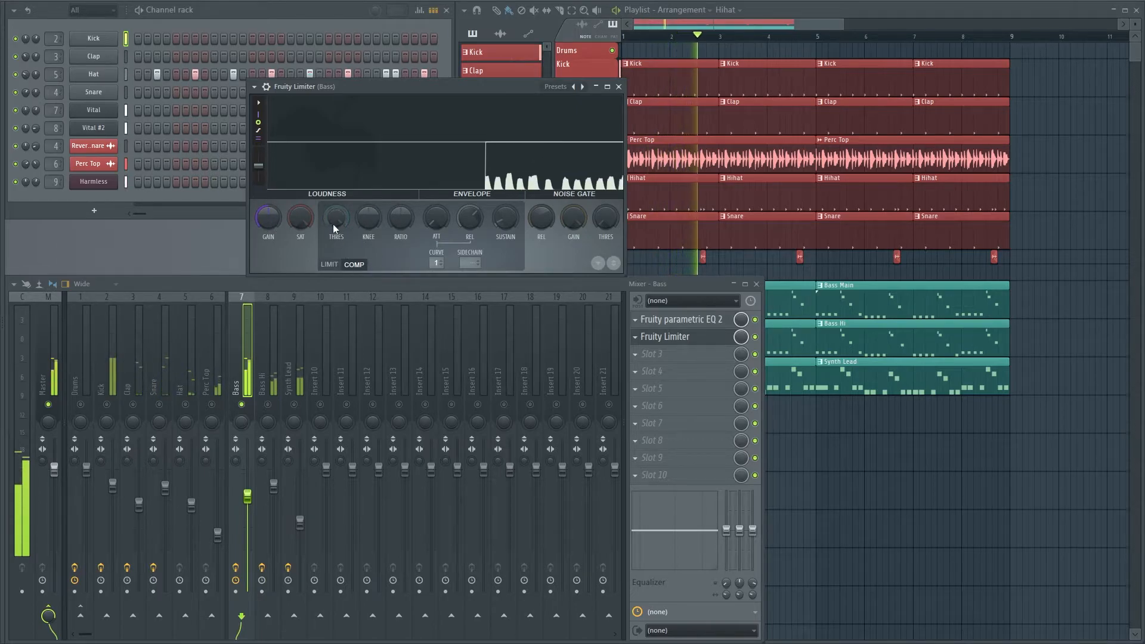
Lower the bass compressor's threshold to just under the bass peaks, raise its ratio and lengthen its attack slightly, and close it
left_click_drag(339, 217, 344, 245)
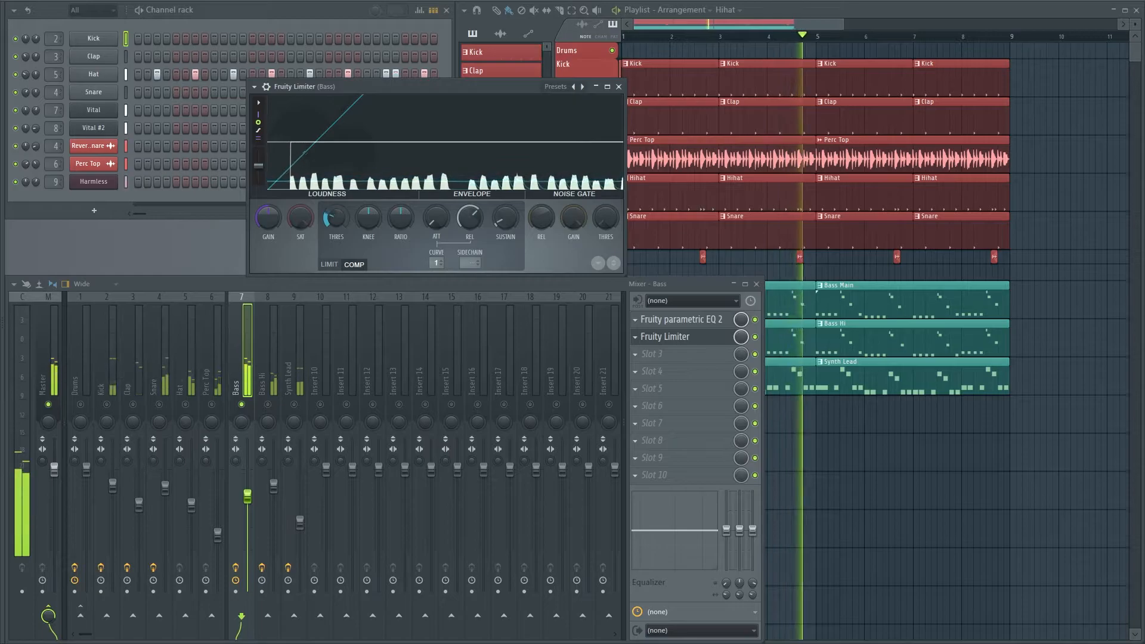
left_click_drag(412, 220, 411, 206)
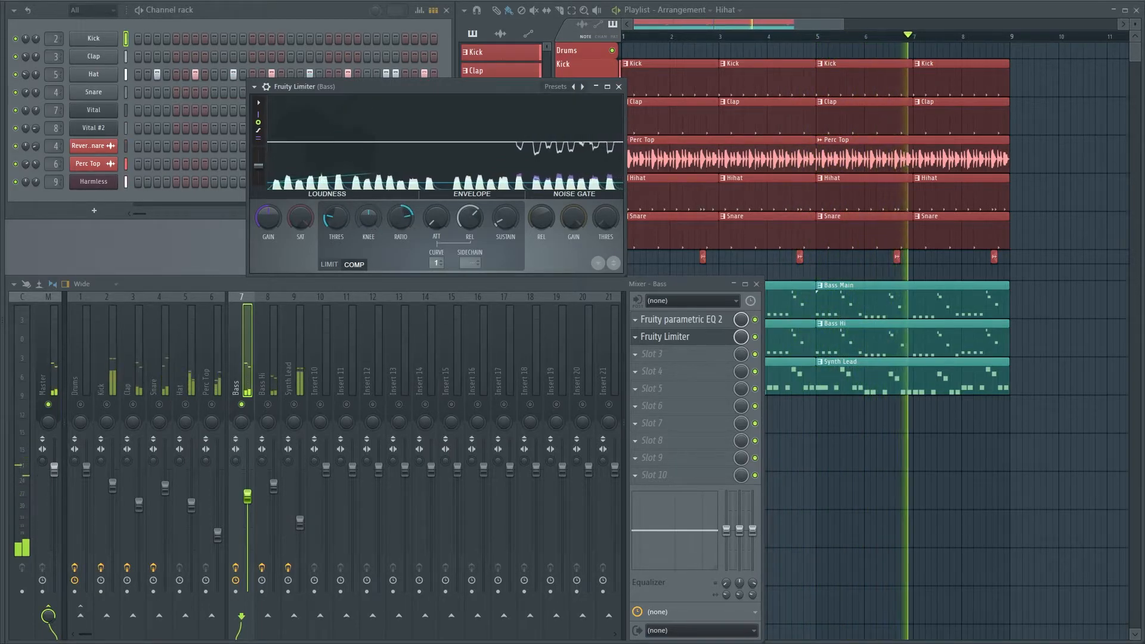
left_click_drag(429, 221, 429, 231)
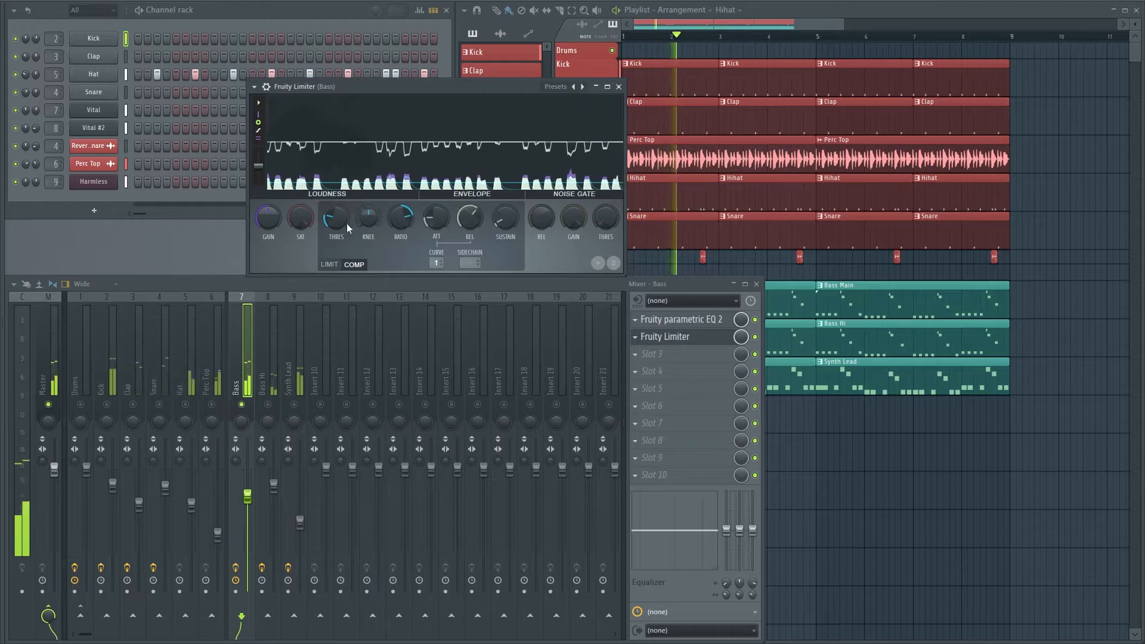
left_click_drag(338, 223, 338, 226)
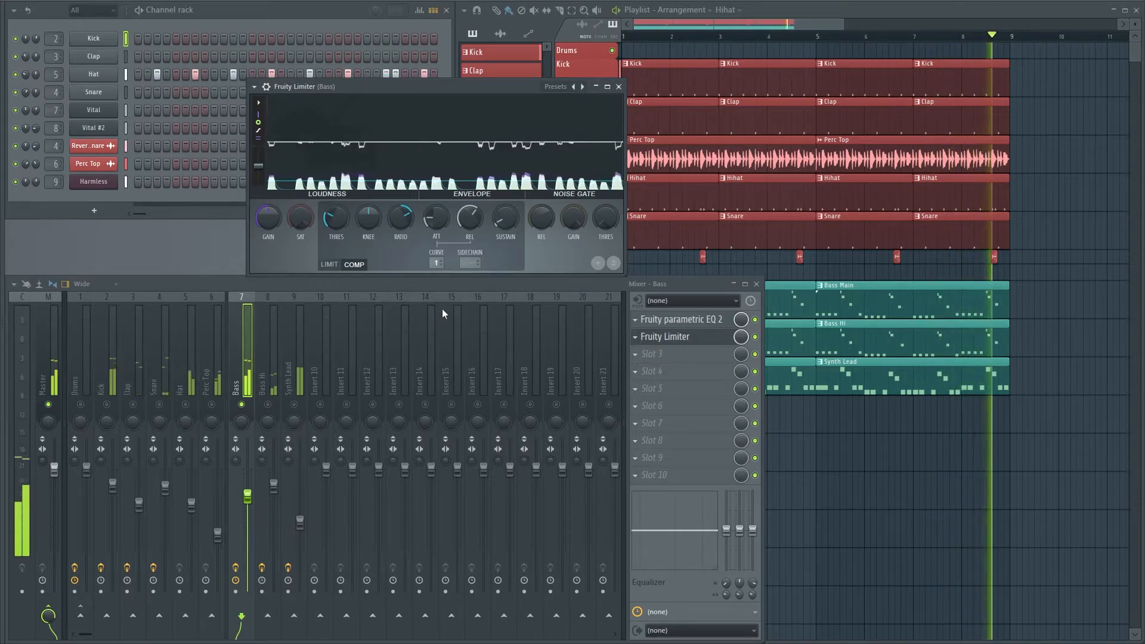
left_click(618, 88)
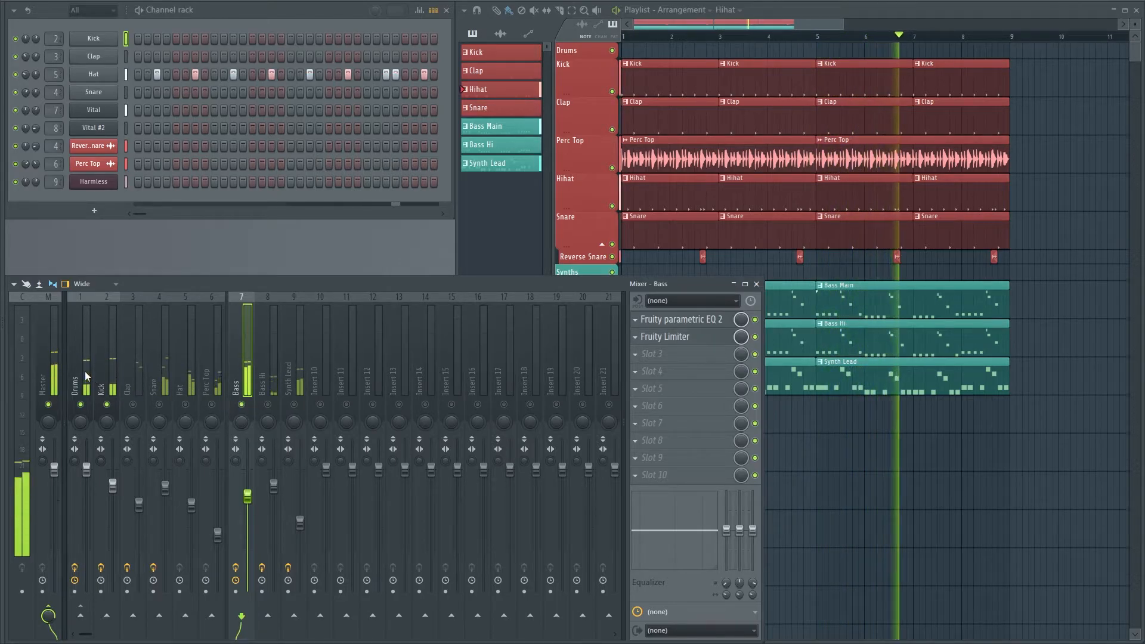
Enable the Drums and Kick tracks alongside the Bass, and load a second Fruity Limiter in COMP mode in the Bass track's third slot
left_click(80, 405)
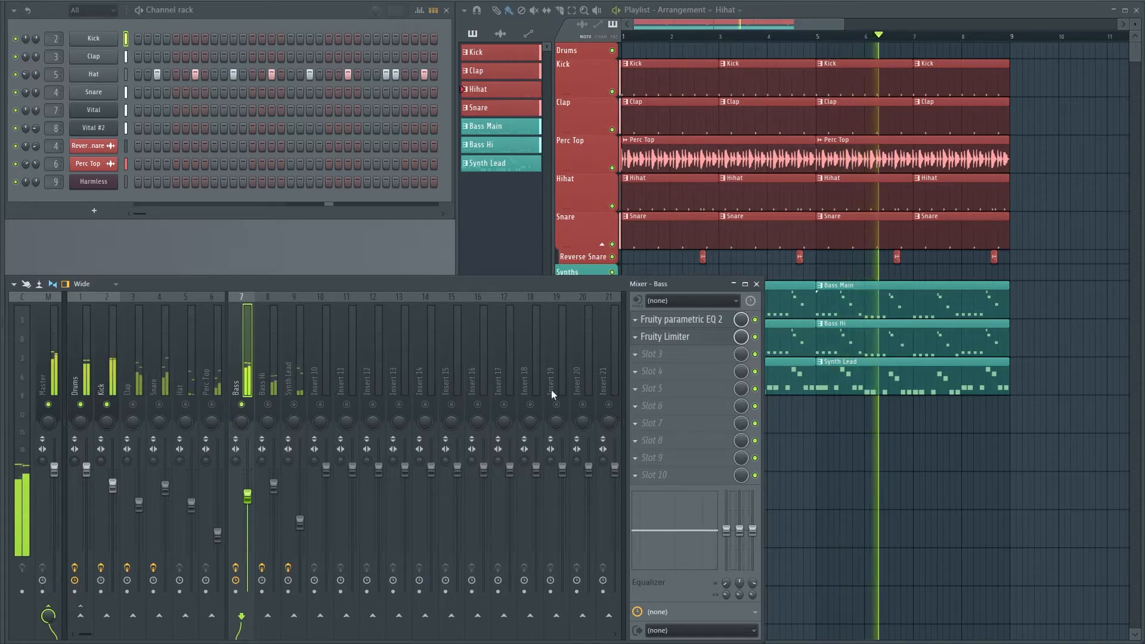
left_click(656, 353)
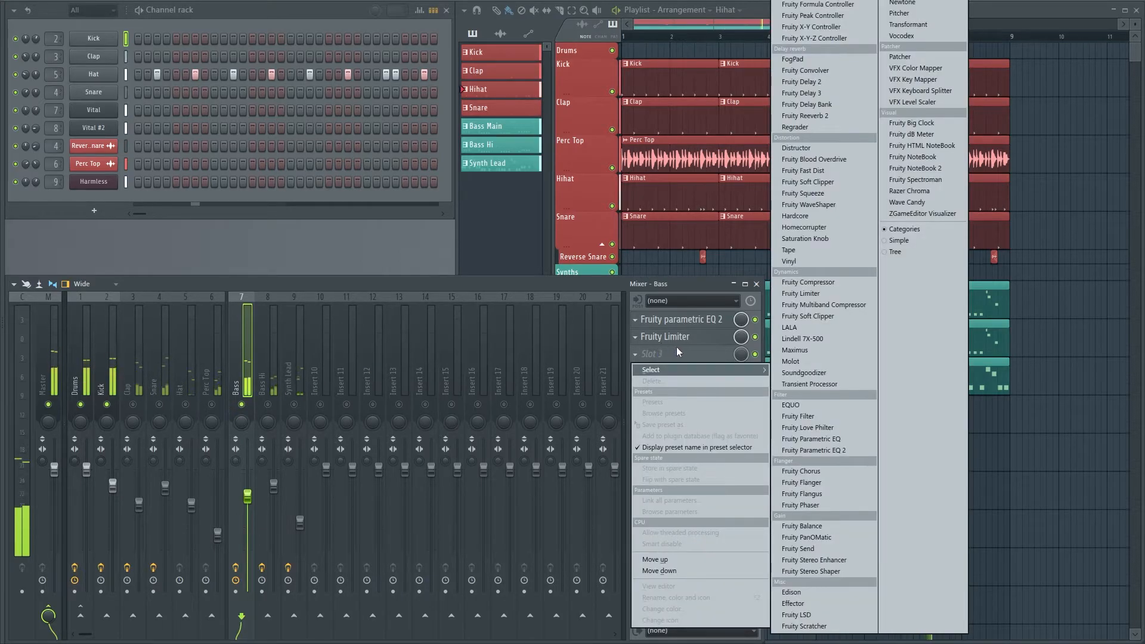
left_click(802, 294)
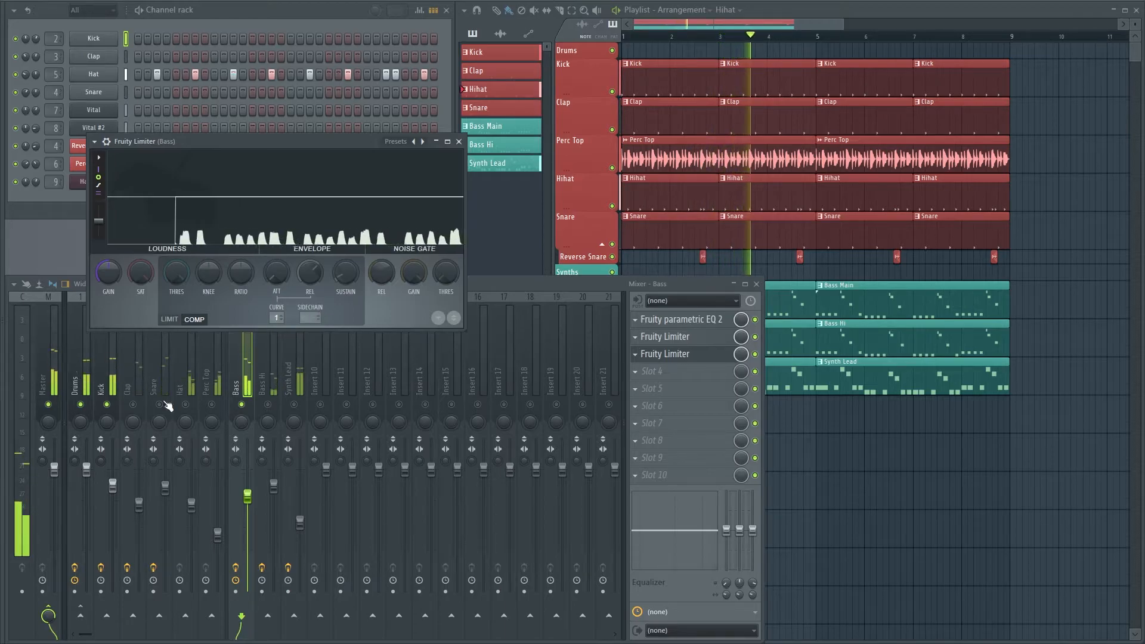
Sidechain the Kick mixer track to the Bass track
left_click(116, 382)
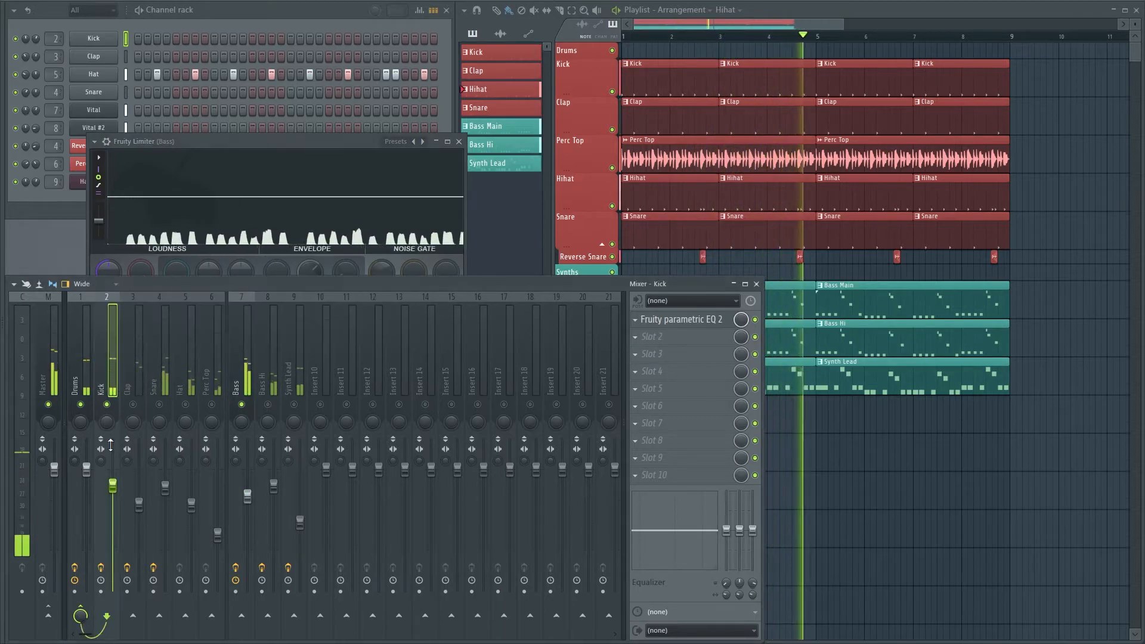
right_click(241, 615)
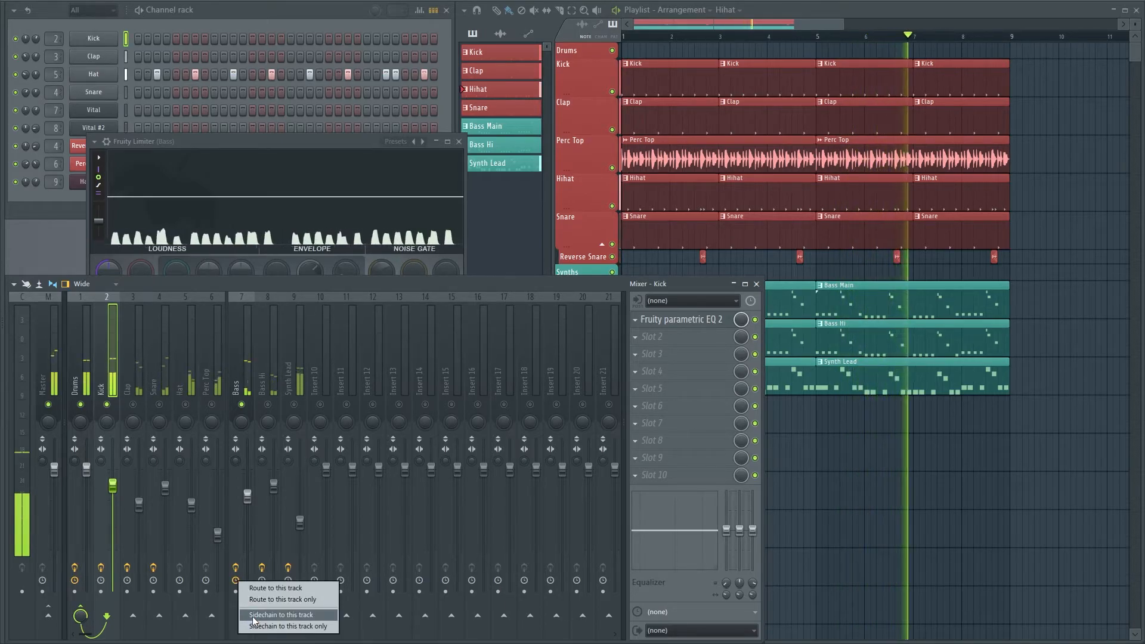
left_click(241, 617)
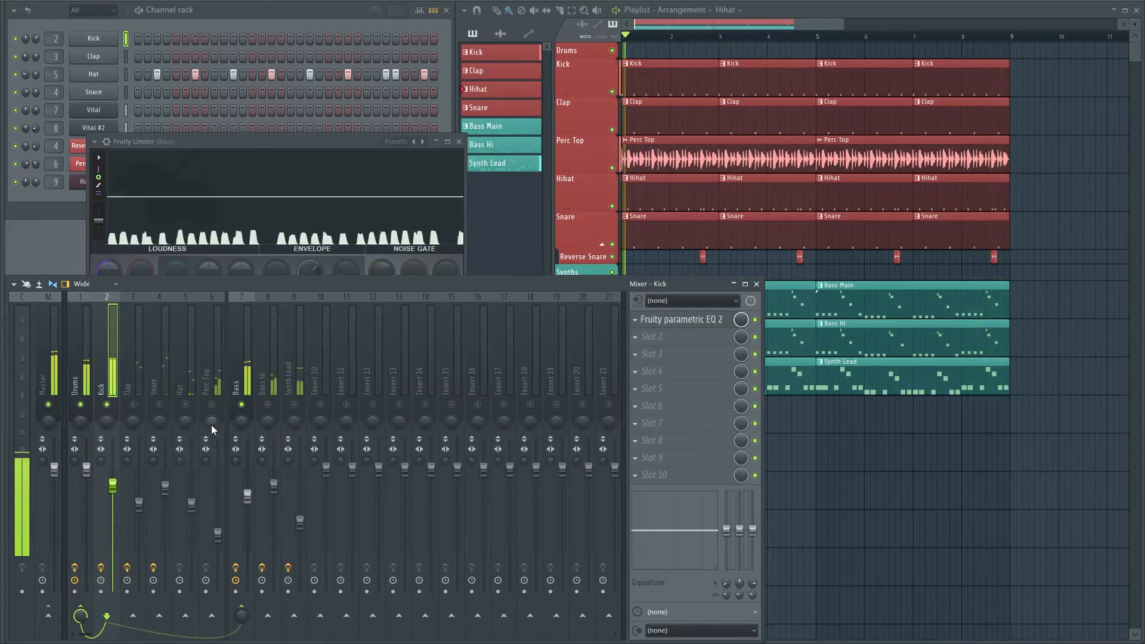
Set the sidechain input of the Bass track's second Fruity Limiter to 1, the Kick signal
left_click(240, 379)
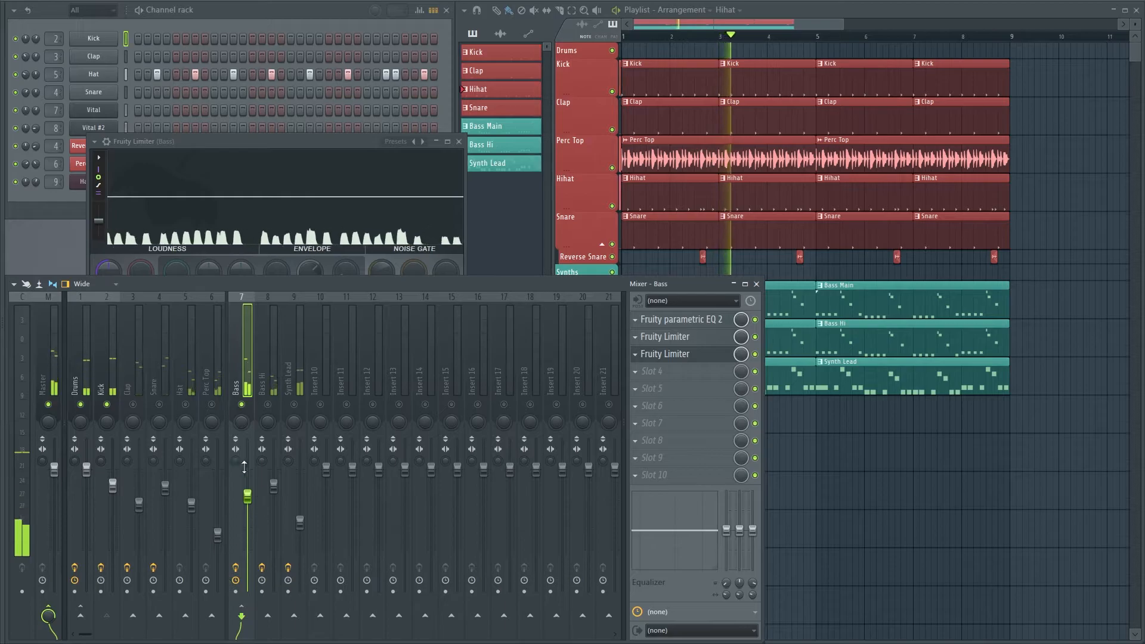
left_click(274, 178)
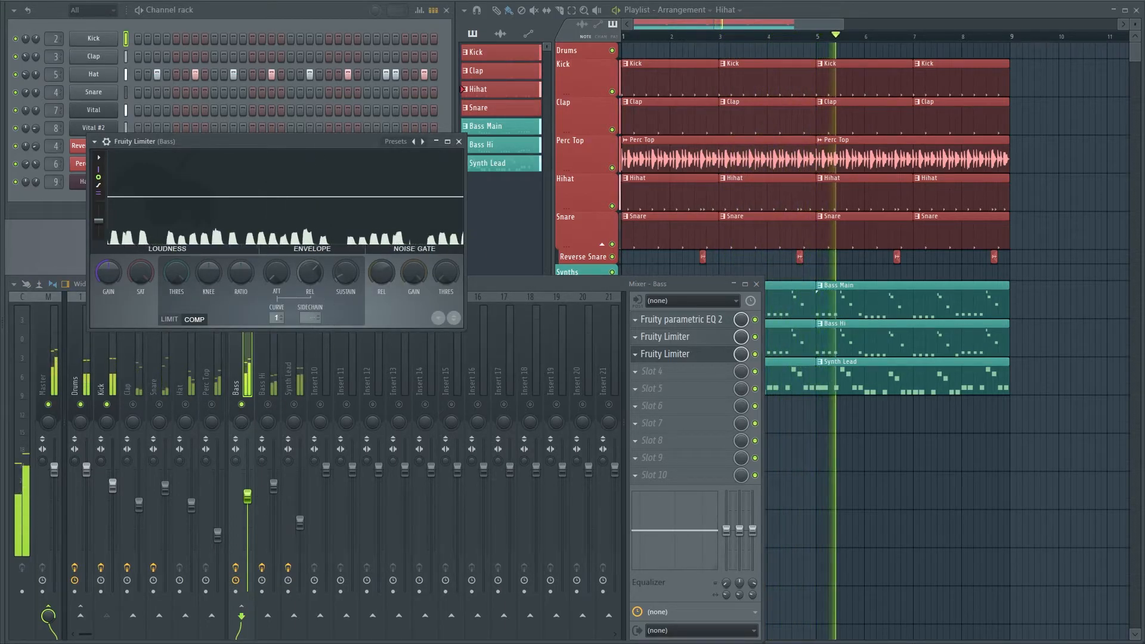
right_click(315, 316)
left_click(322, 332)
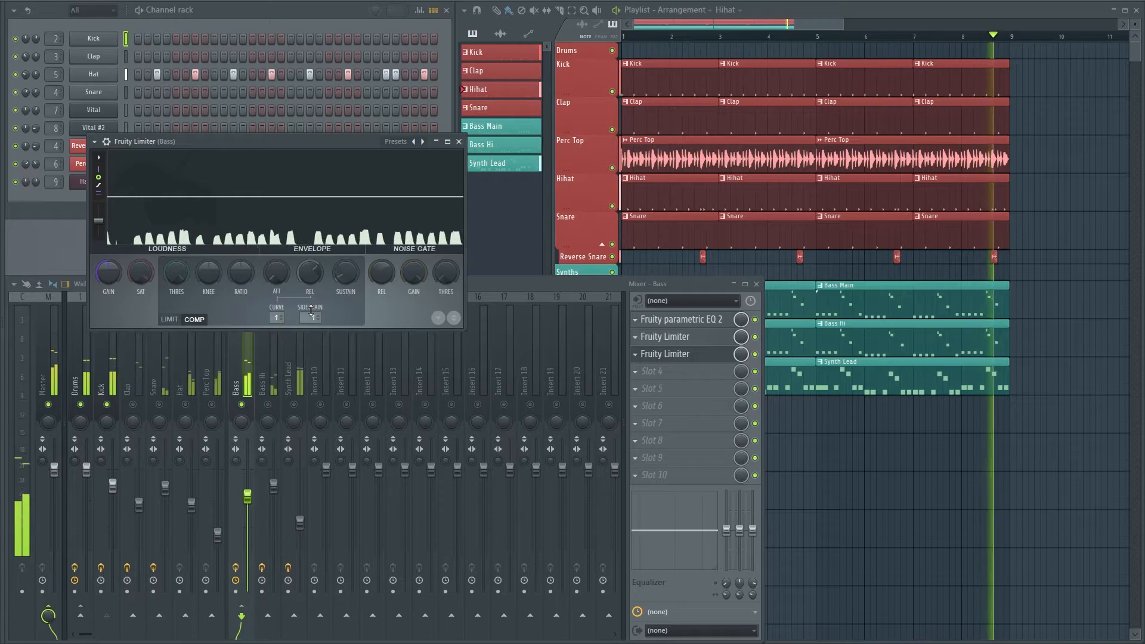
Lower the sidechain compressor's threshold, raise its ratio, and adjust its attack and release so the kick ducks the bass
left_click_drag(181, 270, 182, 287)
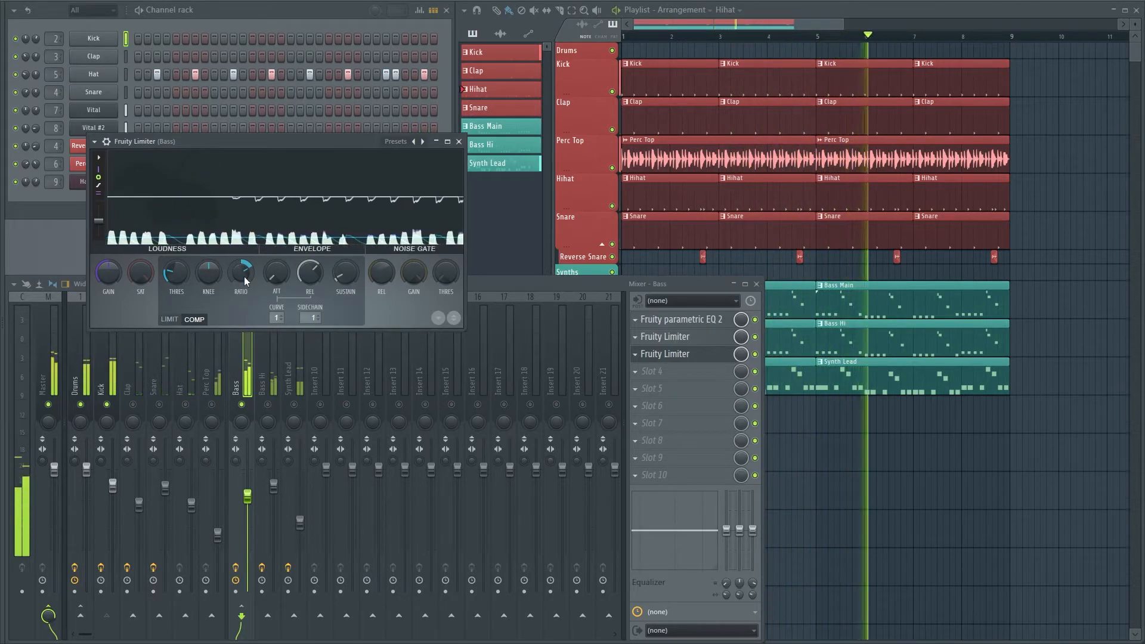
left_click_drag(277, 275, 310, 272)
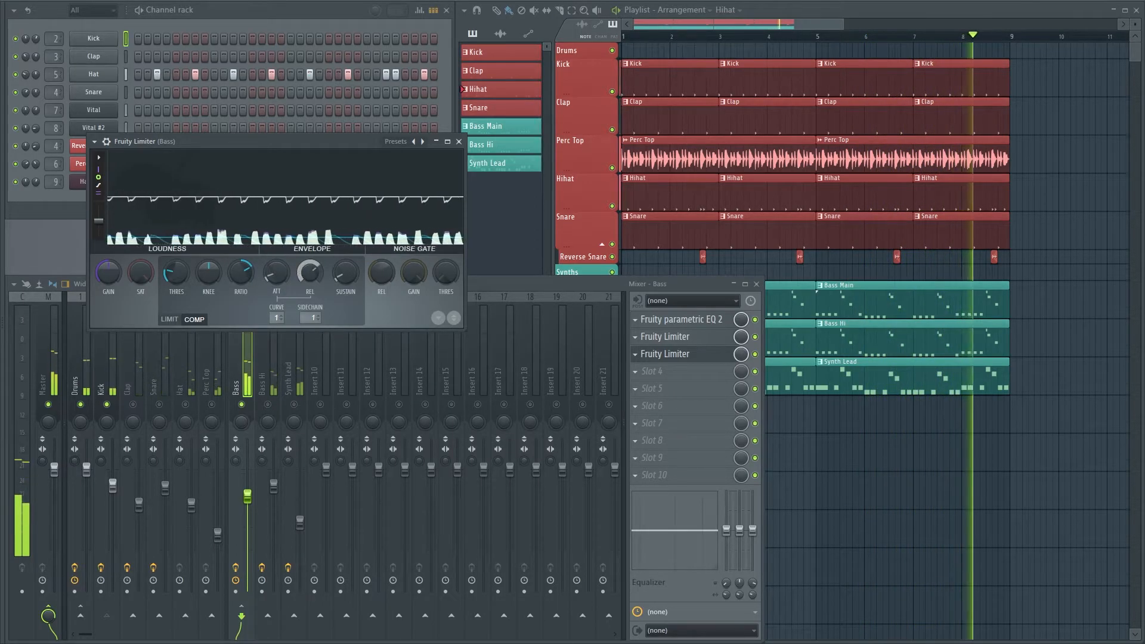
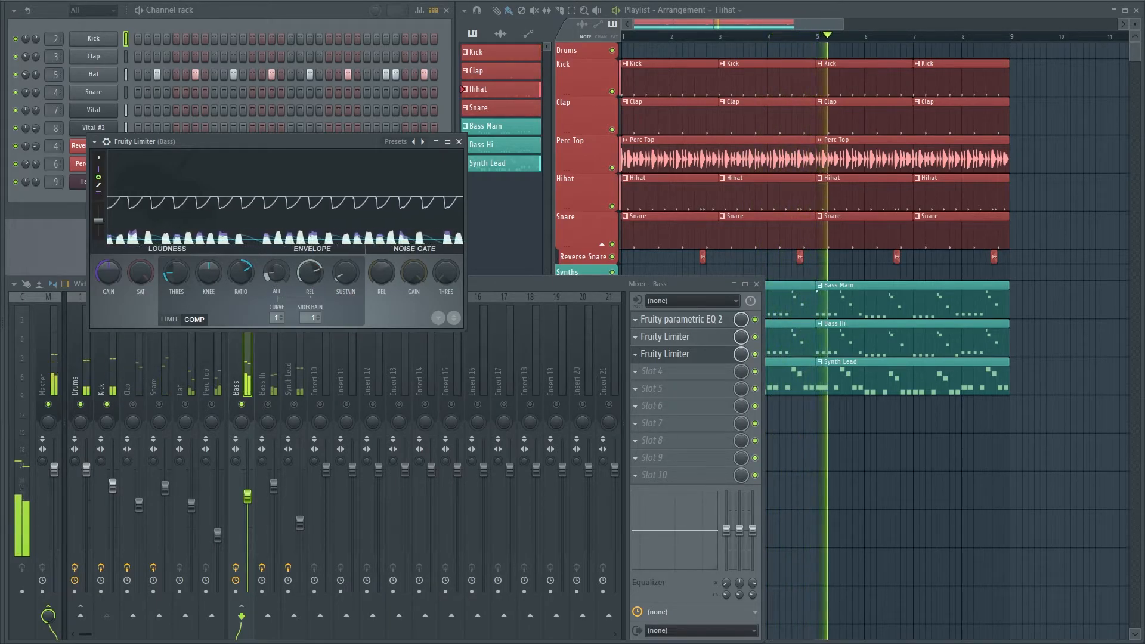
Load a second Fruity Parametric EQ 2 in the Kick track's second slot and cut the highs with its band 7
left_click(110, 384)
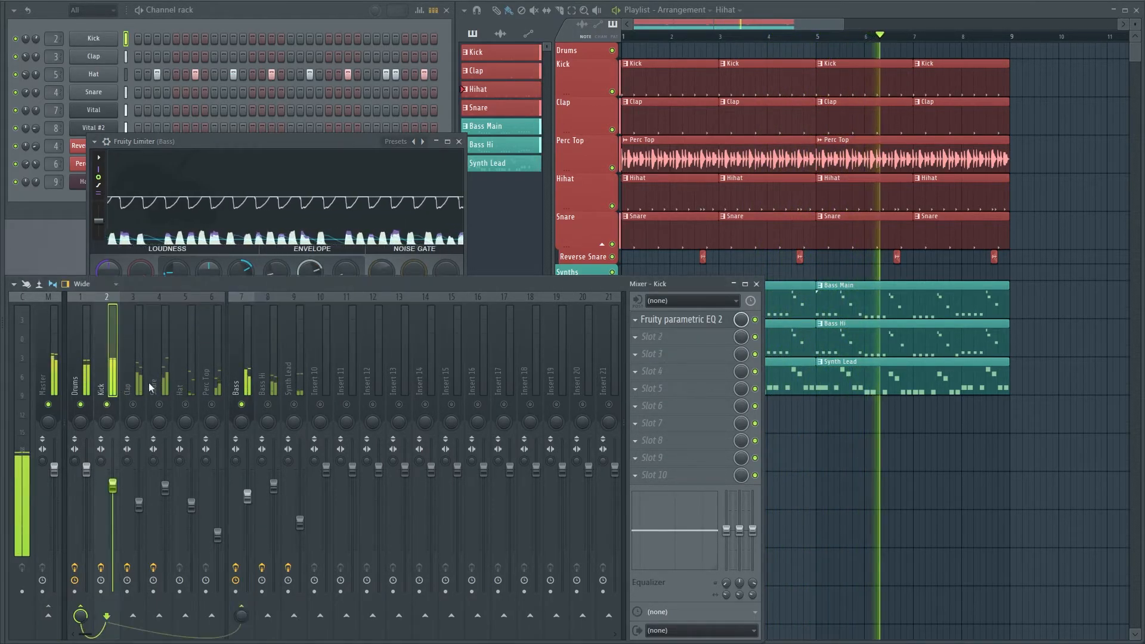
left_click(672, 319)
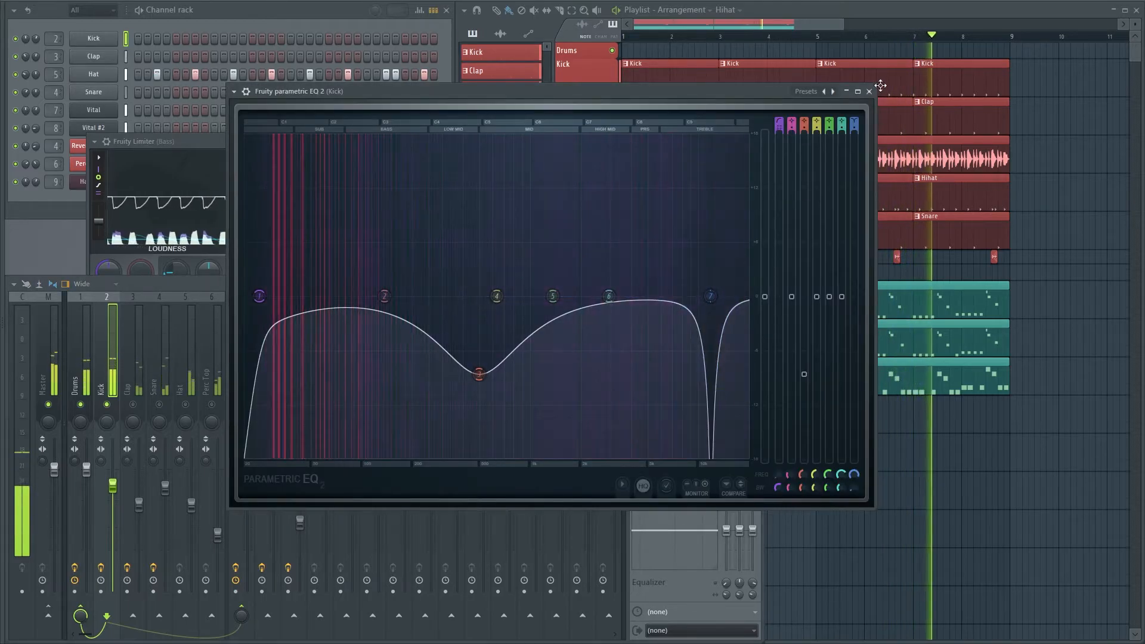
left_click(869, 91)
left_click(650, 338)
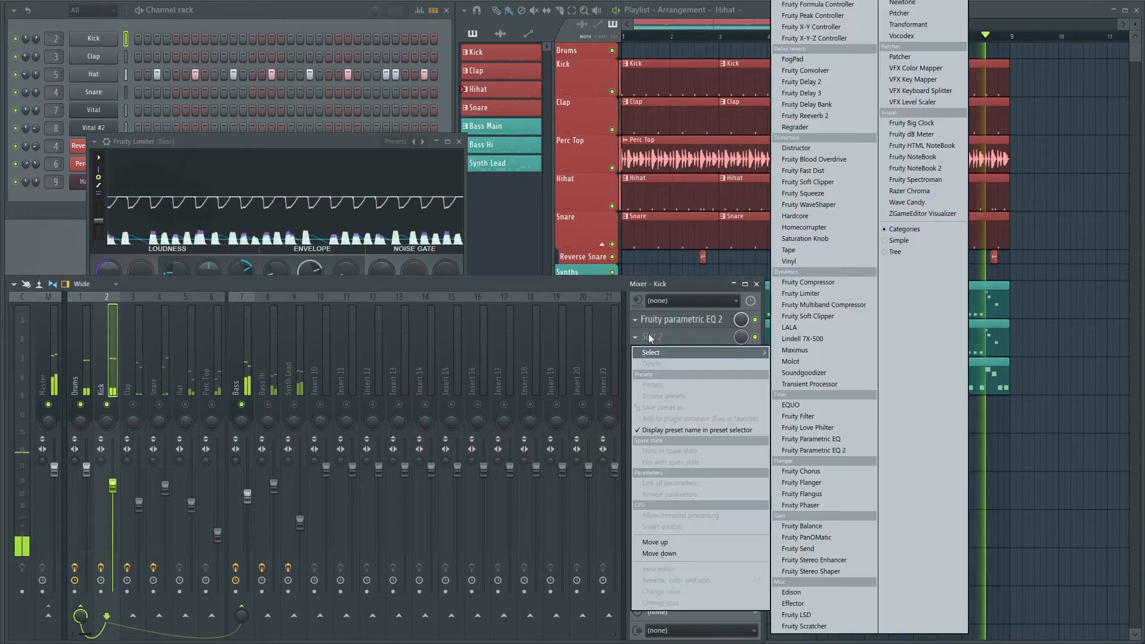
left_click(813, 451)
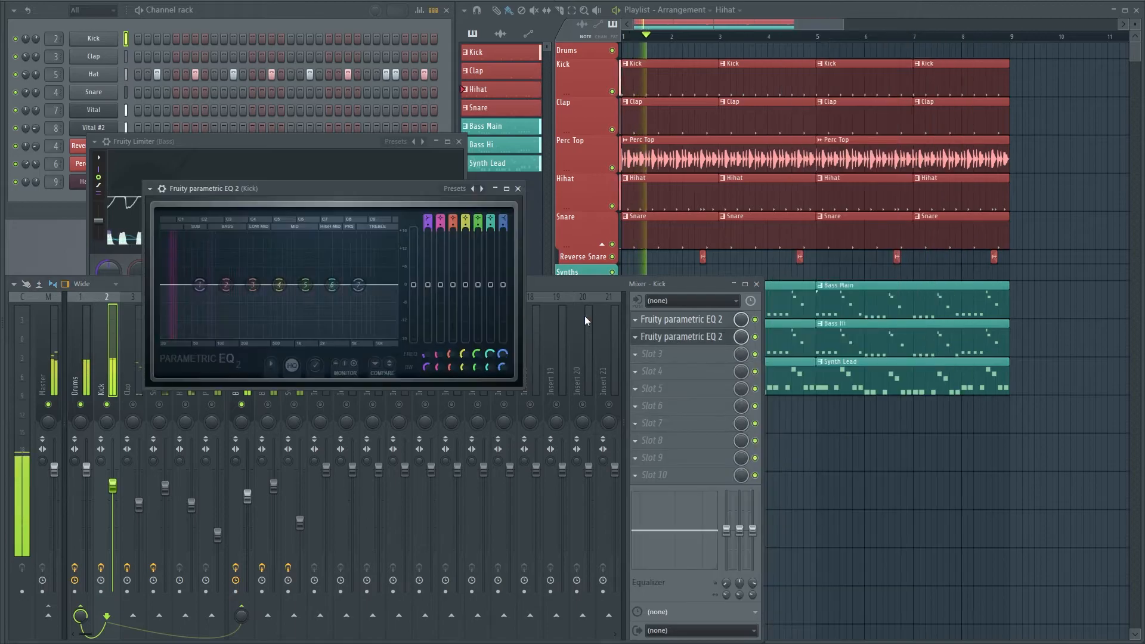
left_click_drag(365, 285, 356, 295)
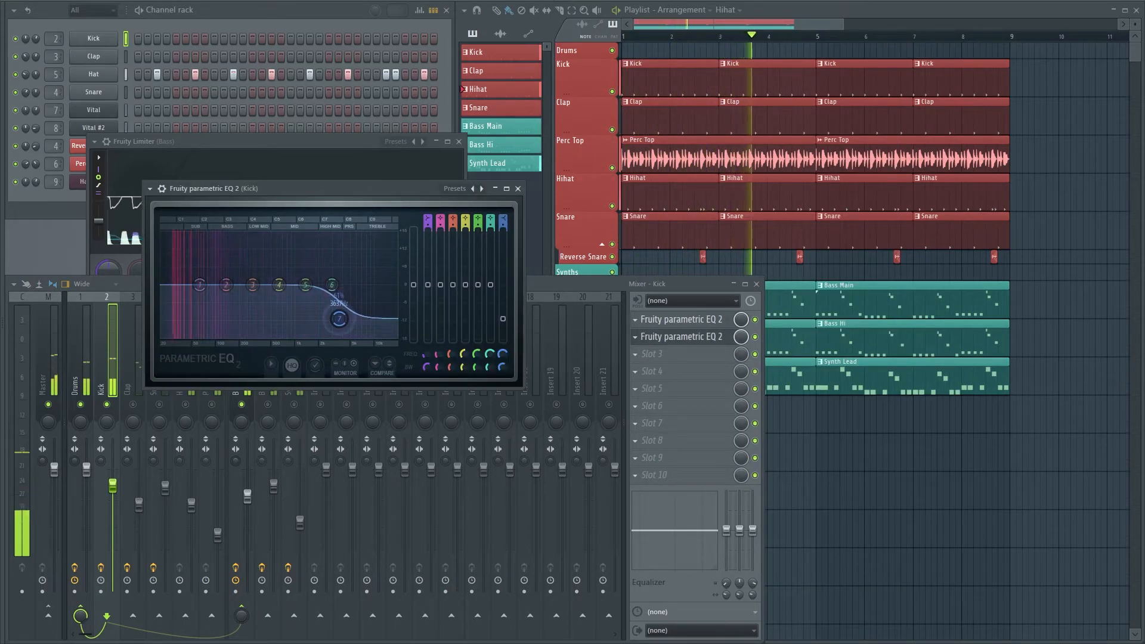
left_click(517, 188)
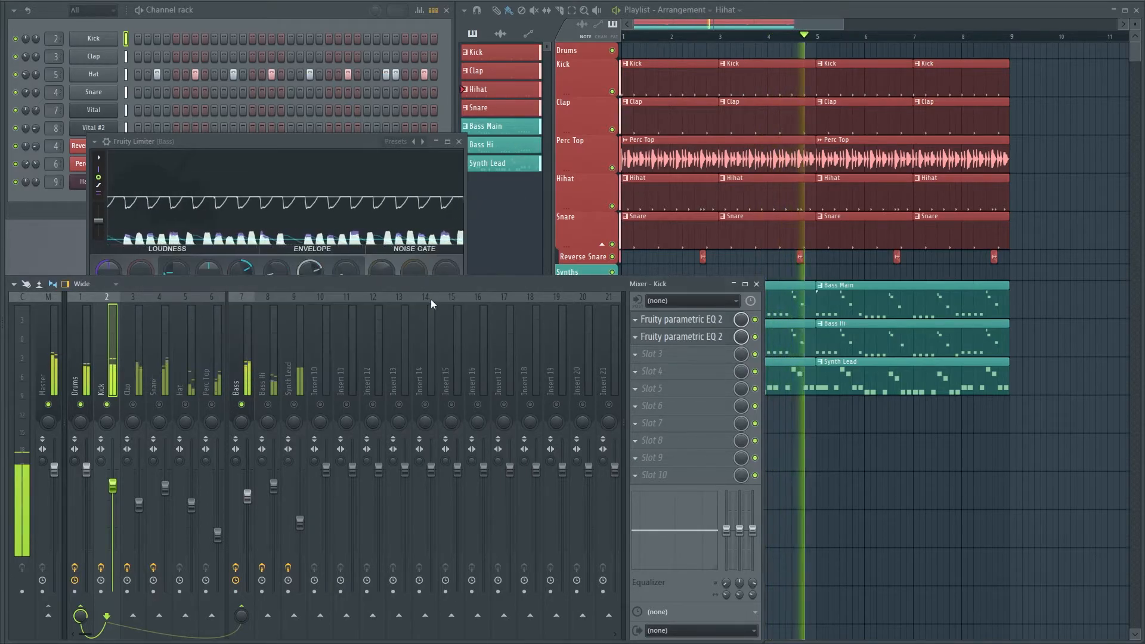
Load a Fruity Limiter in the Bass Hi track's second slot and close the Bass track's limiter window
left_click(241, 296)
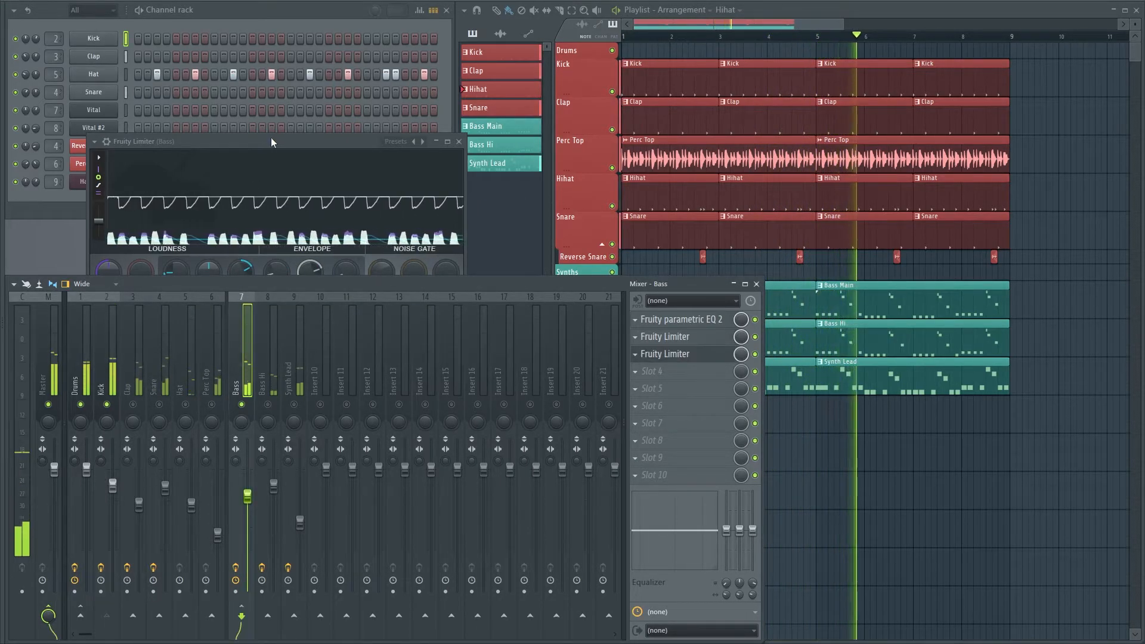
left_click_drag(271, 141, 355, 73)
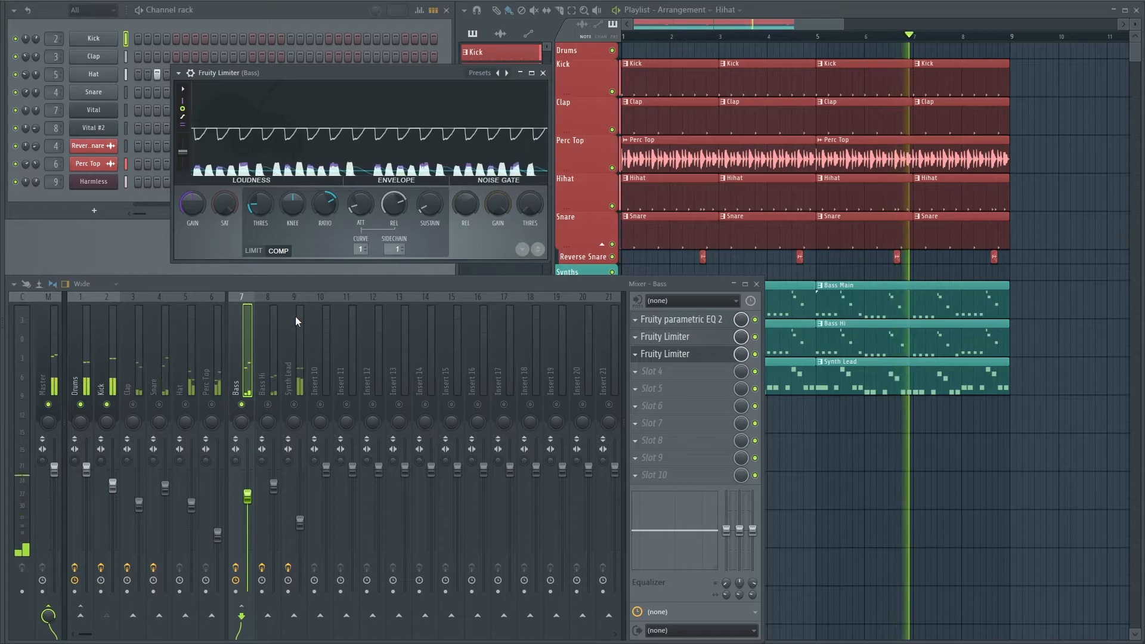
left_click(266, 373)
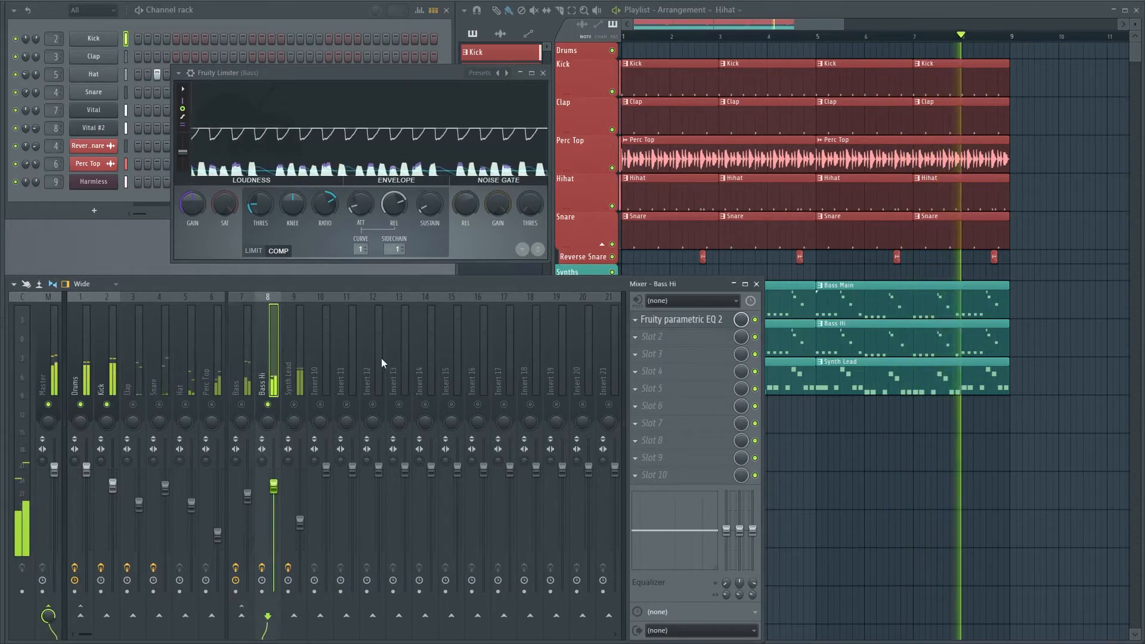
left_click(652, 337)
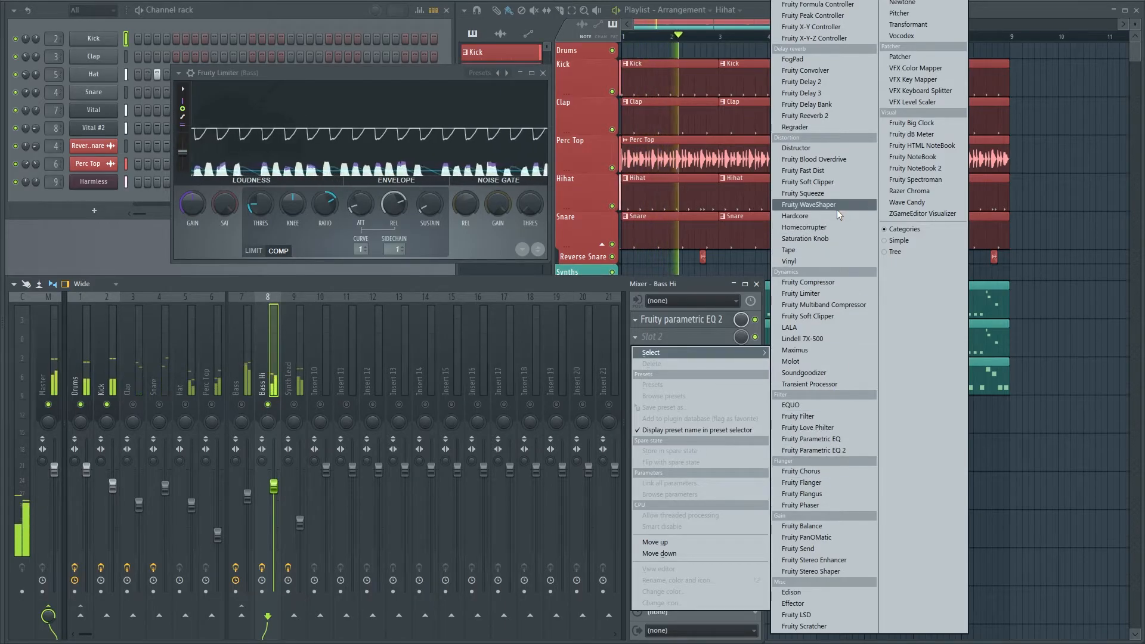
left_click(835, 295)
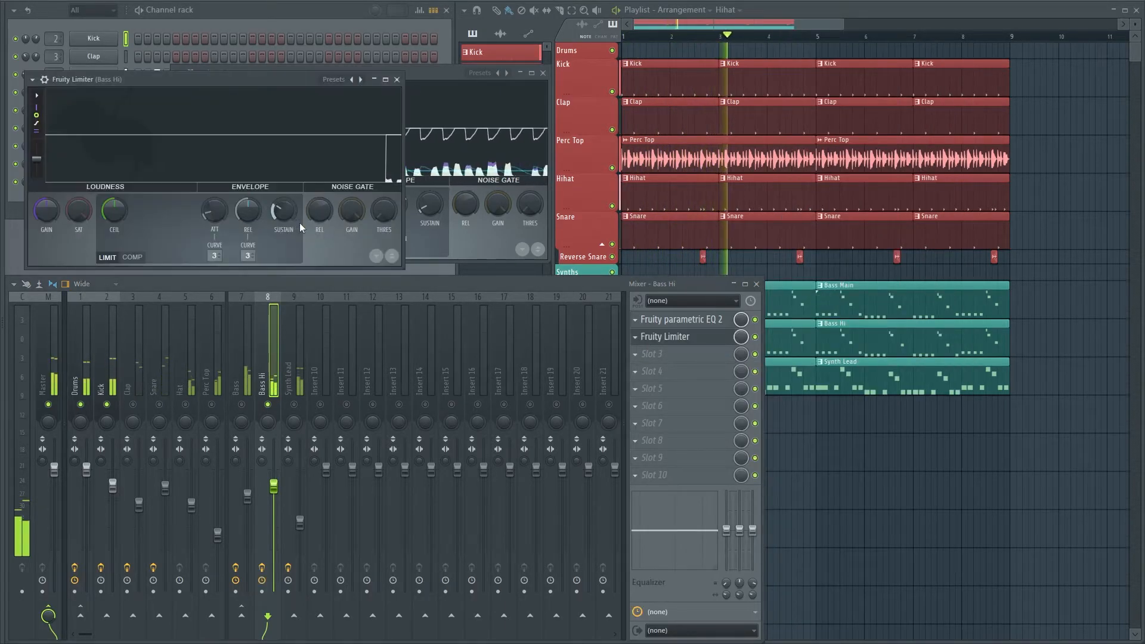
left_click_drag(263, 79, 475, 191)
left_click(543, 74)
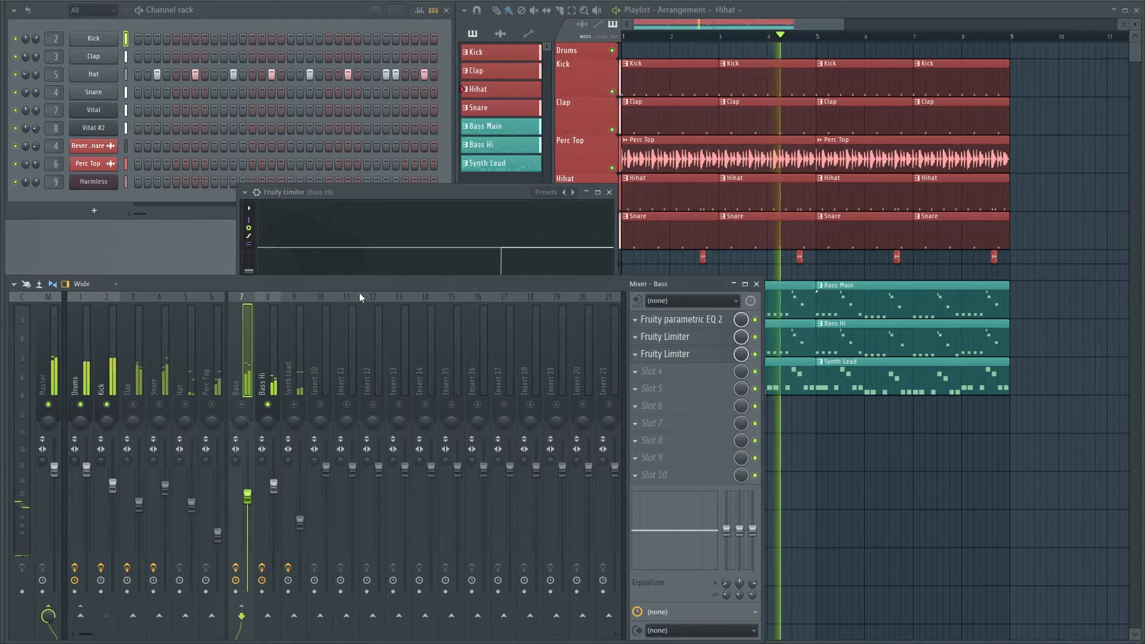
left_click(403, 200)
Sidechain the Kick mixer track to the Bass Hi track
left_click(99, 371)
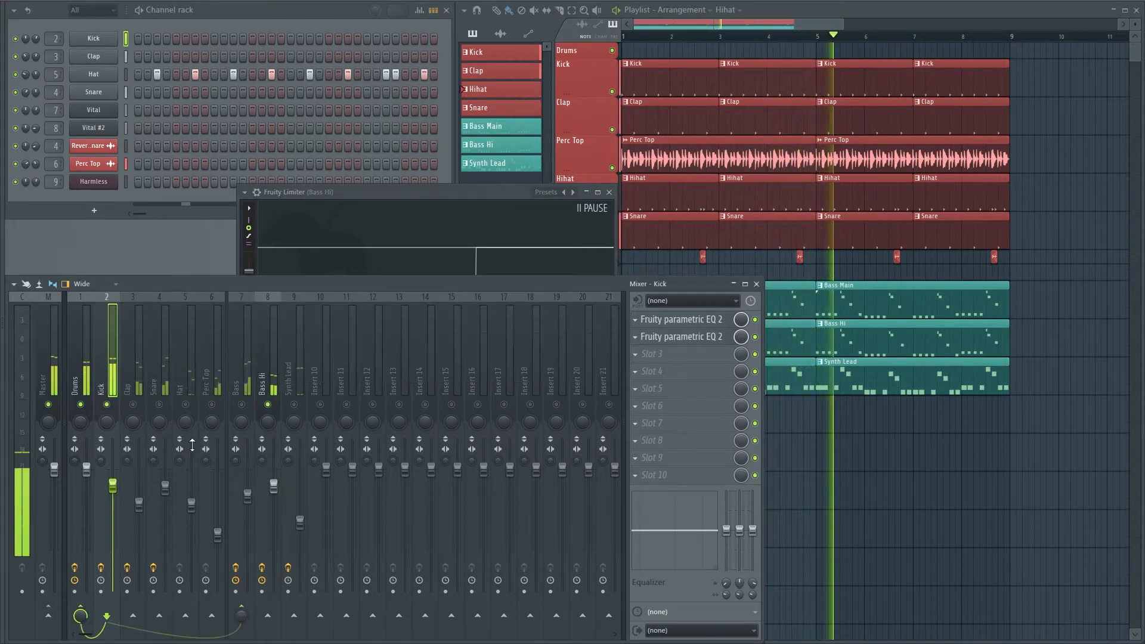
right_click(270, 616)
left_click(315, 614)
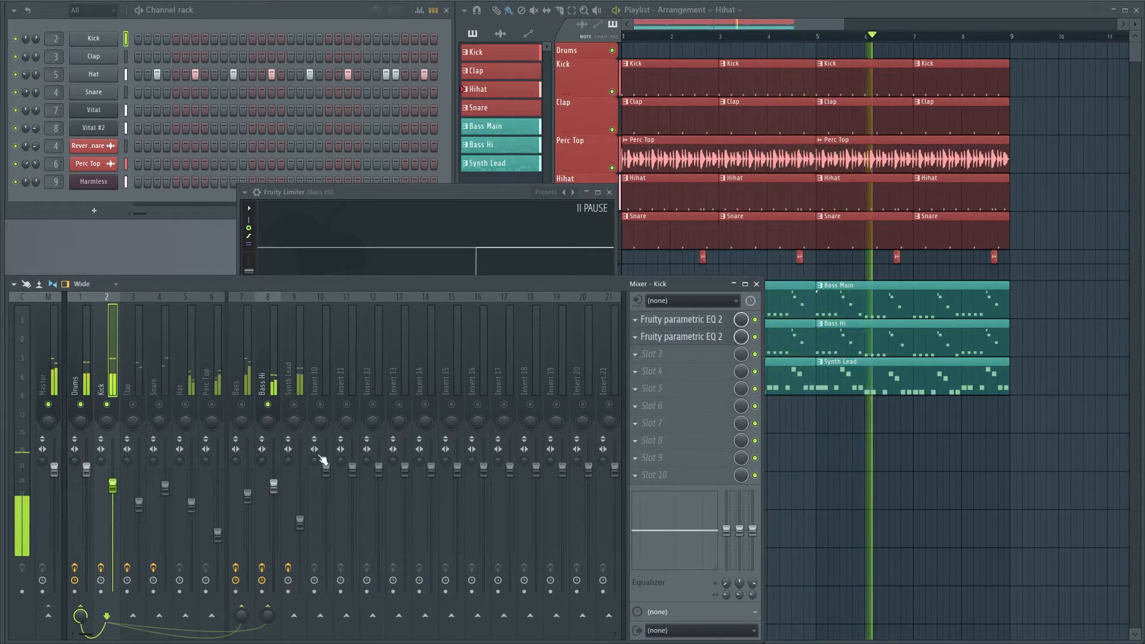
Set Bass Hi's limiter to COMP with sidechain input 1, lower the threshold, raise the ratio, and adjust knee, attack and release for kick ducking
left_click(331, 195)
left_click(343, 370)
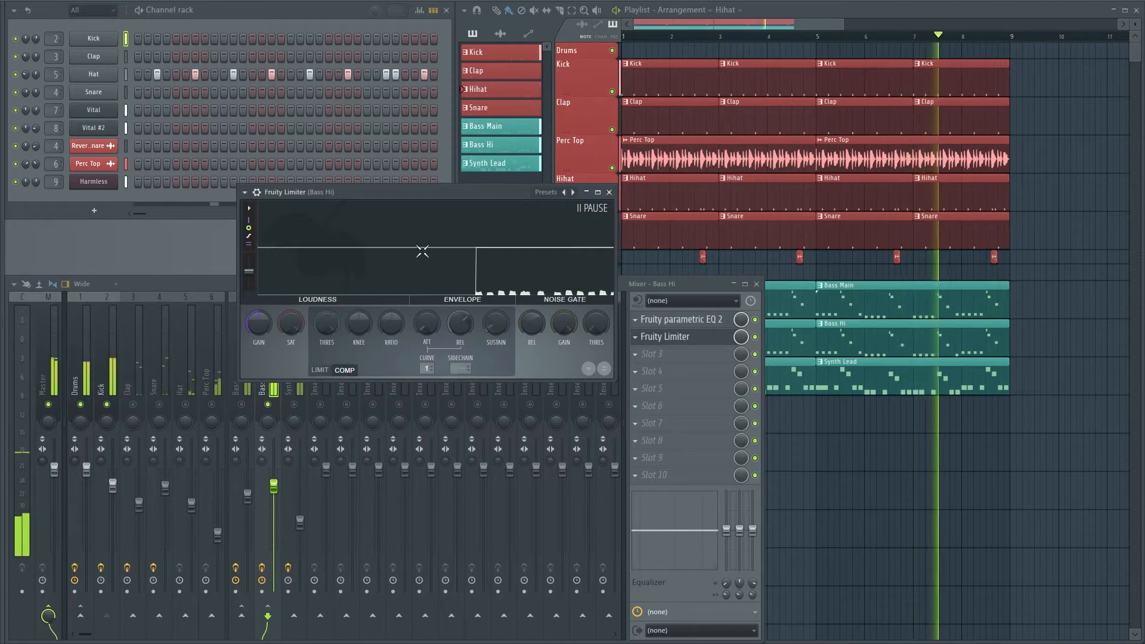
left_click_drag(326, 323, 326, 384)
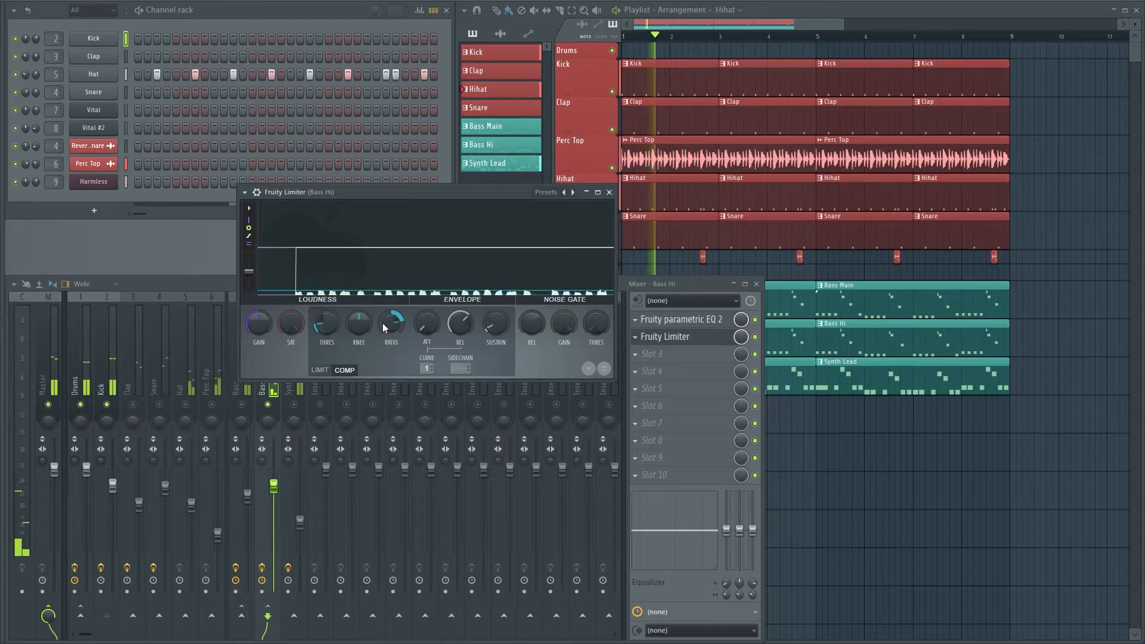
left_click_drag(363, 328, 363, 322)
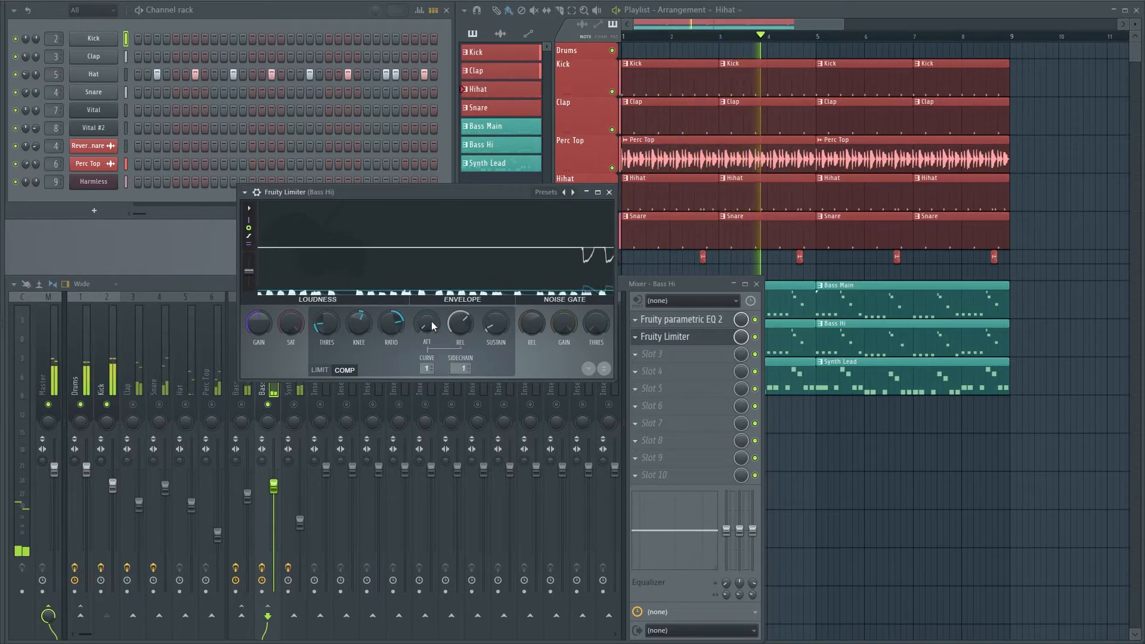
left_click_drag(431, 321, 461, 323)
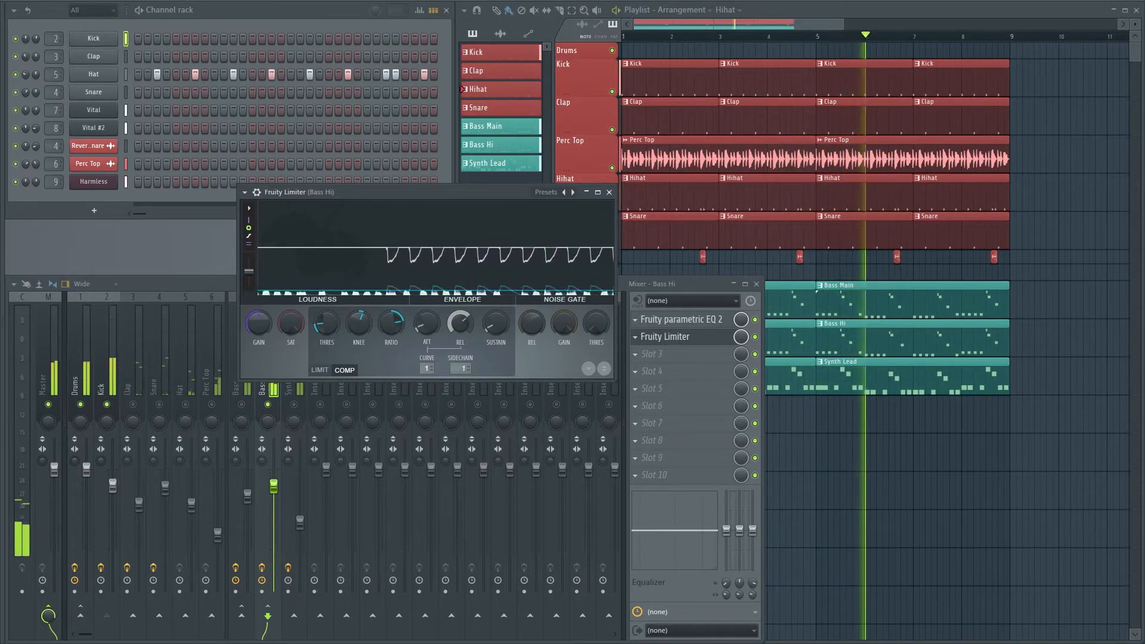
left_click(610, 193)
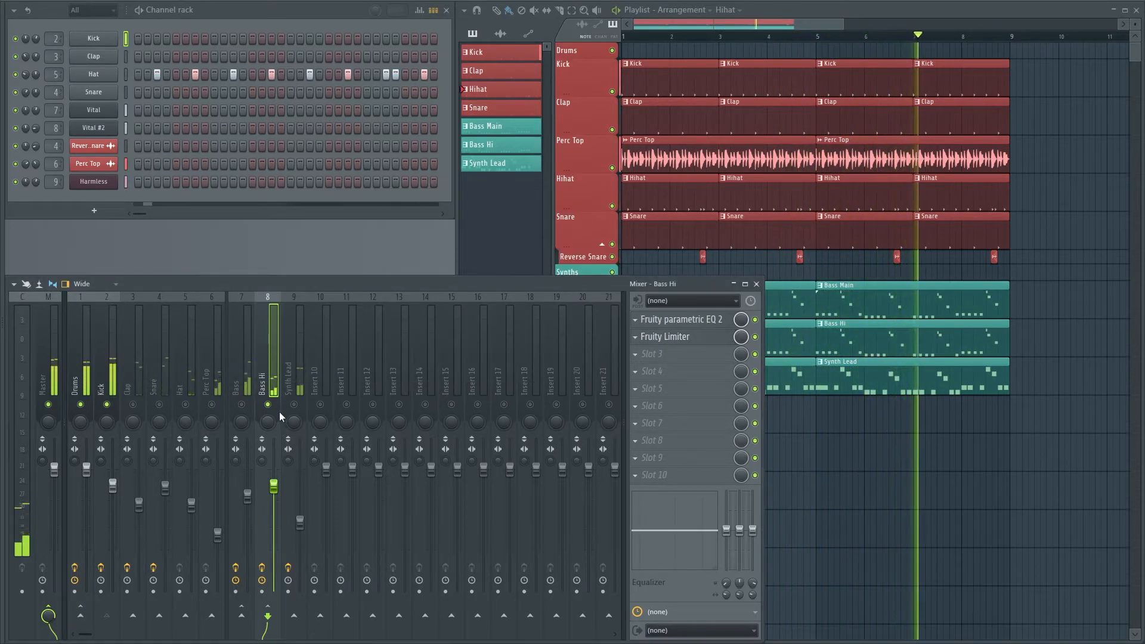
Enable all mixer tracks again and play the full arrangement to check the overall mix
key("space")
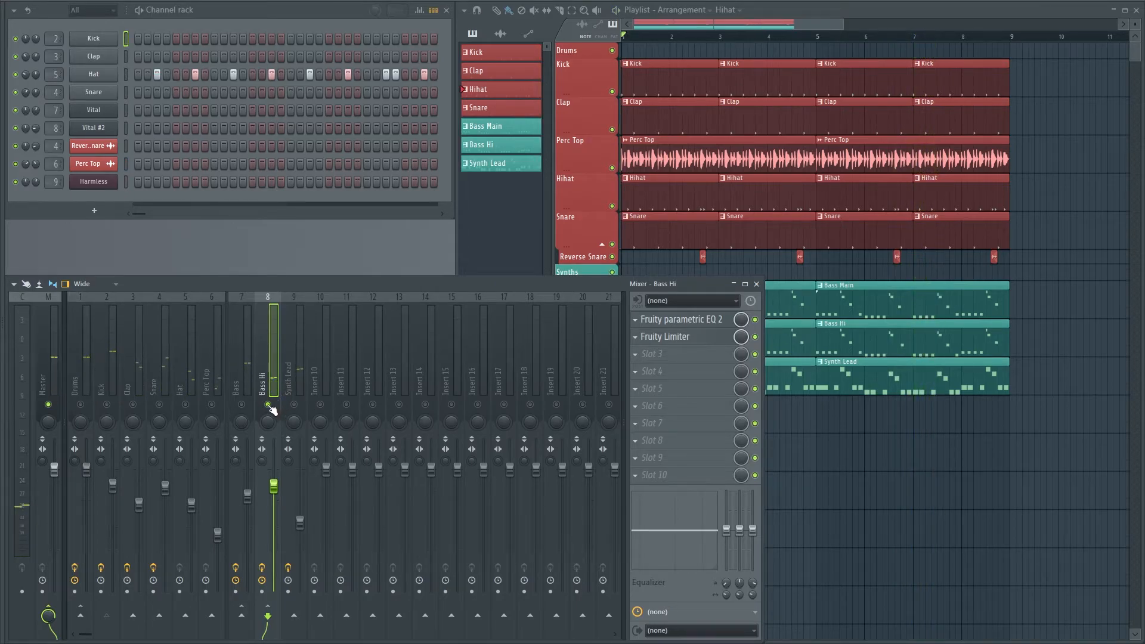
left_click(268, 405, "ctrl")
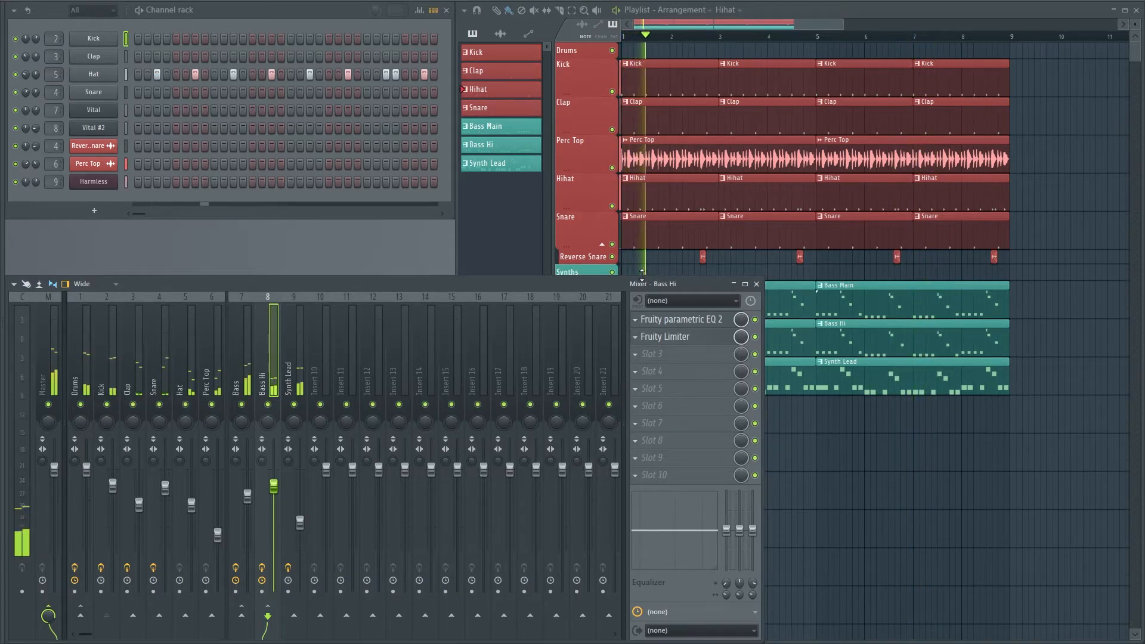
right_click(834, 411)
left_click_drag(403, 282, 409, 250)
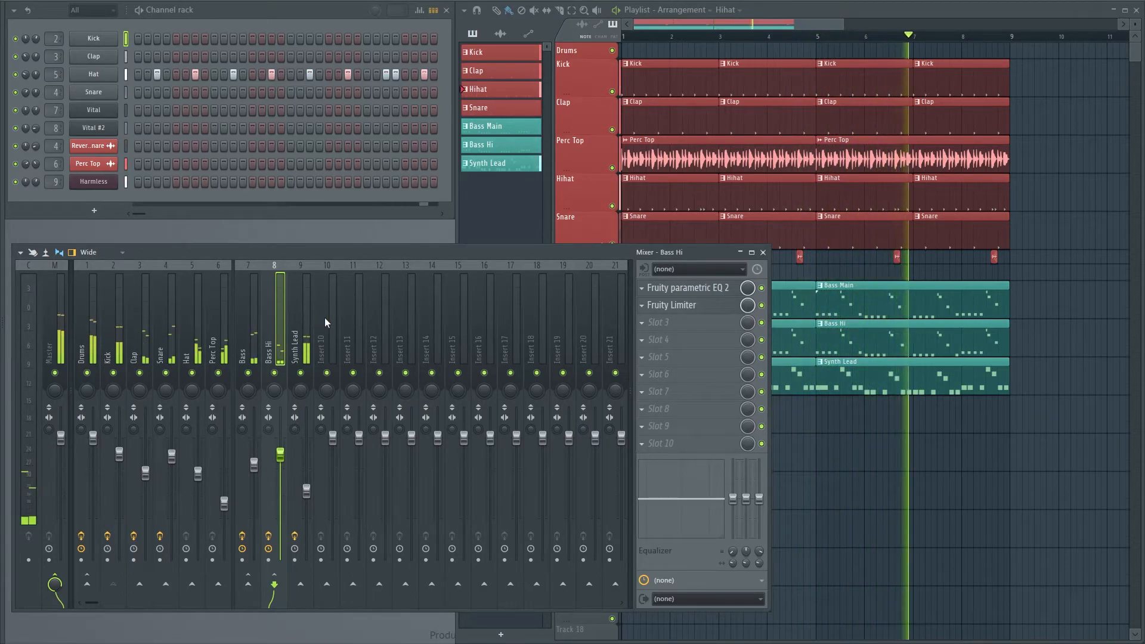
key("space")
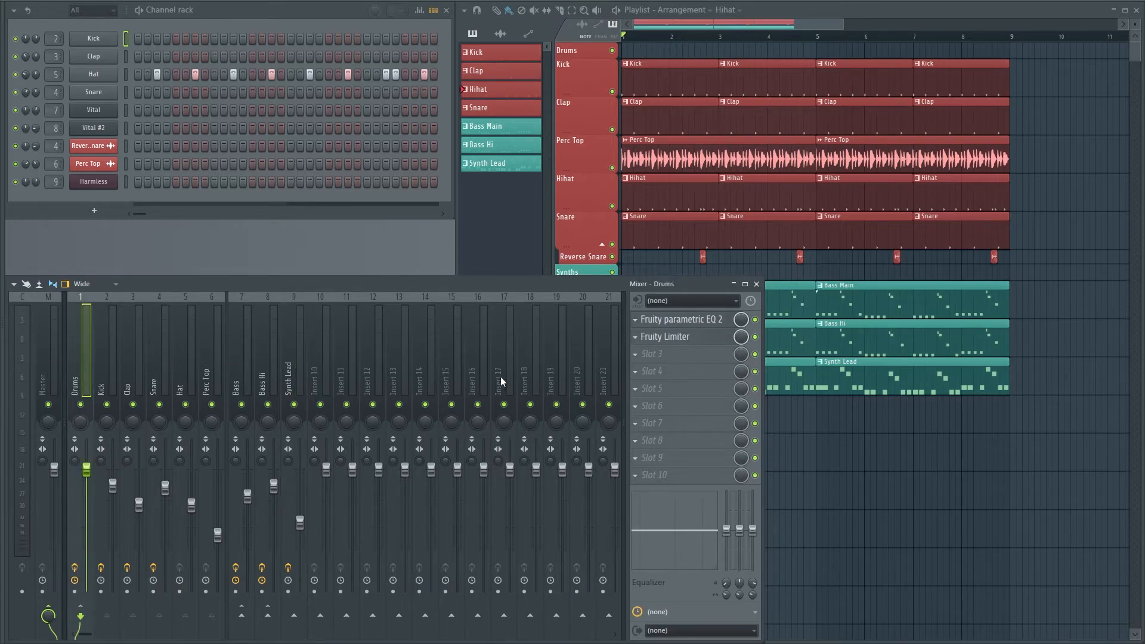
Load Fruity Reeverb 2 in the Drums track's third slot and solo Drums together with its routed tracks
left_click(646, 358)
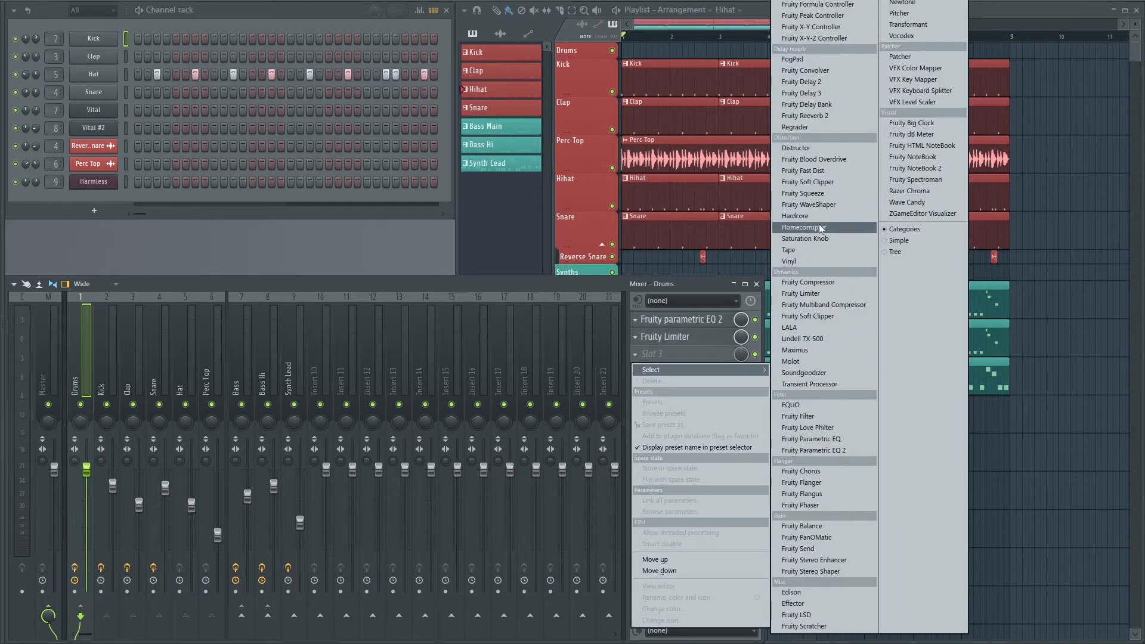
left_click(806, 116)
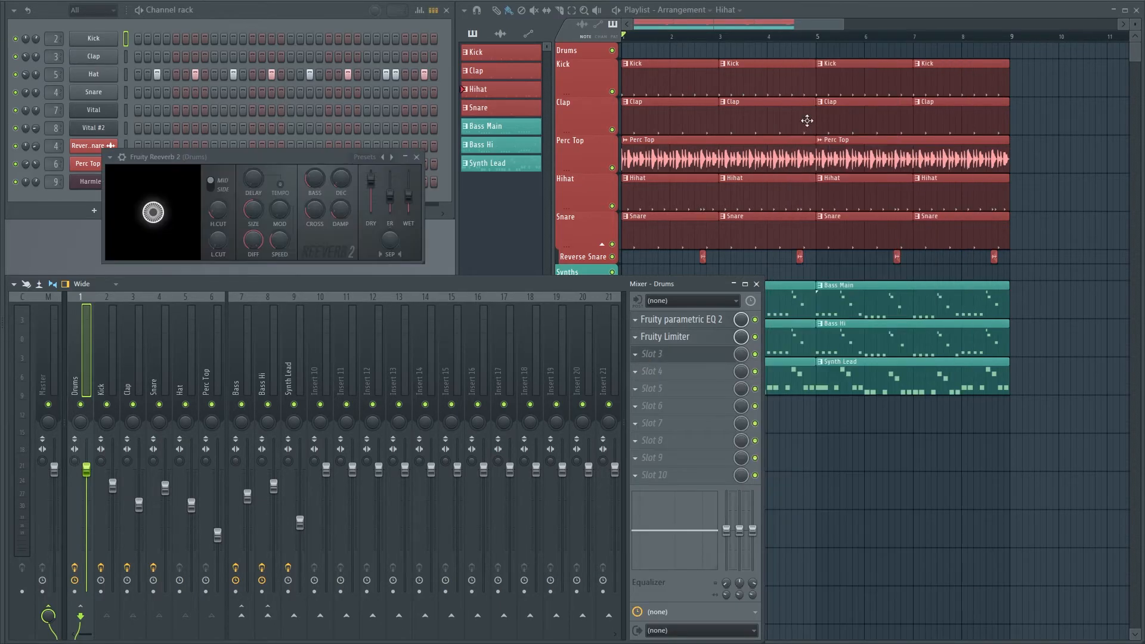
right_click(81, 405)
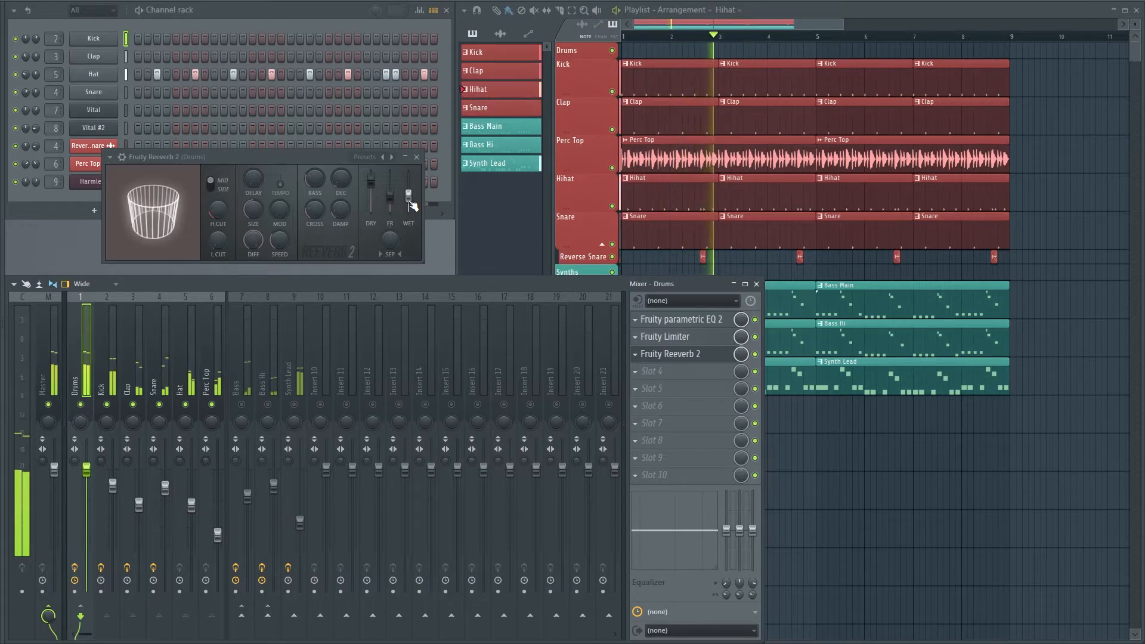
Raise the low cut and reduce the wet level of the Drums track's Fruity Reeverb 2
left_click_drag(285, 155, 306, 233)
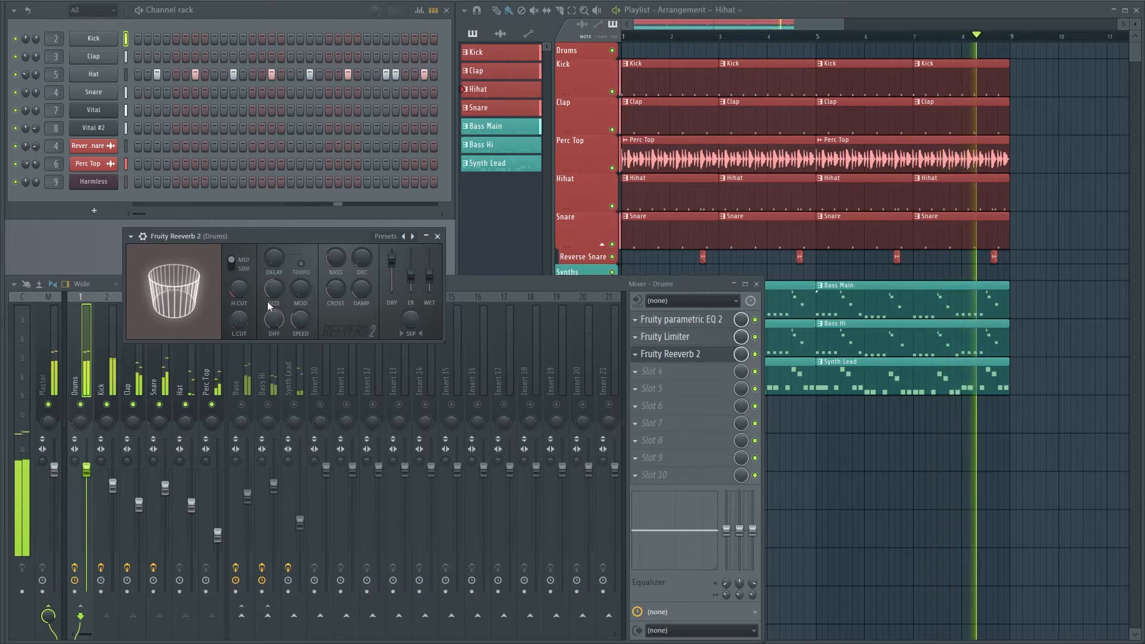
left_click_drag(242, 321, 242, 308)
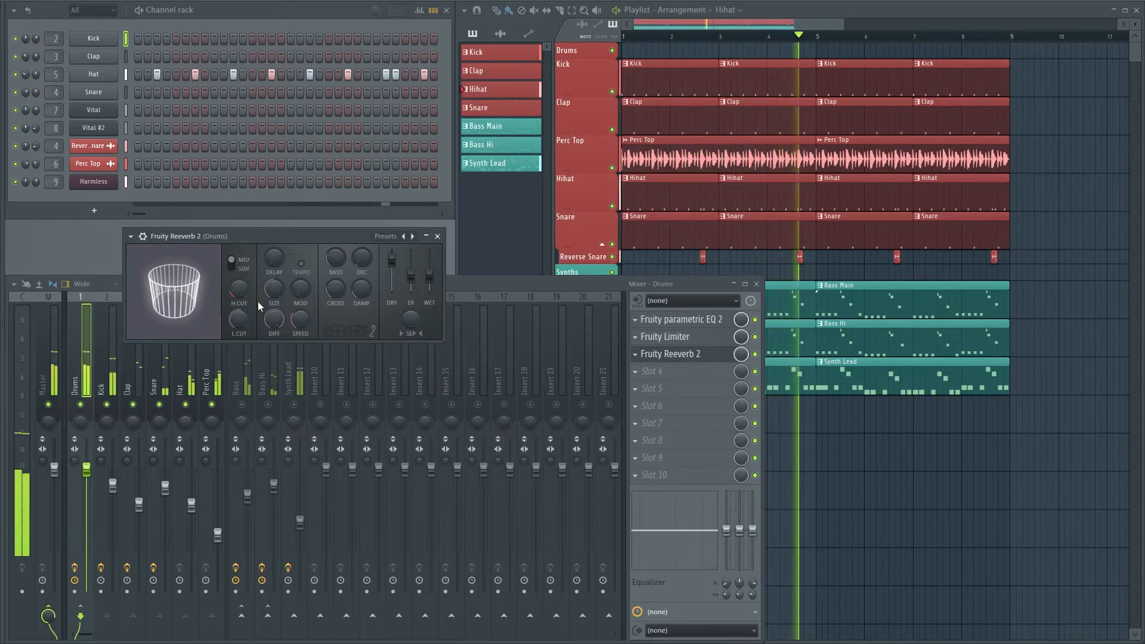
left_click_drag(433, 277, 433, 287)
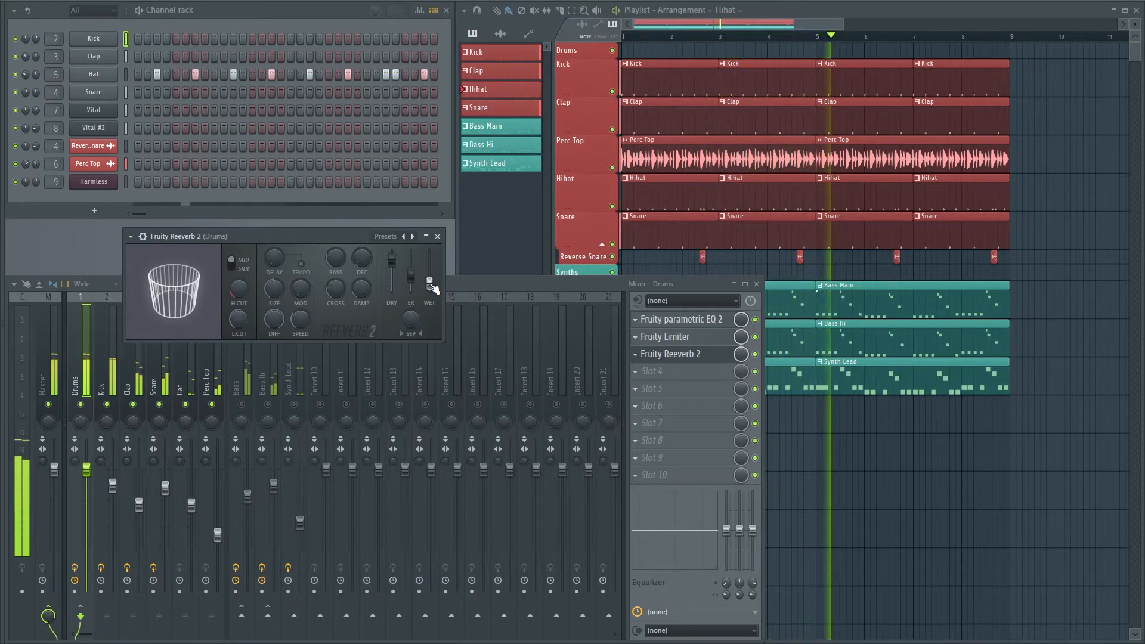
Compare the Drums sound with Fruity Reeverb 2 off and on, and close the reverb window
left_click(755, 355)
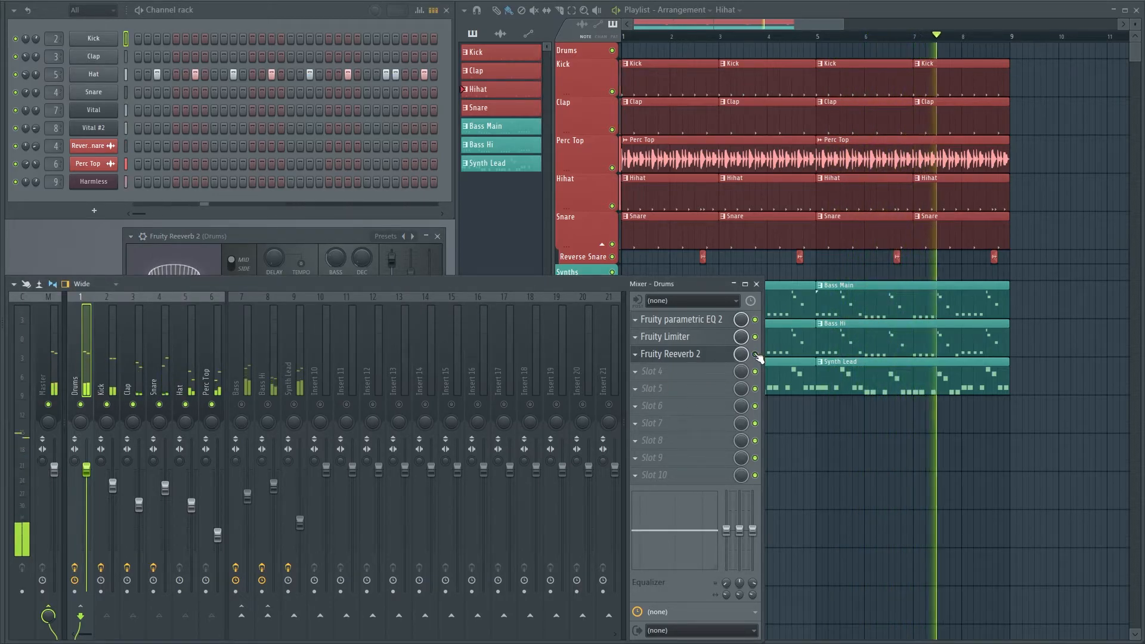
left_click(700, 355)
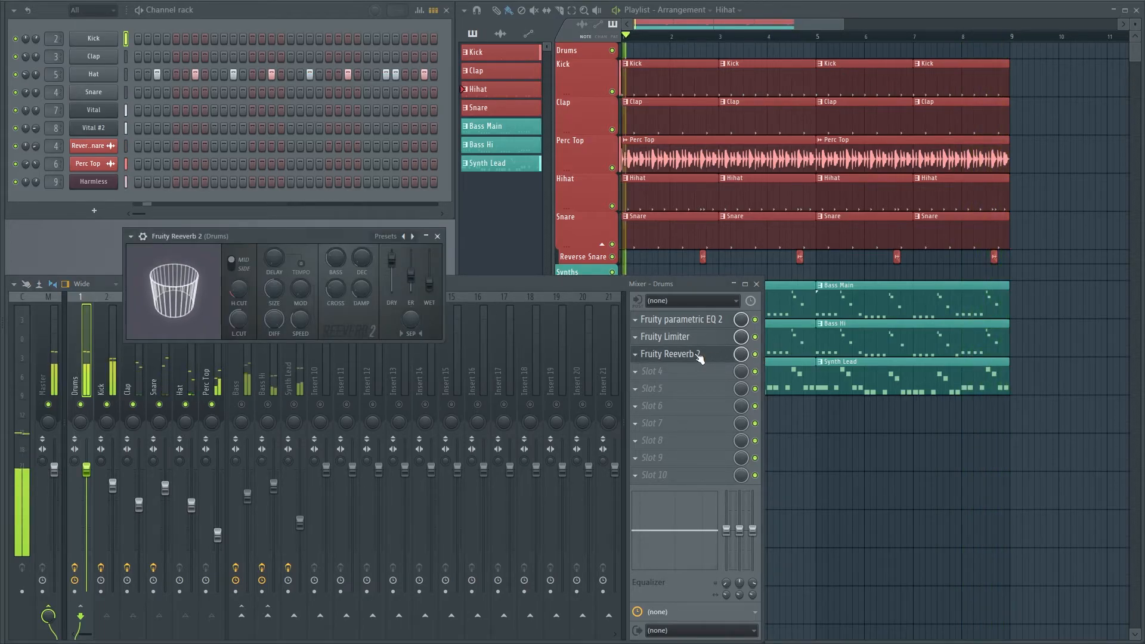
left_click(437, 237)
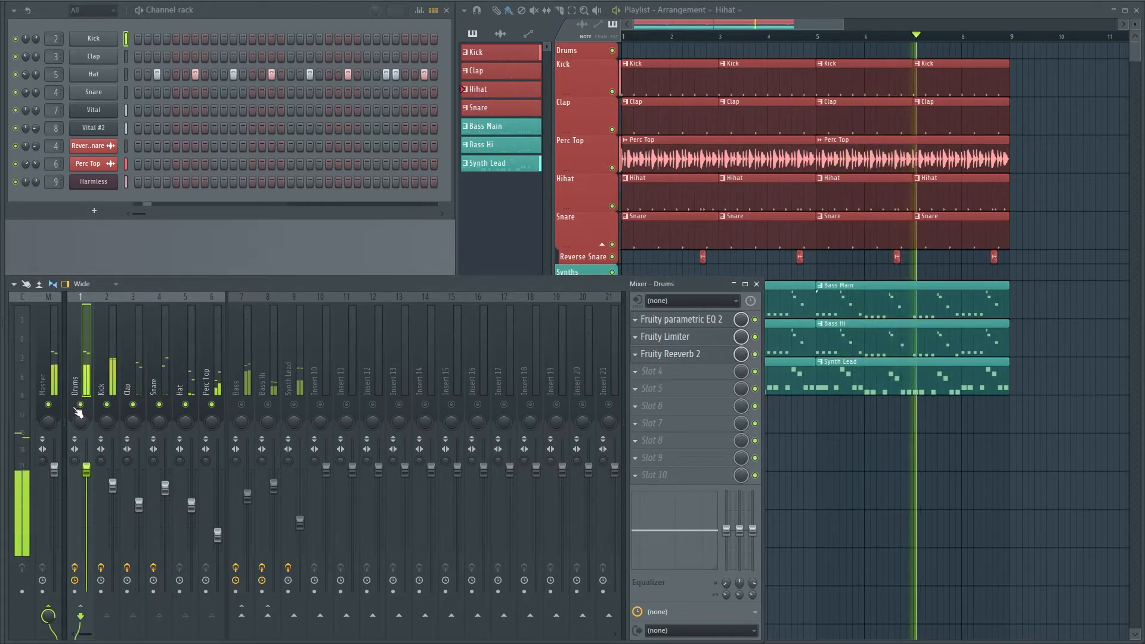
Solo the Bass track and load Fruity Reeverb 2 in its fourth slot
left_click(242, 393)
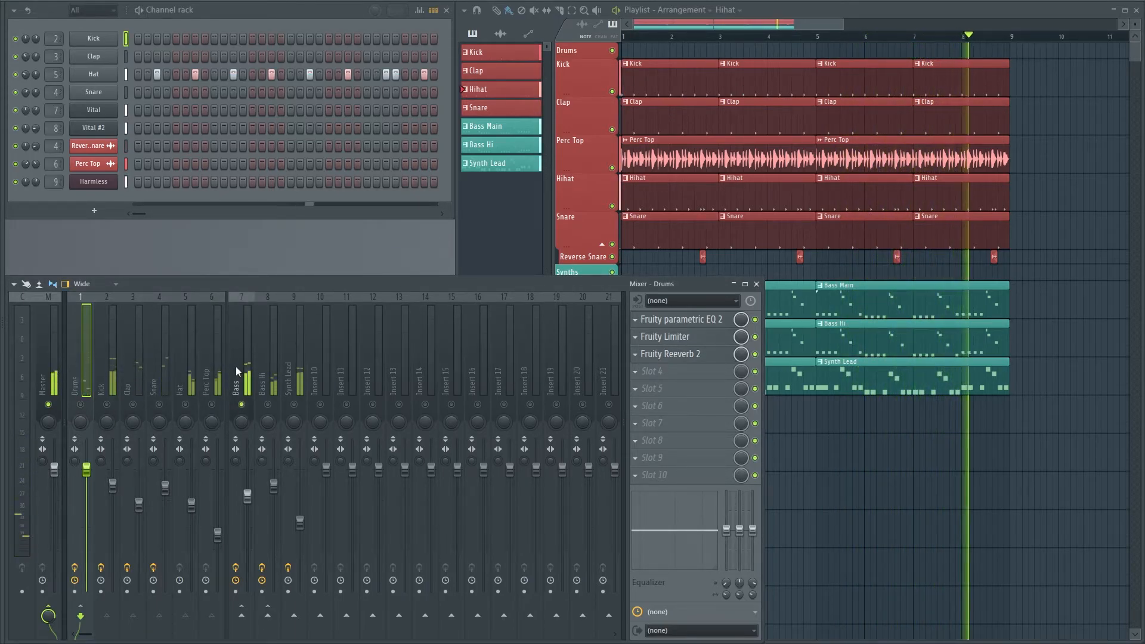
left_click(650, 372)
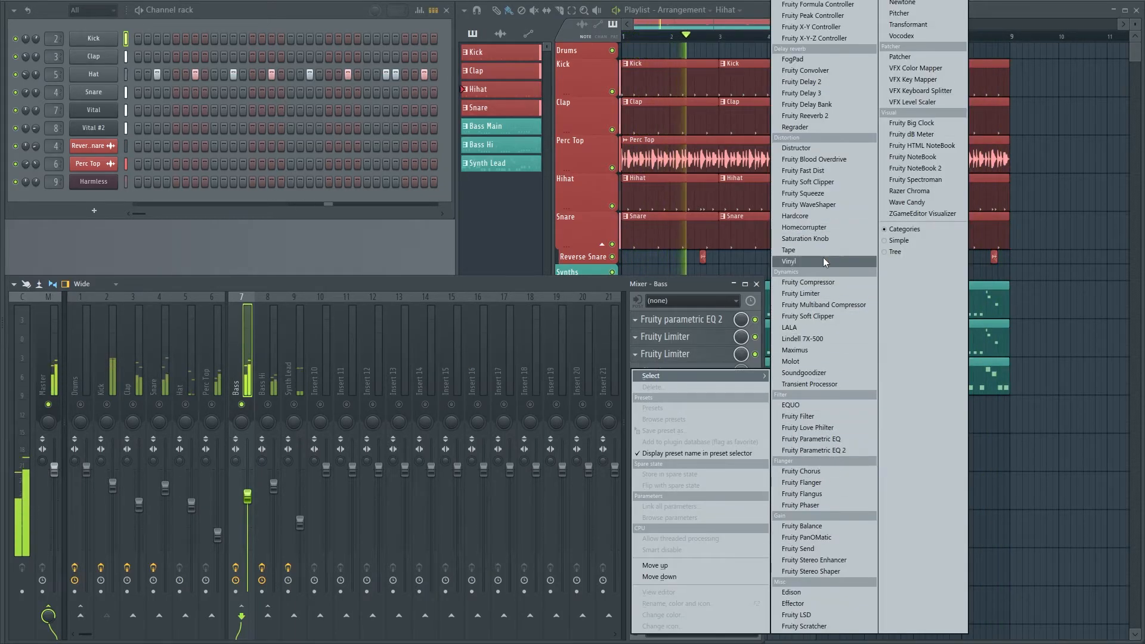
left_click(805, 116)
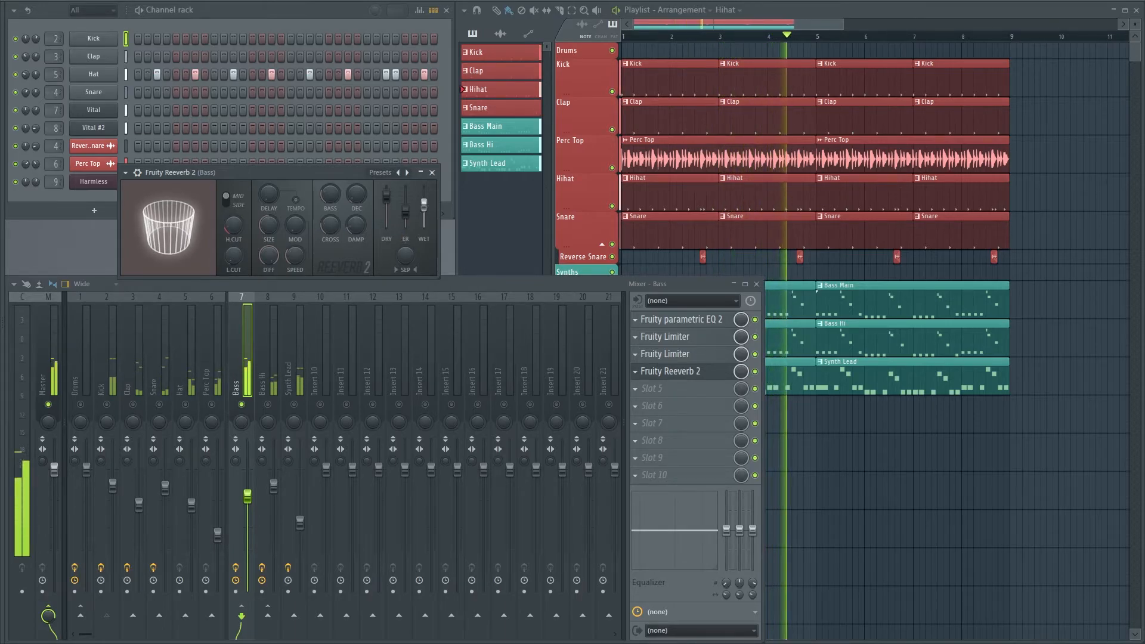
Raise the low cut and decay, and lower the diffusion of the Bass track's Fruity Reeverb 2
left_click_drag(233, 258, 232, 228)
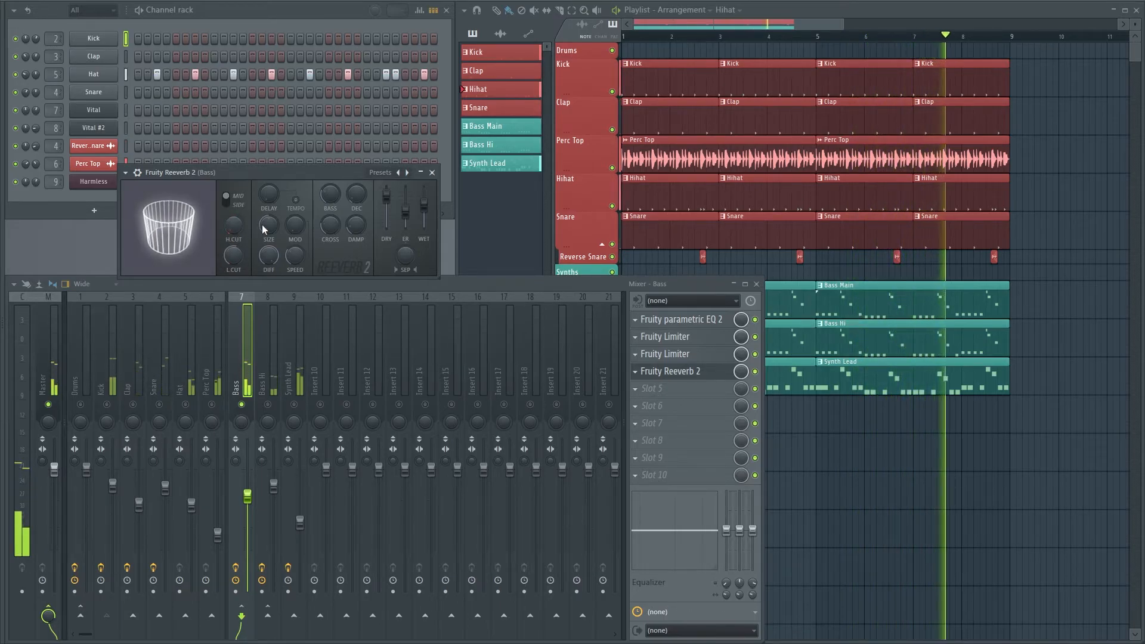
left_click_drag(357, 195, 357, 187)
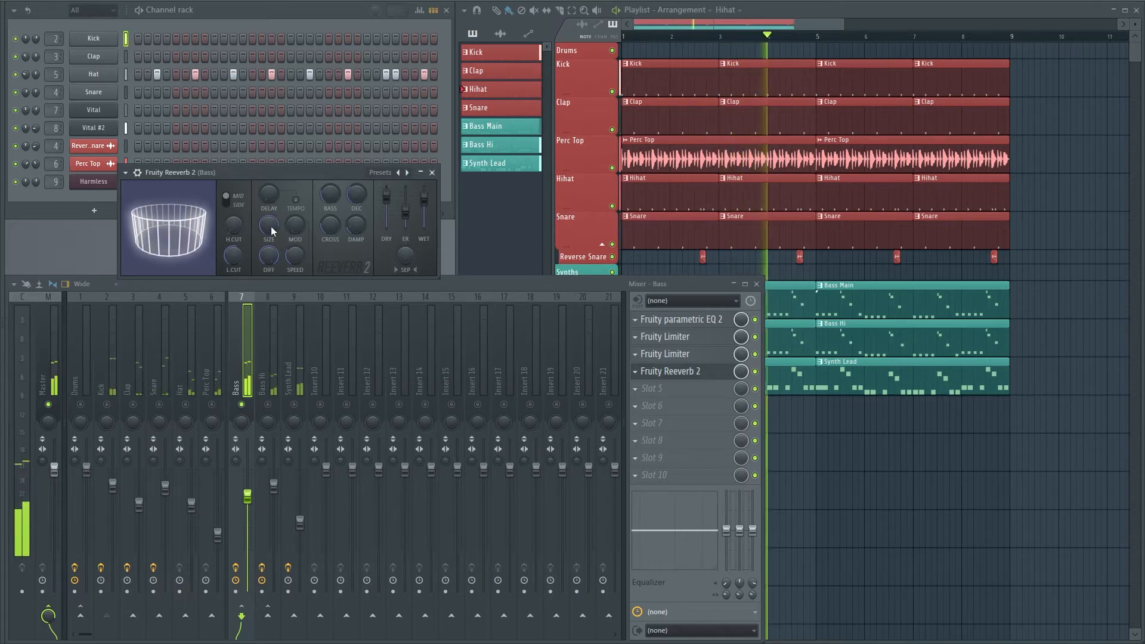
left_click_drag(269, 256, 269, 288)
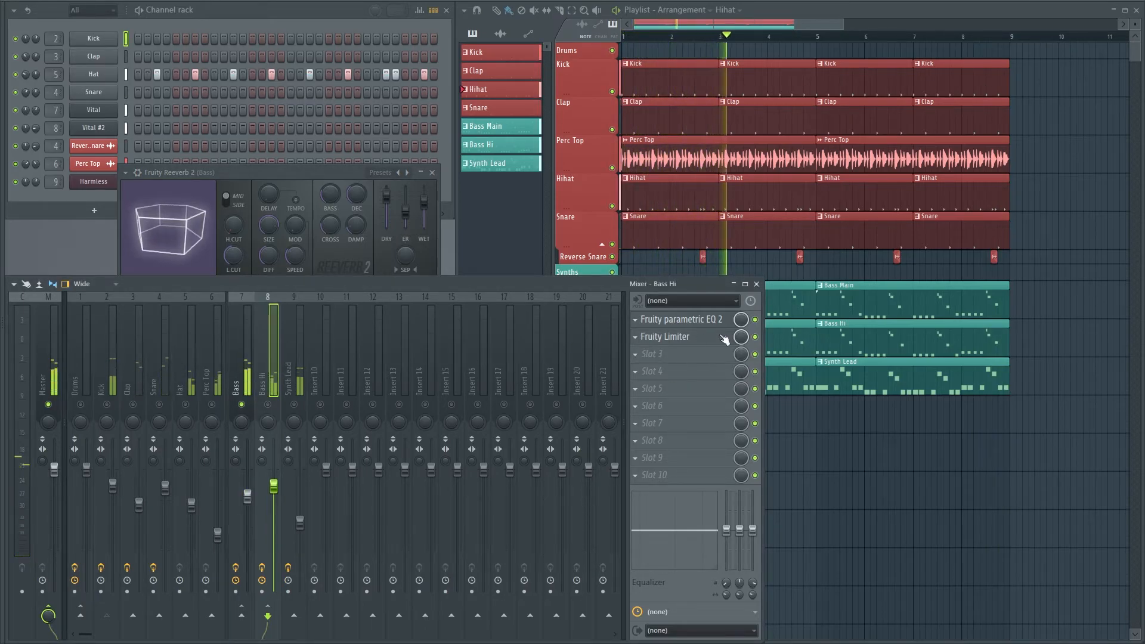
Load Fruity Reeverb 2 in the Bass Hi track's third slot and solo Bass Hi
left_click(660, 356)
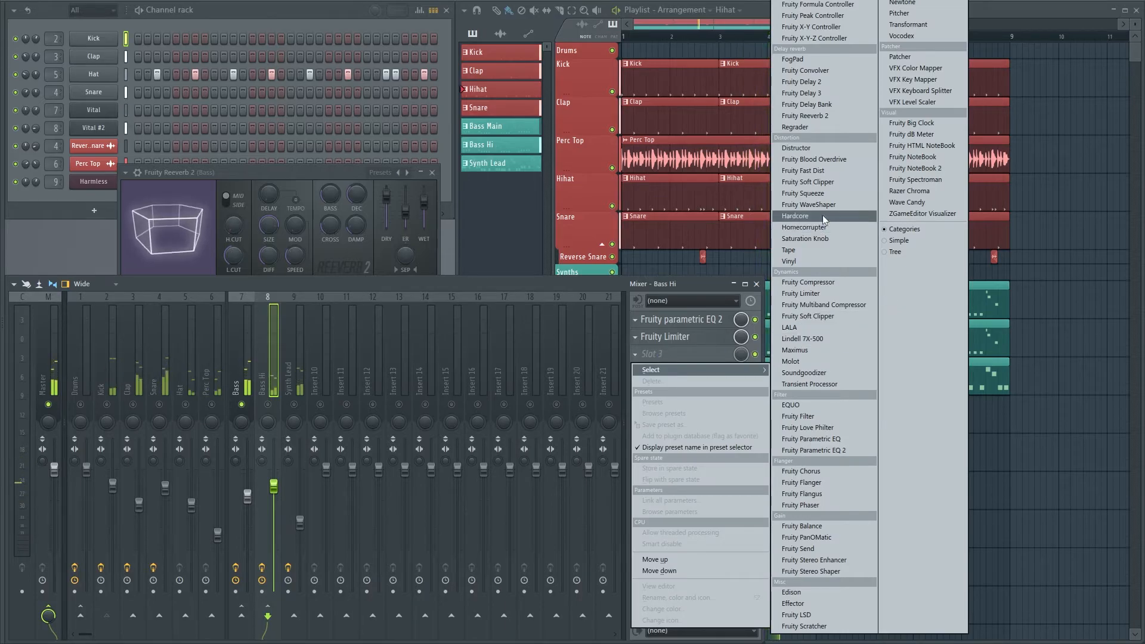
left_click(833, 116)
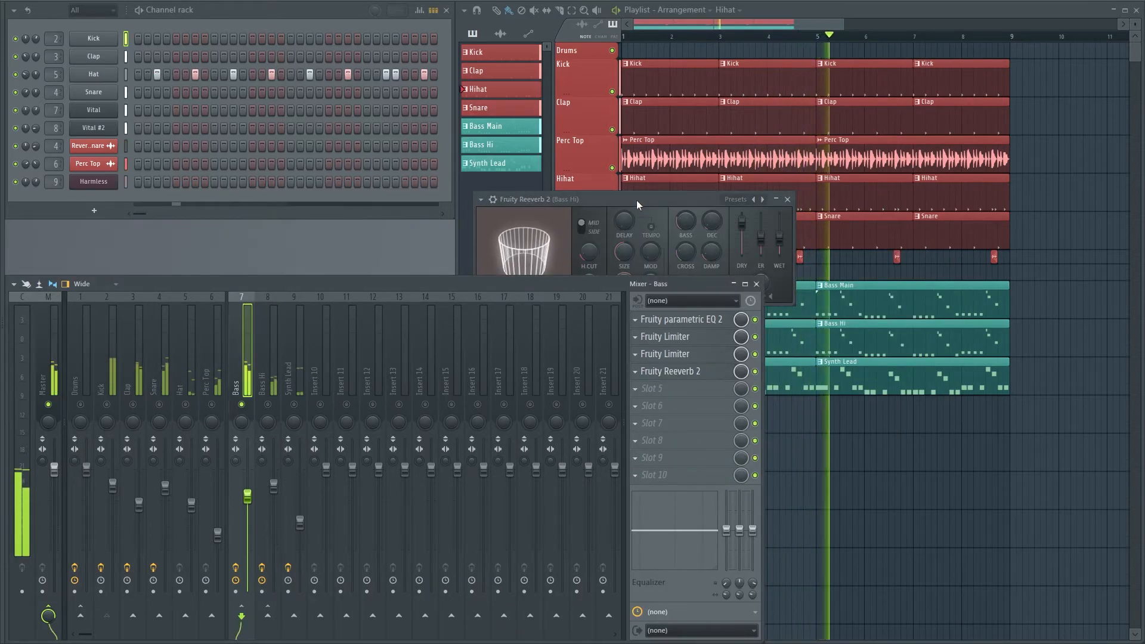
left_click_drag(636, 202, 385, 236)
left_click(271, 388)
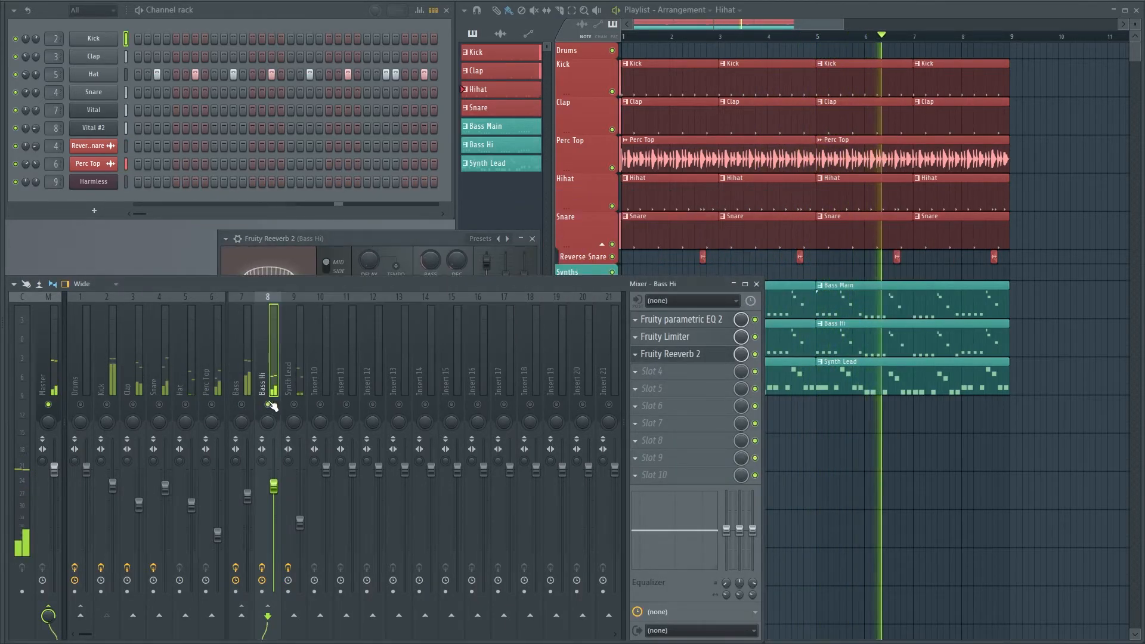
Raise the low cut of the Bass Hi track's Fruity Reeverb 2 and close the reverb window
left_click(340, 237)
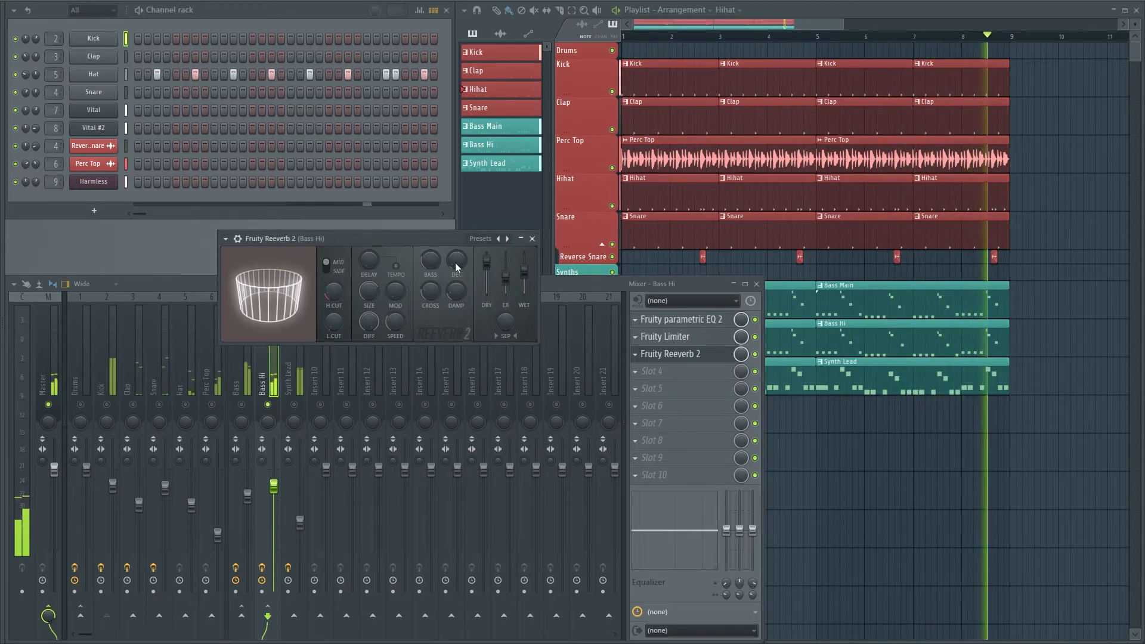
left_click_drag(334, 327, 334, 303)
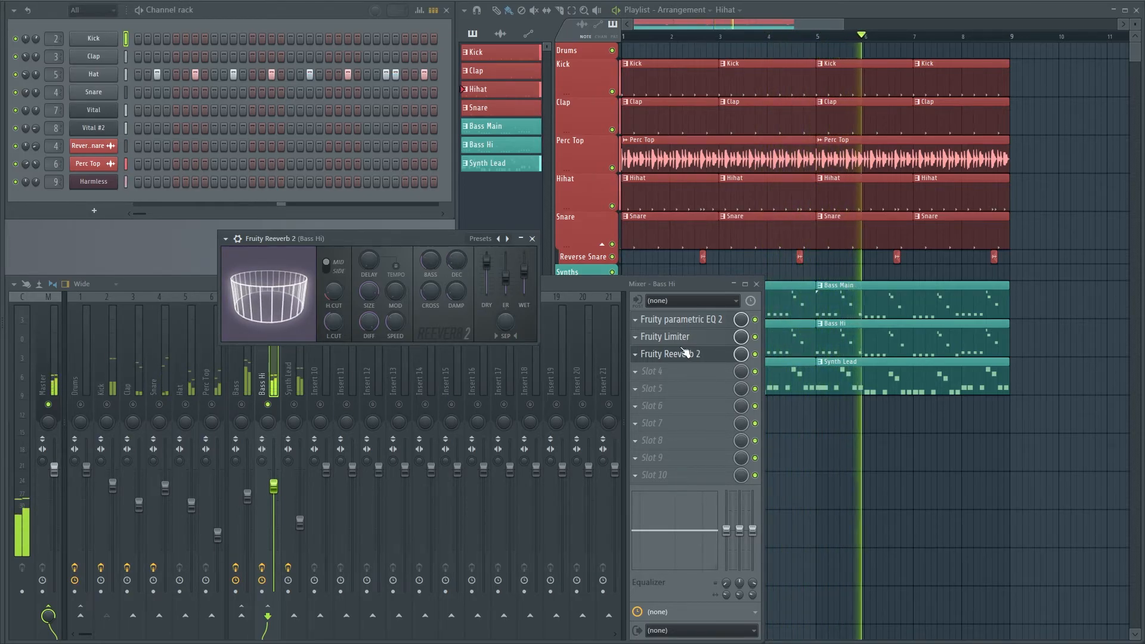
left_click(532, 238)
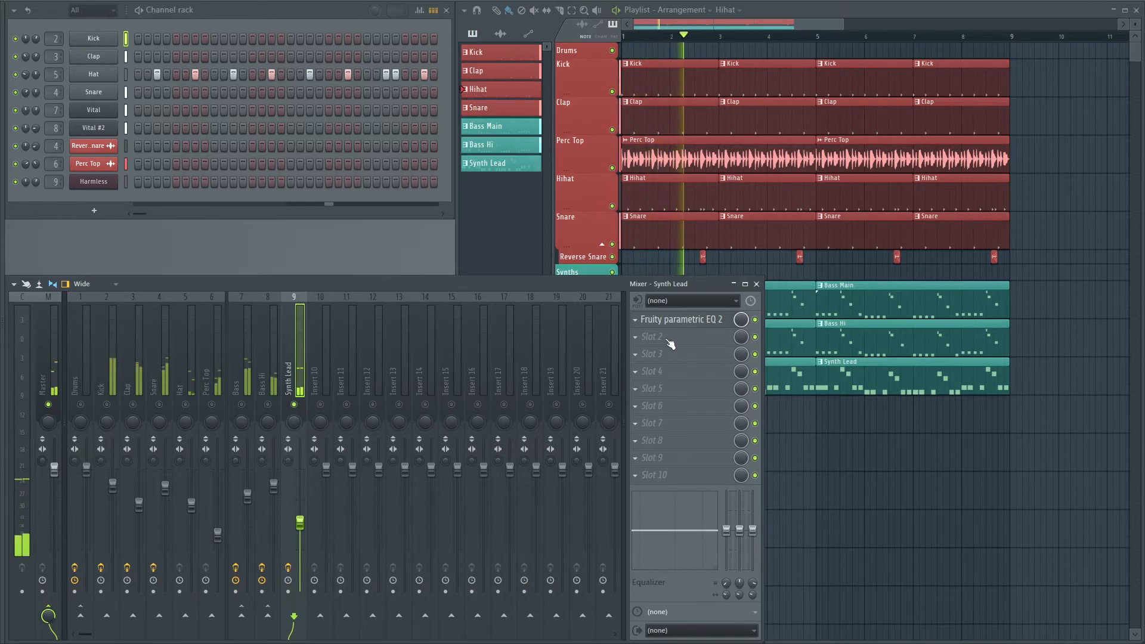
Load Fruity Delay 3 in the Synth Lead track's second slot and reduce its wet output level
left_click(668, 342)
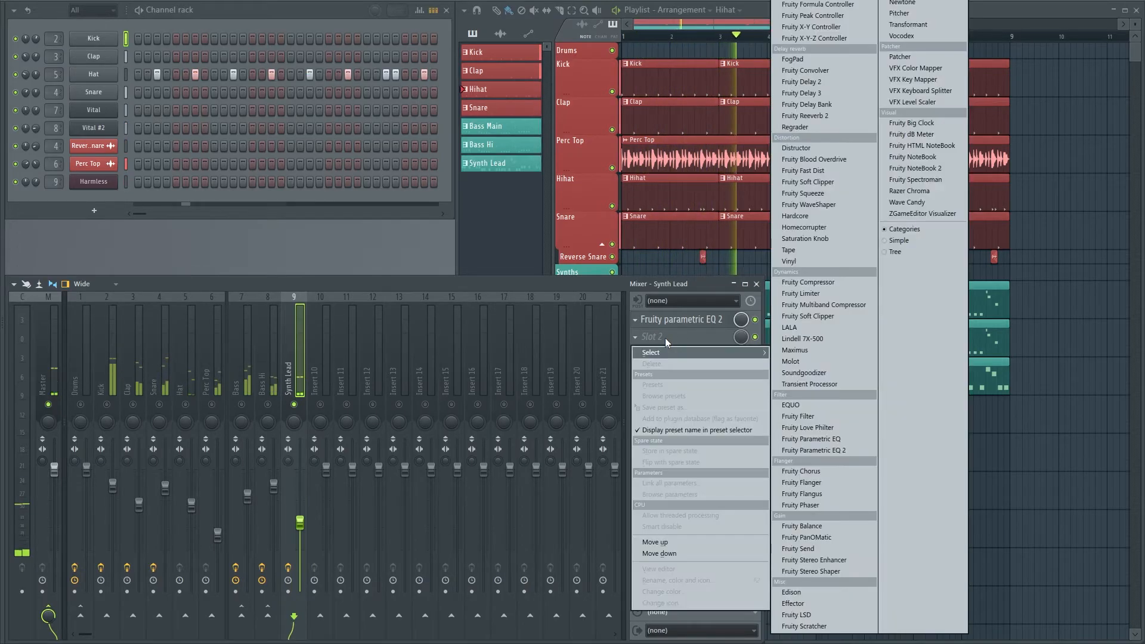
left_click(799, 93)
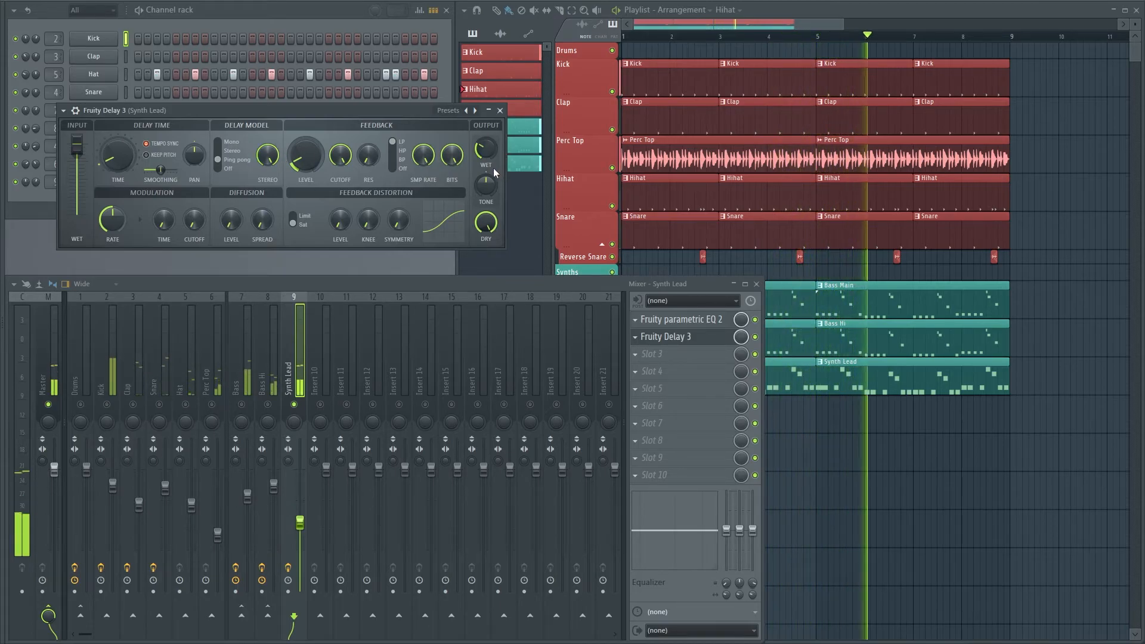
left_click_drag(486, 149, 486, 162)
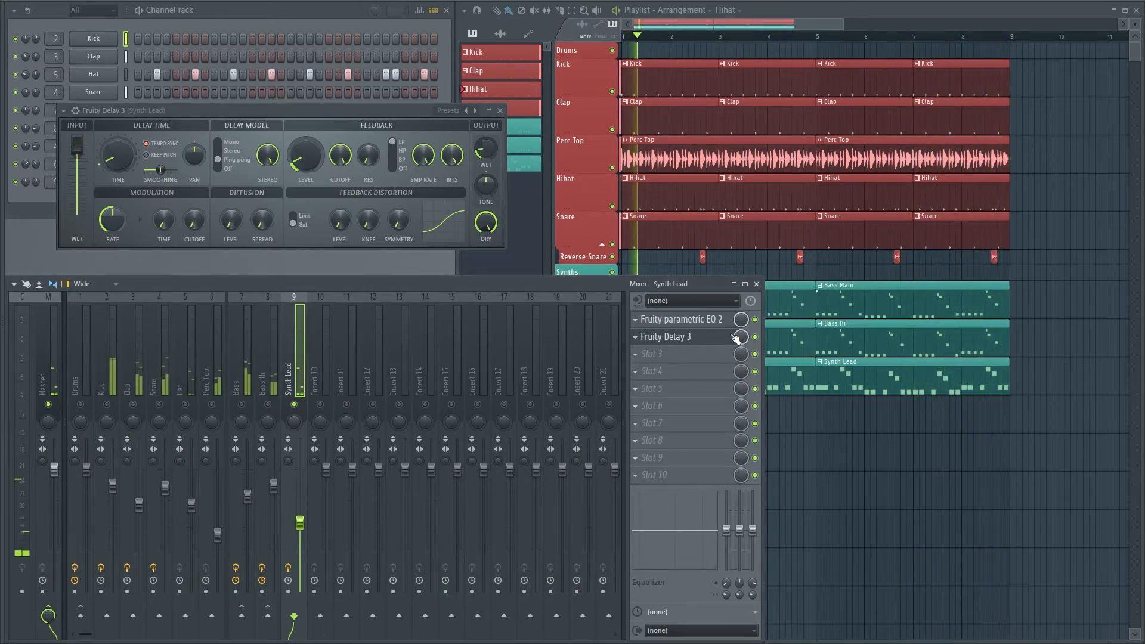
Load Fruity Reeverb 2 with reduced diffusion in the Synth Lead track's third slot and close both effect windows
left_click(661, 356)
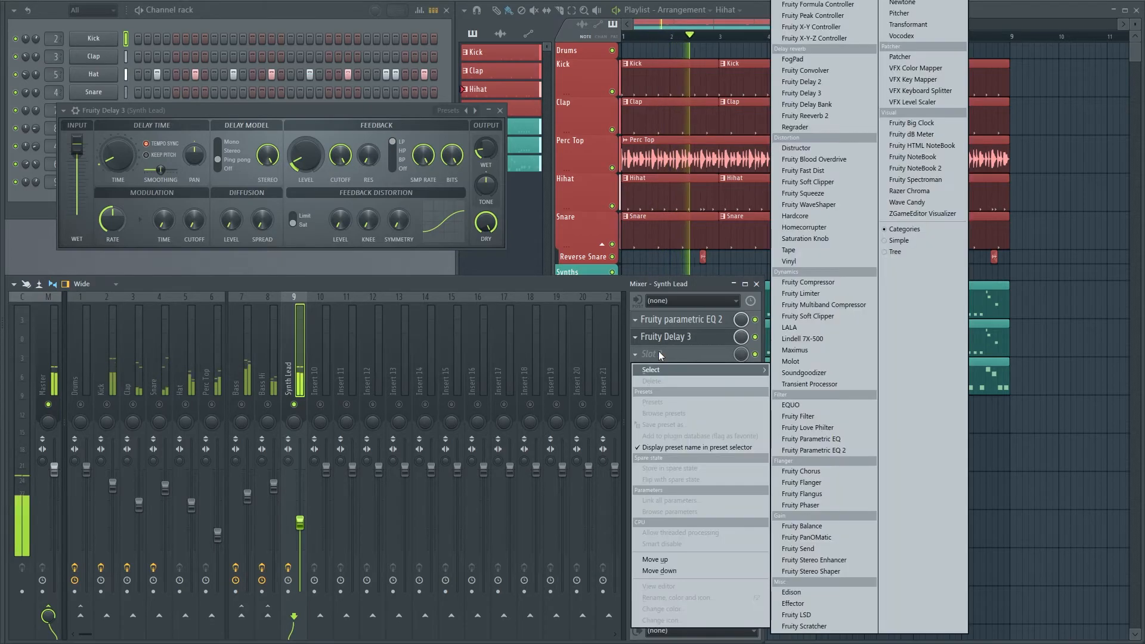
left_click(805, 116)
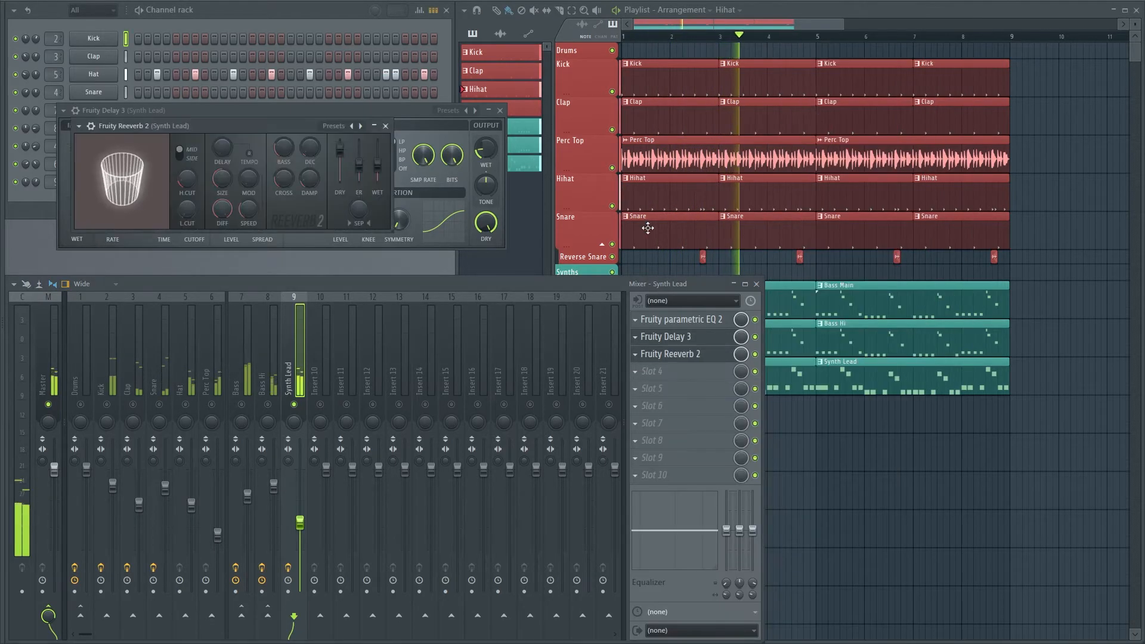
left_click_drag(302, 126, 466, 238)
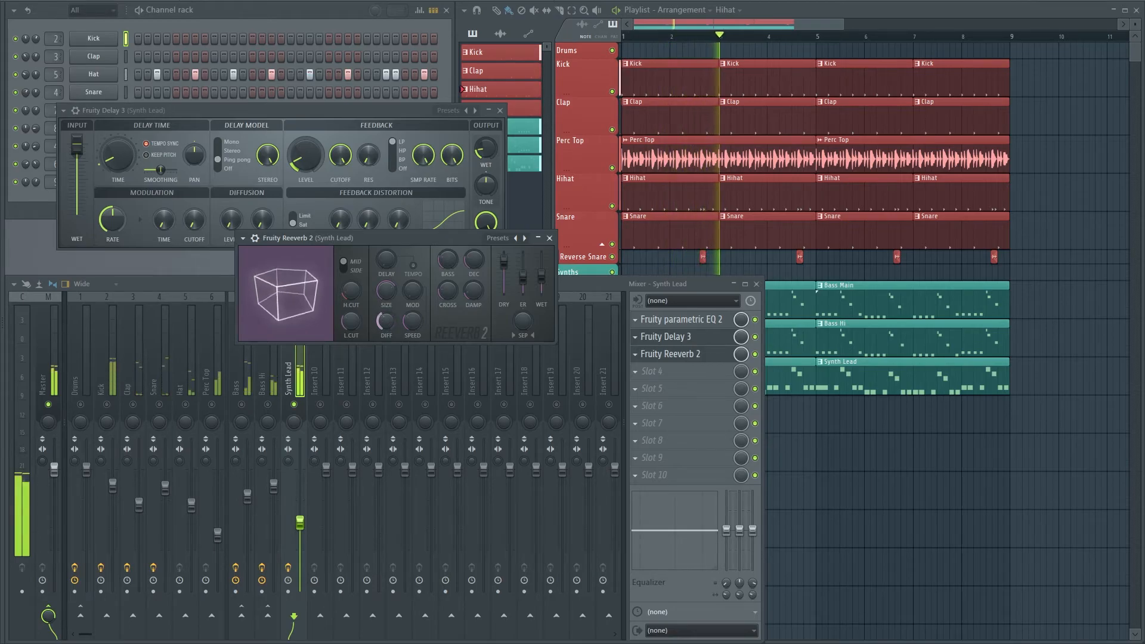
left_click(550, 238)
left_click(500, 111)
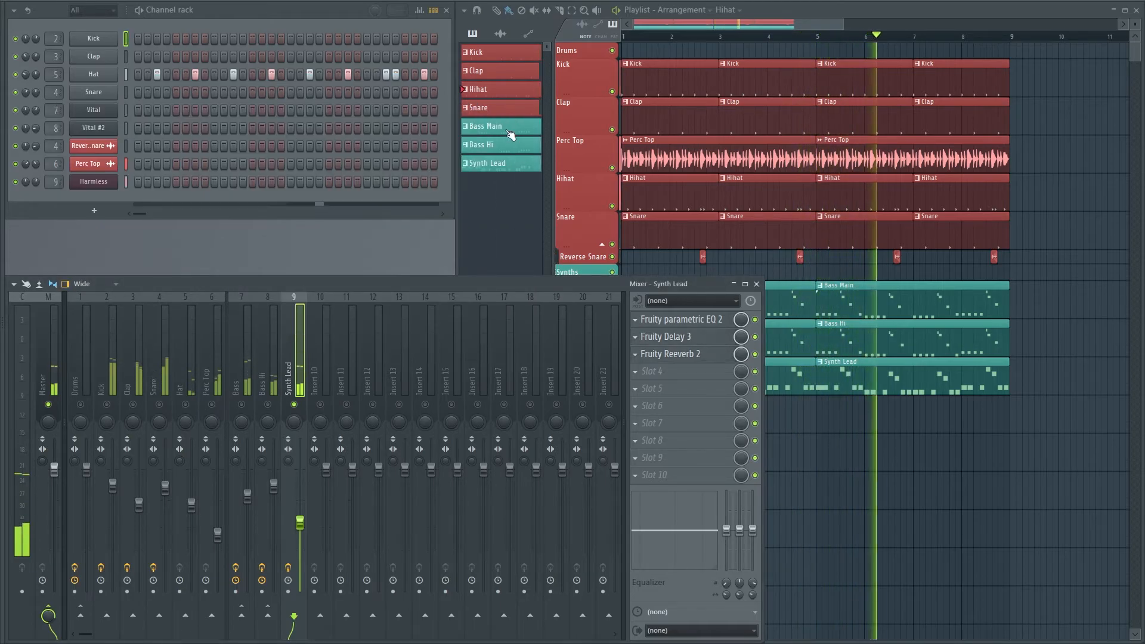
Unsolo the Synth Lead track and reduce the wet level of its Fruity Reeverb 2
right_click(295, 406)
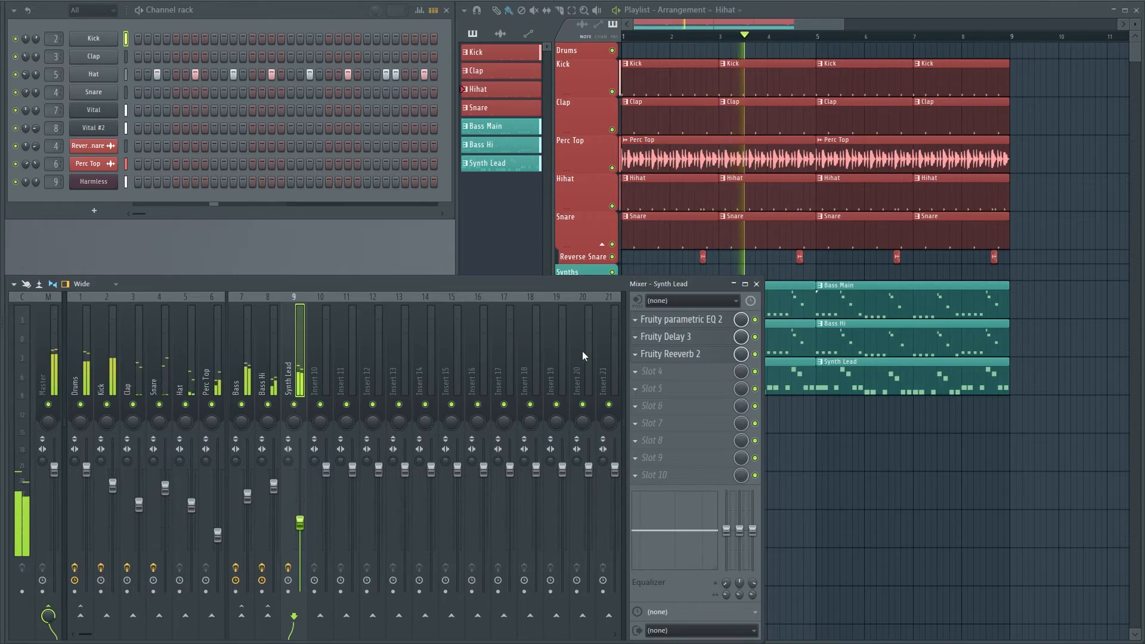
left_click(659, 355)
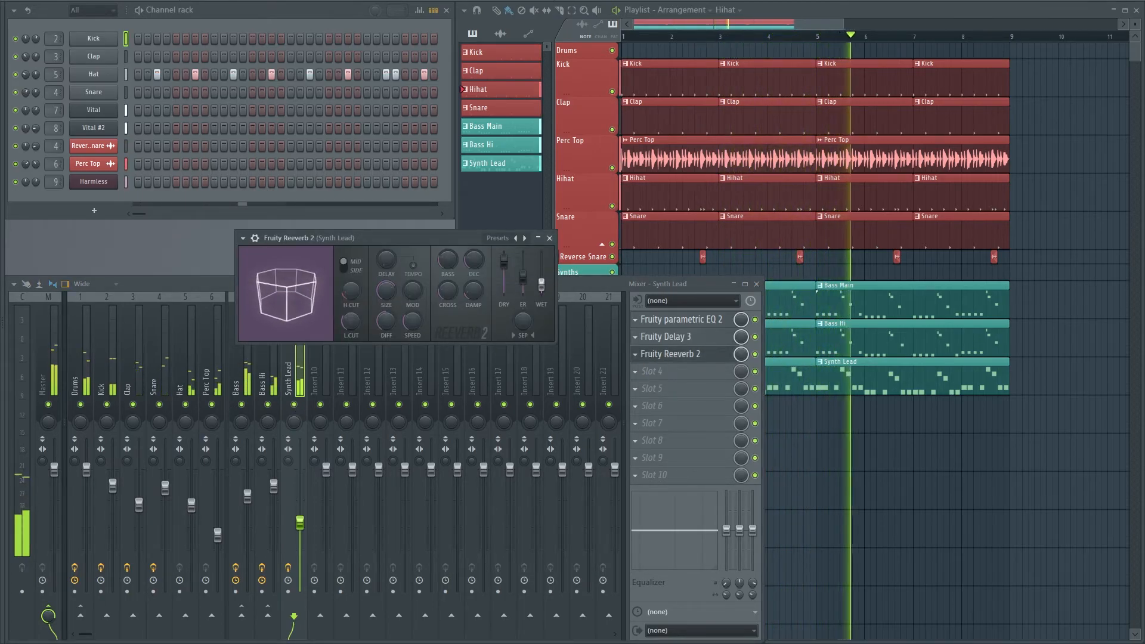
left_click(549, 238)
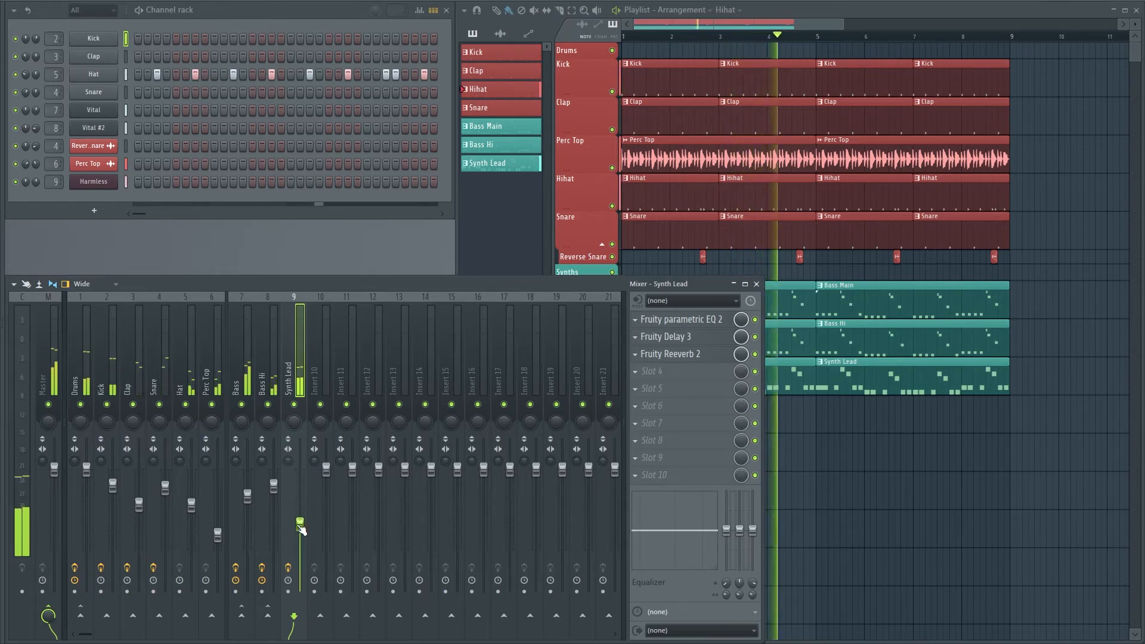
Stop playback and review the effect chains of the Bass, Bass Hi, Snare, Kick and Drums mixer tracks
left_click(270, 371)
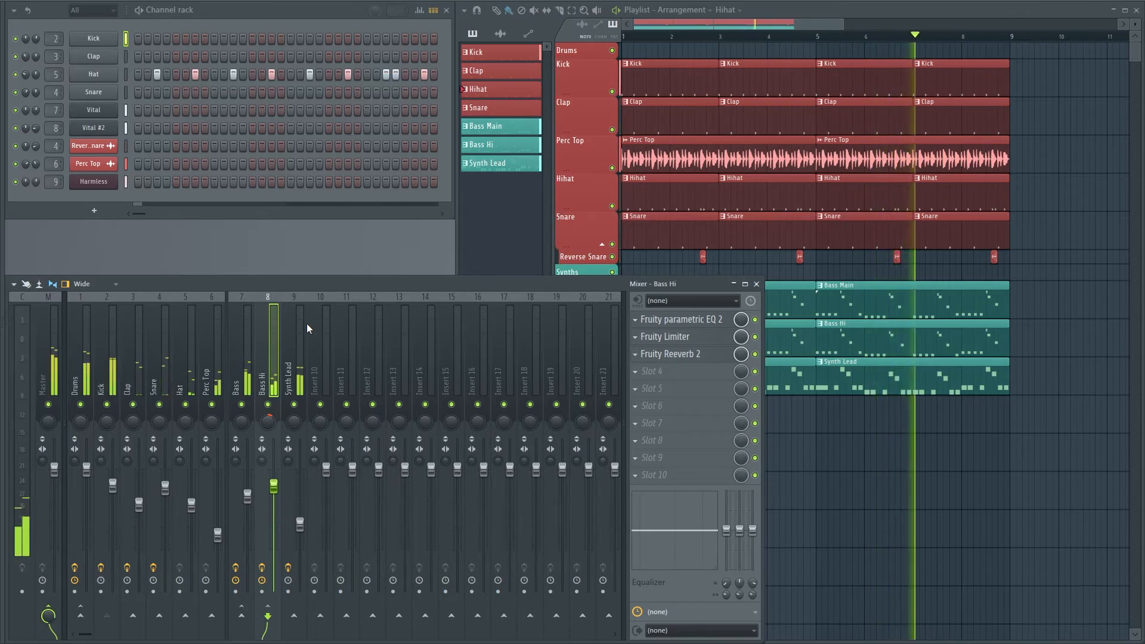
key("space")
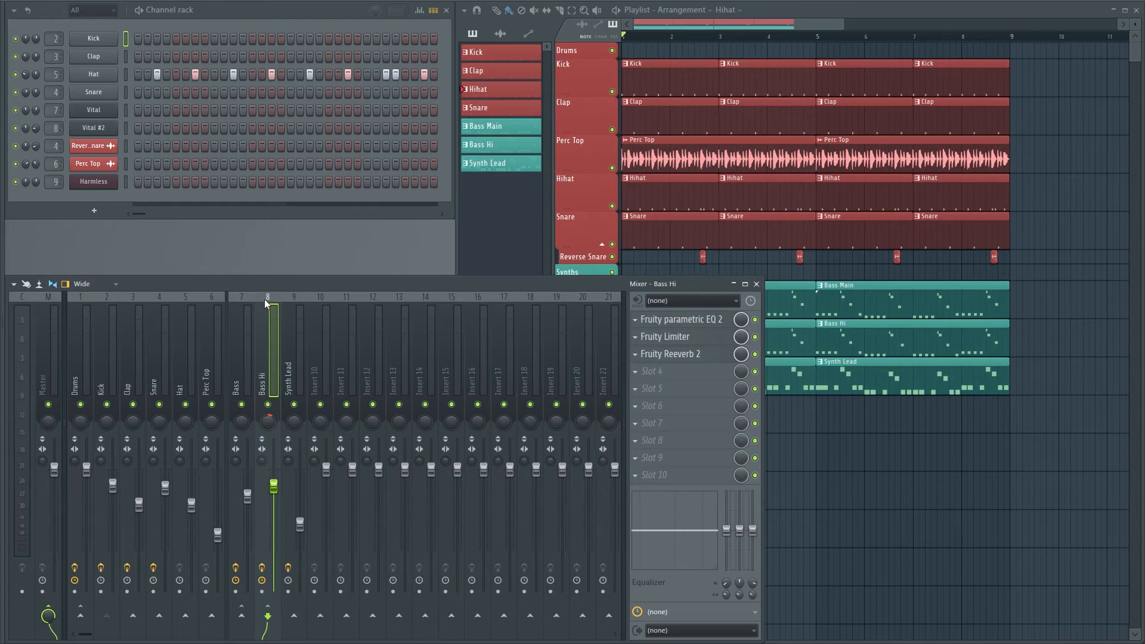
left_click(238, 322)
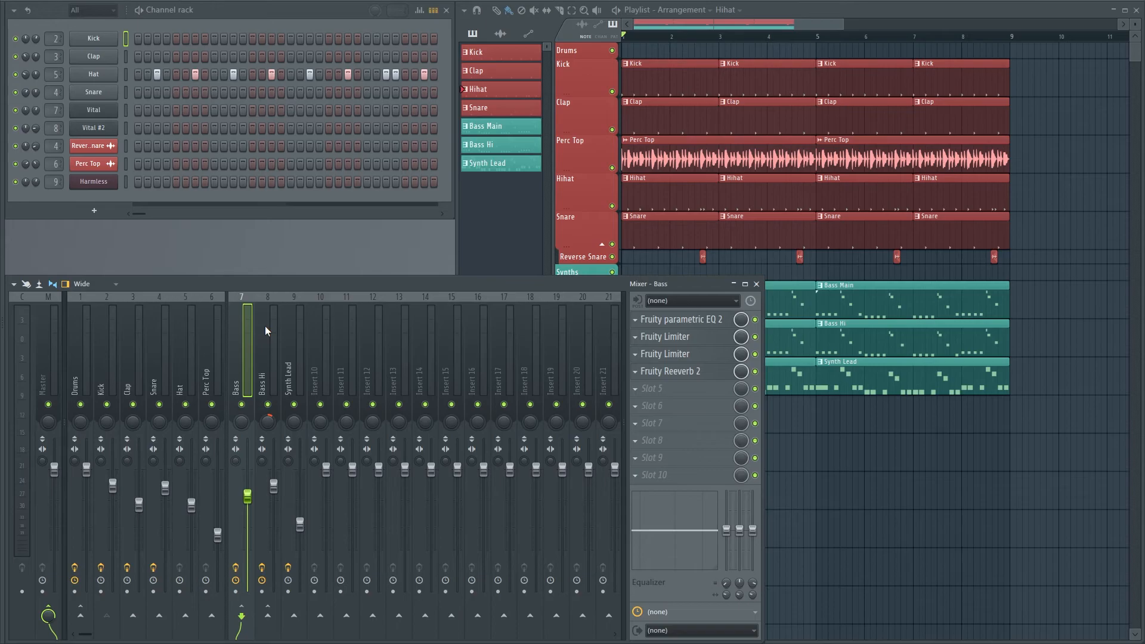
left_click(281, 334)
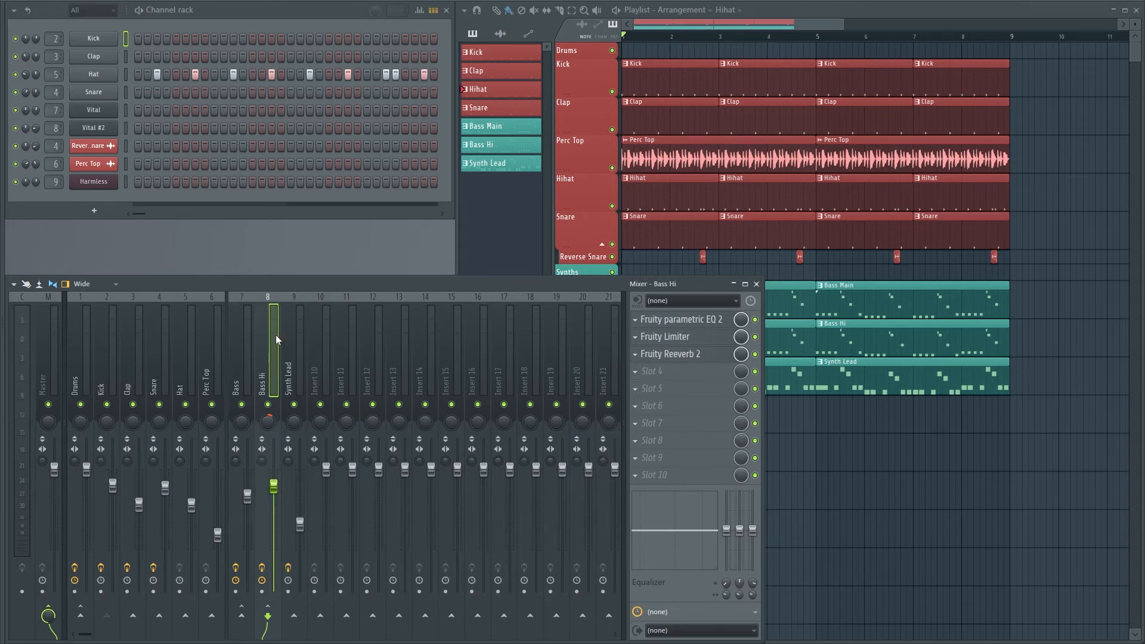
left_click(160, 335)
left_click(109, 335)
left_click(79, 335)
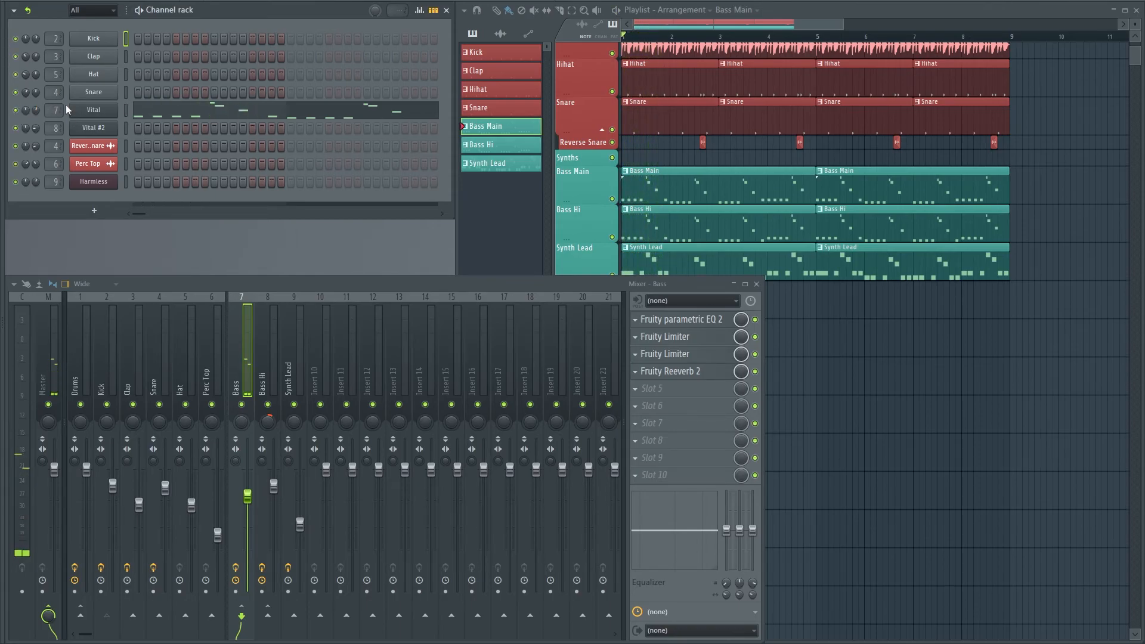
left_click(91, 111)
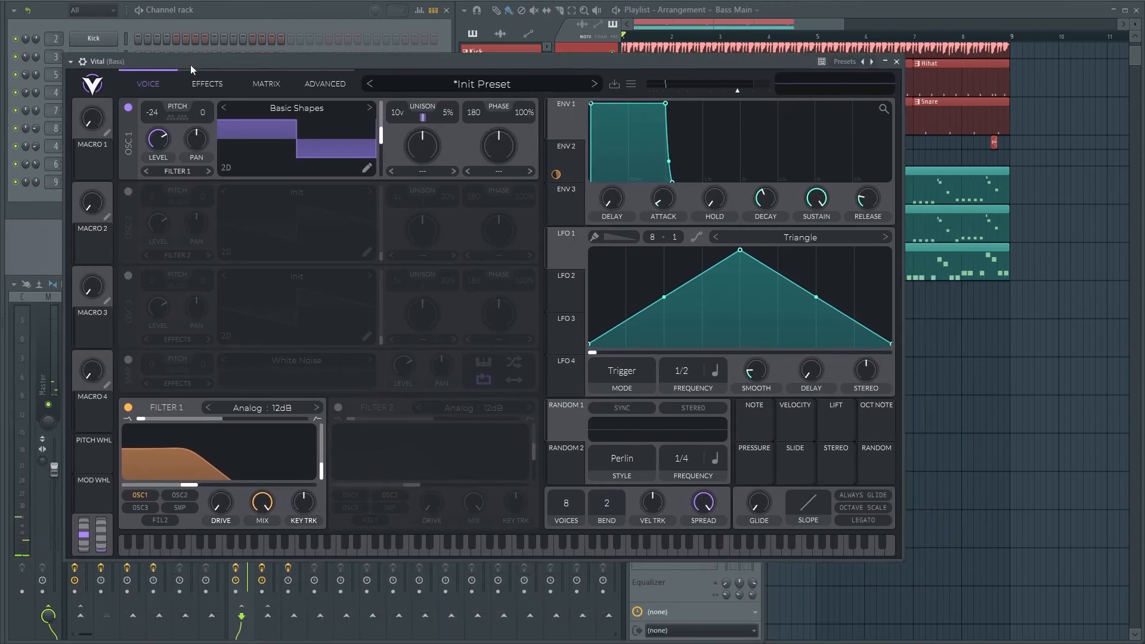
left_click(480, 84)
right_click(479, 85)
left_click(430, 115)
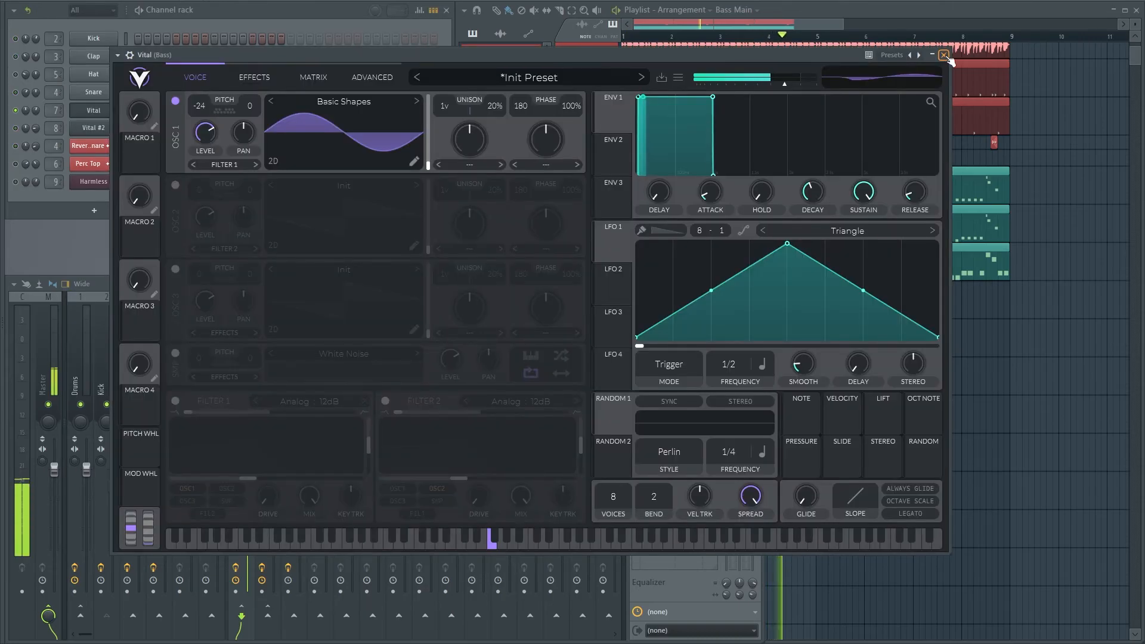
left_click(944, 55)
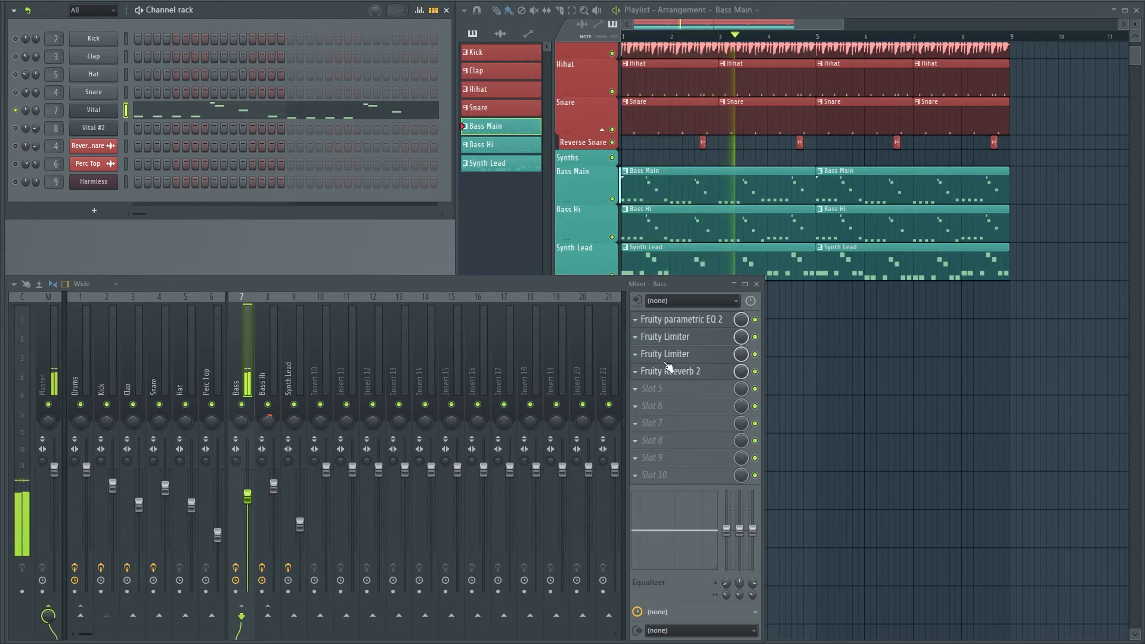
Shift the Bass track's effects down to free the first slot and load Fruity Fast Dist there
scroll(682, 374, "down", 1)
scroll(688, 354, "down", 1)
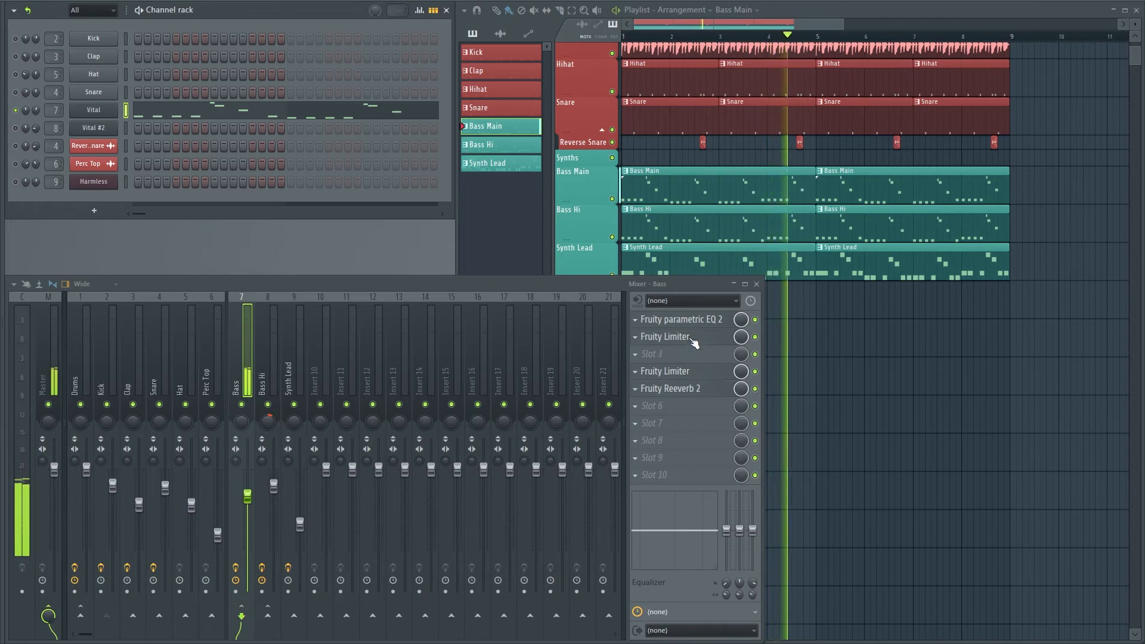
scroll(693, 338, "down", 1)
scroll(704, 321, "down", 1)
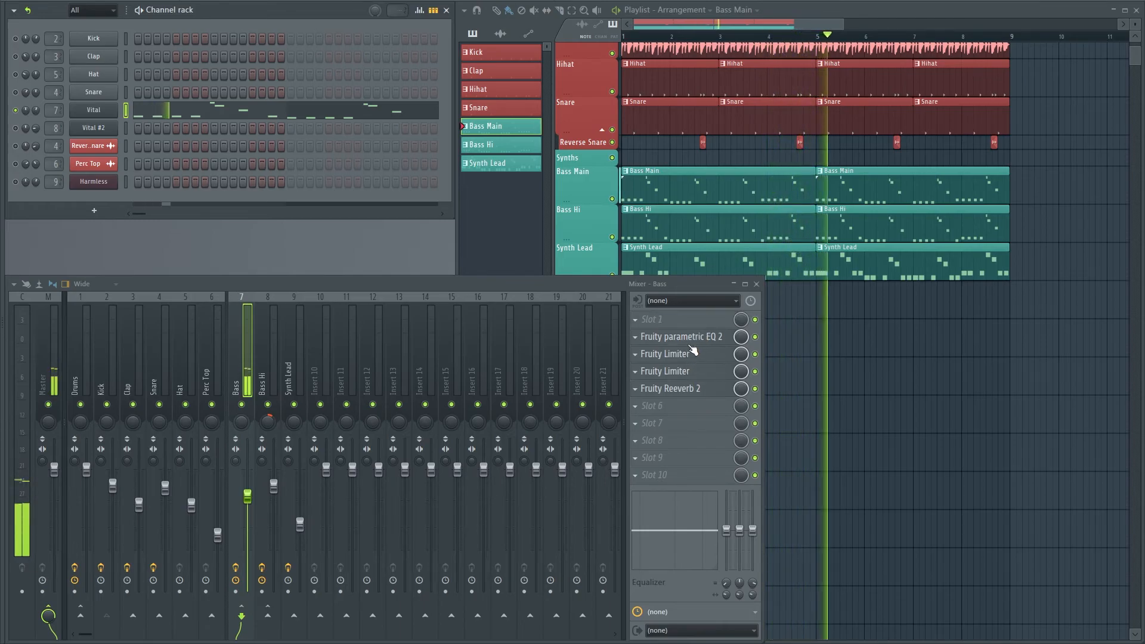
left_click(640, 321)
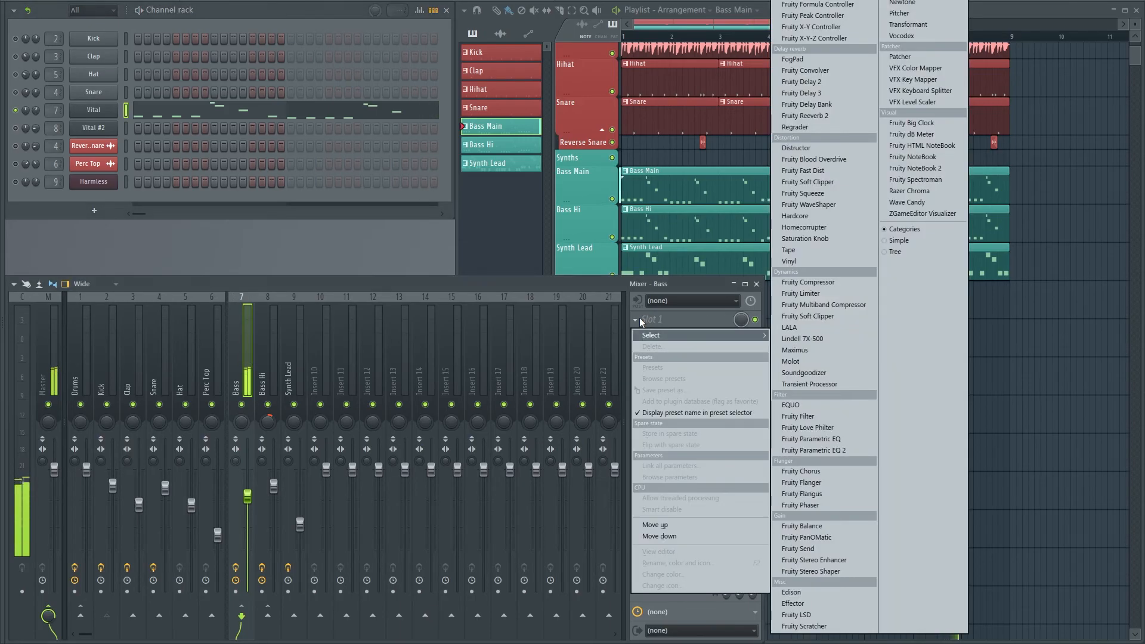
left_click(834, 171)
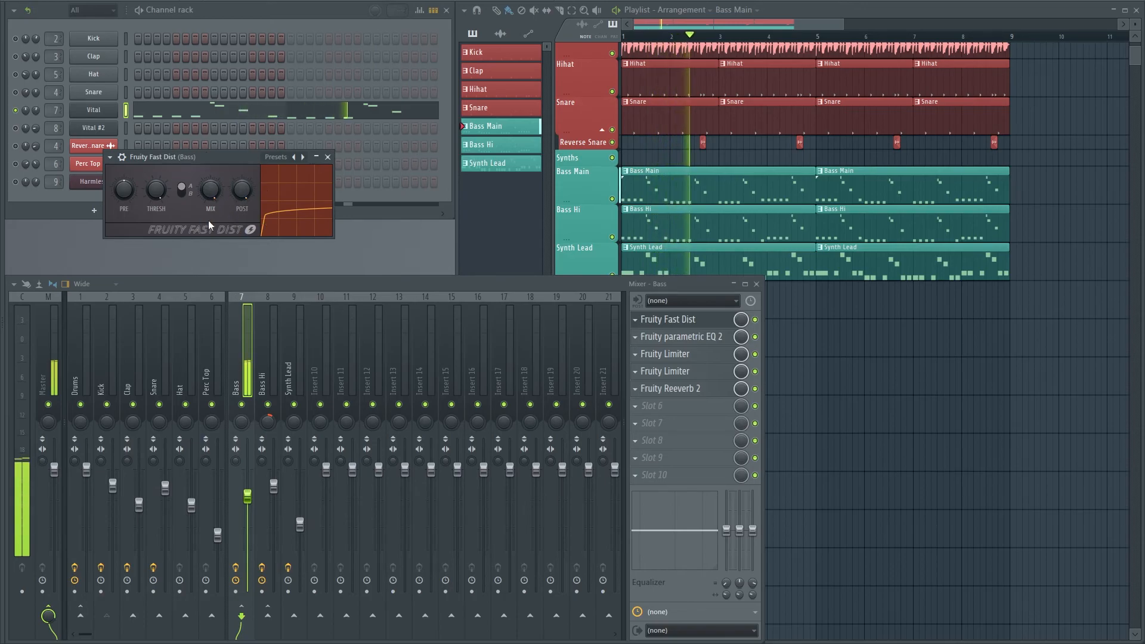
Raise the pre level, lower the post level and switch the distortion type to B in the Bass track's Fruity Fast Dist
left_click_drag(216, 156, 280, 213)
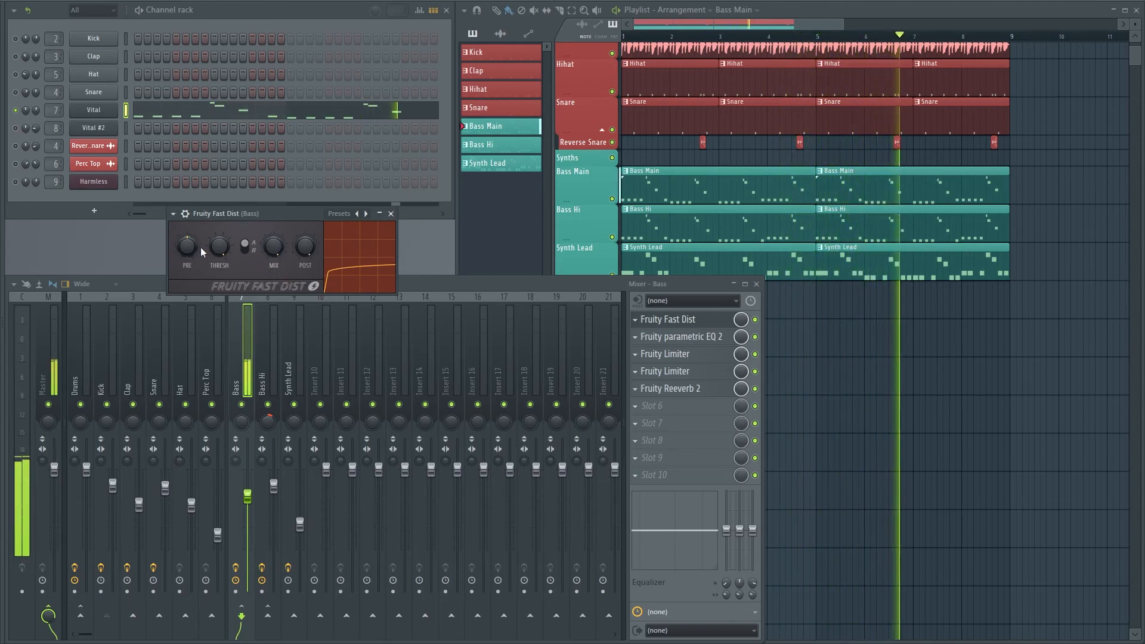
left_click_drag(188, 246, 188, 212)
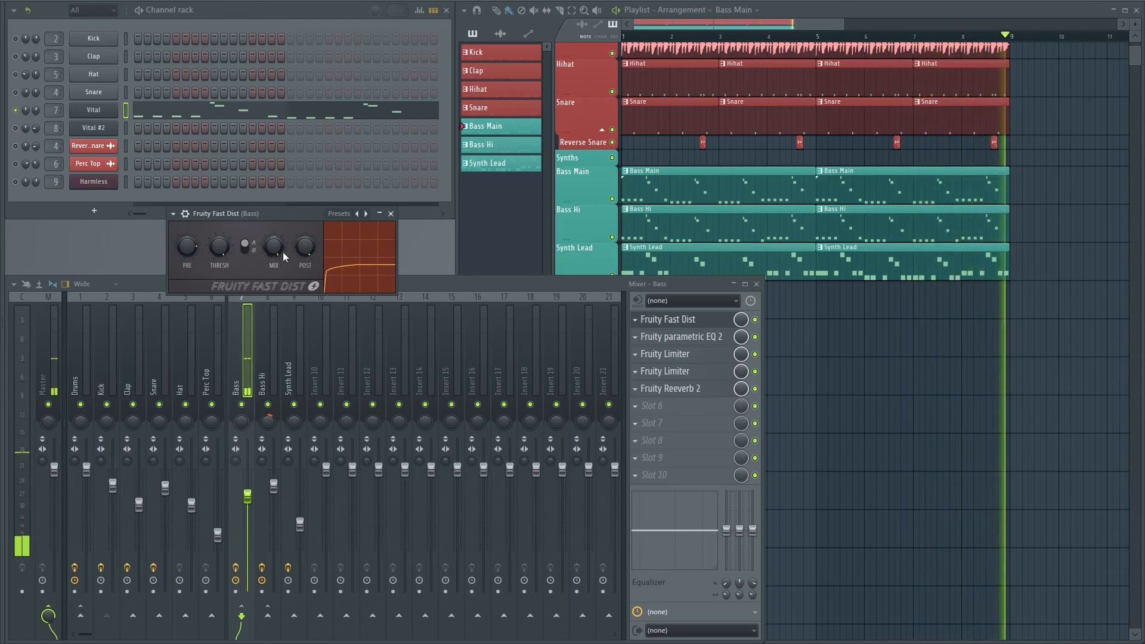
left_click_drag(305, 253, 305, 266)
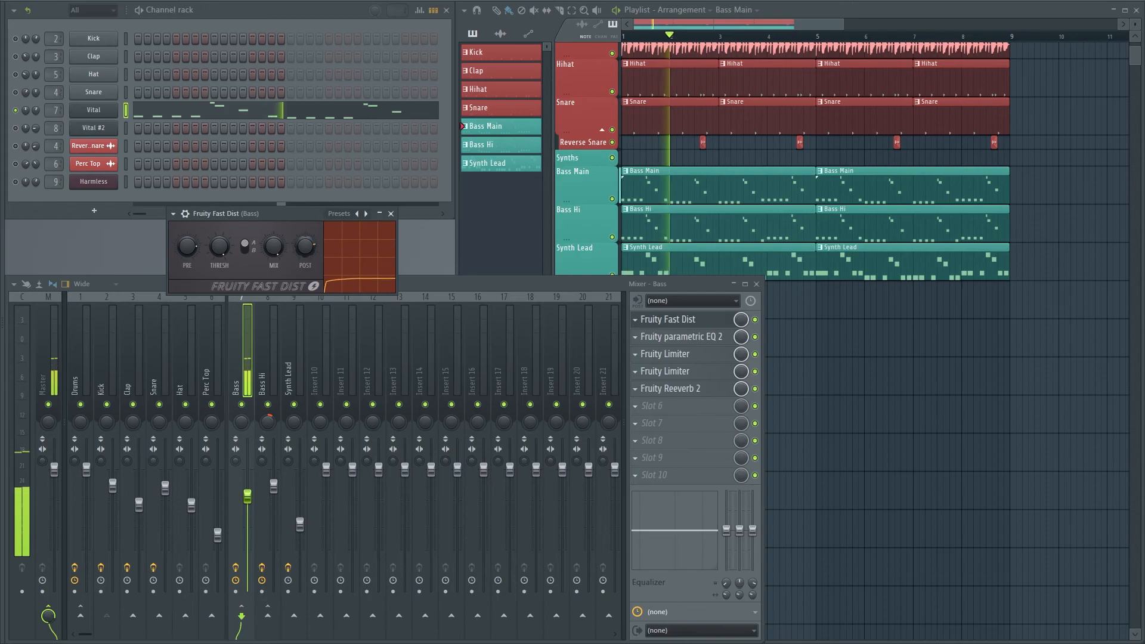
left_click(245, 247)
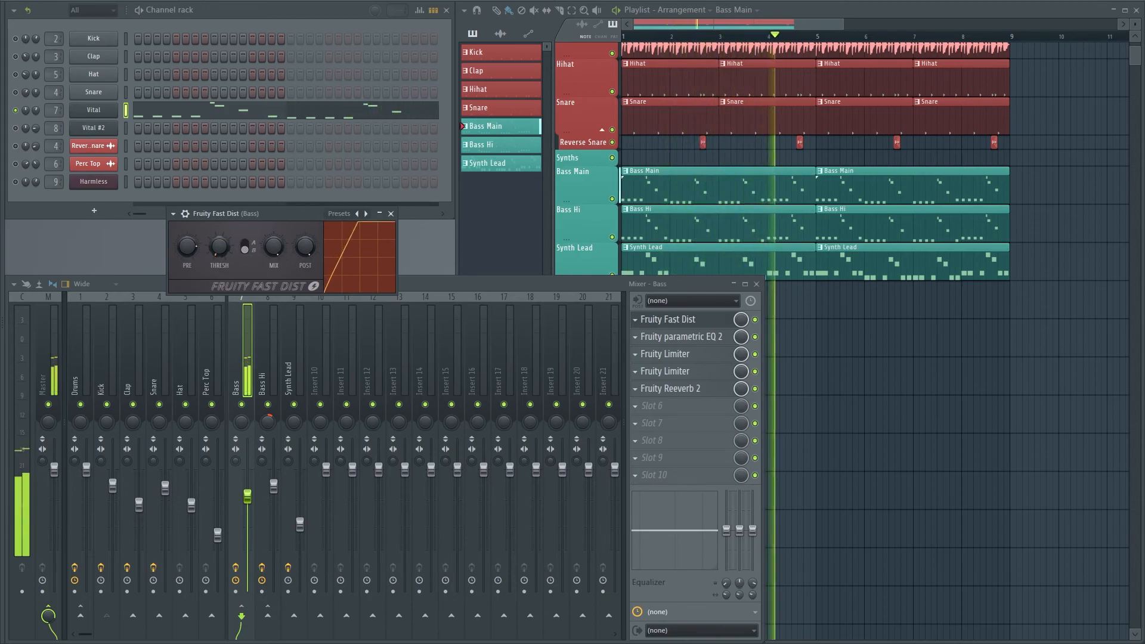
Adjust the mix and post levels of the Bass track's Fruity Fast Dist, switch its distortion type to A and close its window
left_click_drag(306, 247, 274, 254)
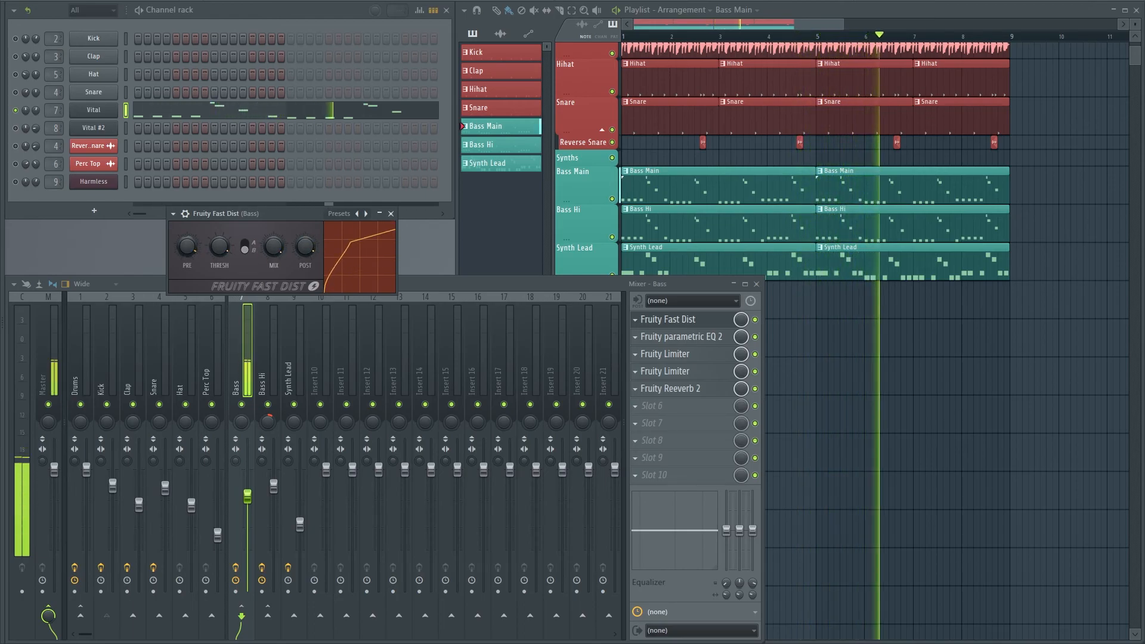
left_click_drag(305, 247, 272, 240)
left_click(246, 245)
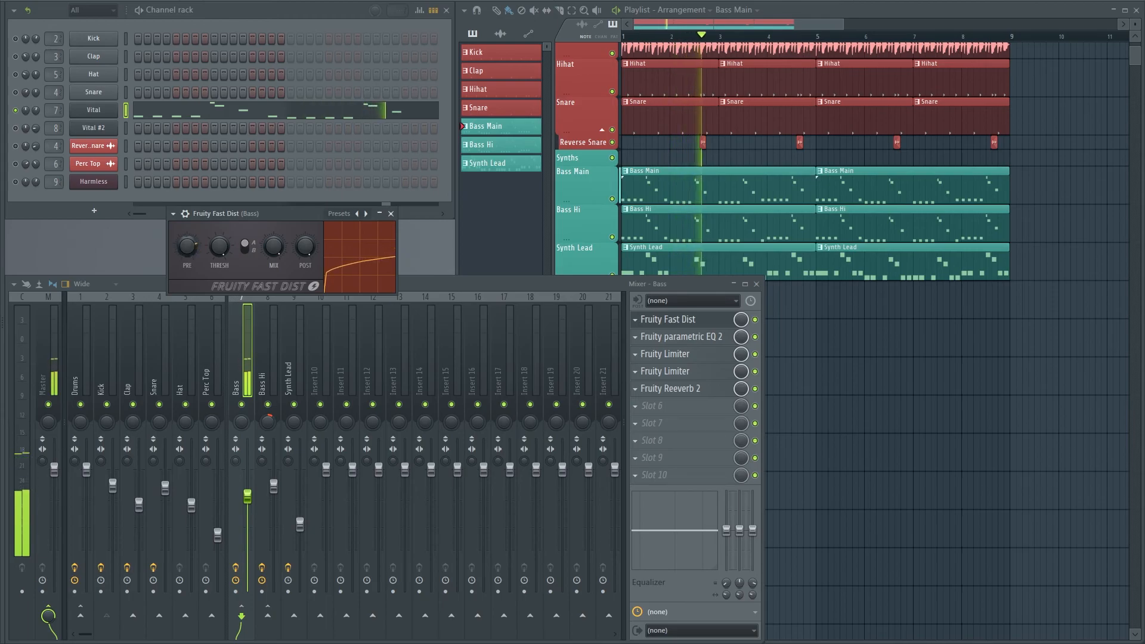
left_click(391, 213)
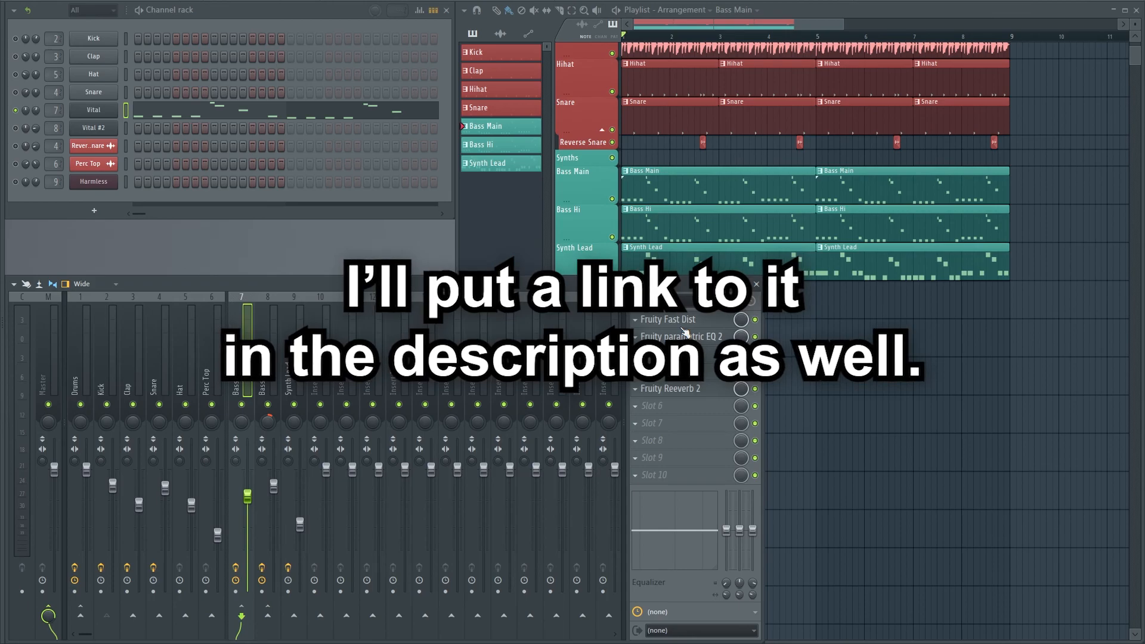
Reopen and close the Bass track's Fruity Fast Dist, bypass the effect and unsolo the Vital channel
left_click(681, 325)
left_click_drag(273, 208, 327, 224)
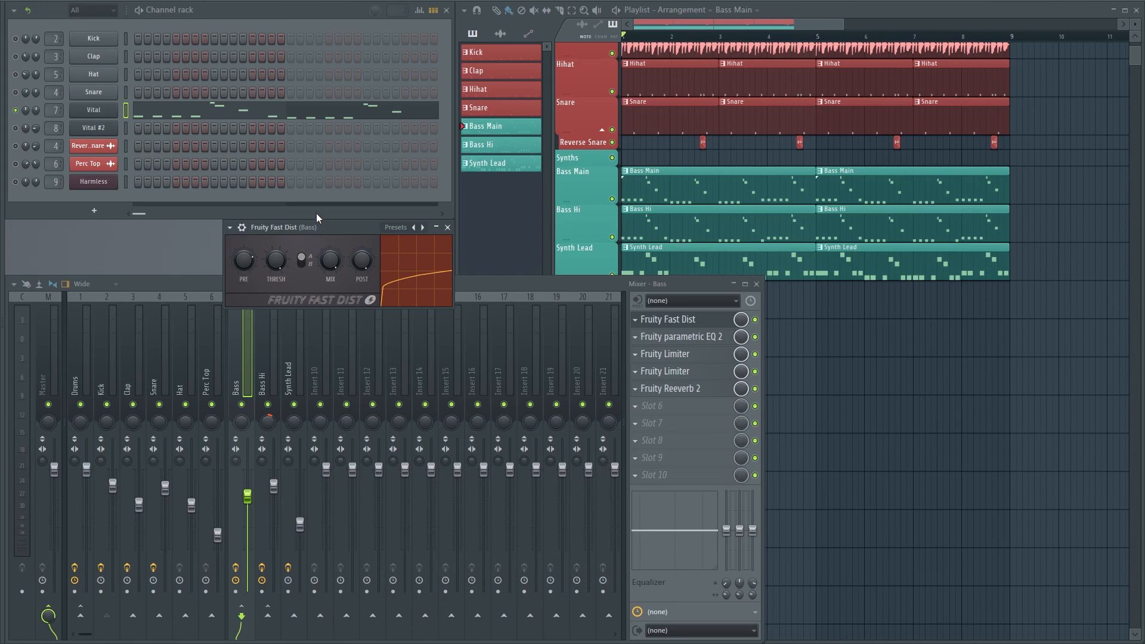
left_click(447, 227)
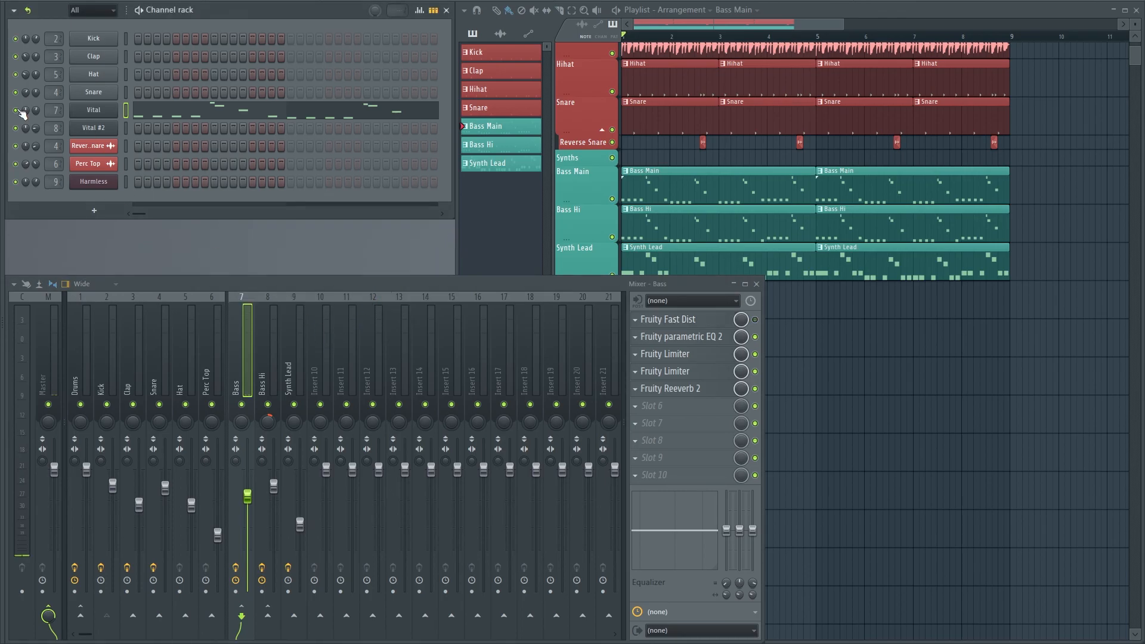
Play the full arrangement with all channels active to review the mix, showing all tracks in the Playlist, and stop playback
key("space")
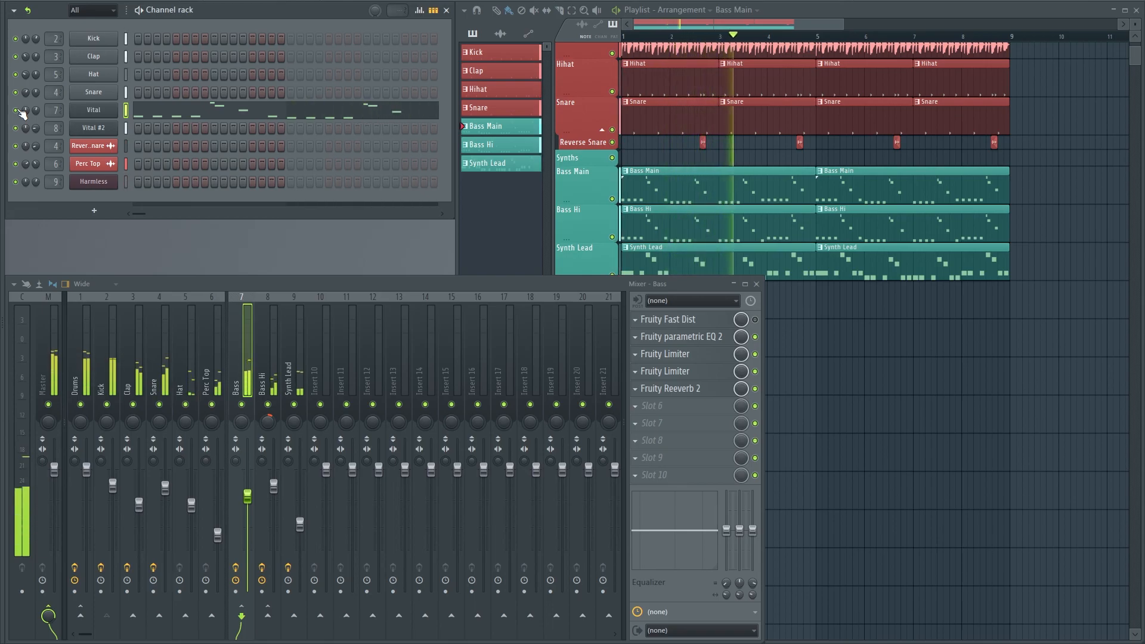
scroll(1044, 329, "up", 3)
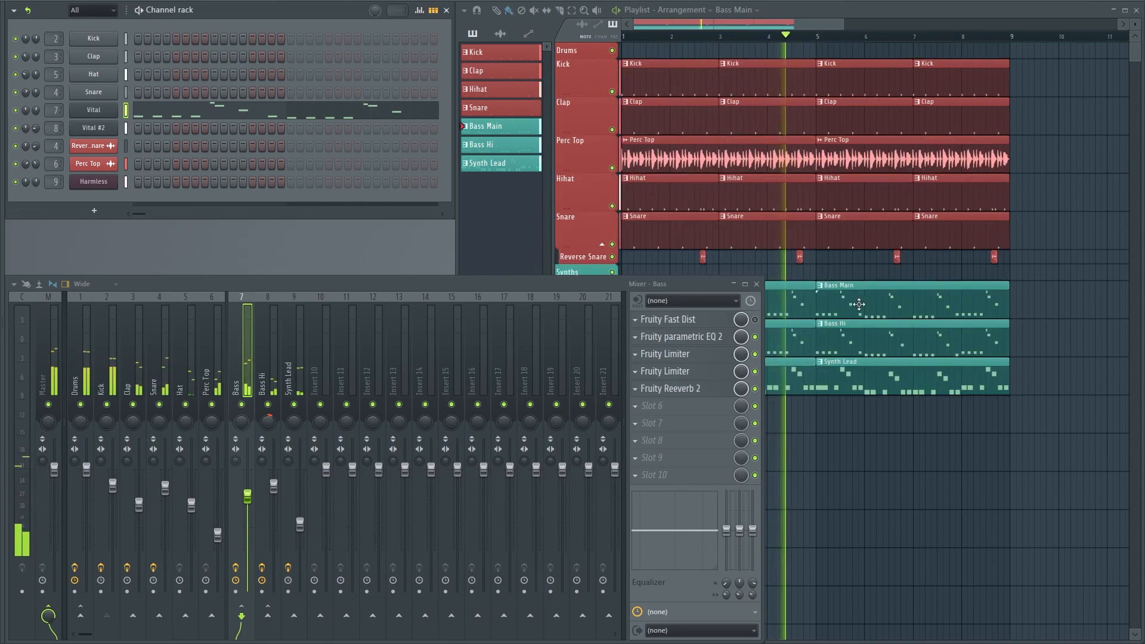
middle_click(1050, 328)
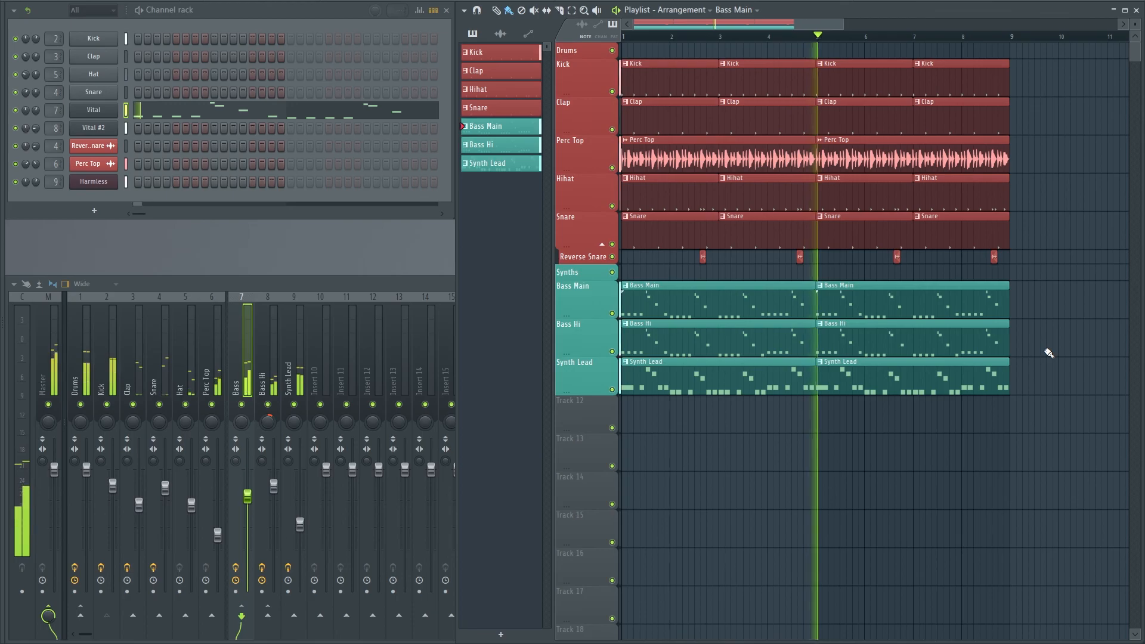
key("space")
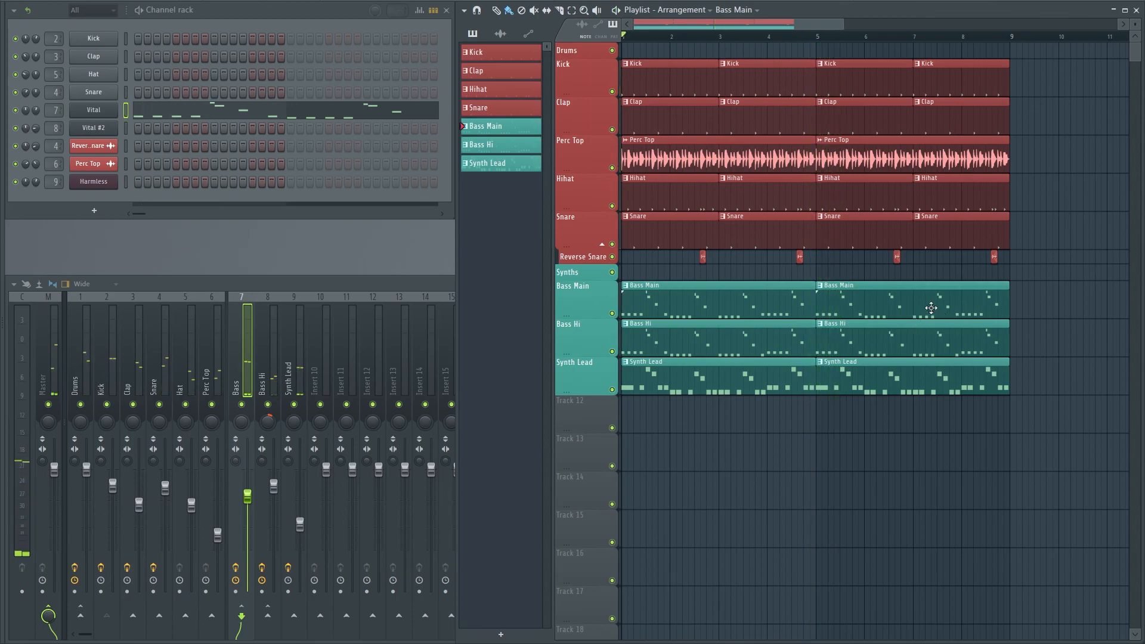